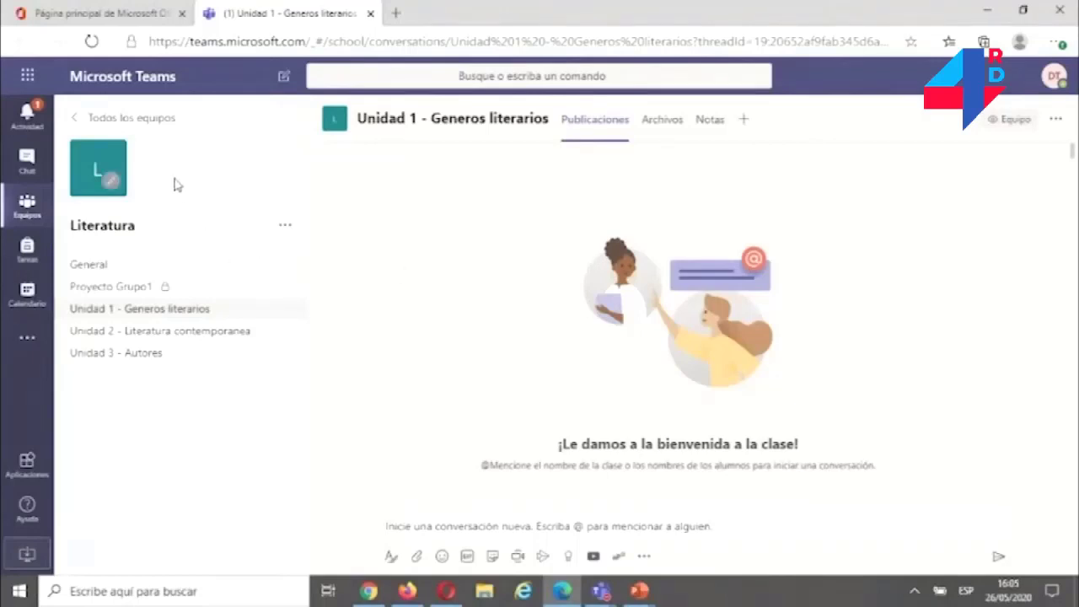
# - View the General channel's posts in the Literatura team, back to the welcome section
pyautogui.click(89, 266)
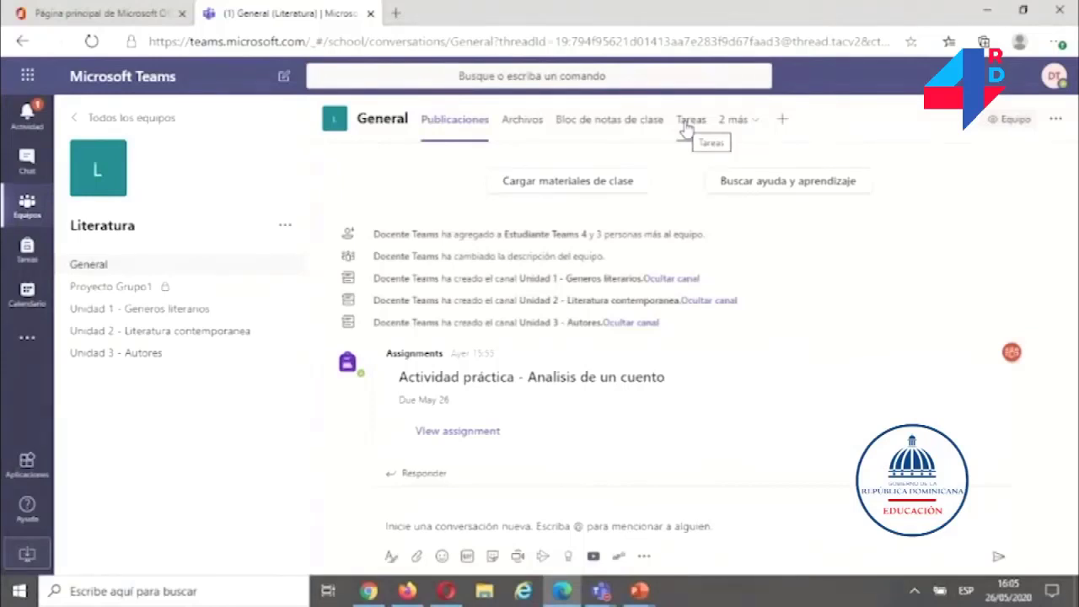
pyautogui.scroll(5, 670, 196)
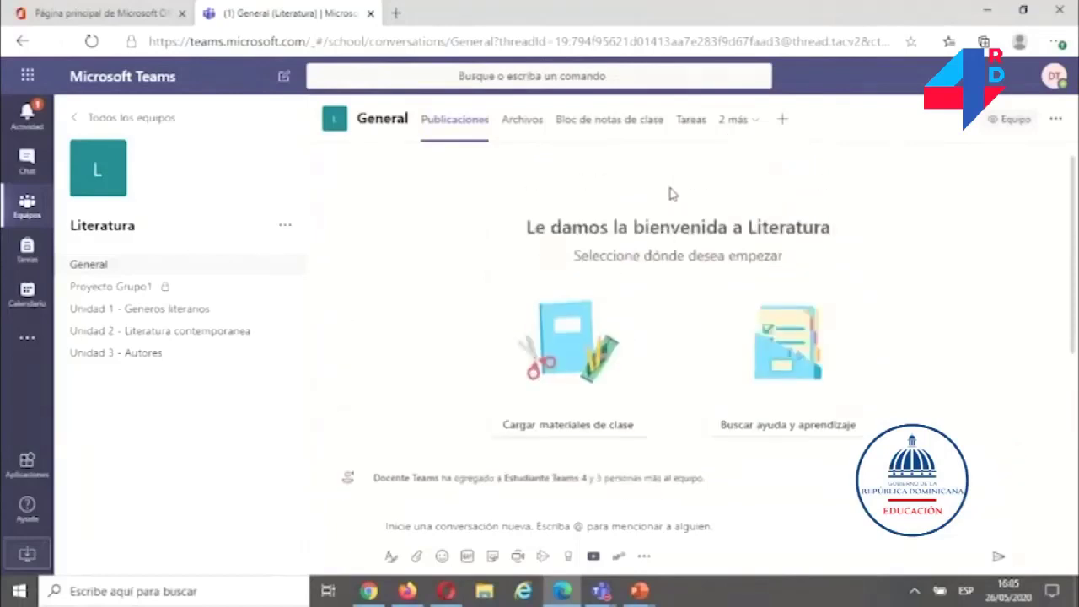
pyautogui.scroll(1, 670, 195)
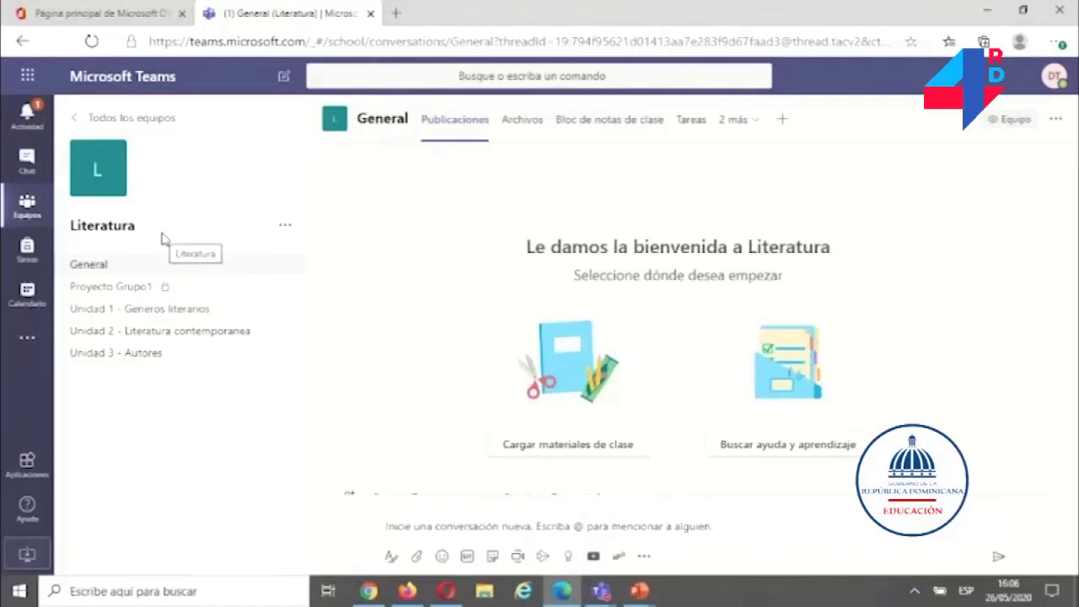
# - View the shared files of the Unidad 1 - Generos literarios channel
pyautogui.click(169, 307)
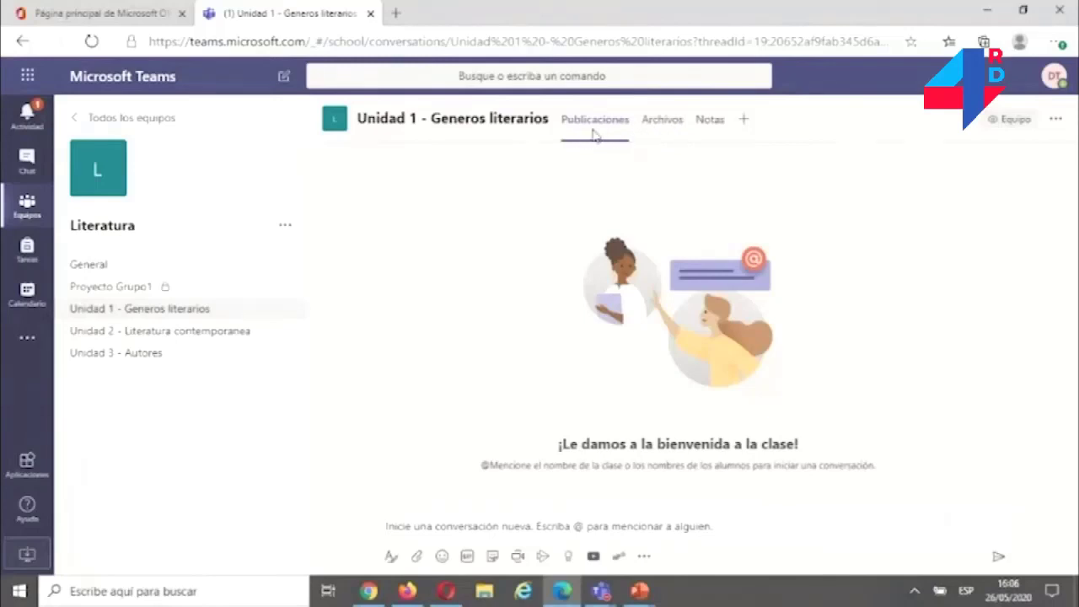
pyautogui.click(663, 123)
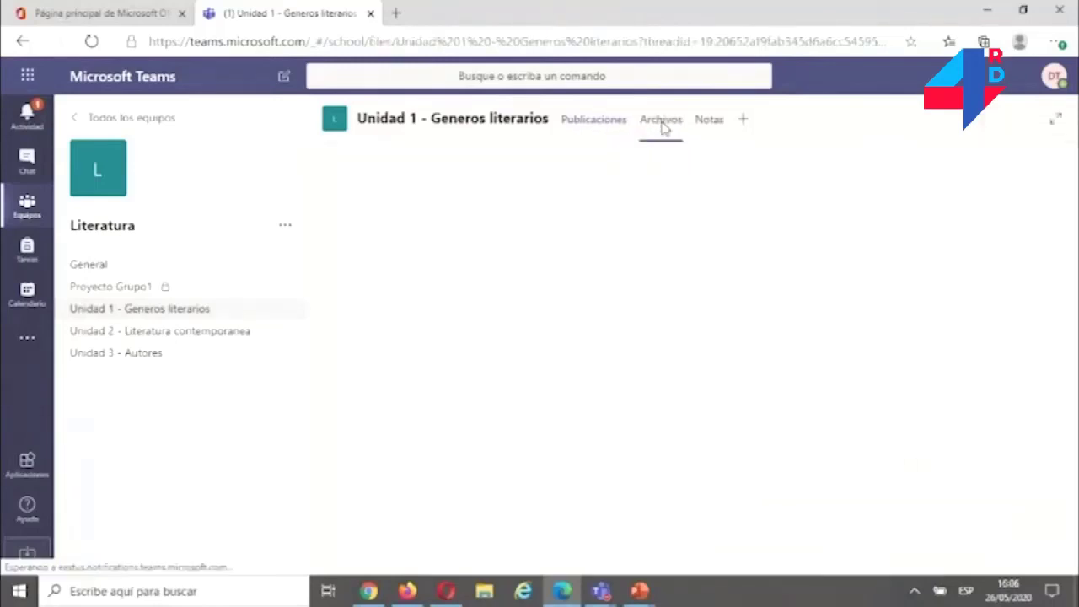
pyautogui.click(600, 129)
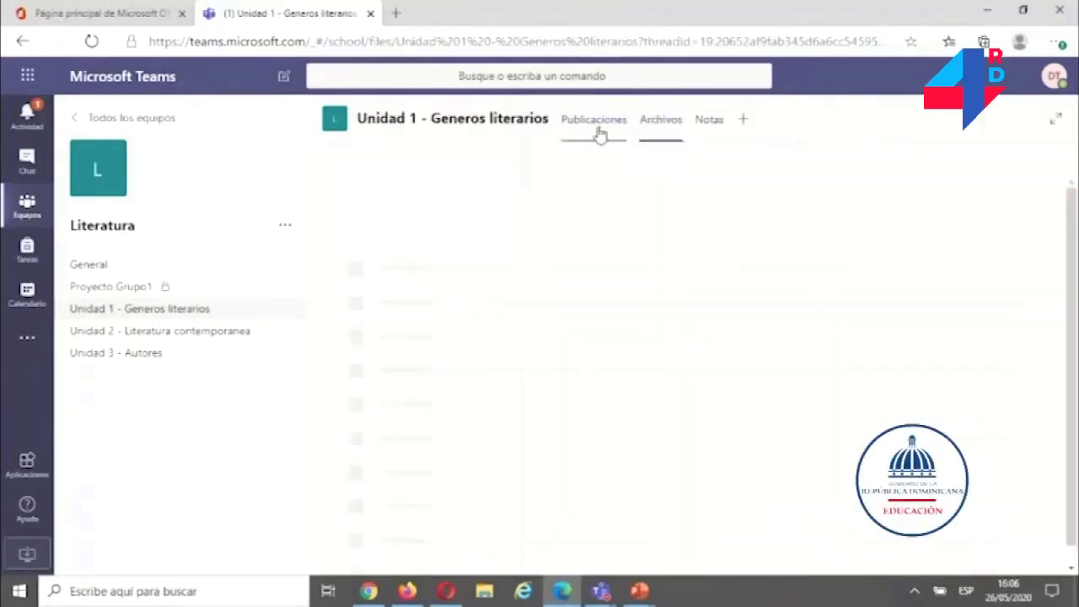
pyautogui.click(658, 123)
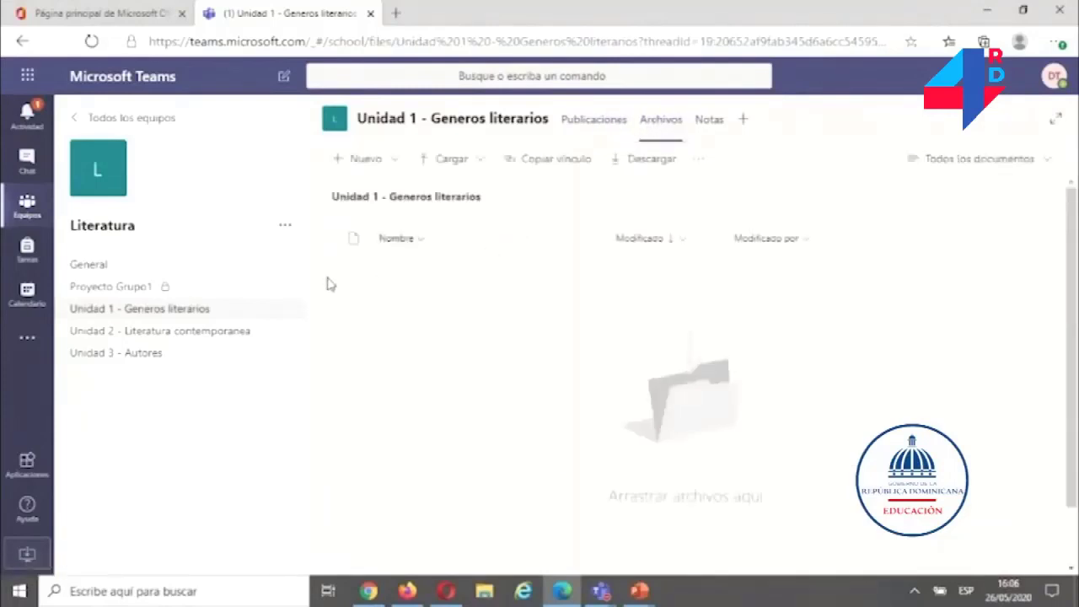
# - Create a folder named "Actividades practicas" in the General channel's files
pyautogui.click(100, 270)
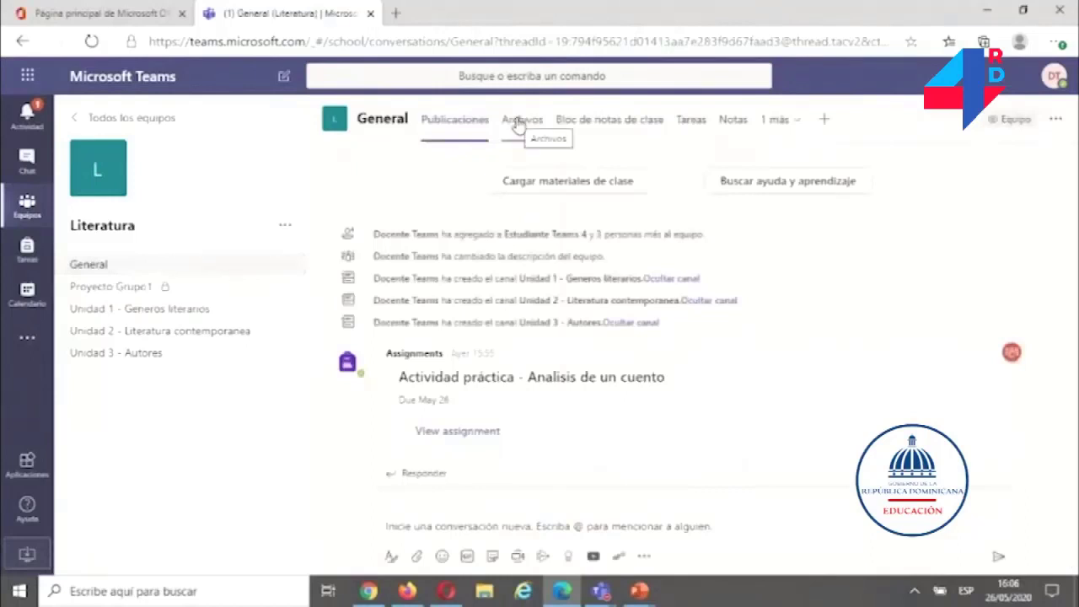
pyautogui.click(520, 120)
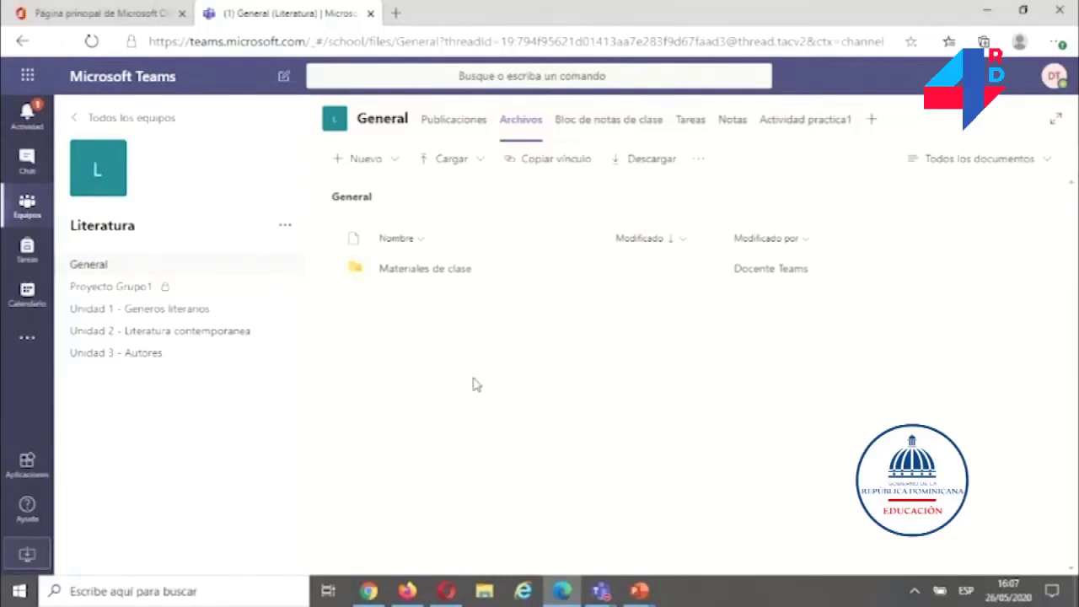
pyautogui.click(392, 163)
pyautogui.click(376, 191)
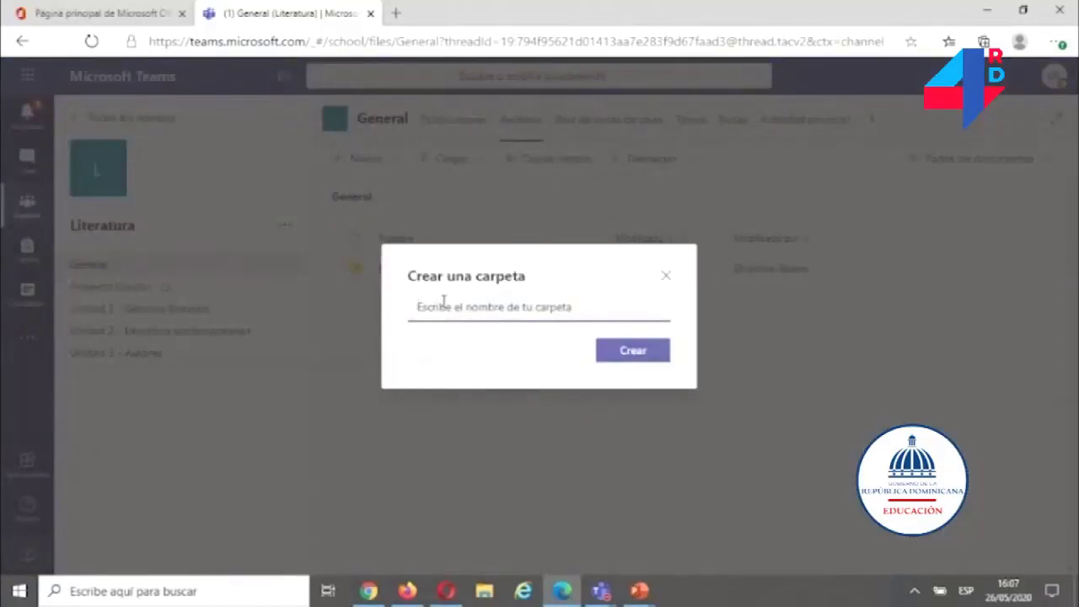
pyautogui.write('Actividad')
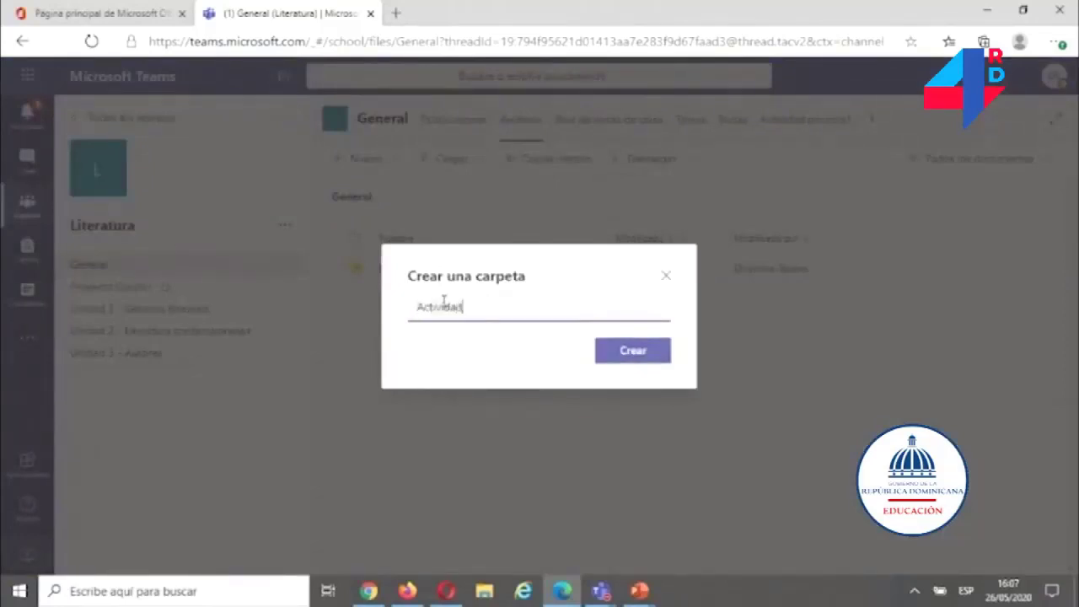
pyautogui.write('es practicas')
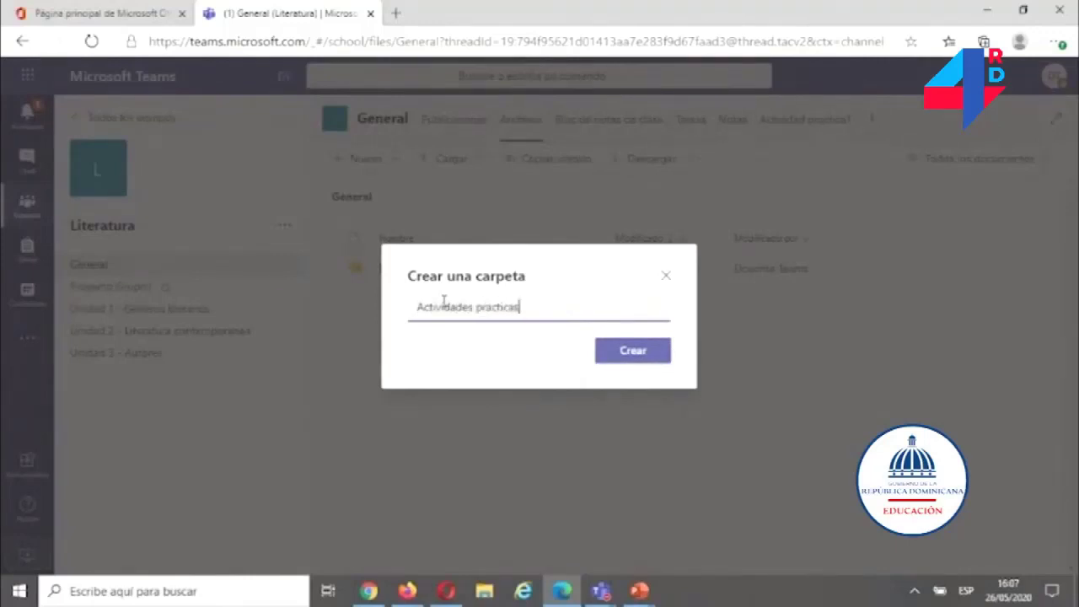
pyautogui.click(629, 355)
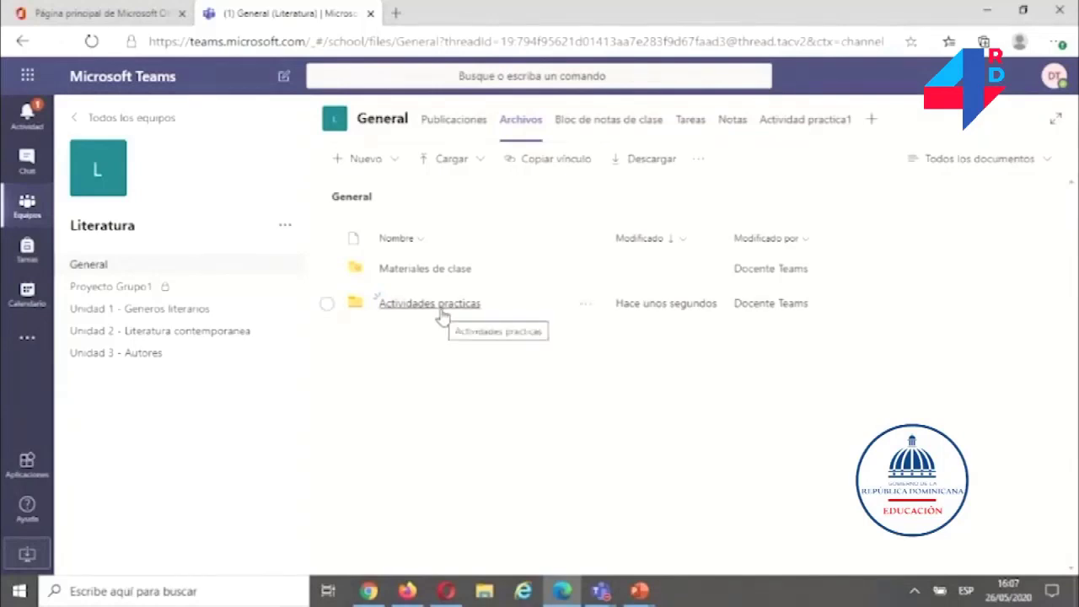
# - Upload Actividad practica1.docx and Analisis de un cuento.docx from the Evaluaciones folder into the Actividades practicas folder
pyautogui.click(442, 314)
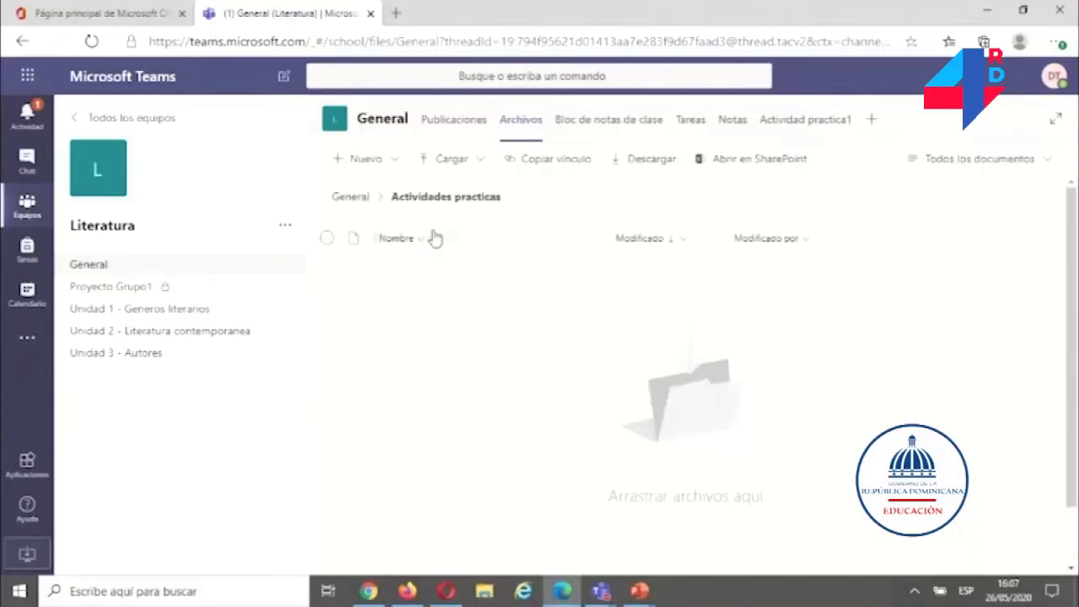
pyautogui.click(444, 162)
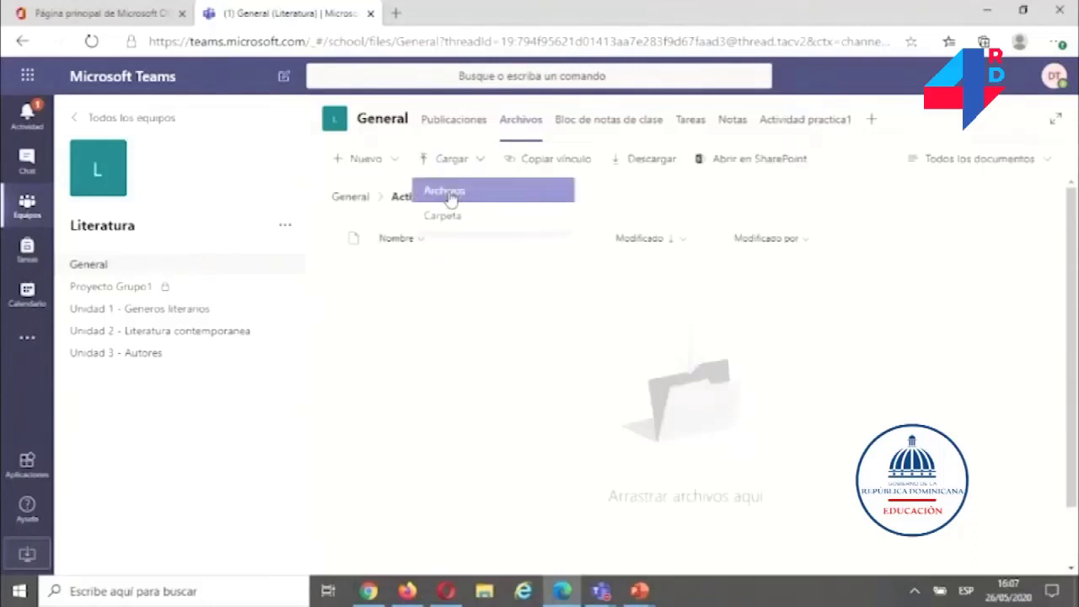
pyautogui.click(451, 193)
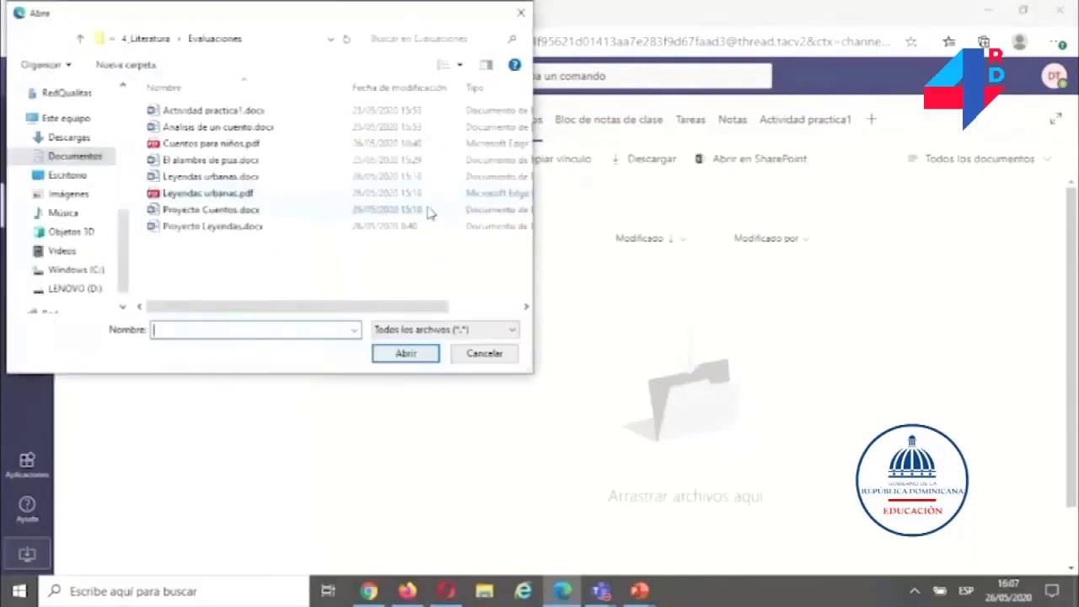
pyautogui.click(210, 113)
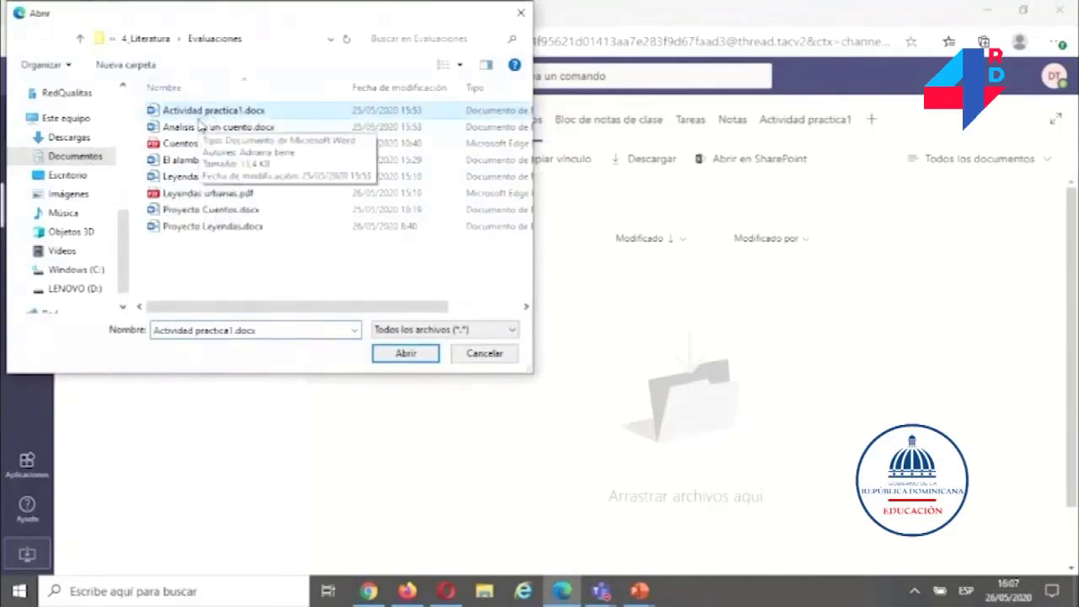
pyautogui.keyDown('ctrl'); pyautogui.click(195, 127); pyautogui.keyUp('ctrl')
pyautogui.click(405, 354)
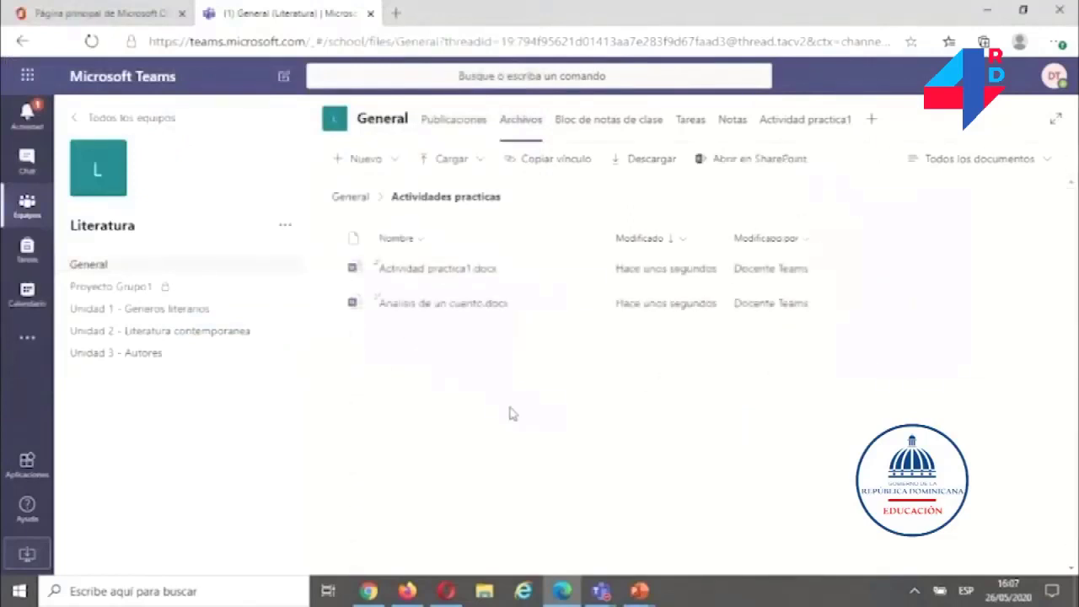
# - Return to the General channel's main files folder and check which kinds of items can be uploaded
pyautogui.click(349, 197)
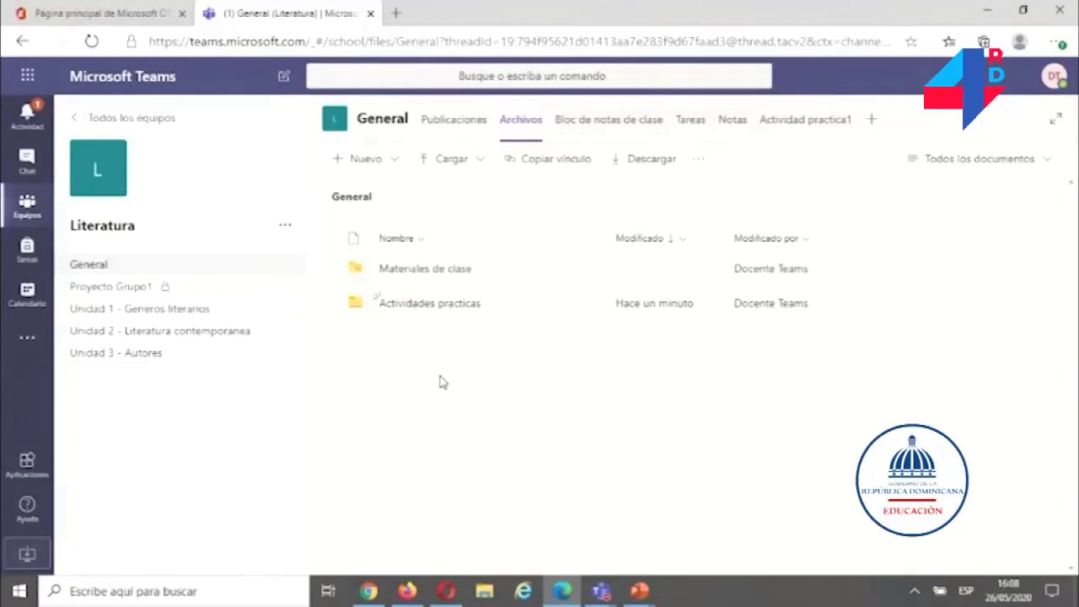
pyautogui.click(459, 163)
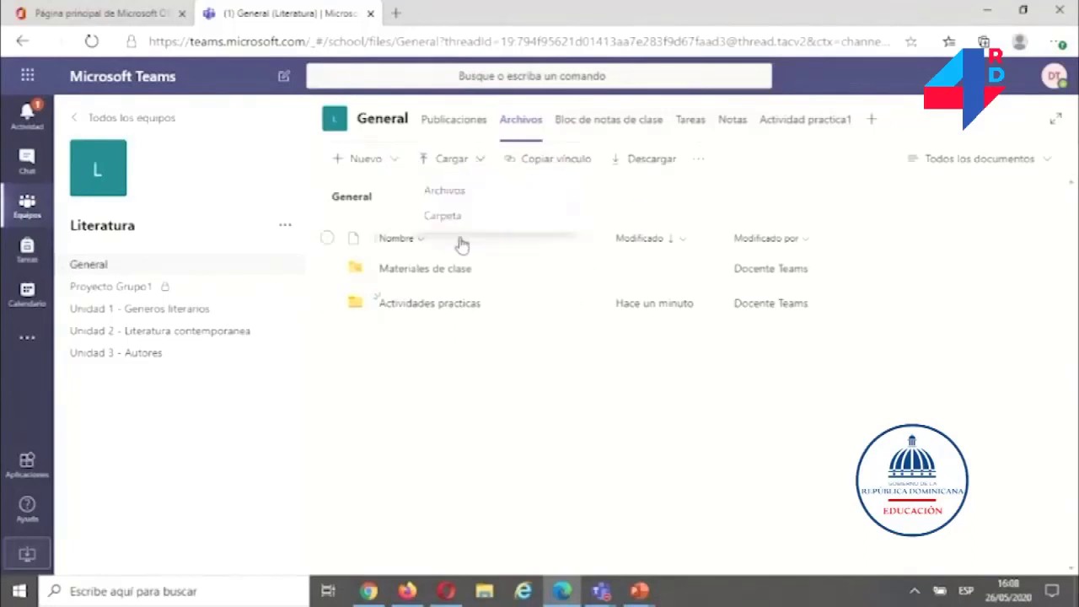
pyautogui.click(451, 373)
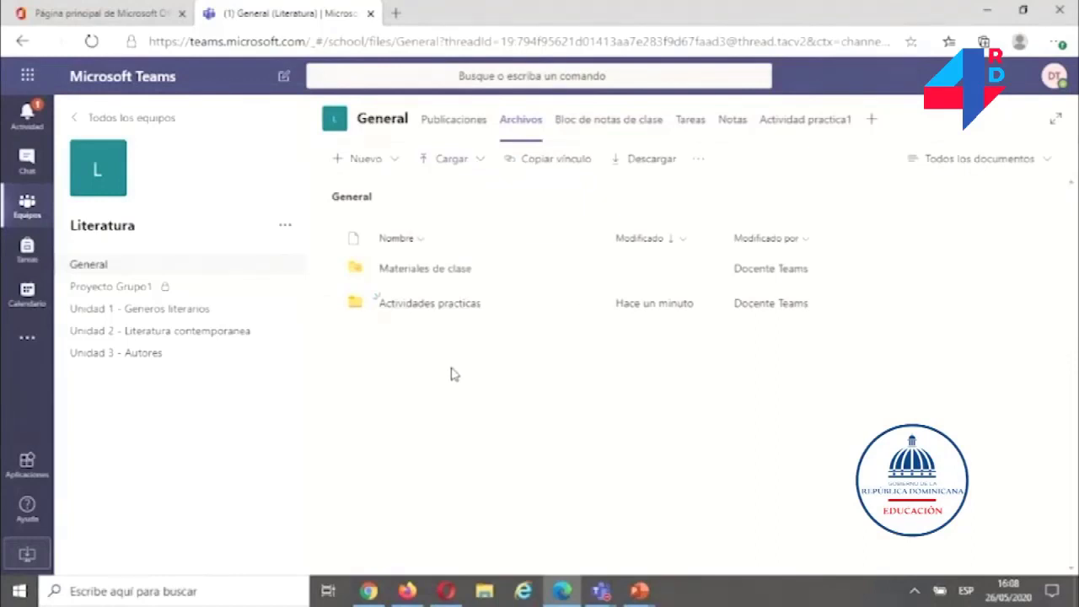
# - Open the personal OneDrive storage in the Teams Archivos app
pyautogui.click(26, 340)
pyautogui.click(151, 245)
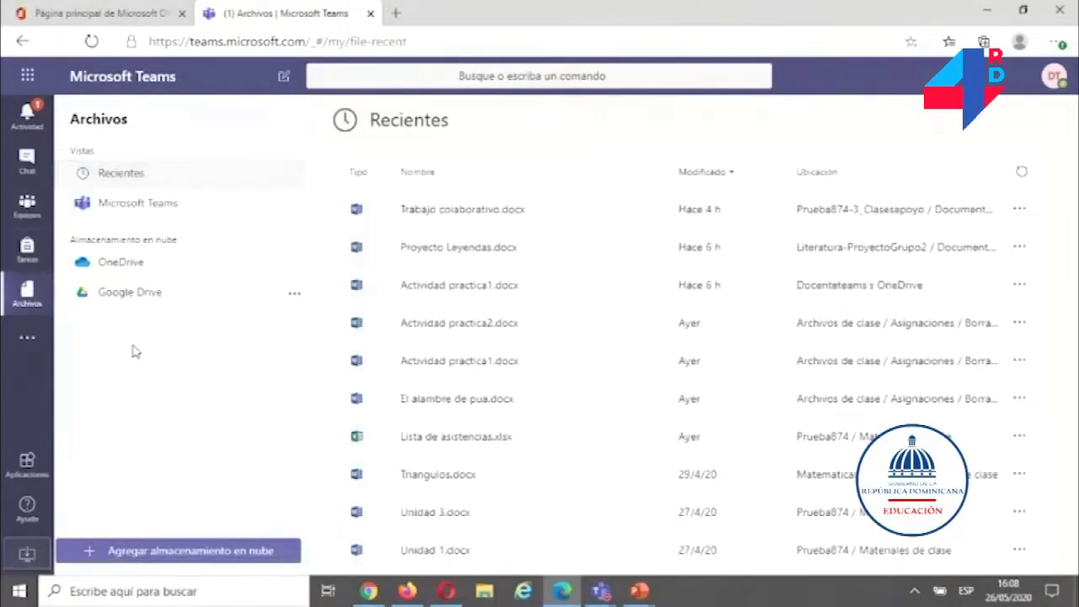
pyautogui.click(143, 266)
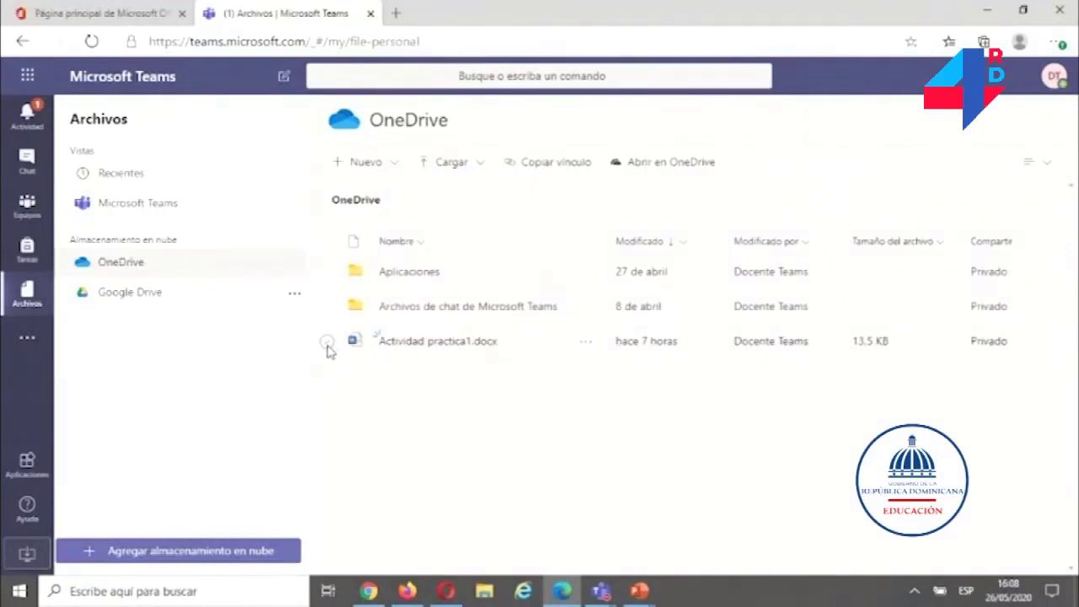
pyautogui.click(327, 342)
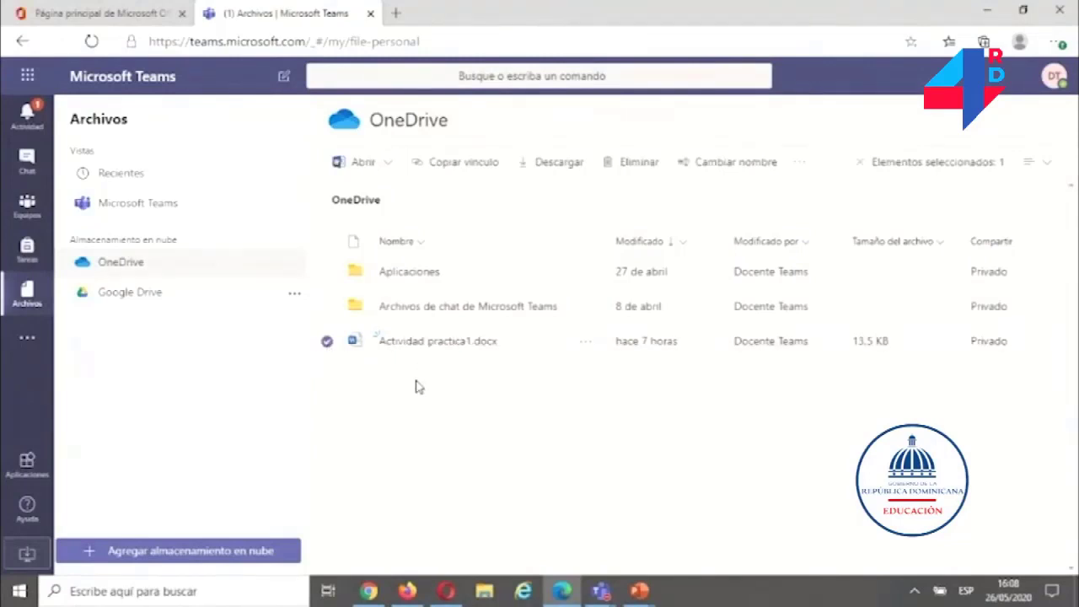
pyautogui.click(590, 347)
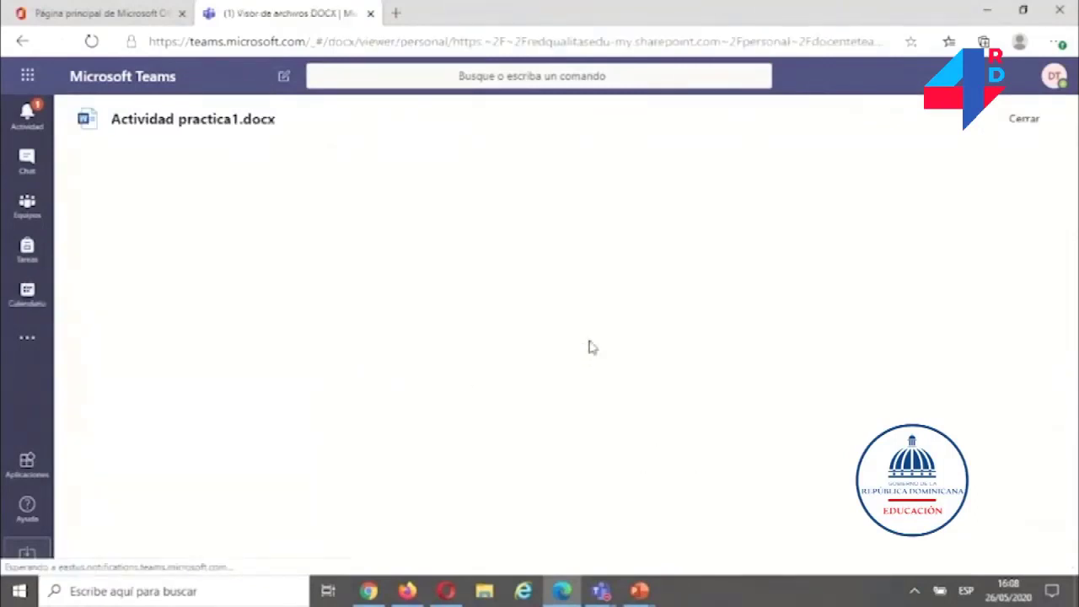
pyautogui.click(1000, 125)
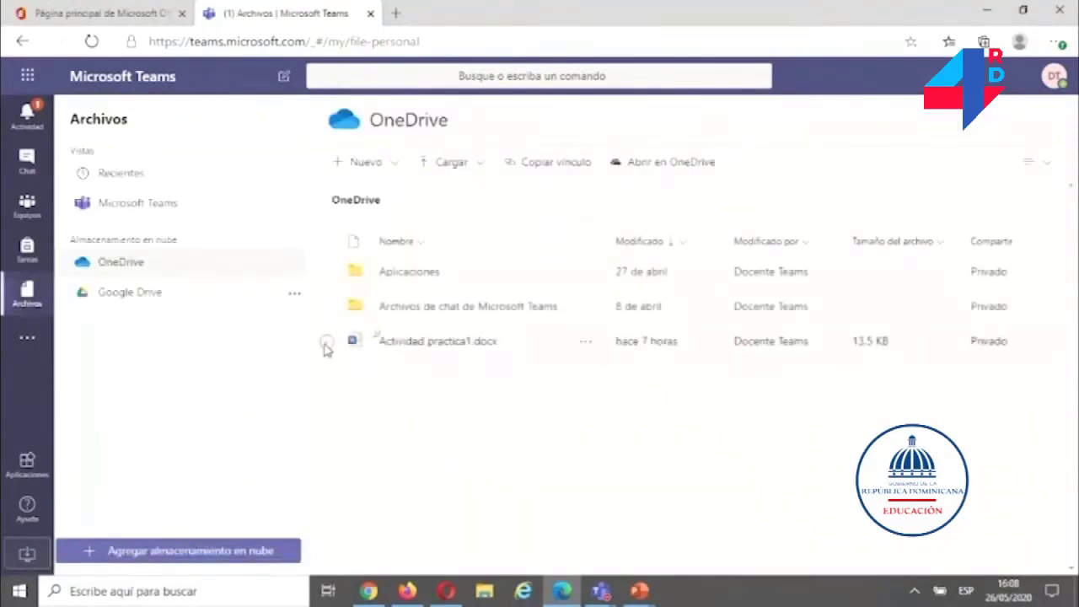
# - Copy Actividad practica1.docx from OneDrive to the General channel of the Literatura team
pyautogui.click(327, 346)
pyautogui.click(581, 344)
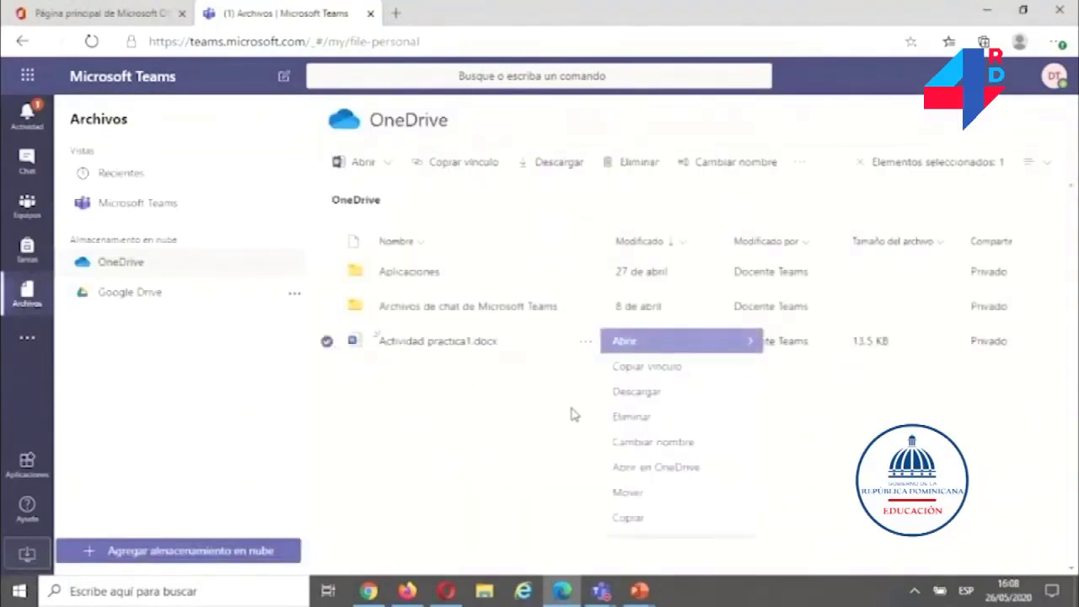
pyautogui.click(619, 519)
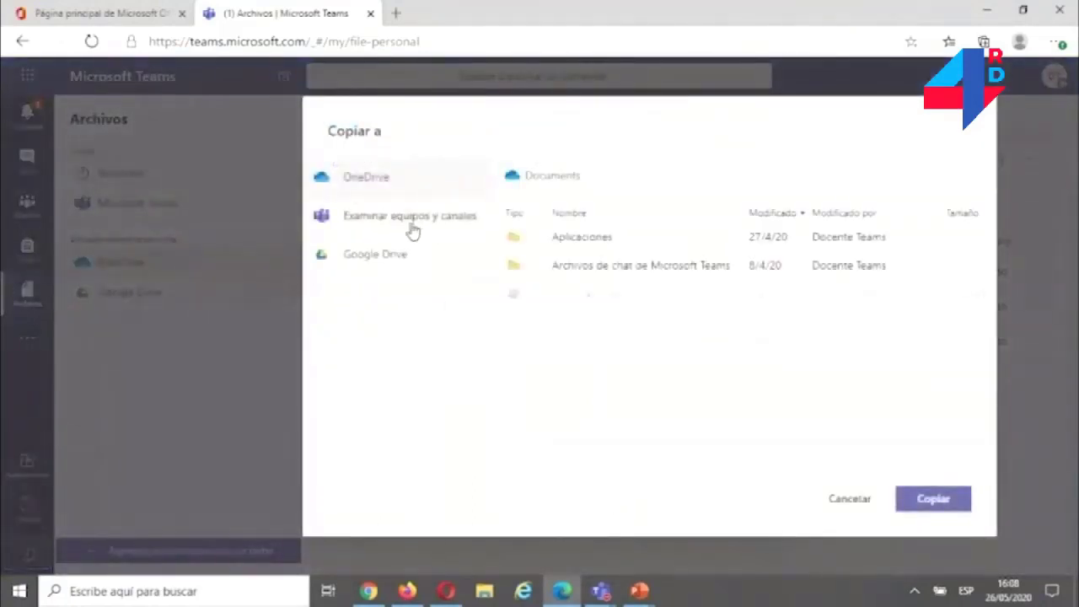
pyautogui.click(385, 223)
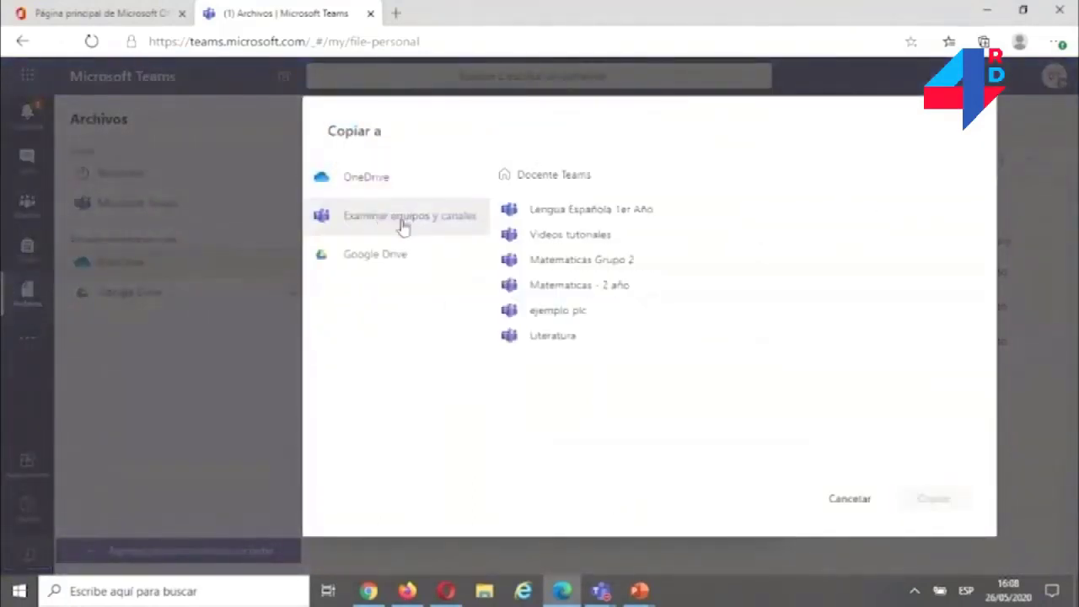
pyautogui.click(548, 341)
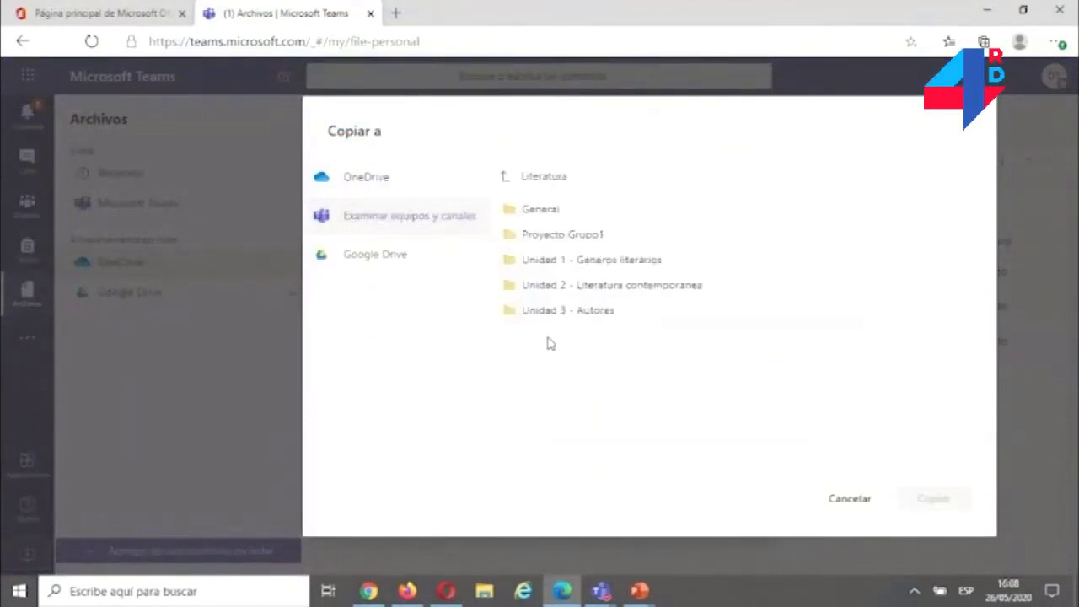
pyautogui.click(549, 211)
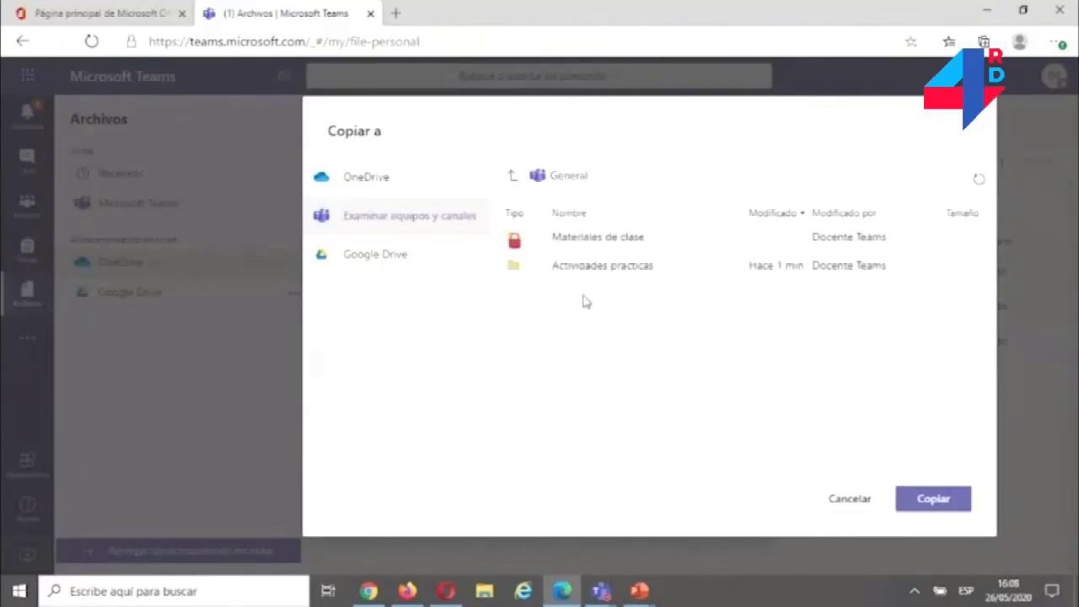
pyautogui.click(932, 499)
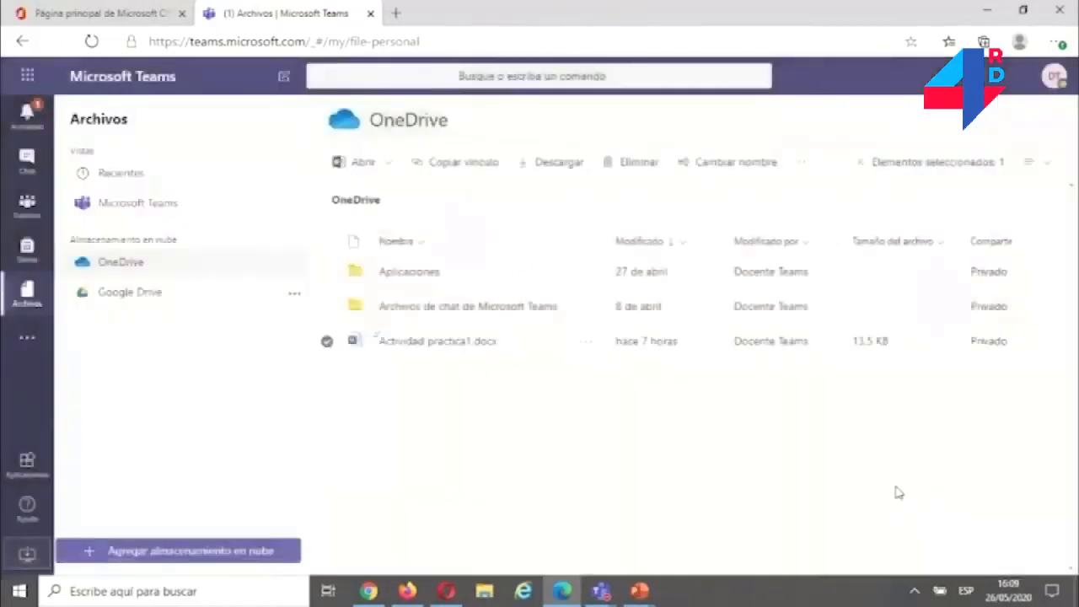
# - Return to the Literatura team's General channel files and select the copied Actividad practica1.docx
pyautogui.click(27, 205)
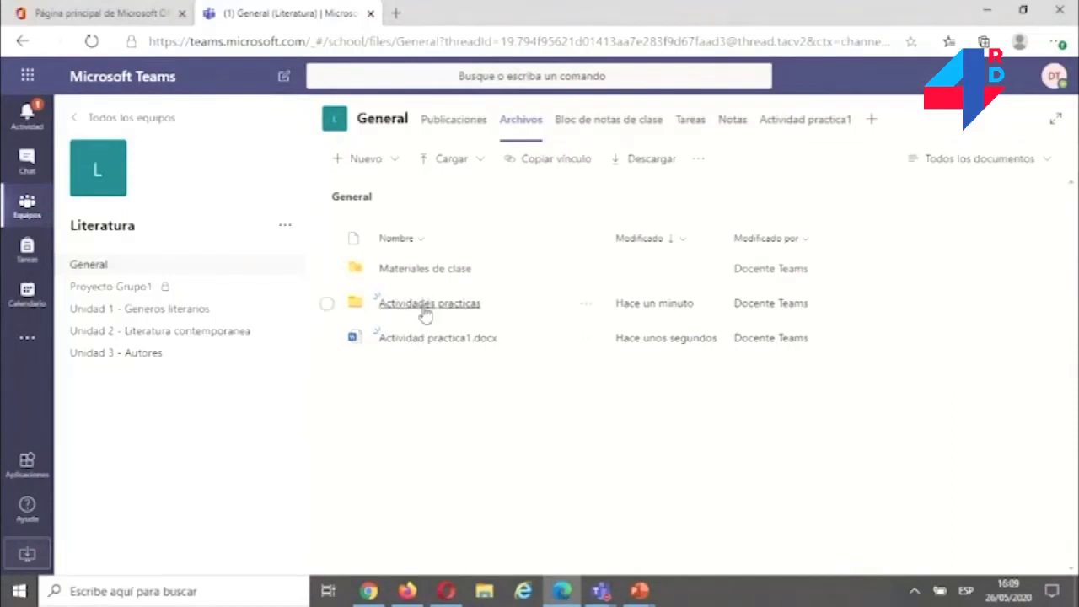
pyautogui.click(327, 338)
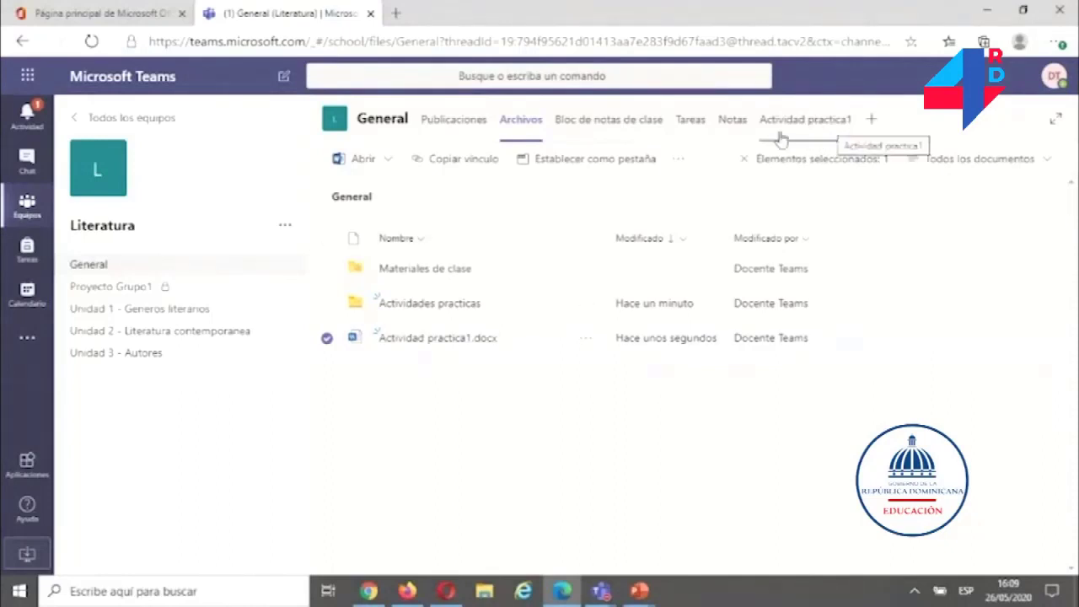
# - Remove the outdated Actividad practica1 tab from the Literatura team's General channel
pyautogui.click(822, 127)
pyautogui.click(814, 125)
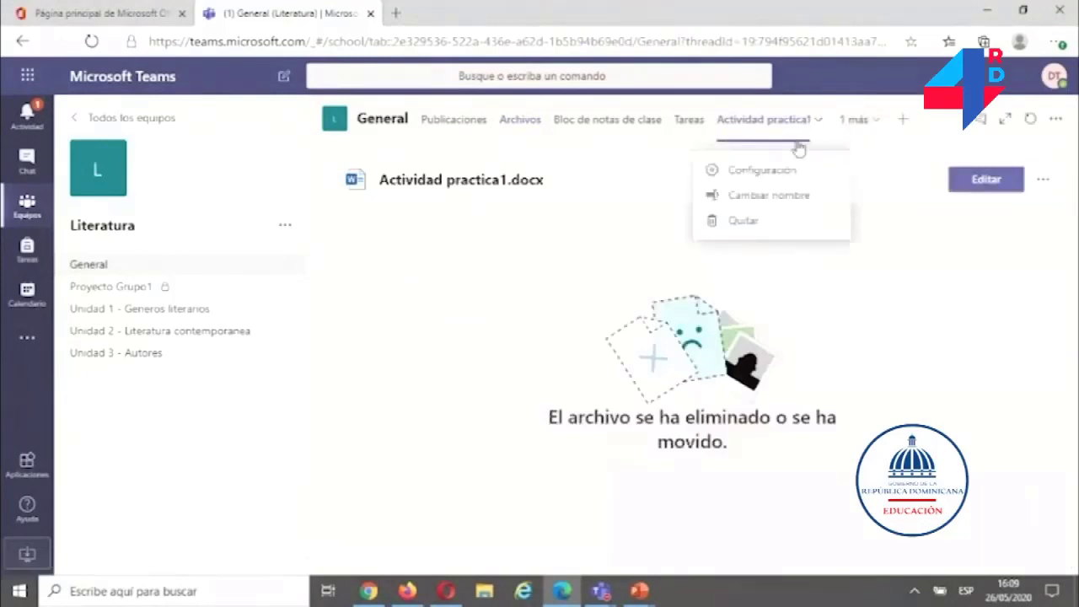
pyautogui.click(746, 224)
pyautogui.click(683, 344)
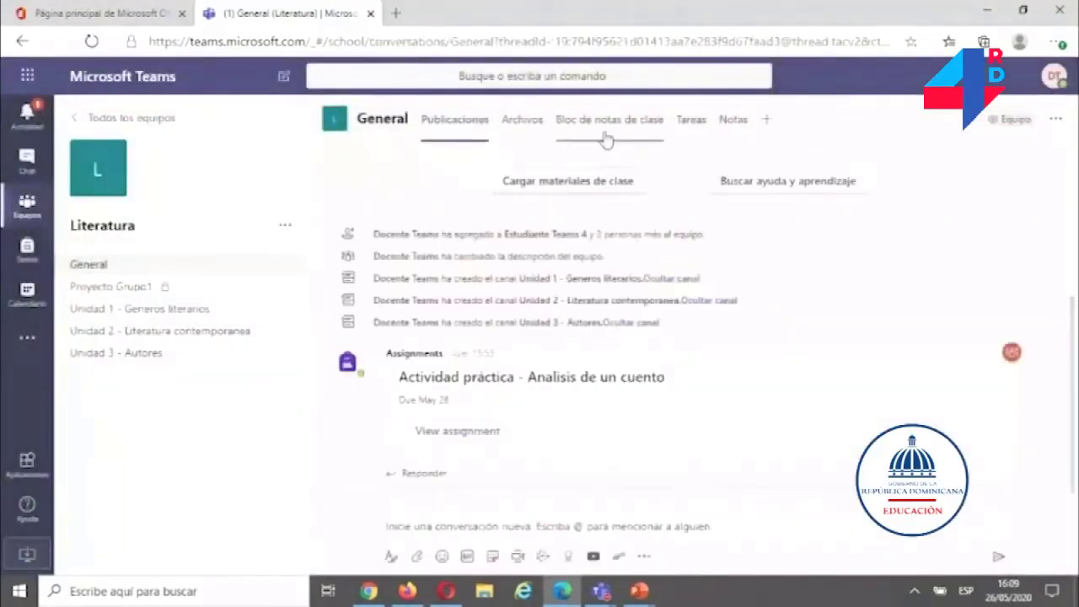
# - Set Actividad practica1.docx from the General channel's main files folder as a channel tab
pyautogui.click(514, 119)
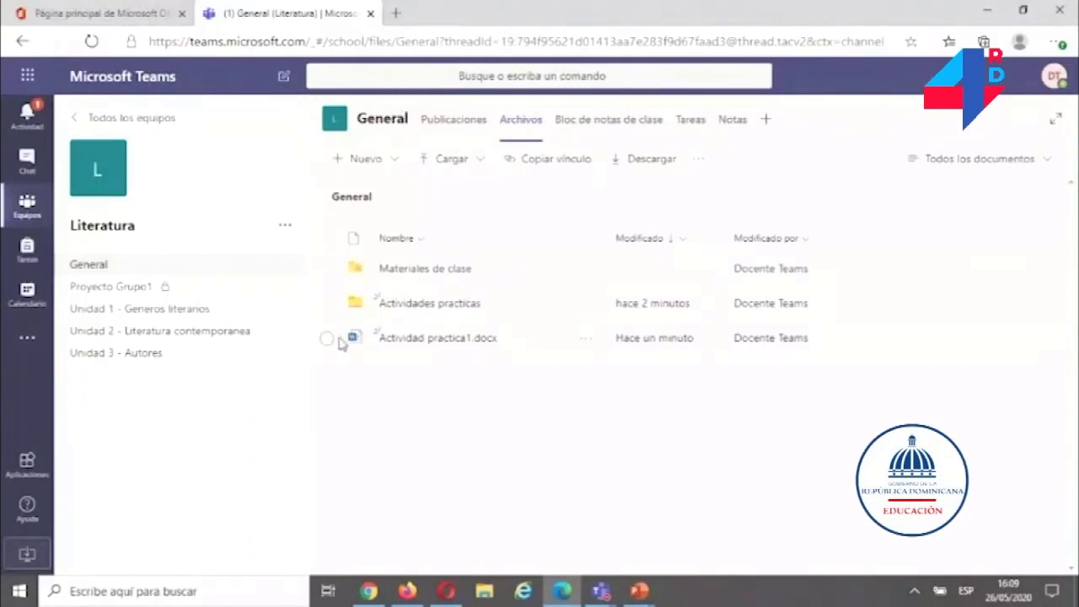
pyautogui.click(327, 339)
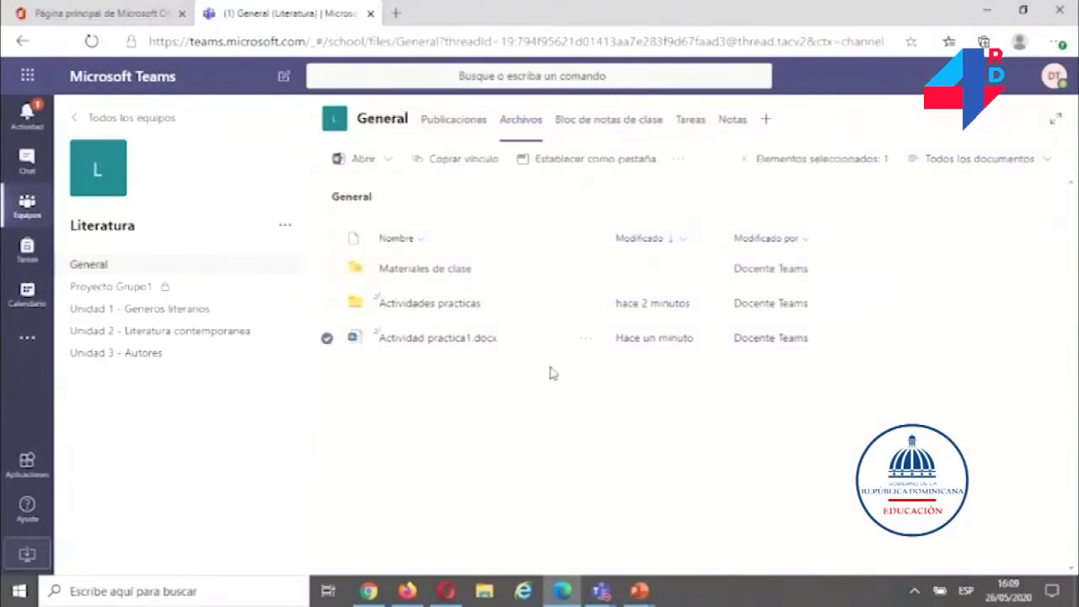
pyautogui.click(582, 341)
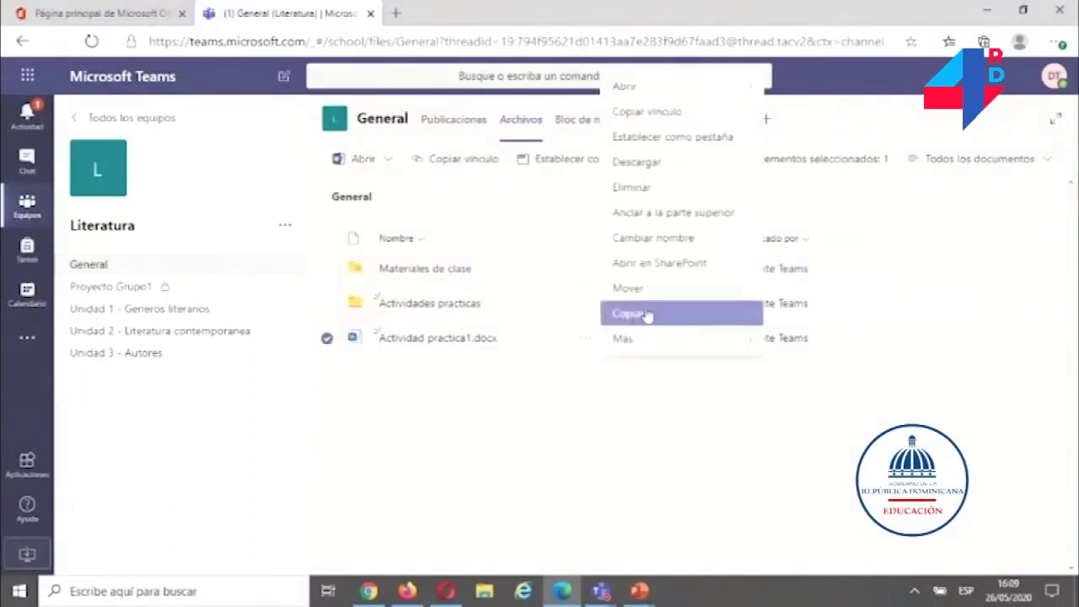
pyautogui.click(708, 141)
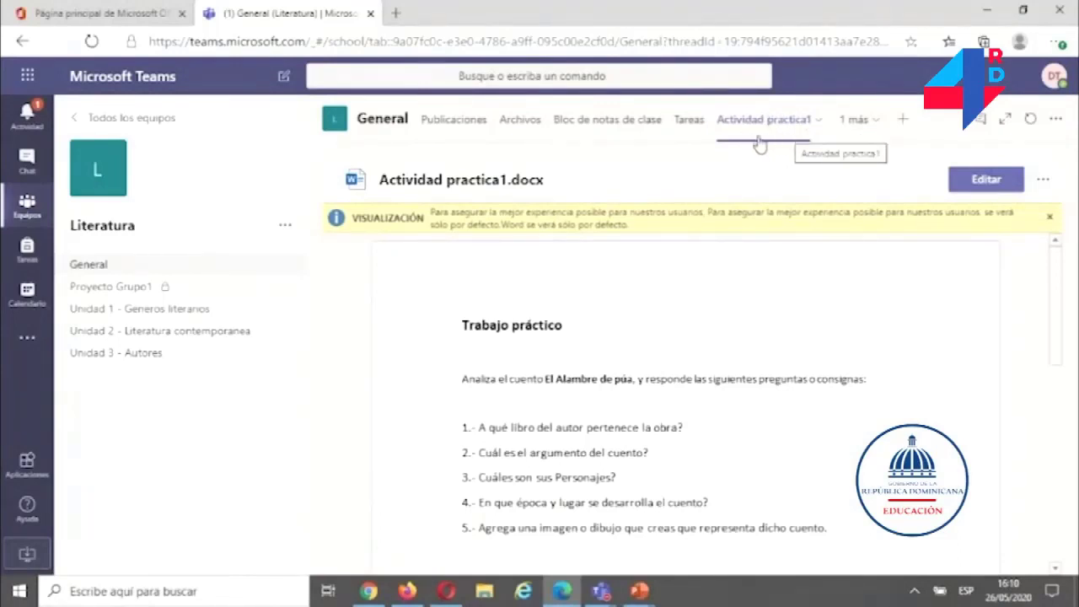
# - Pin Actividad practica1.docx to the top of the Actividades practicas folder in the General channel's files
pyautogui.click(518, 124)
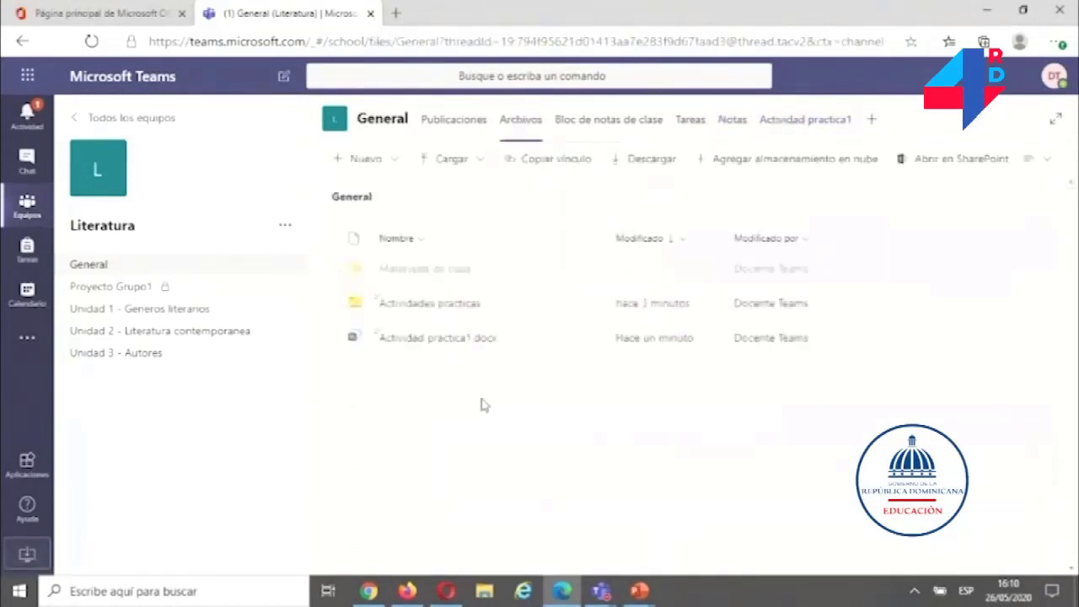
pyautogui.click(427, 304)
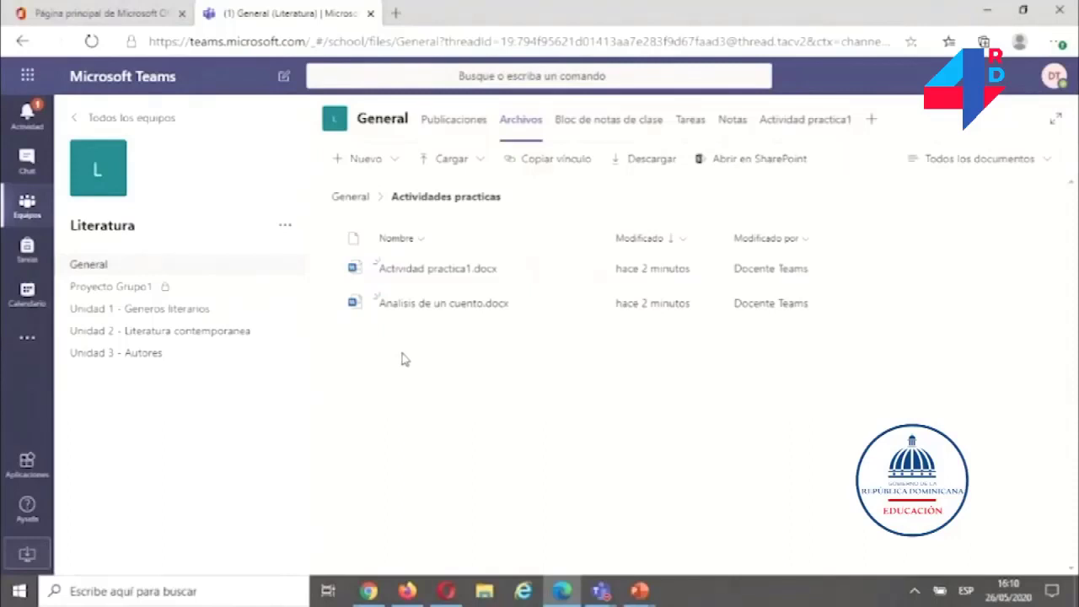
pyautogui.click(327, 268)
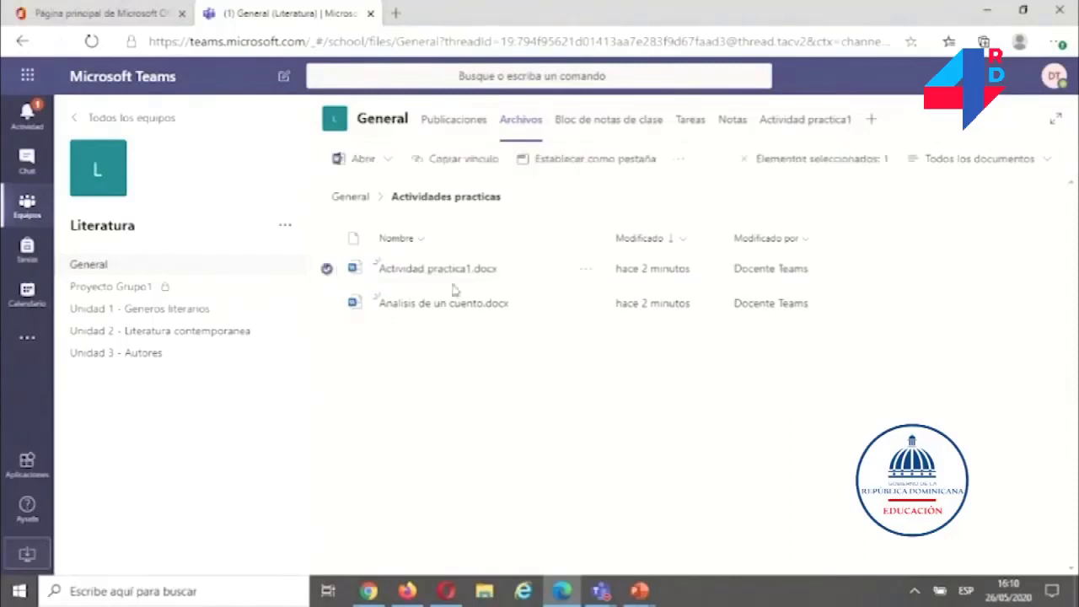
pyautogui.click(585, 273)
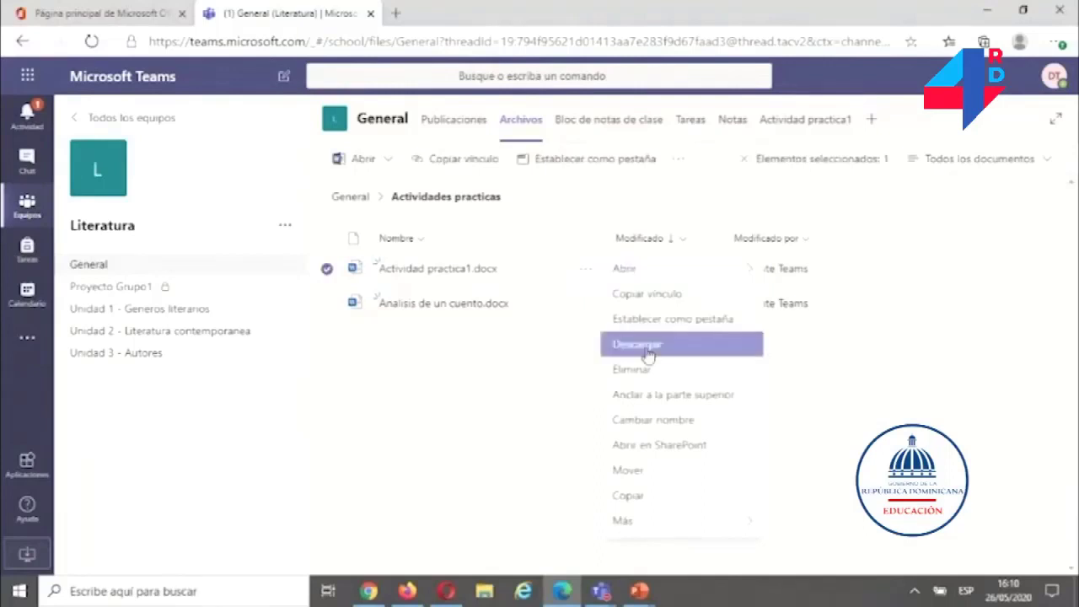
pyautogui.click(659, 394)
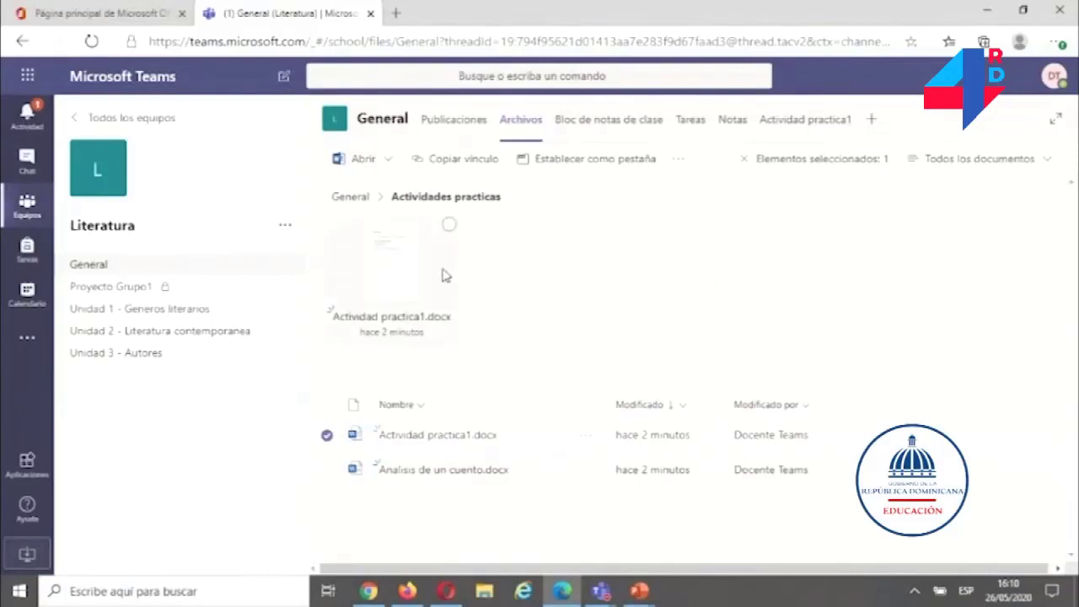
# - Unpin Actividad practica1.docx from the top of the Actividades practicas folder
pyautogui.click(450, 226)
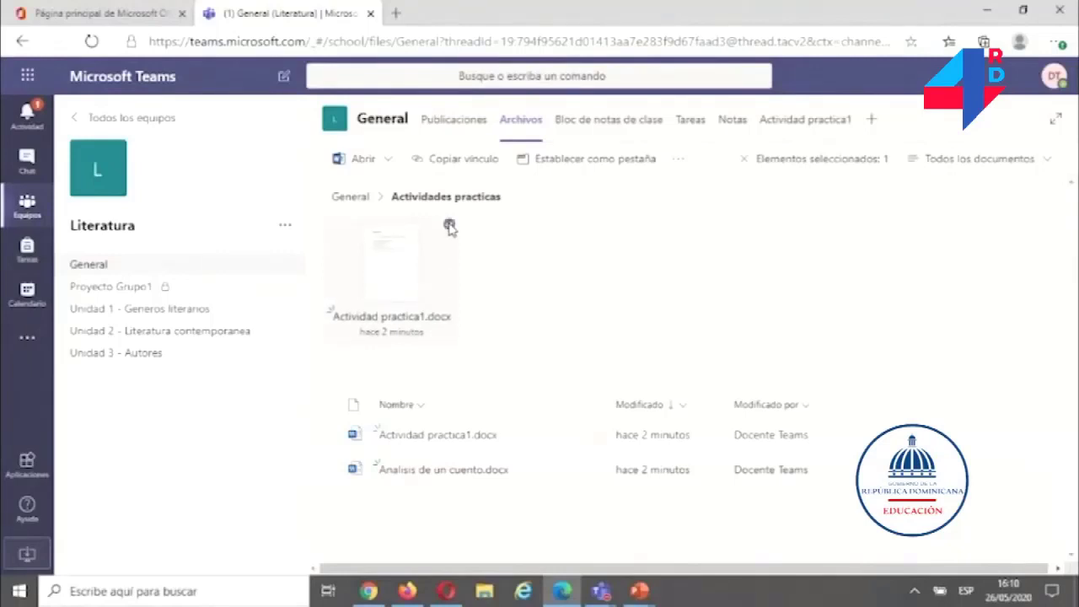
pyautogui.click(678, 159)
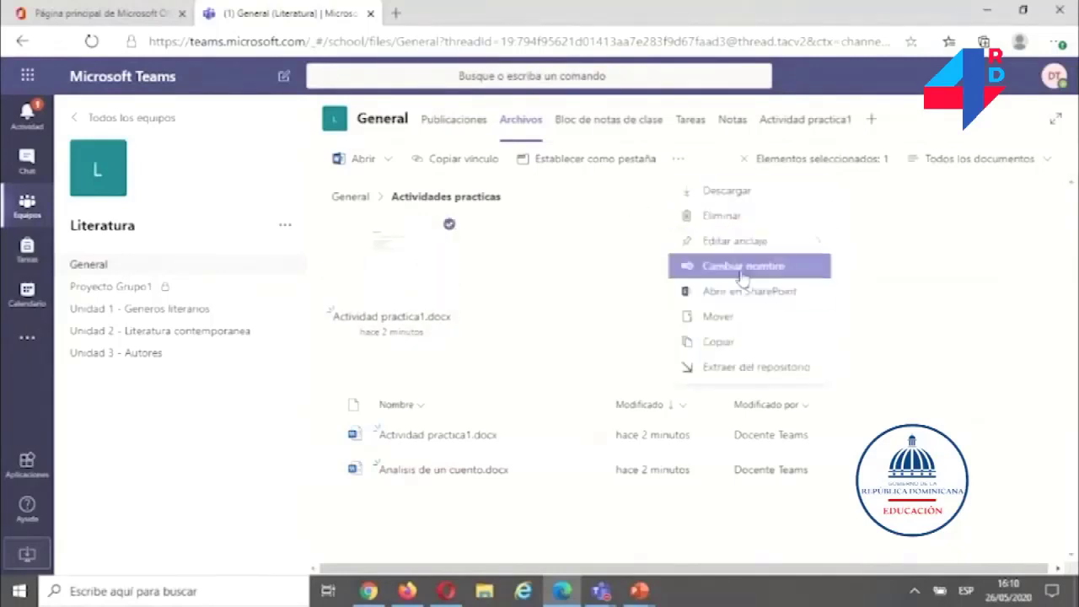
pyautogui.moveTo(742, 251)
pyautogui.click(884, 245)
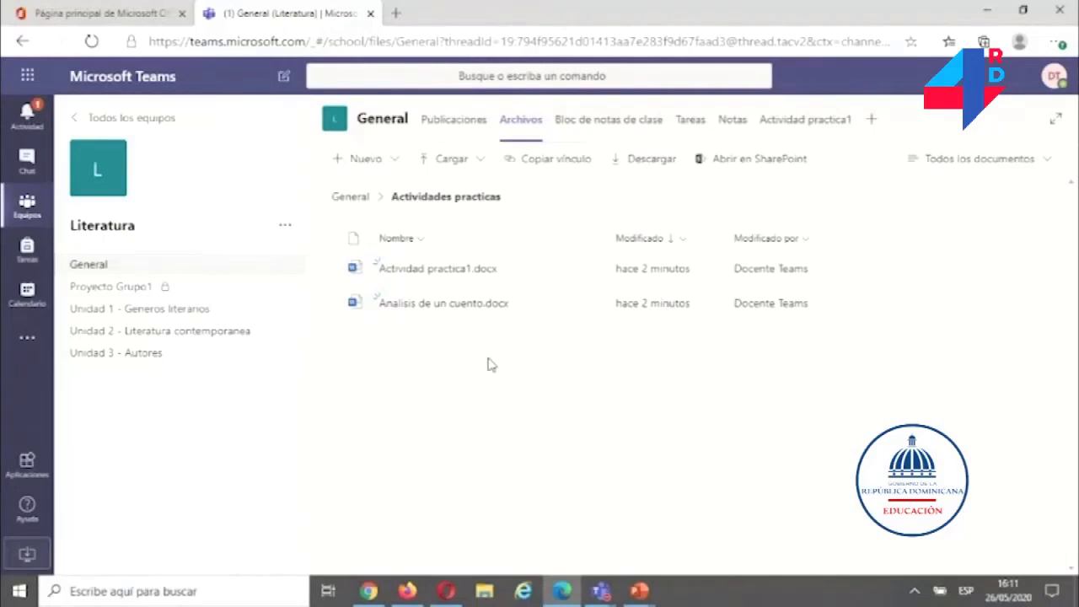
# - Look at the files area of the Unidad 1 - Generos literarios channel and return to the General channel's files
pyautogui.click(349, 199)
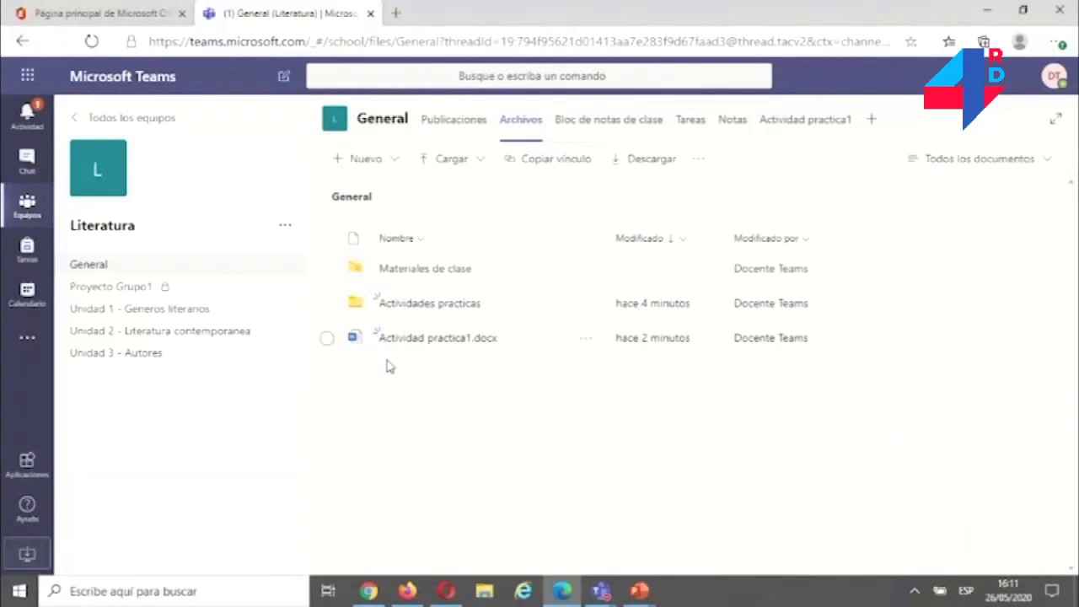
pyautogui.click(172, 309)
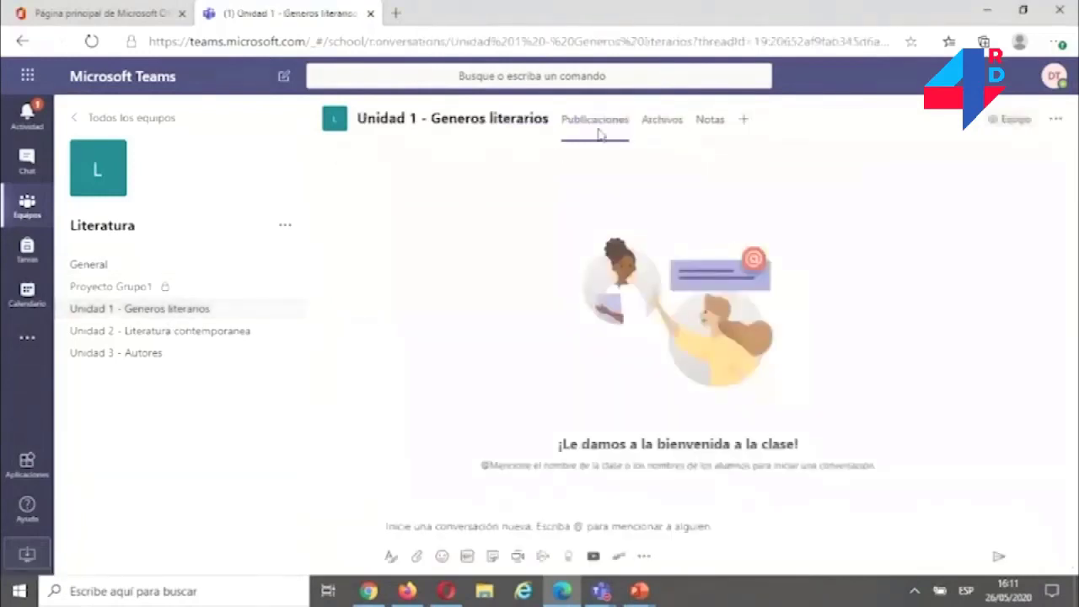
pyautogui.click(662, 122)
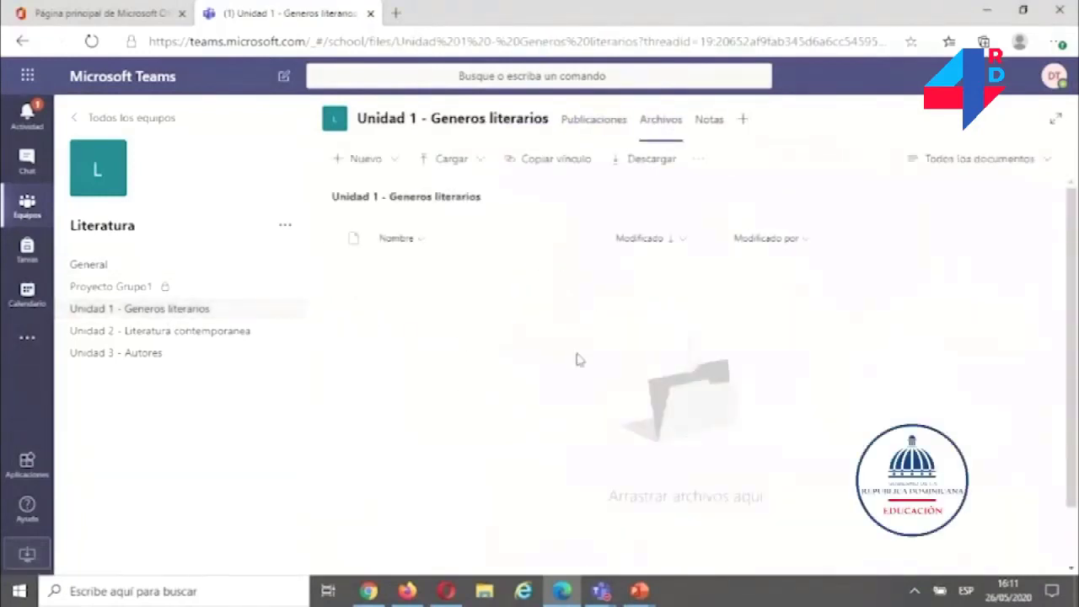
pyautogui.click(120, 269)
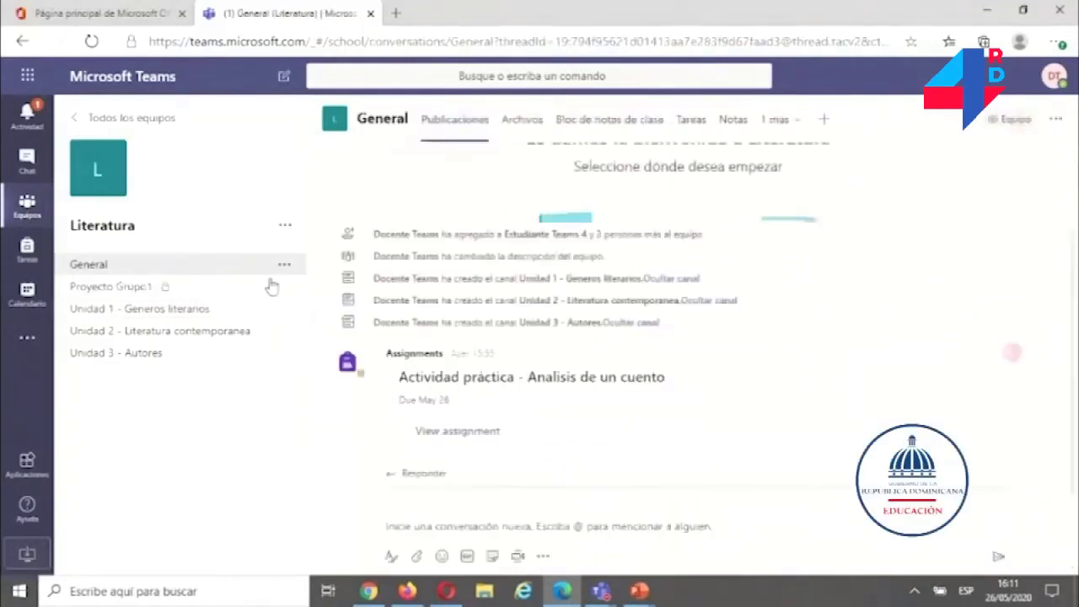
pyautogui.click(520, 129)
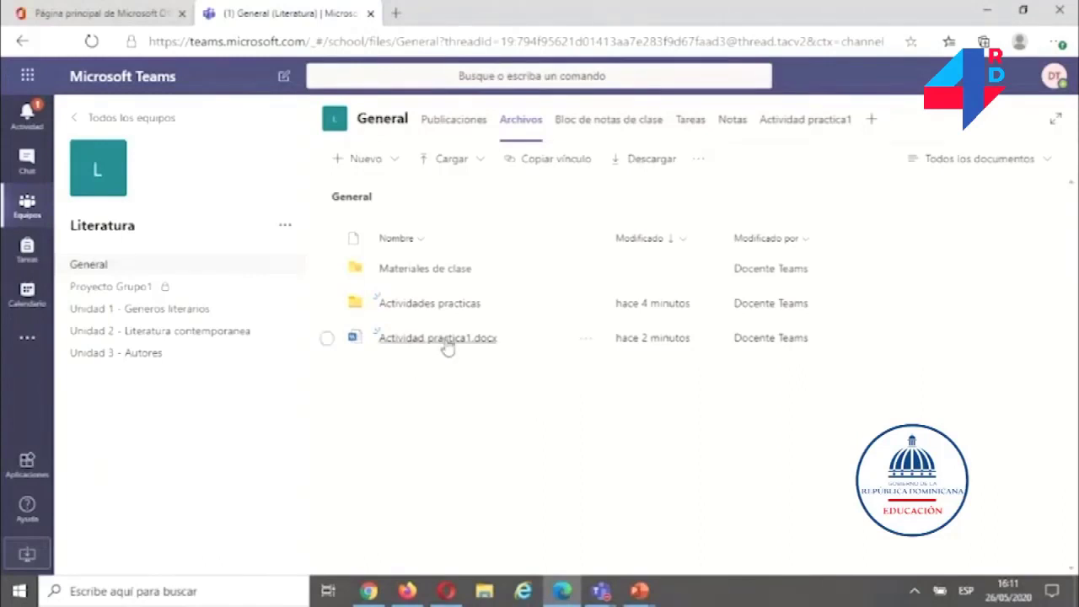
# - Review the contents of the Actividades practicas and Materiales de clase folders, including the Unidad 1 - Generos literarios subfolder
pyautogui.click(454, 305)
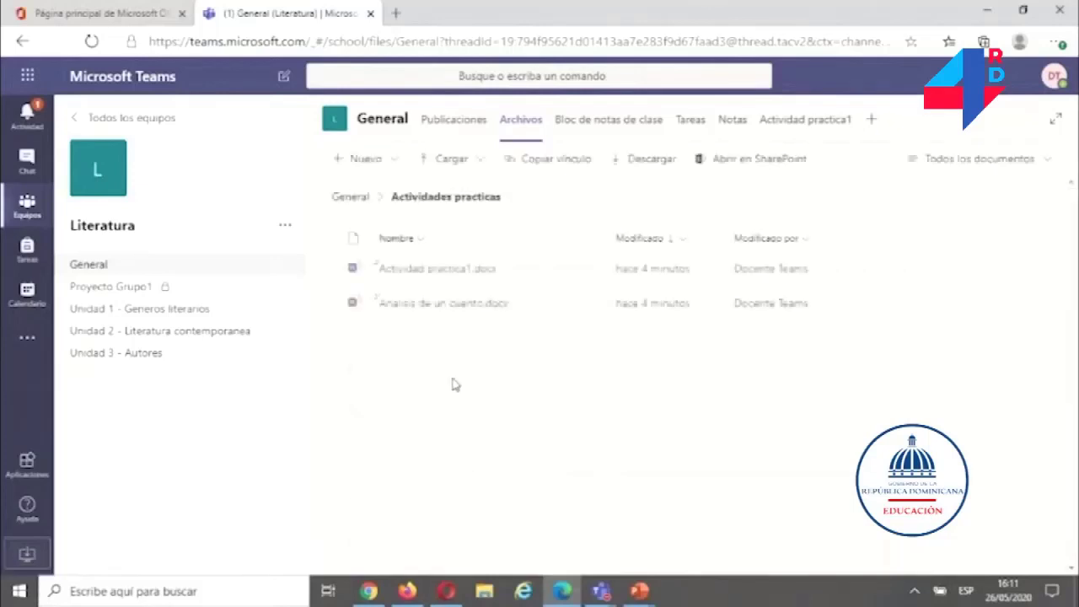
pyautogui.click(352, 200)
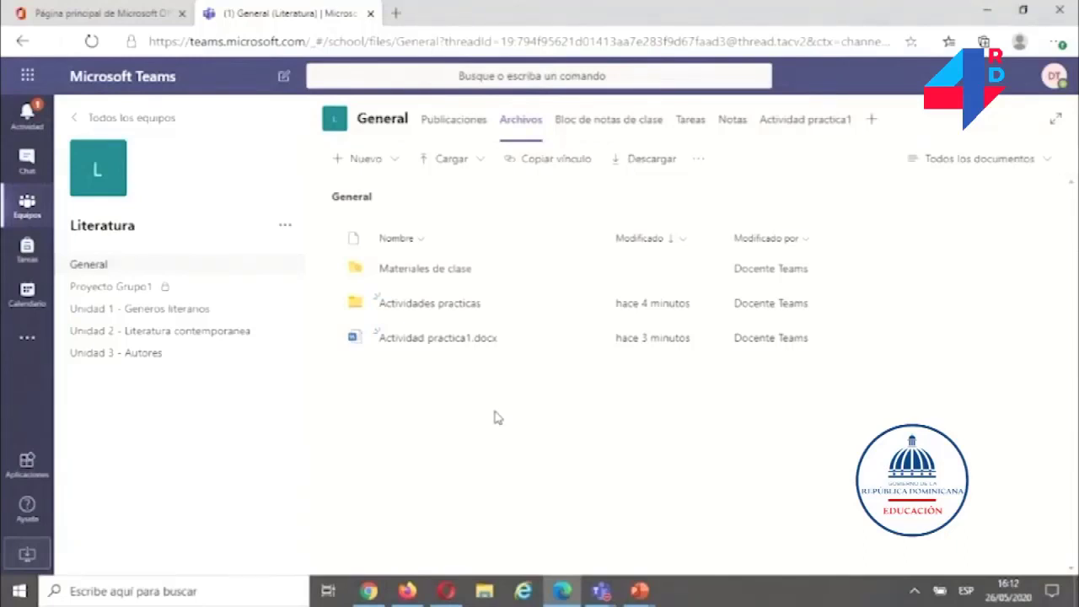
pyautogui.click(424, 270)
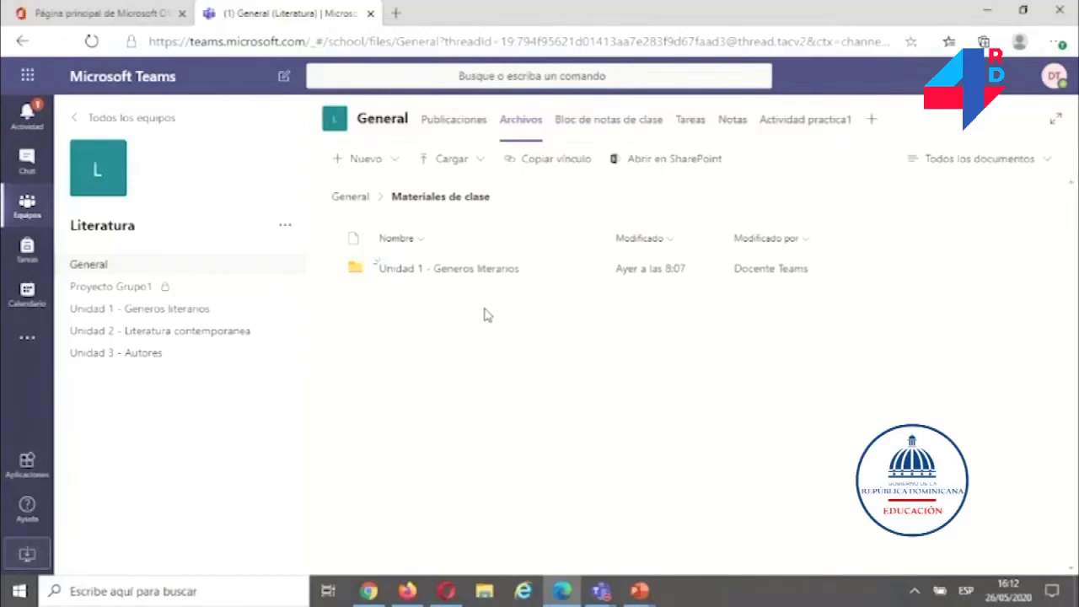
pyautogui.click(351, 198)
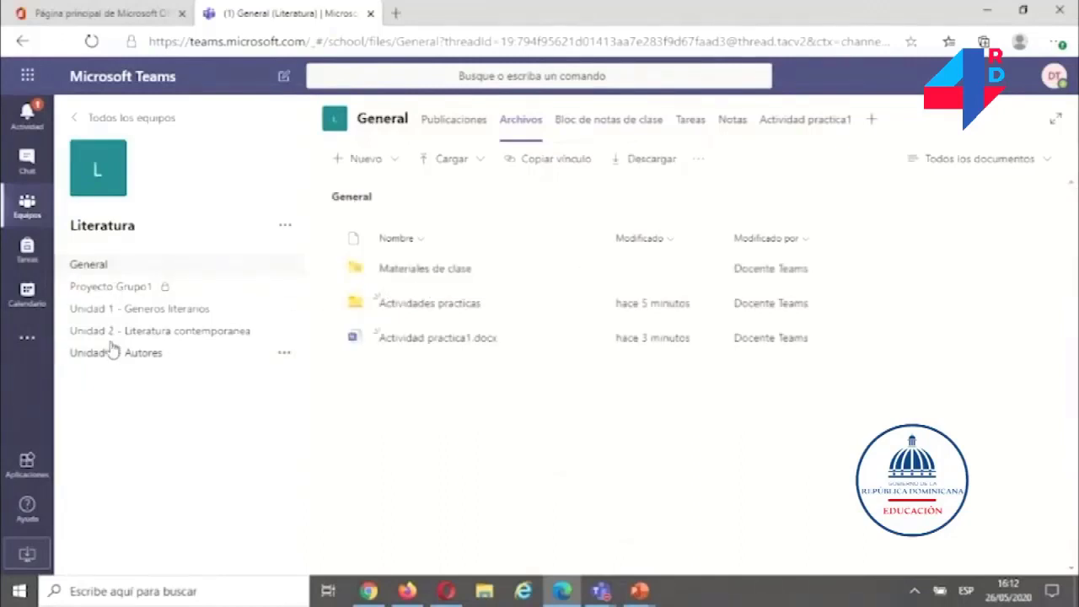
pyautogui.click(392, 270)
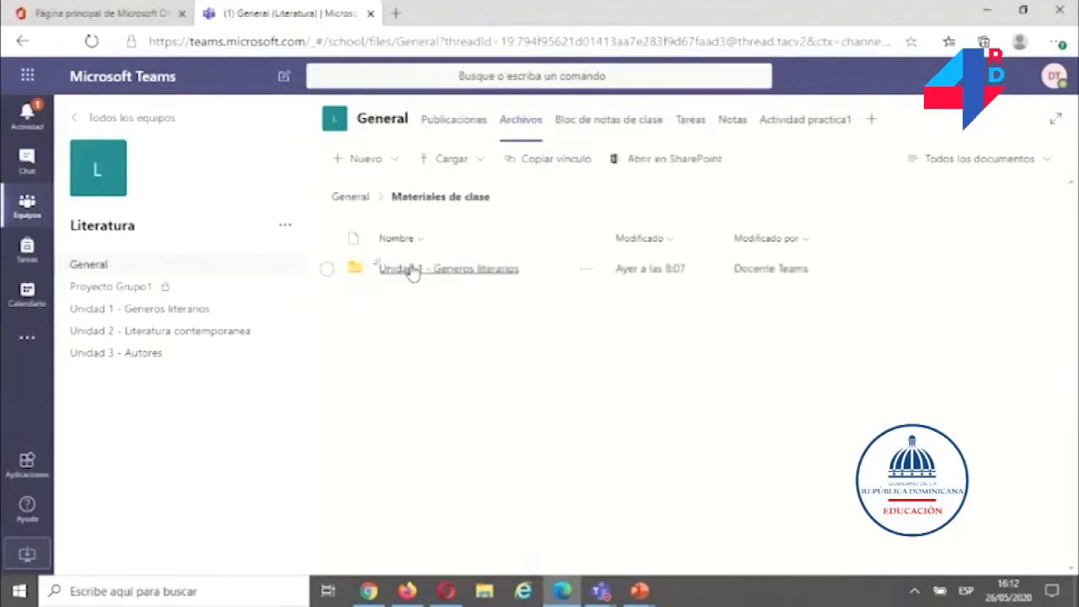
pyautogui.click(412, 268)
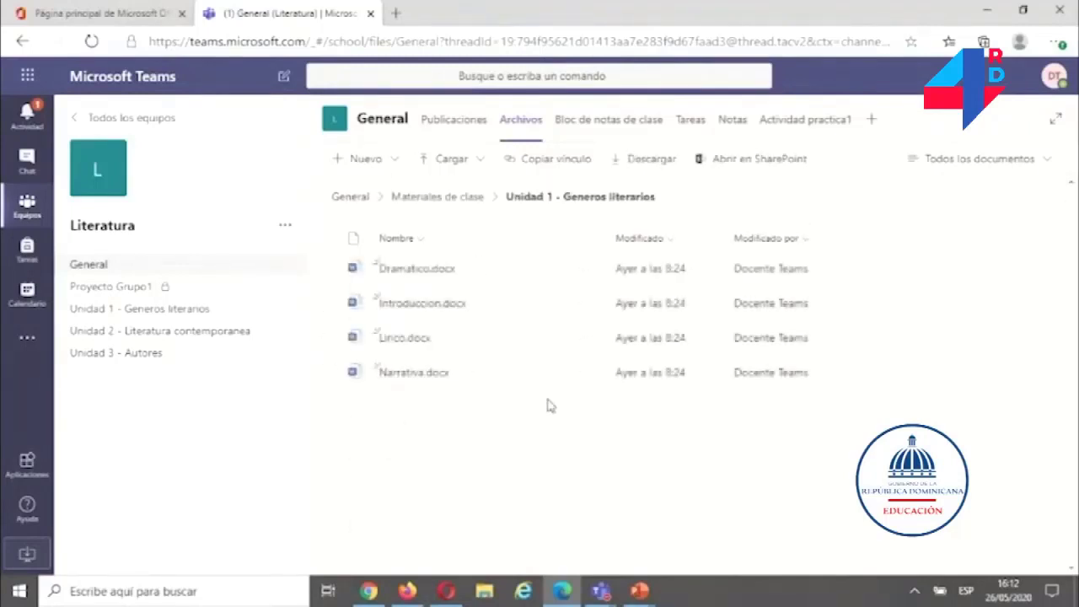
pyautogui.click(412, 200)
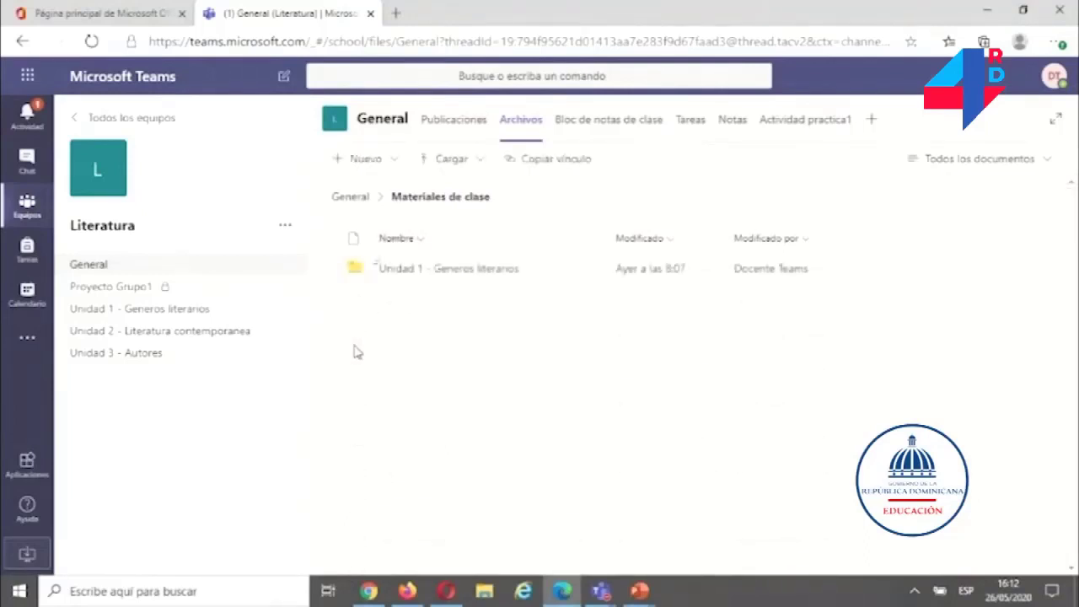
# - Create a folder named Material de la unidad in the files of the Unidad 1 - Generos literarios channel
pyautogui.click(124, 311)
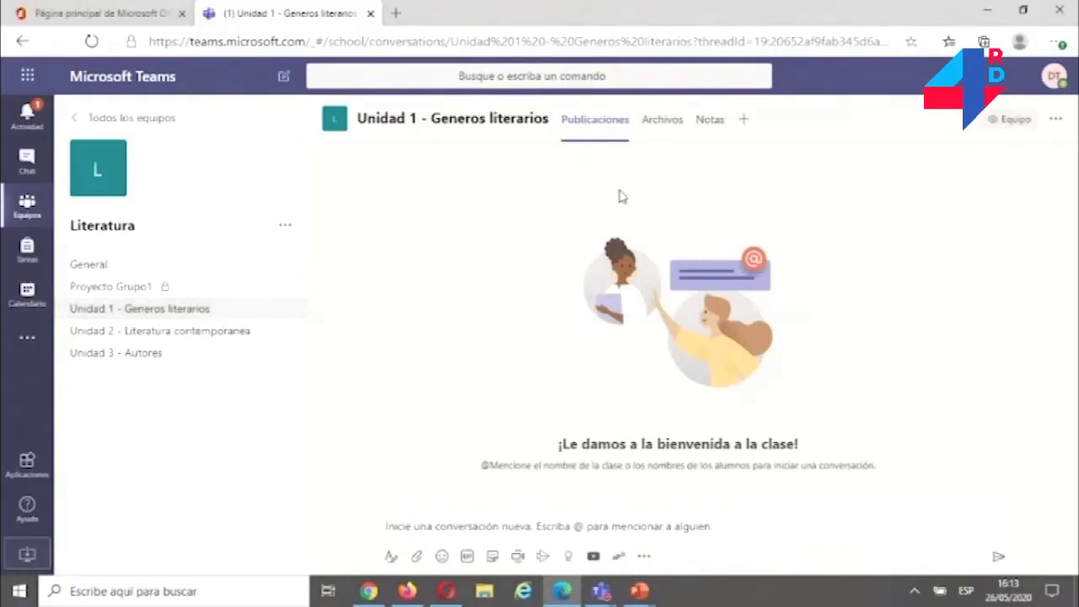
pyautogui.click(660, 121)
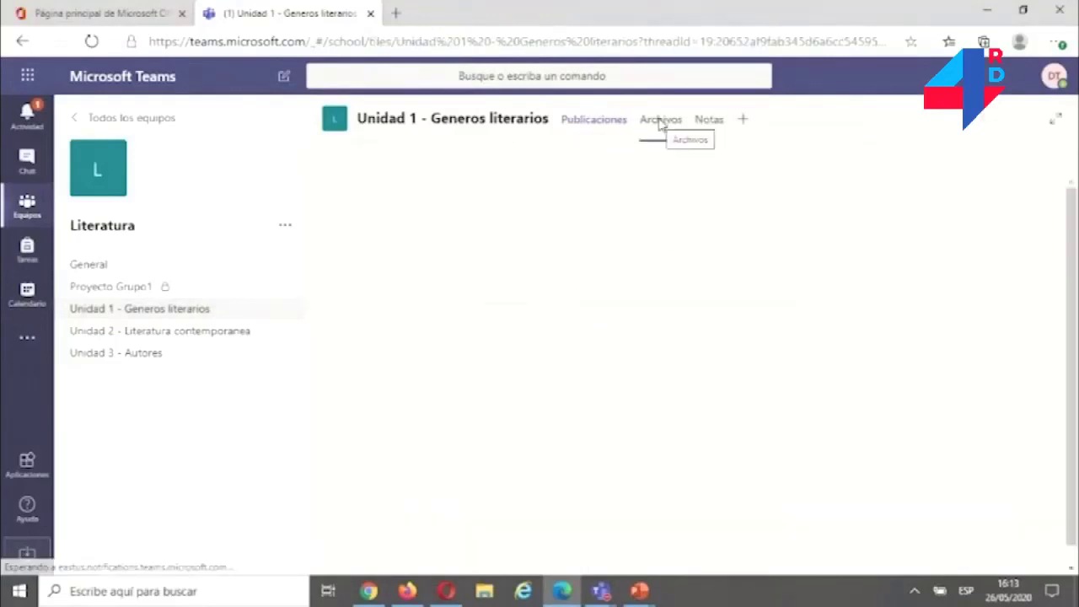
pyautogui.click(394, 168)
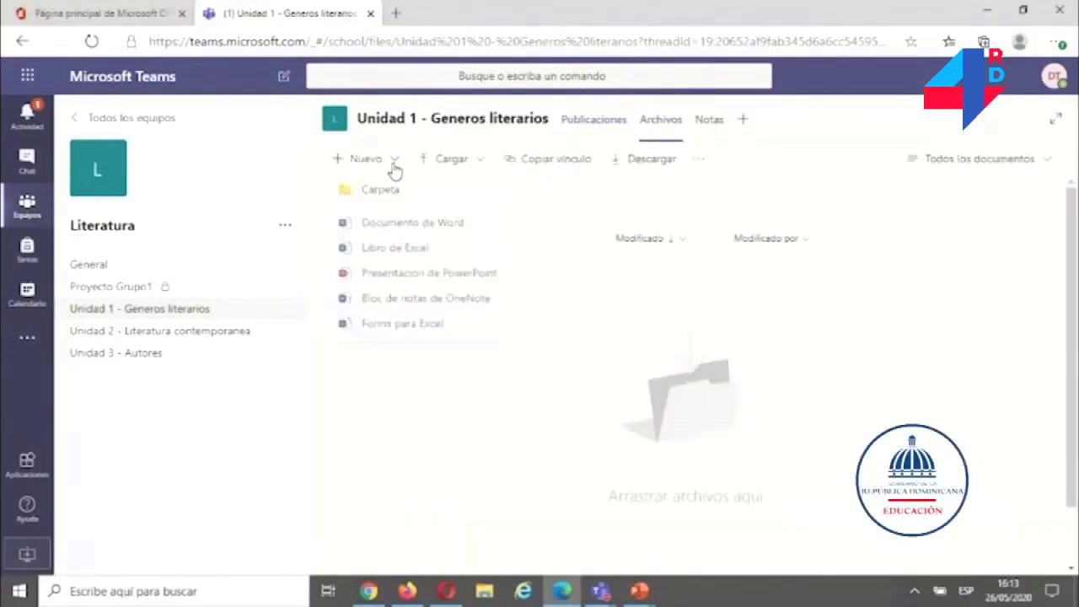
pyautogui.click(380, 190)
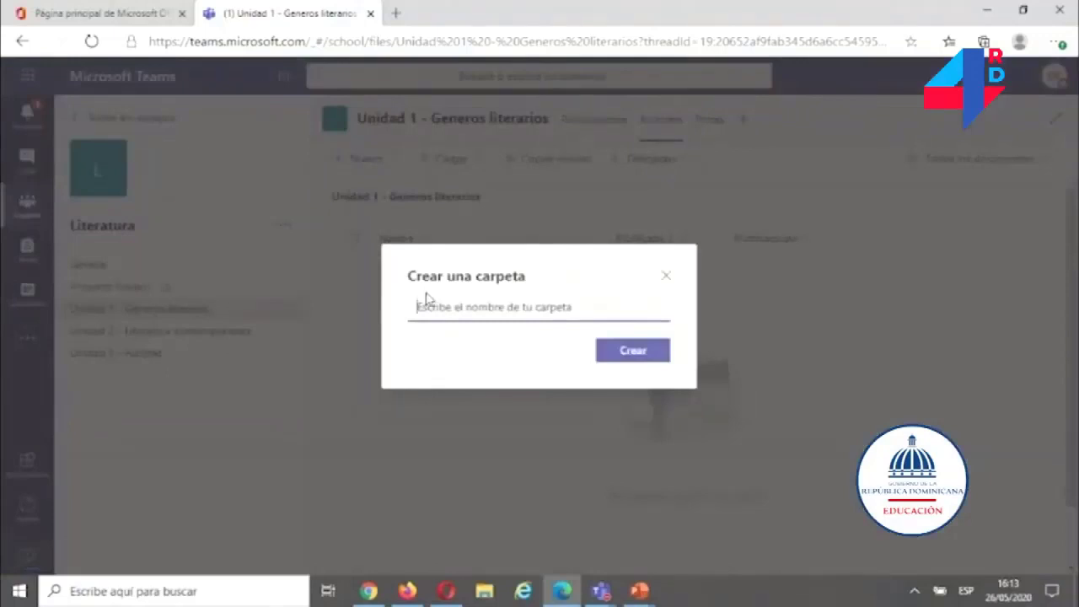
pyautogui.write('Mater')
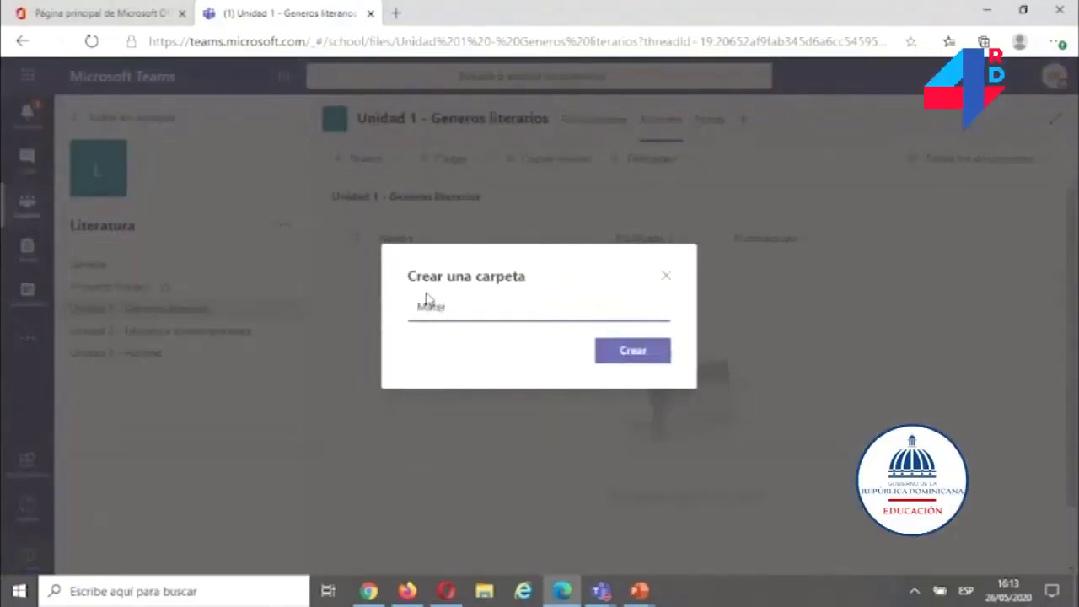
pyautogui.write('ial de la unidad')
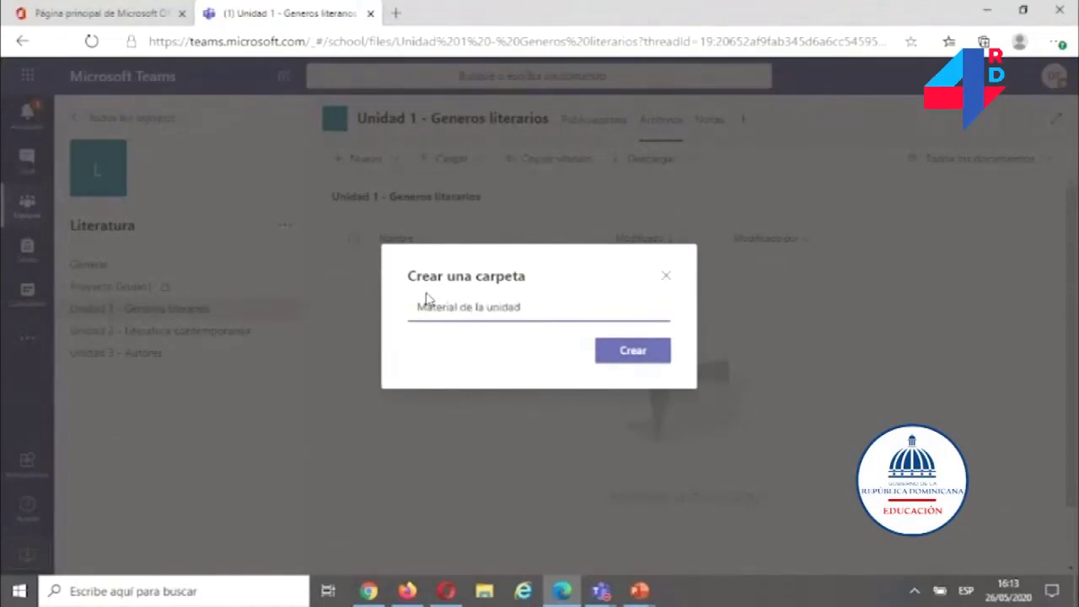
pyautogui.click(637, 360)
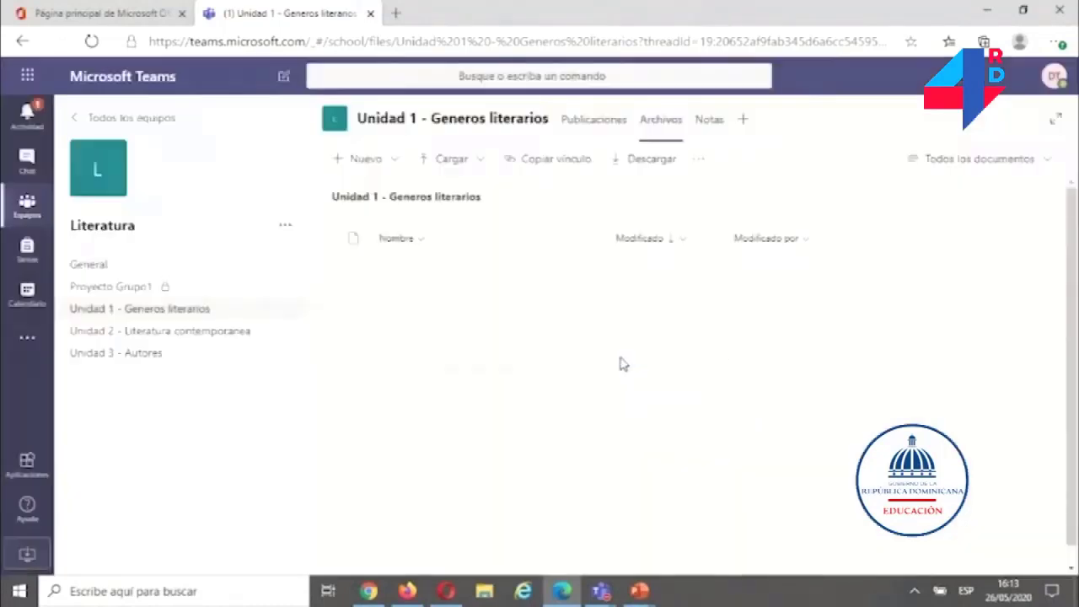
# - Upload Dramatico.docx, Introduccion.docx, Lirico.docx and Narrativa.docx from the local Unidad 1 folder into the Material de la unidad folder
pyautogui.click(412, 278)
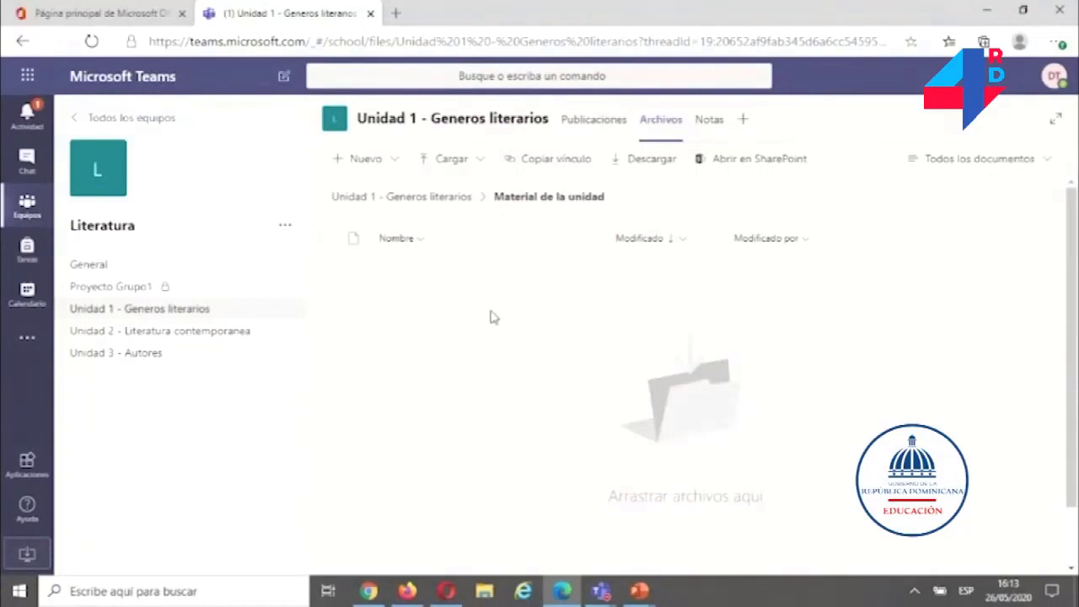
pyautogui.click(481, 165)
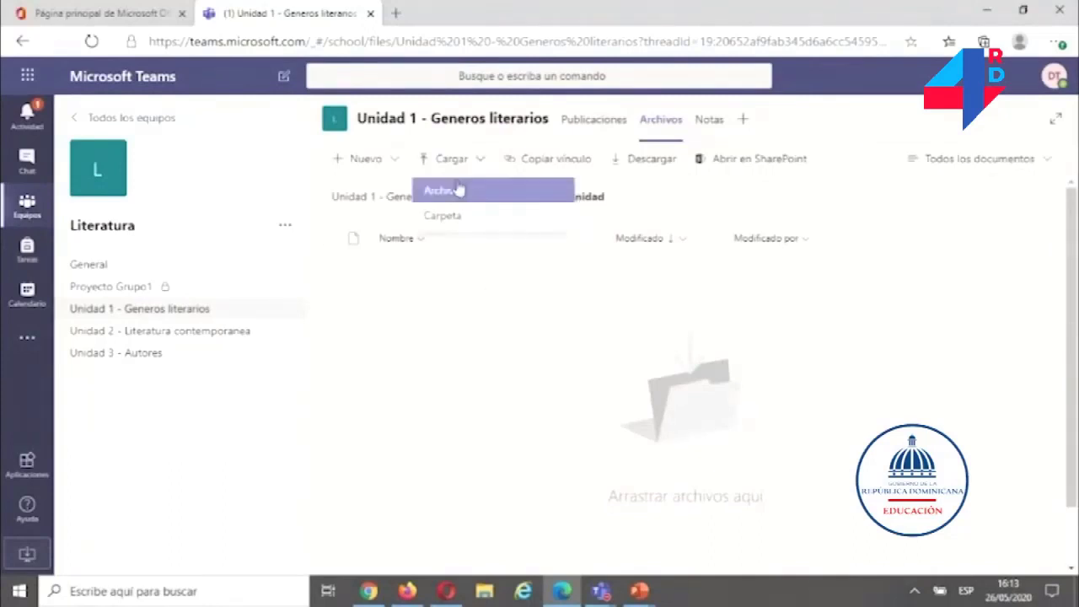
pyautogui.click(449, 192)
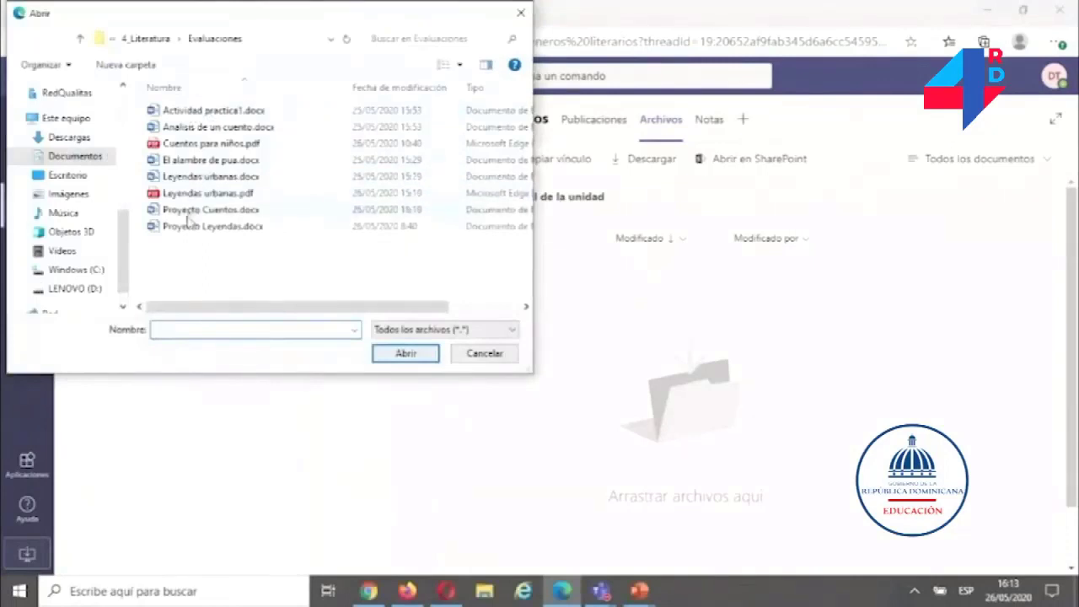
pyautogui.click(152, 39)
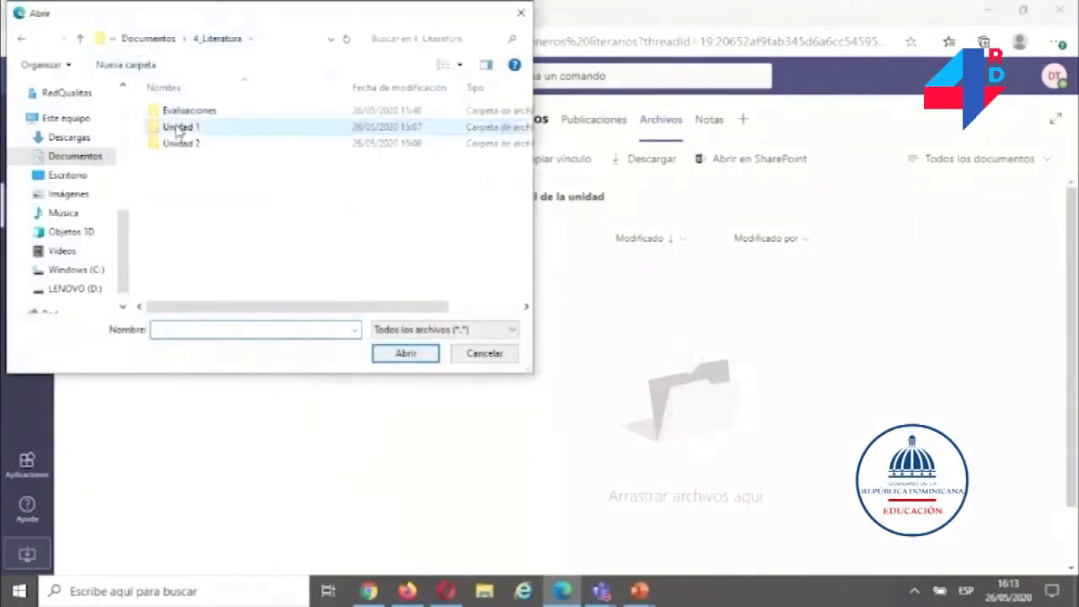
pyautogui.doubleClick(180, 126)
pyautogui.moveTo(172, 166); pyautogui.dragTo(151, 101)
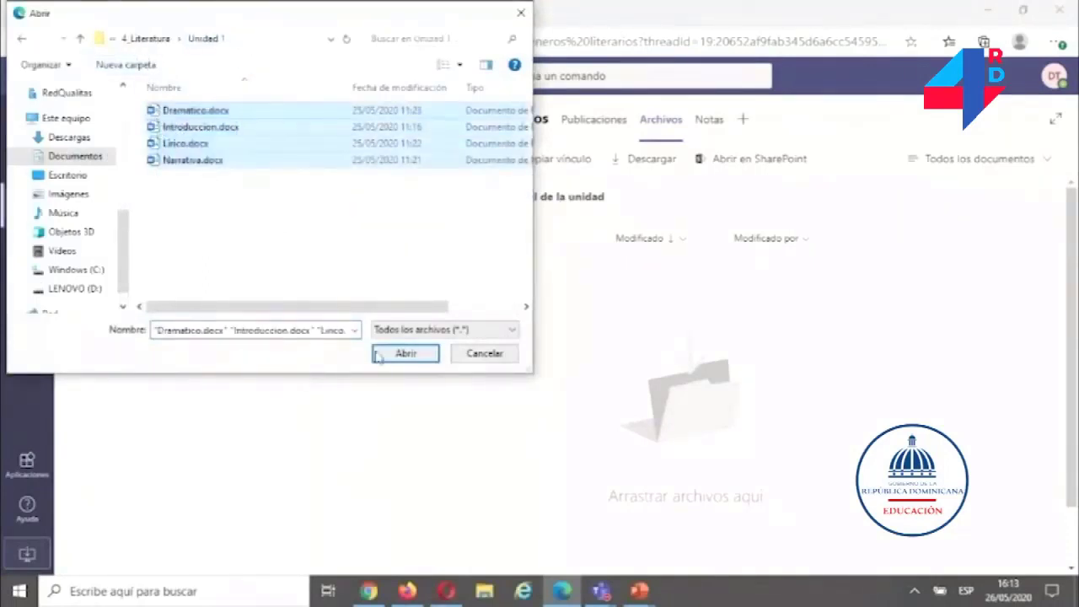
pyautogui.click(401, 354)
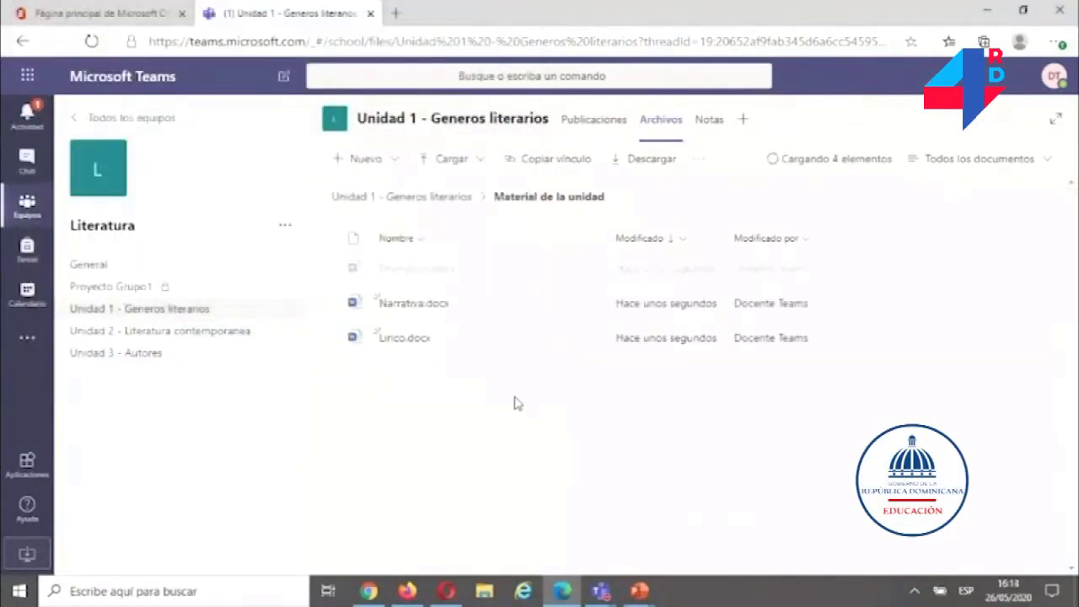
# - Open the Material de la unidad folder in SharePoint and go up to its parent folder, Unidad 1 - Generos literarios
pyautogui.click(421, 200)
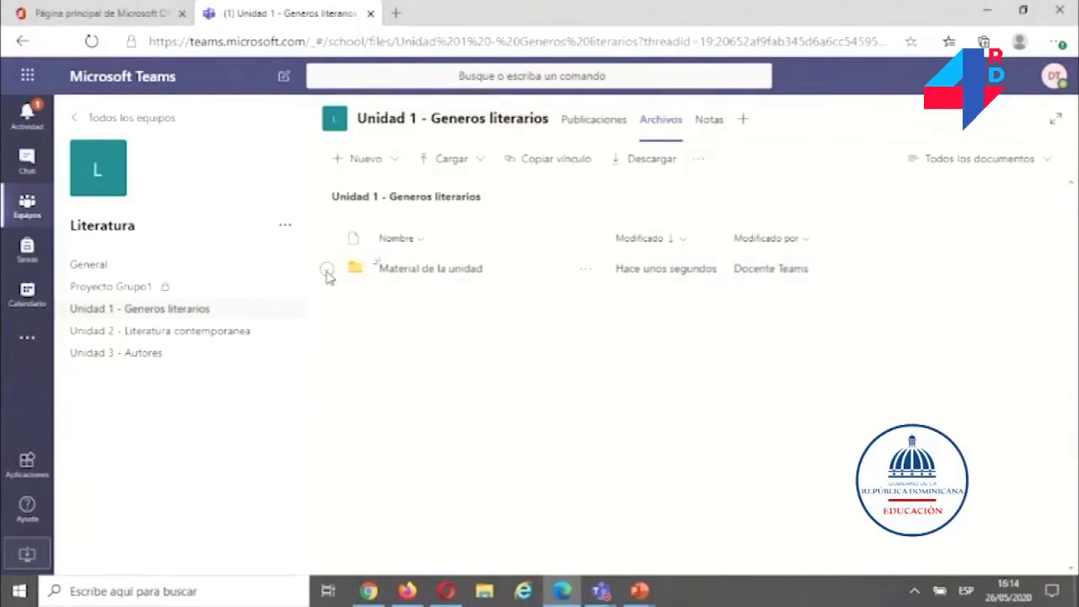
pyautogui.click(327, 272)
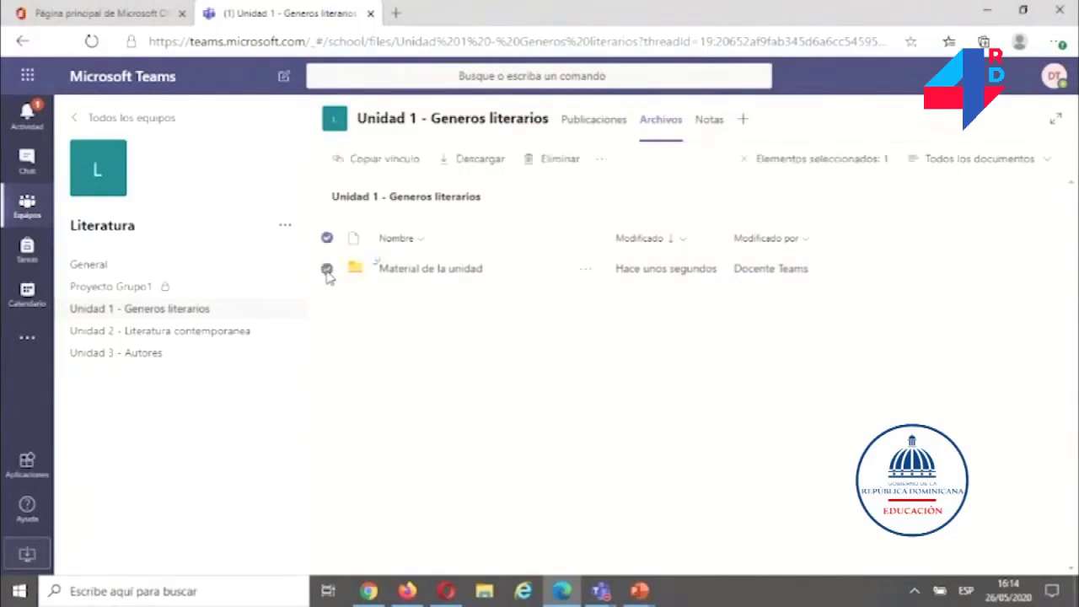
pyautogui.click(587, 278)
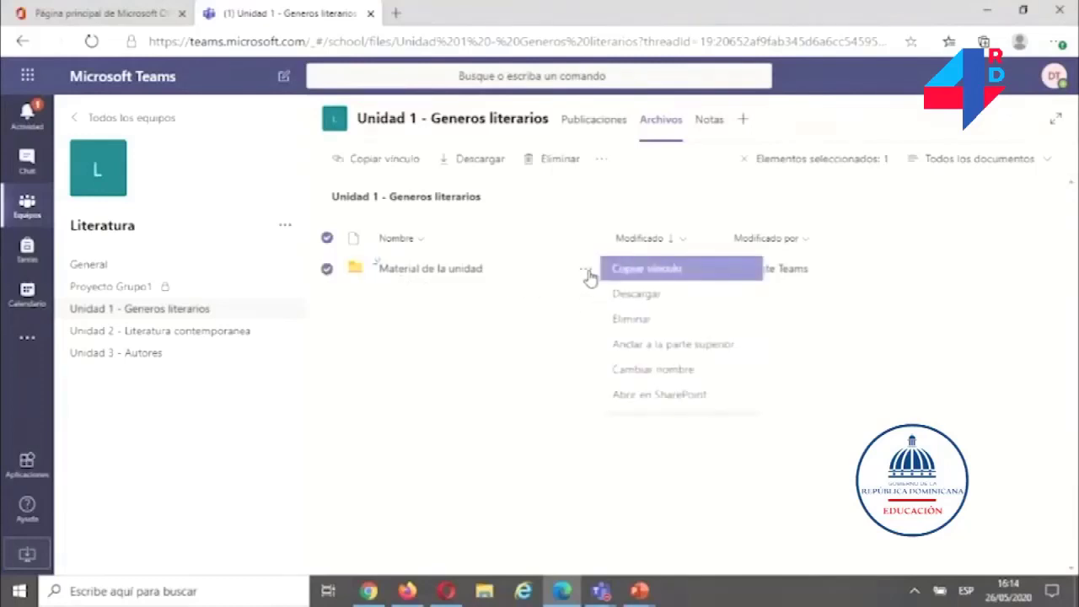
pyautogui.click(629, 405)
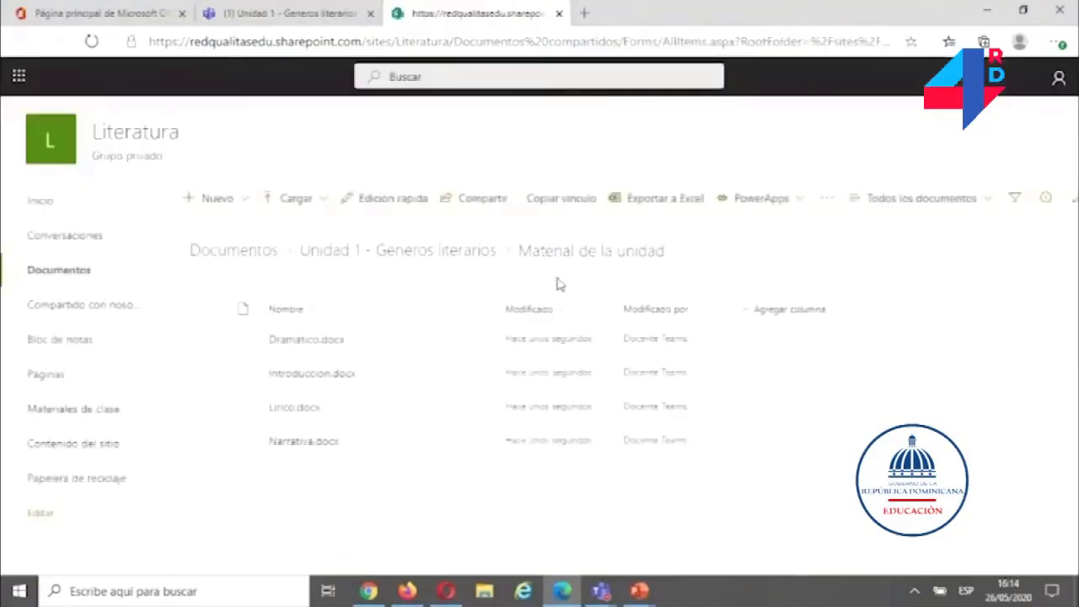
pyautogui.click(325, 252)
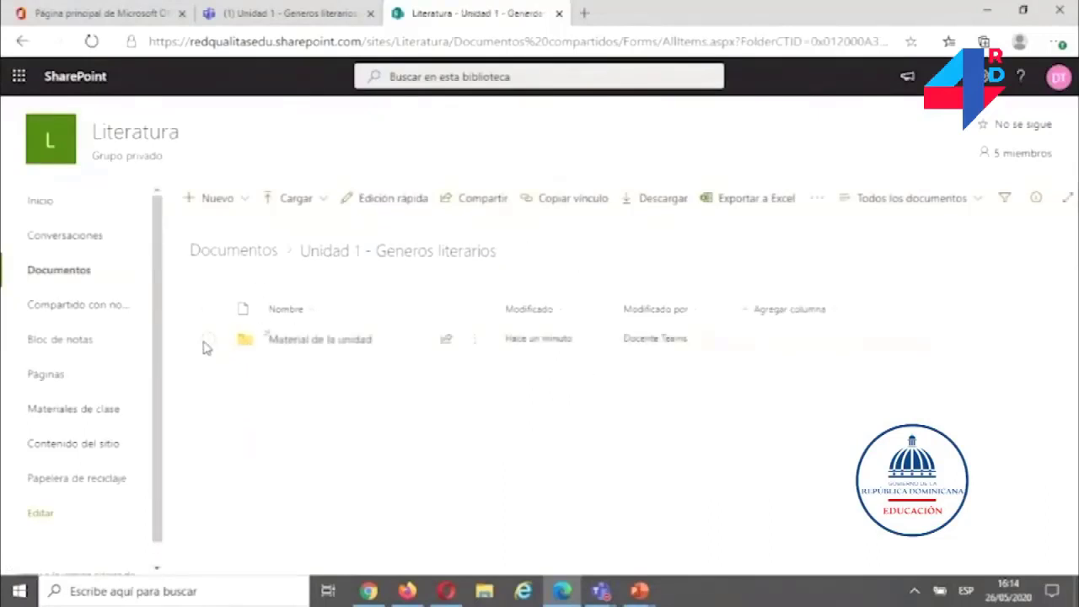
# - Set the access of Integrantes de la Literatura to the Material de la unidad folder to Puede ver and return to Teams
pyautogui.click(207, 341)
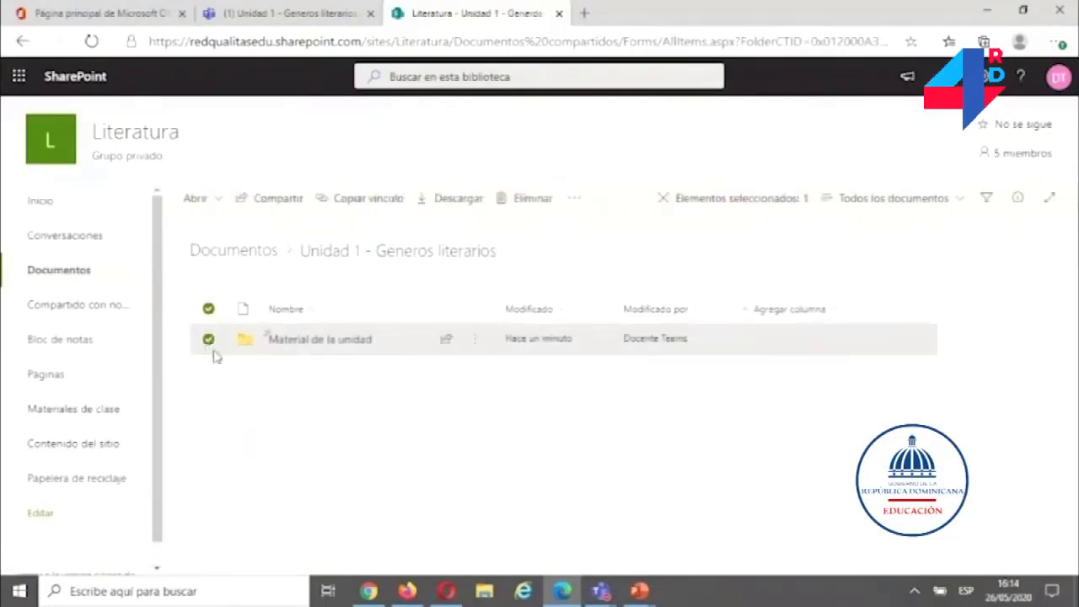
pyautogui.click(278, 200)
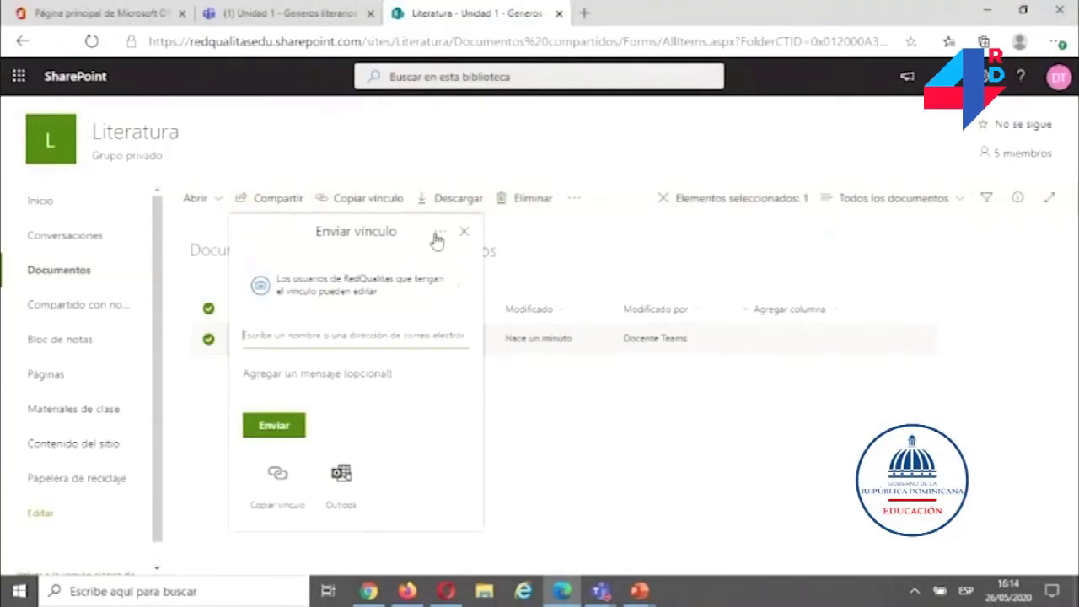
pyautogui.click(437, 239)
pyautogui.click(357, 261)
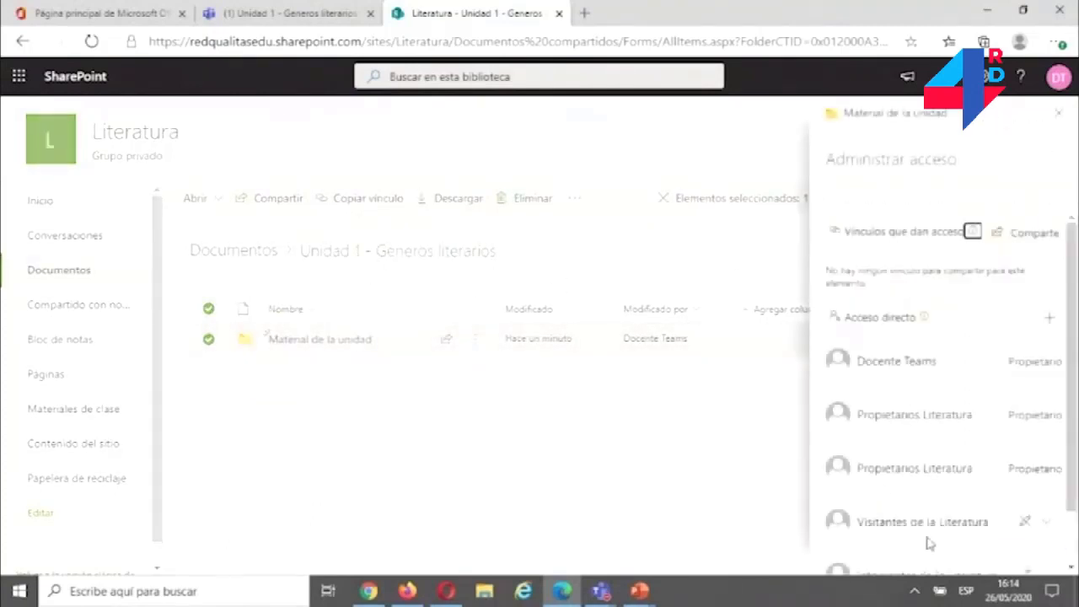
pyautogui.scroll(-2, 918, 489)
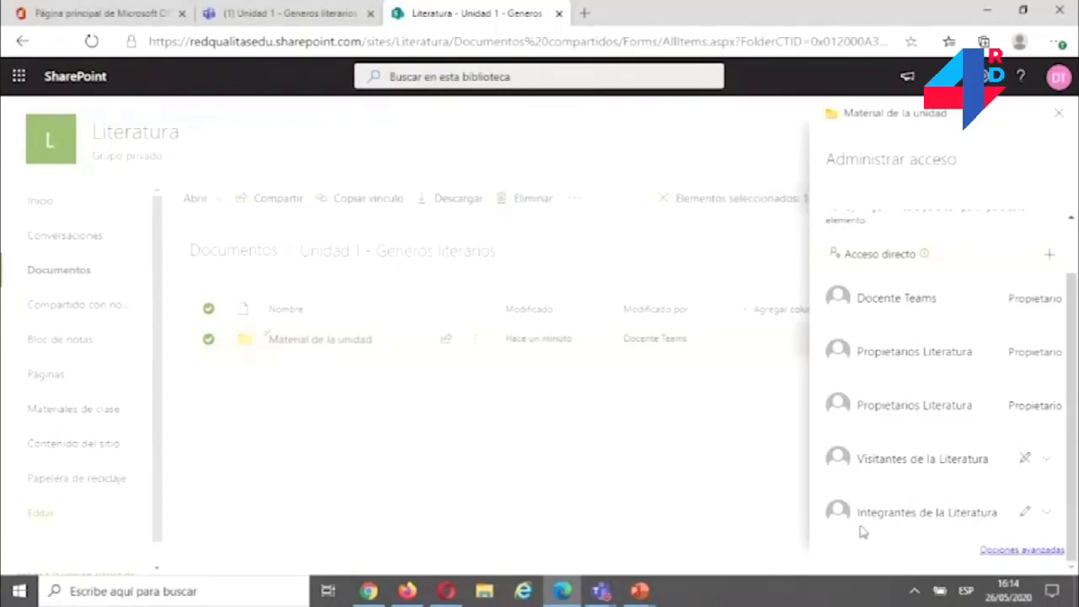
pyautogui.click(1045, 516)
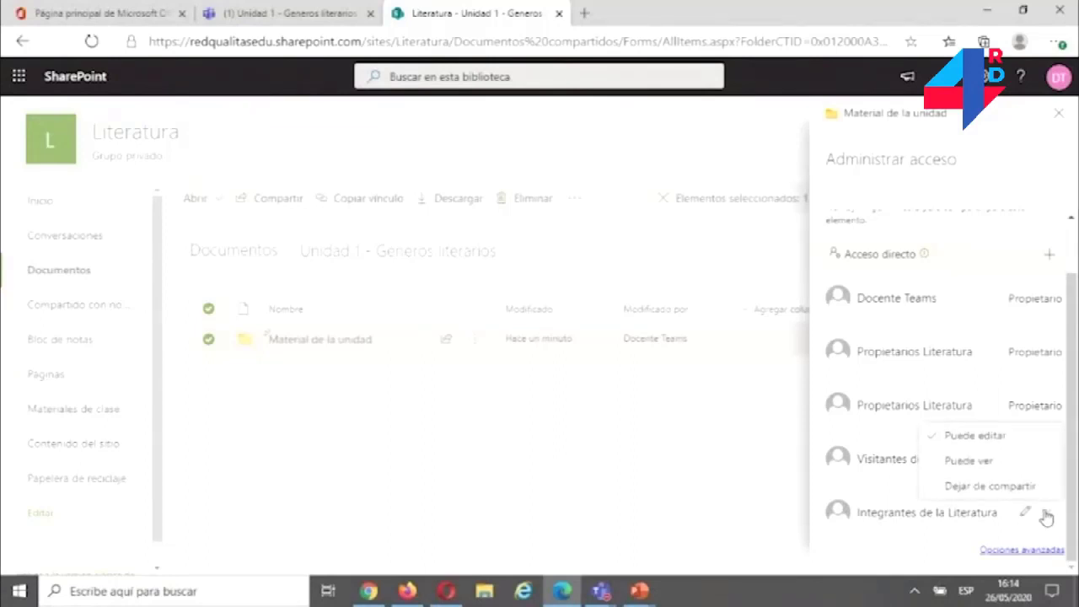
pyautogui.click(958, 463)
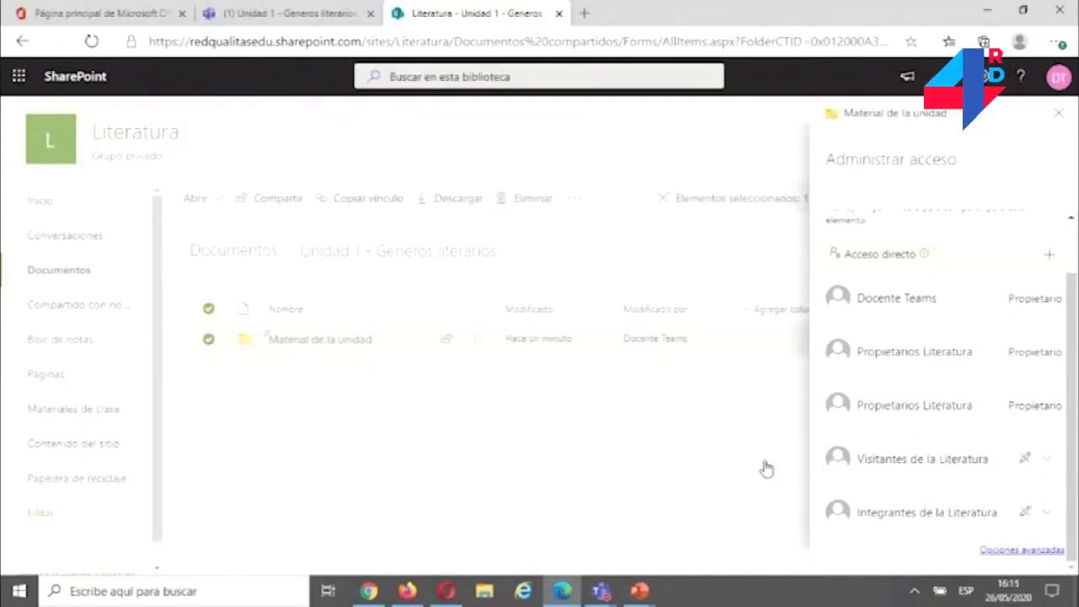
pyautogui.click(1058, 113)
pyautogui.click(558, 12)
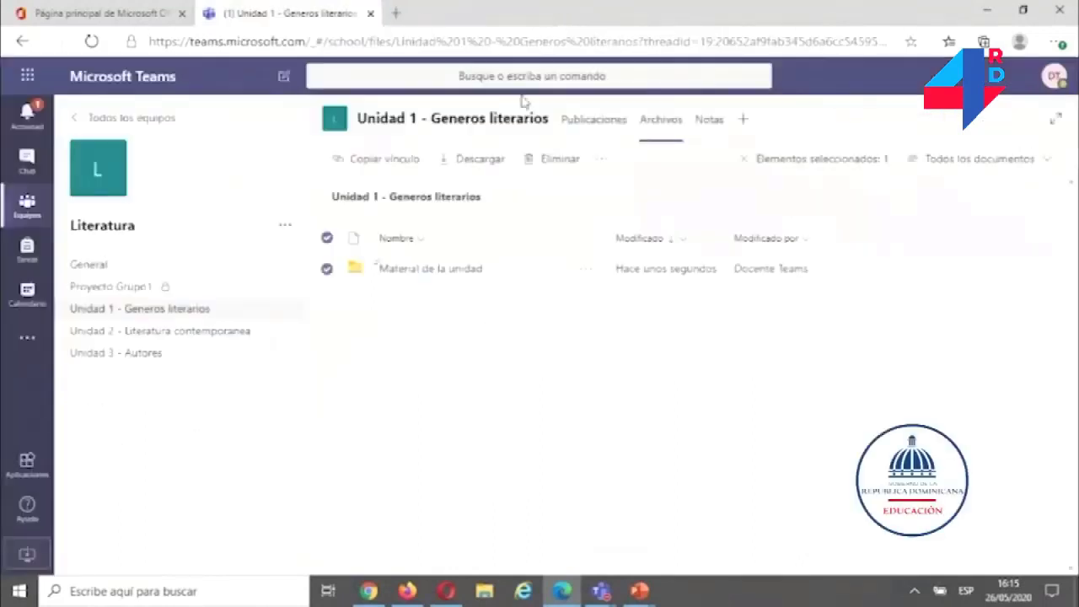
# - Upload Analisis de un cuento.docx from the local Evaluaciones folder to the Unidad 1 - Generos literarios channel, outside the Material de la unidad folder
pyautogui.click(450, 353)
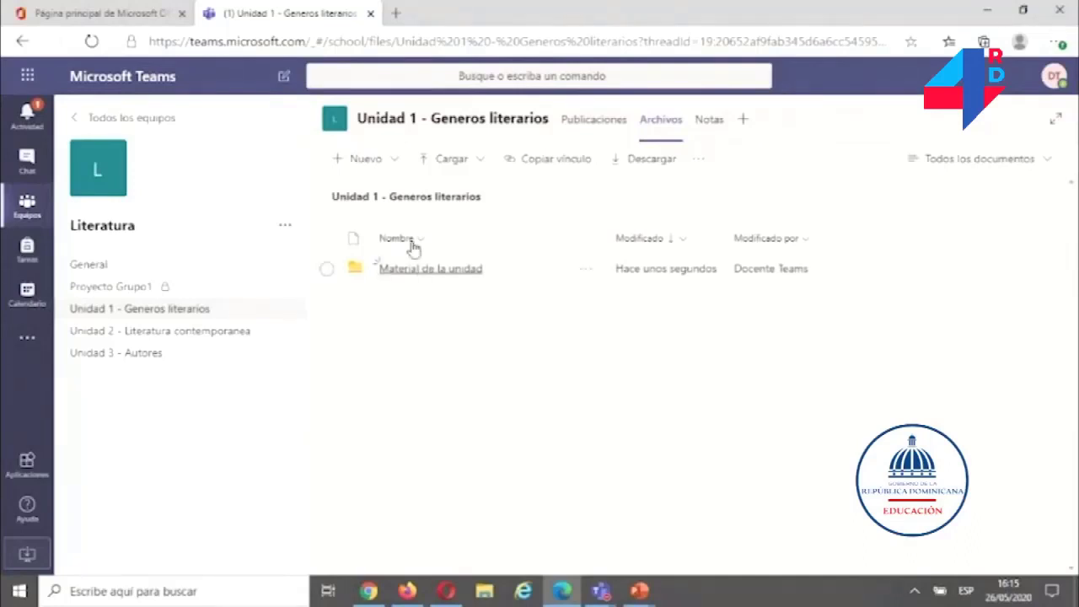
pyautogui.click(397, 166)
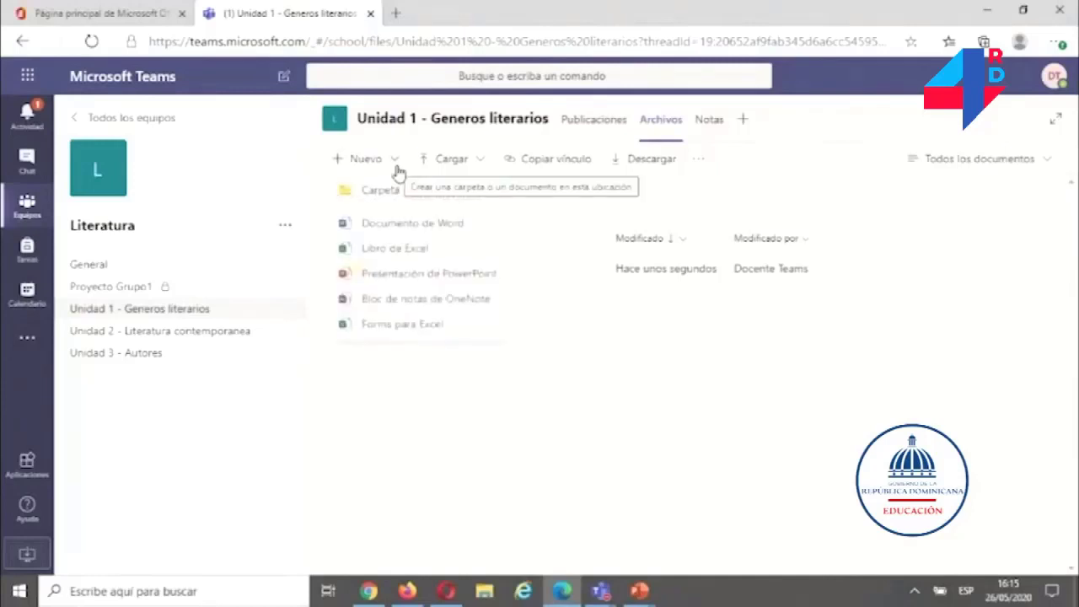
pyautogui.click(391, 433)
pyautogui.click(477, 164)
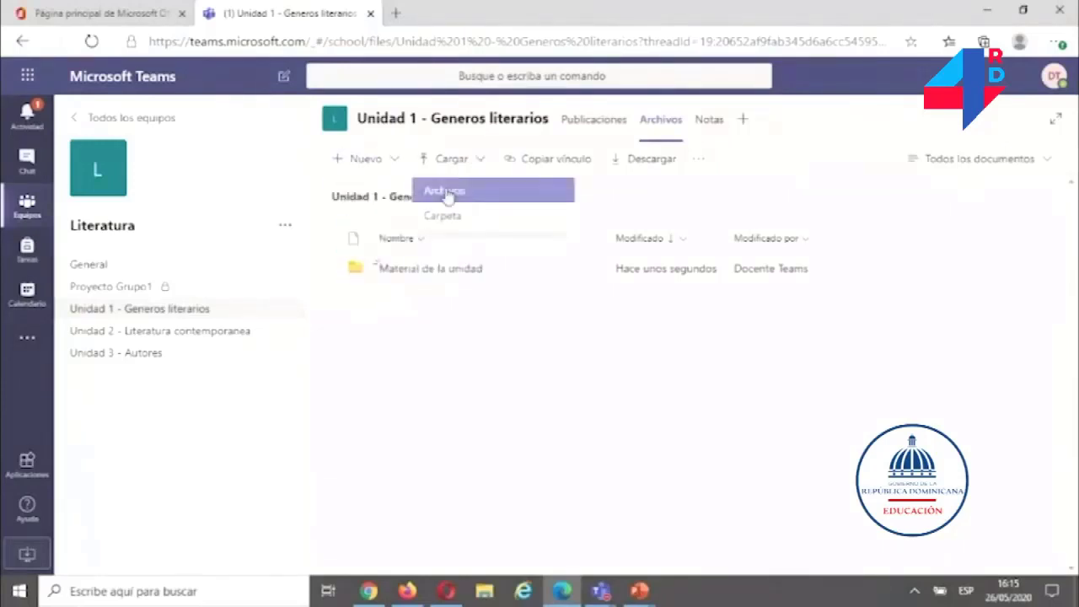
pyautogui.click(447, 193)
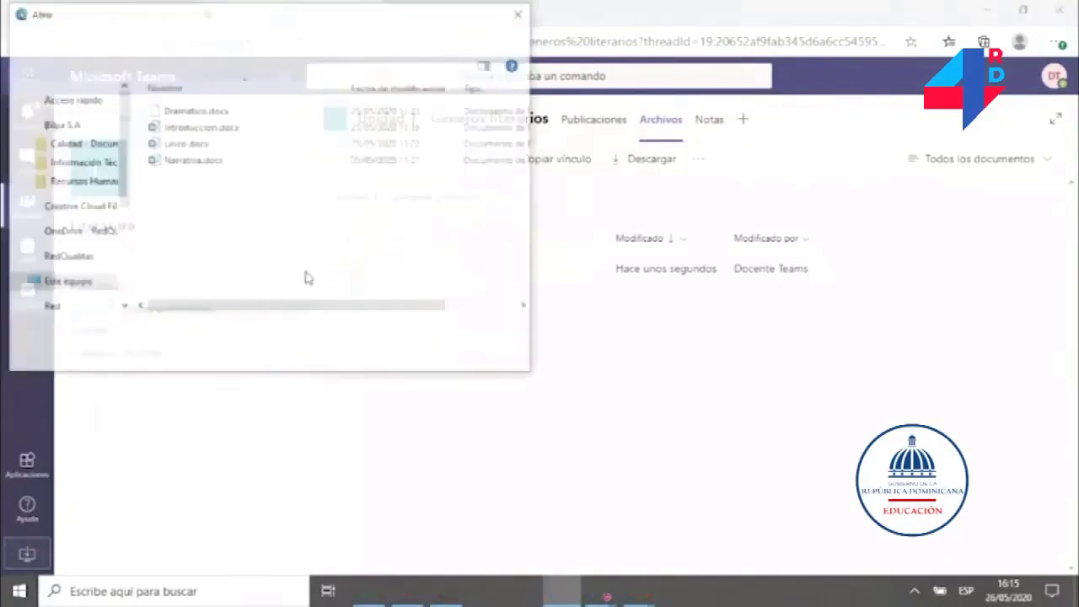
pyautogui.click(139, 40)
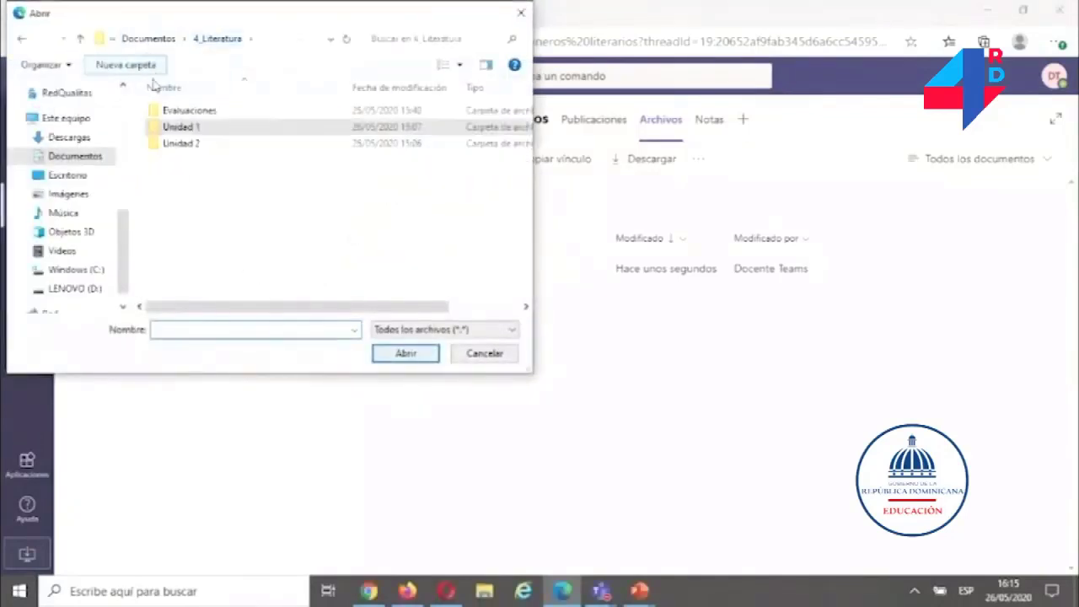
pyautogui.doubleClick(187, 111)
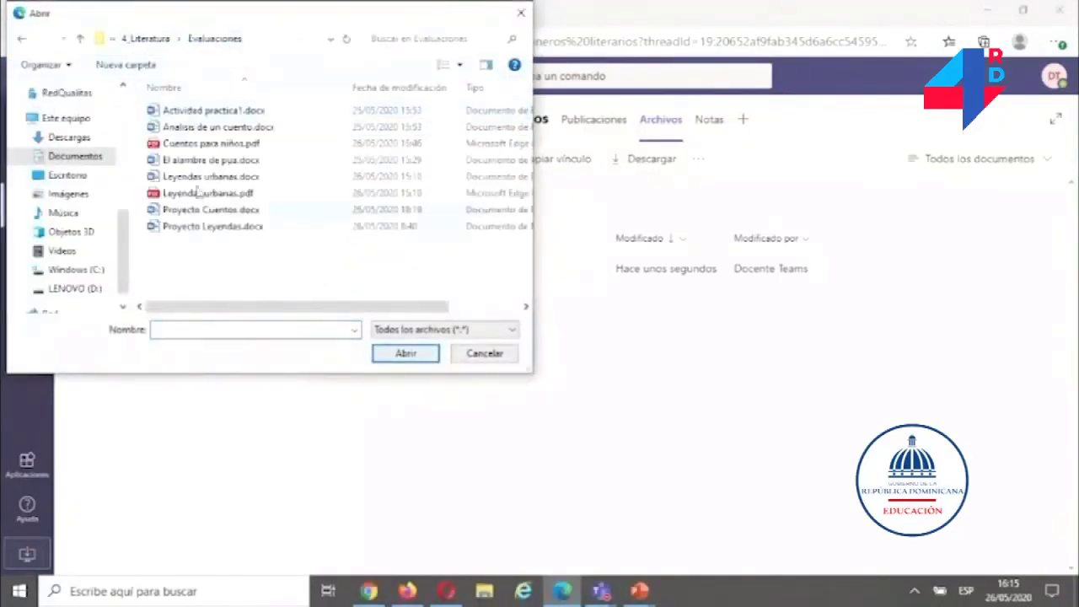
pyautogui.doubleClick(219, 130)
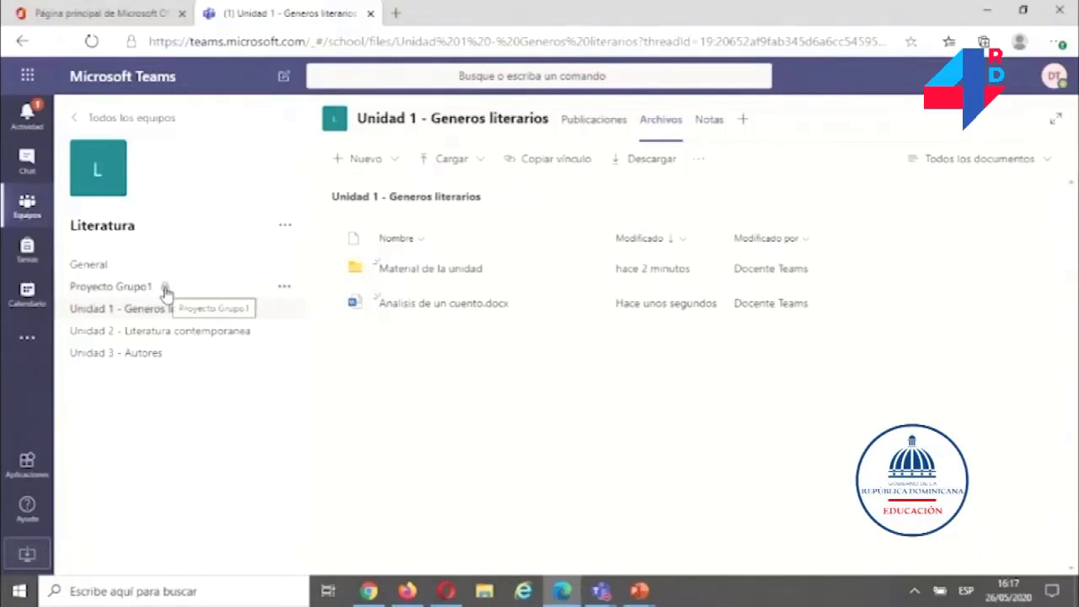
# - Look at the Proyecto Grupo1 channel and examine the owners, members and guests of the whole Literatura team
pyautogui.click(118, 293)
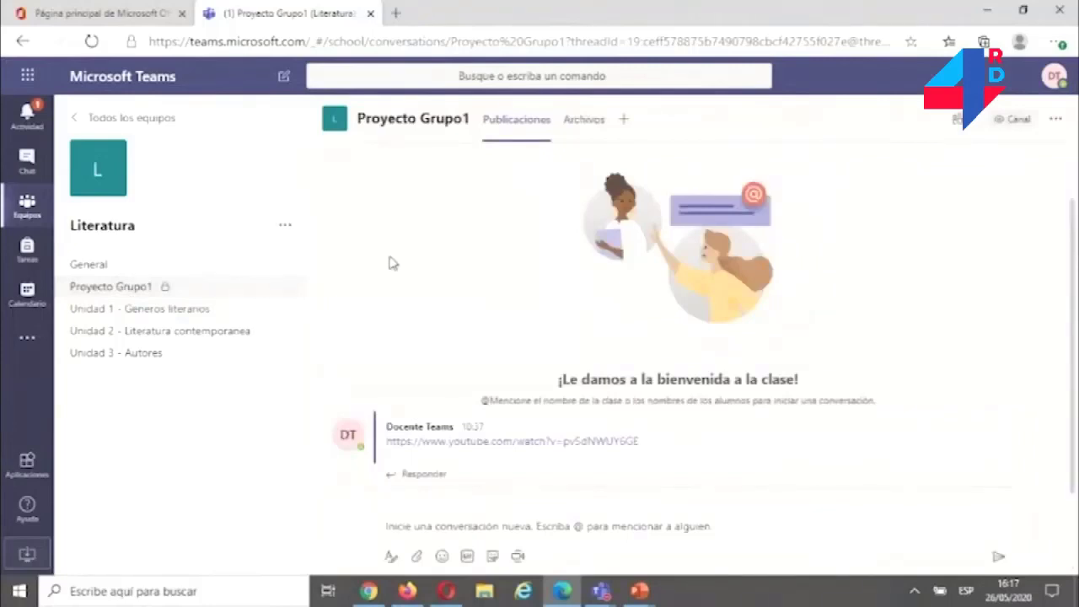
pyautogui.click(285, 226)
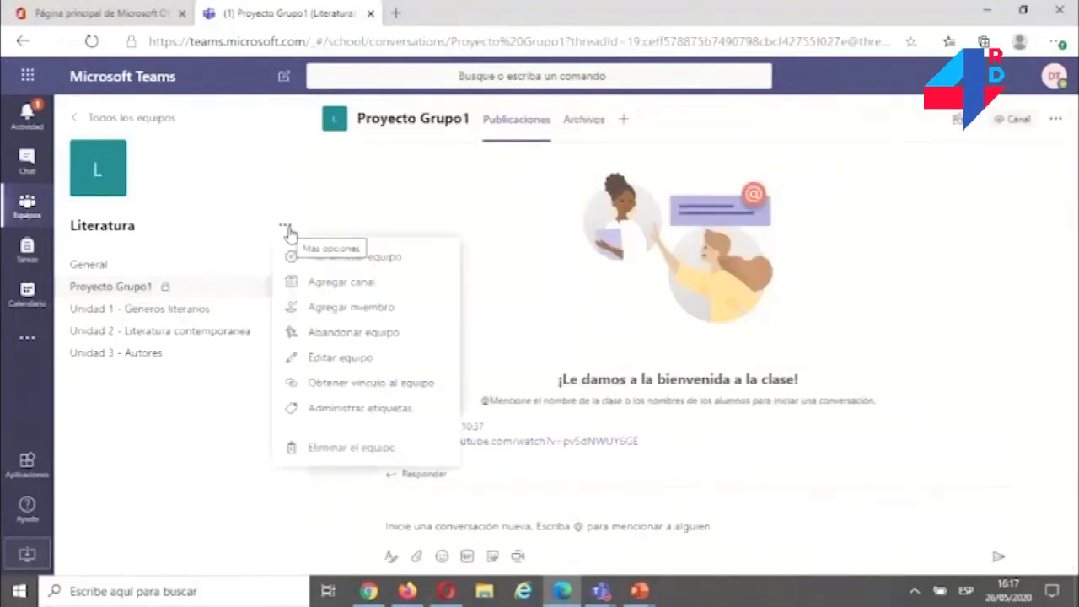
pyautogui.click(397, 258)
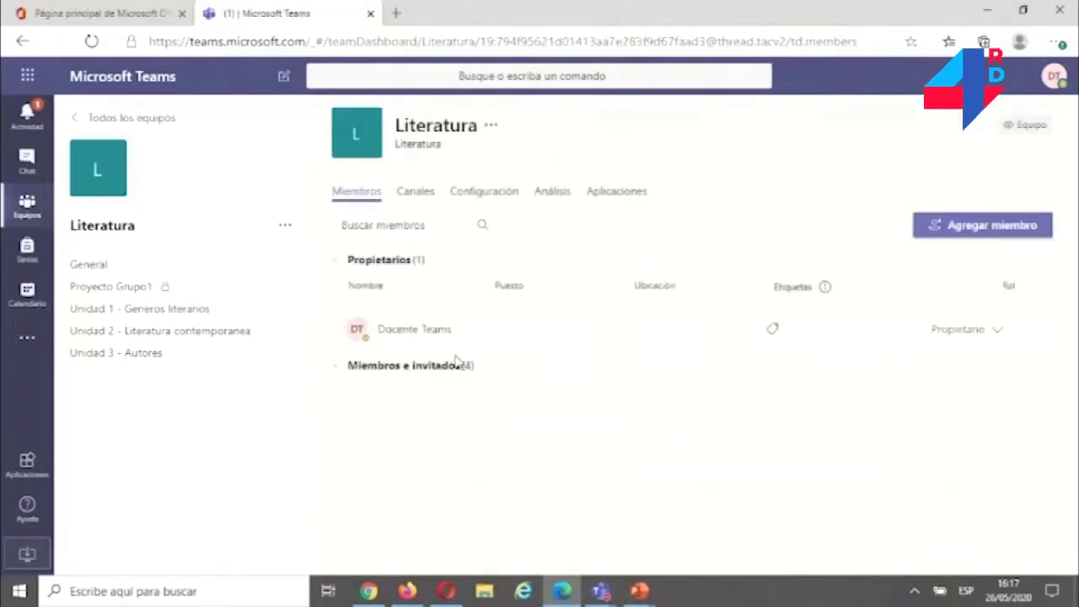
pyautogui.click(447, 364)
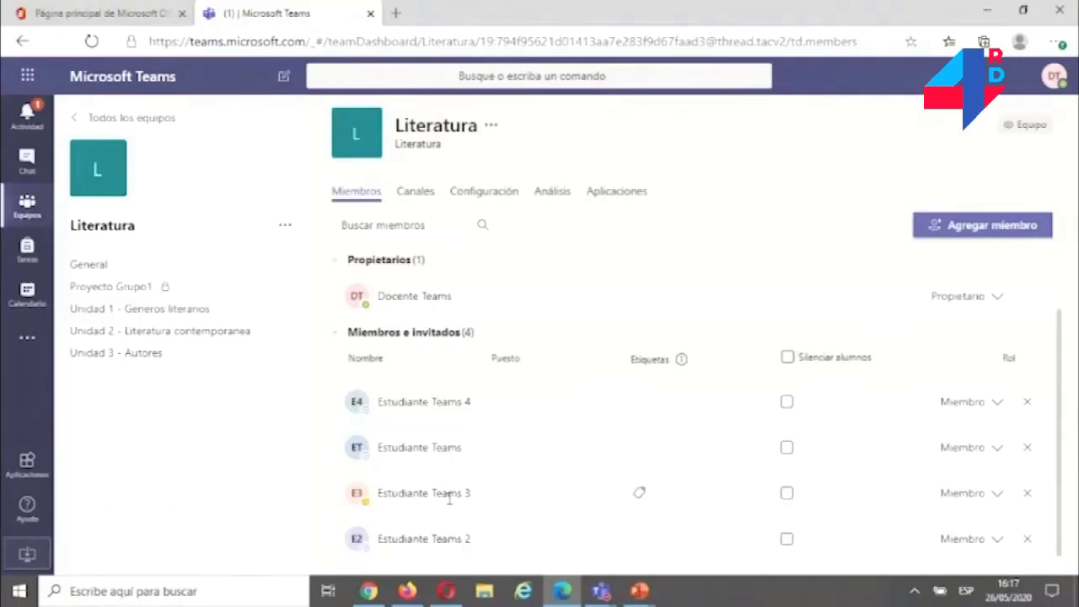
# - Examine the owners and members of the private Proyecto Grupo1 channel in its channel management page
pyautogui.click(210, 287)
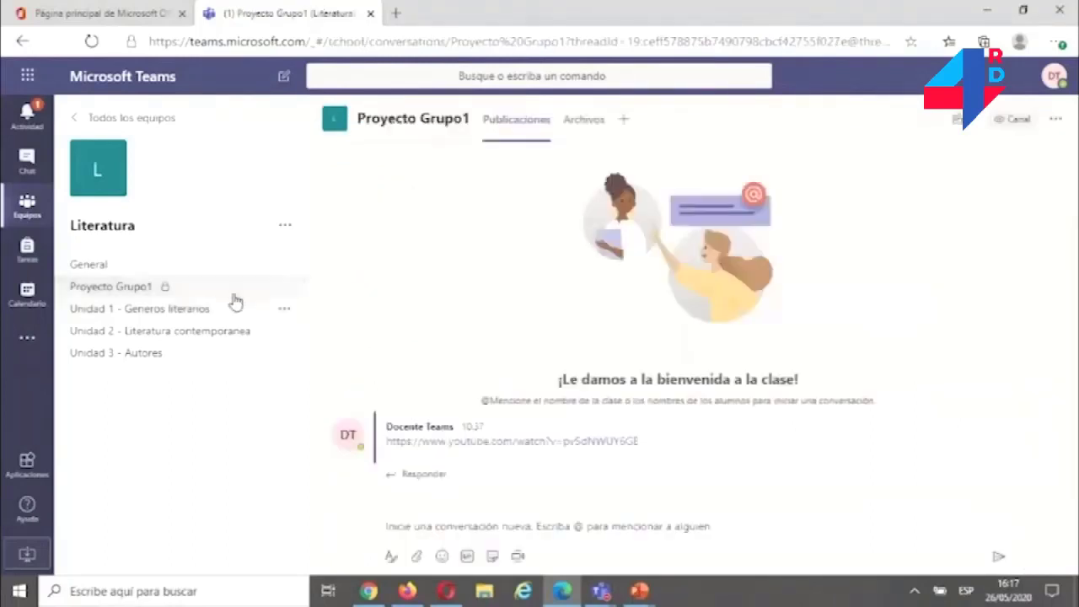
pyautogui.click(286, 288)
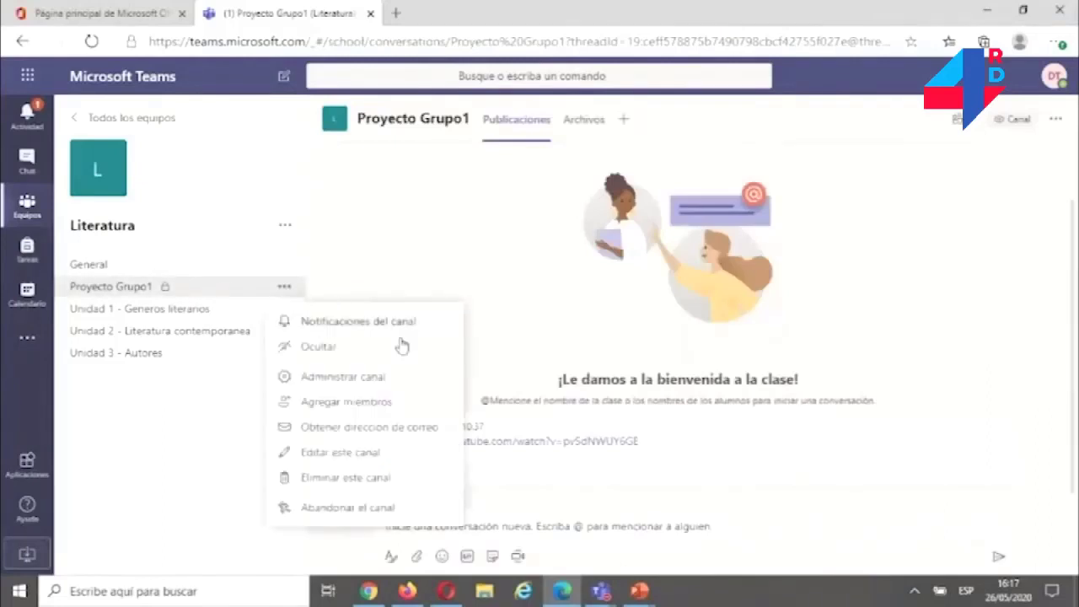
pyautogui.click(357, 384)
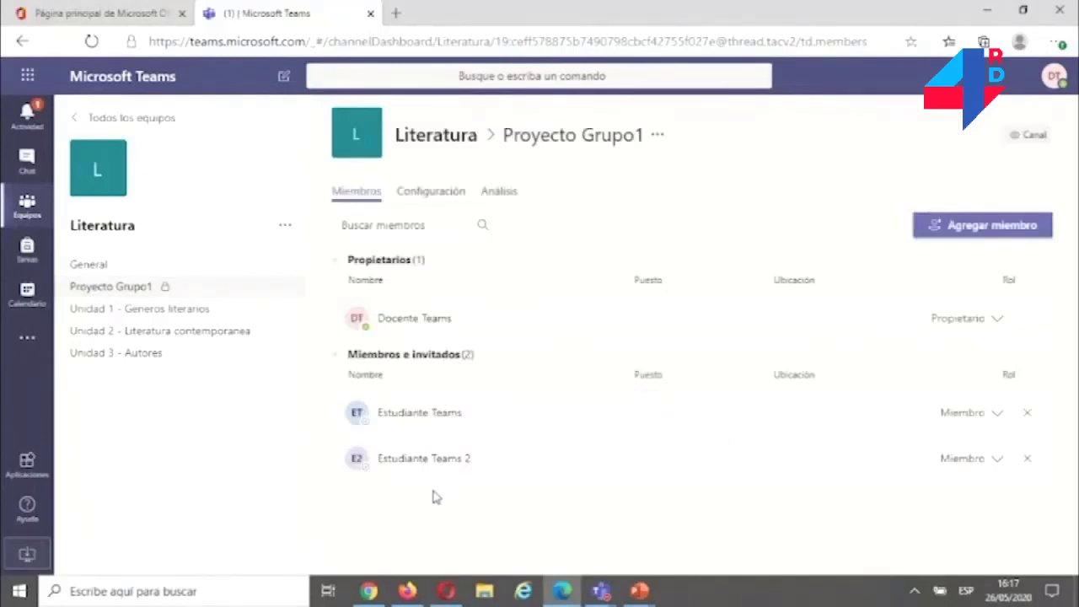
# - Return to the Proyecto Grupo1 channel and look at its shared files
pyautogui.click(240, 289)
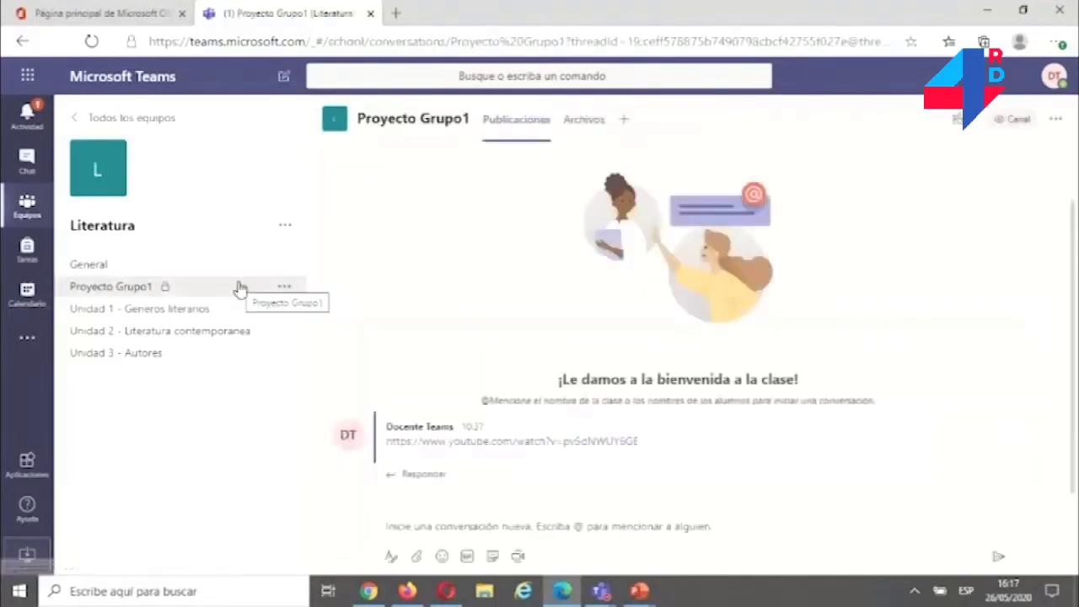
pyautogui.click(581, 119)
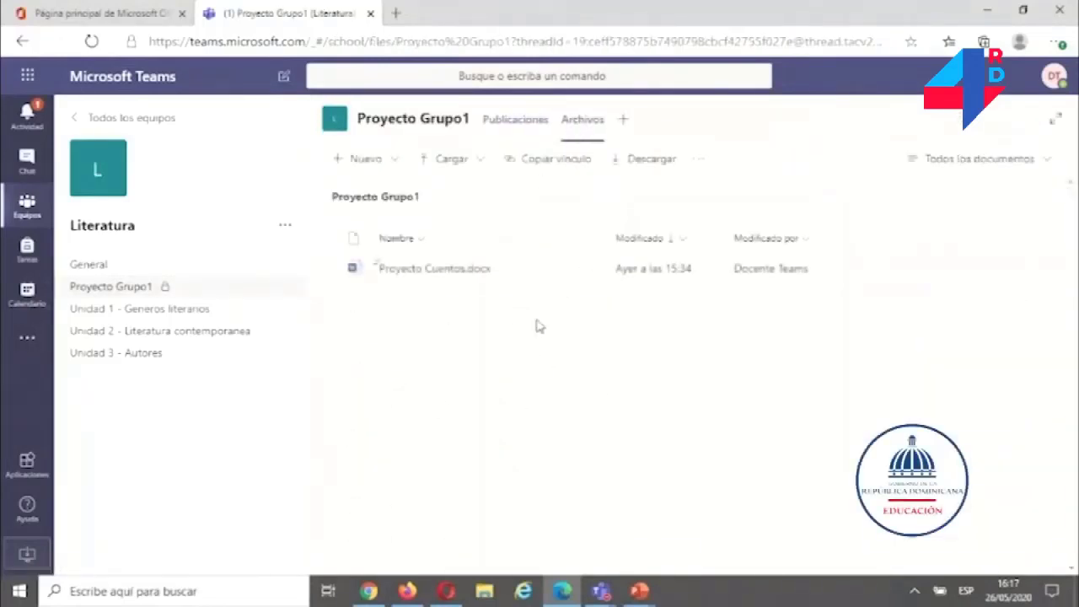
pyautogui.click(517, 124)
# - Start a new channel for the Literatura team named Proyecto Grupo 2, with privacy set to private, and submit it
pyautogui.click(286, 230)
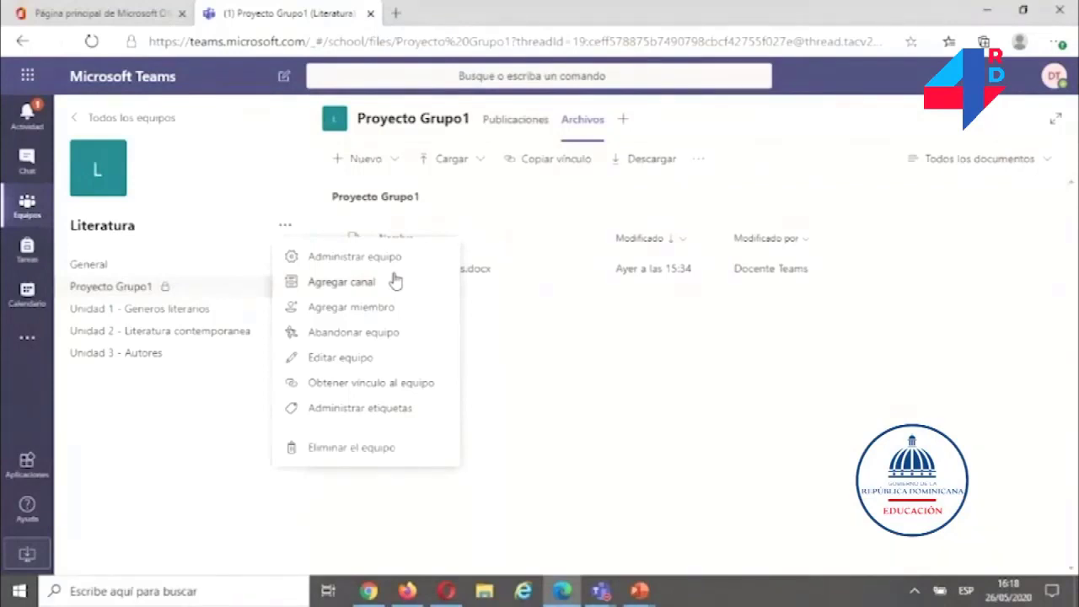
pyautogui.click(347, 287)
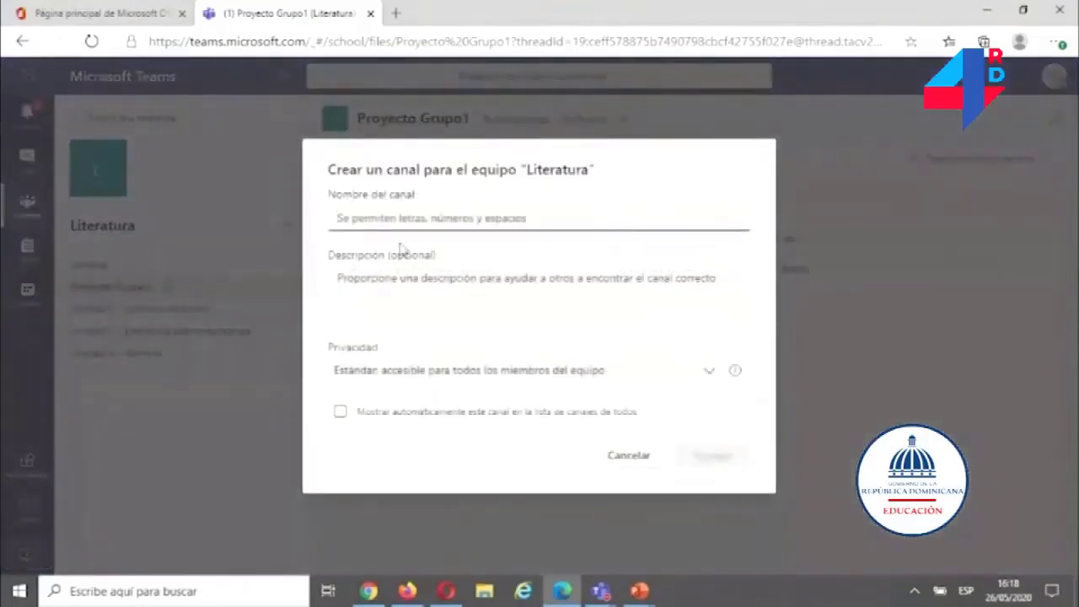
pyautogui.write('Proyecto G')
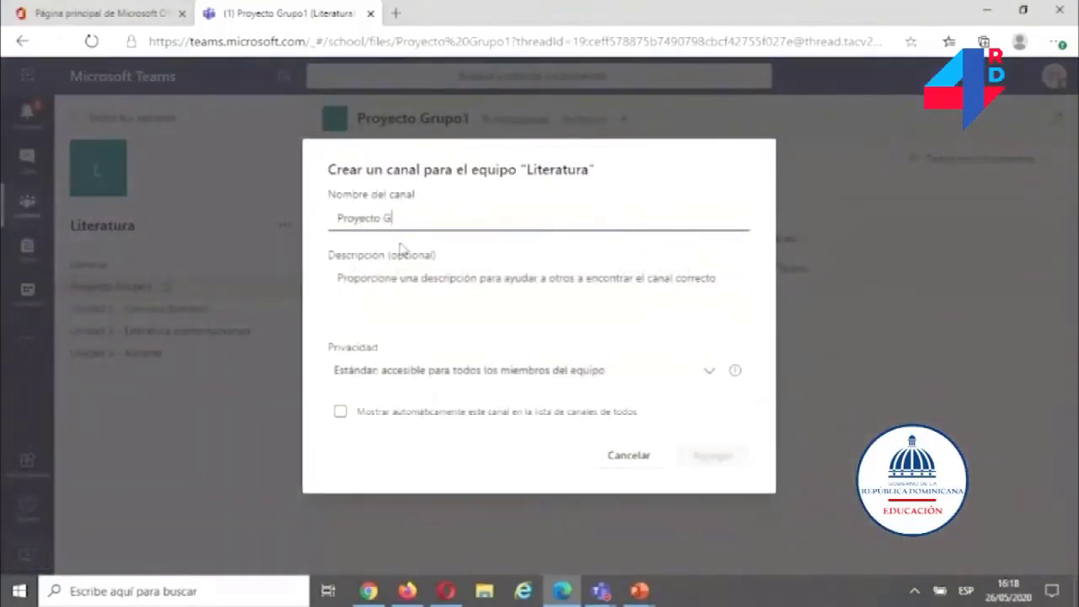
pyautogui.write('rup')
pyautogui.write('rupo')
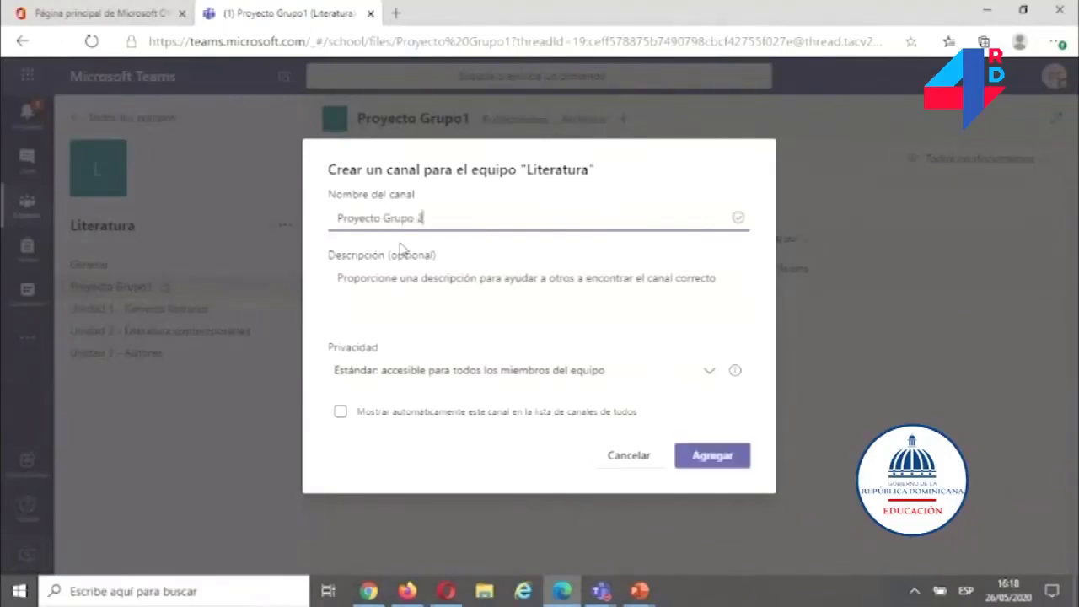
pyautogui.click(472, 376)
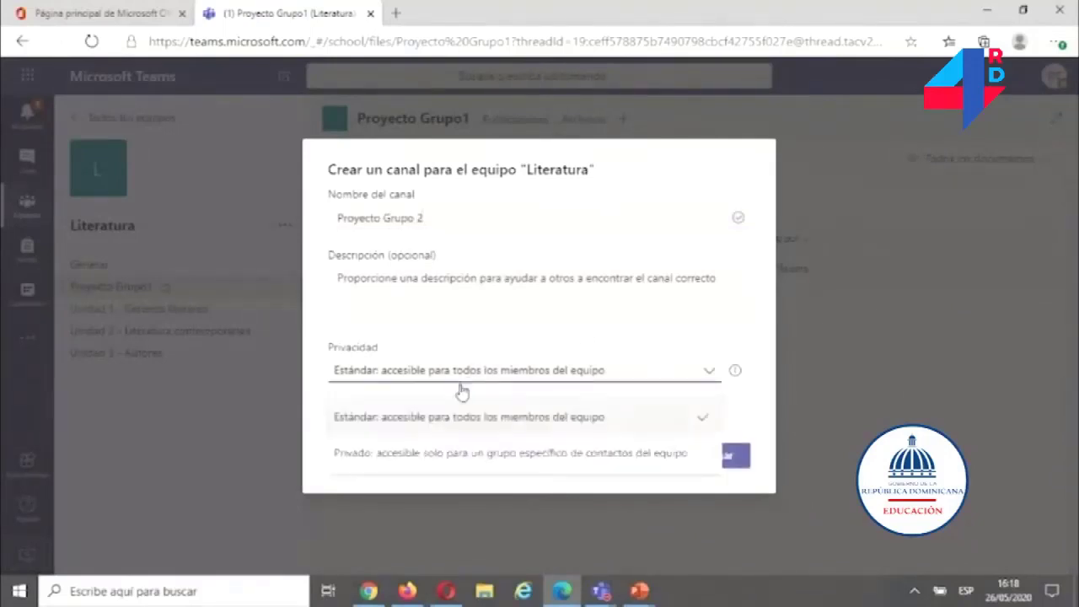
pyautogui.click(376, 457)
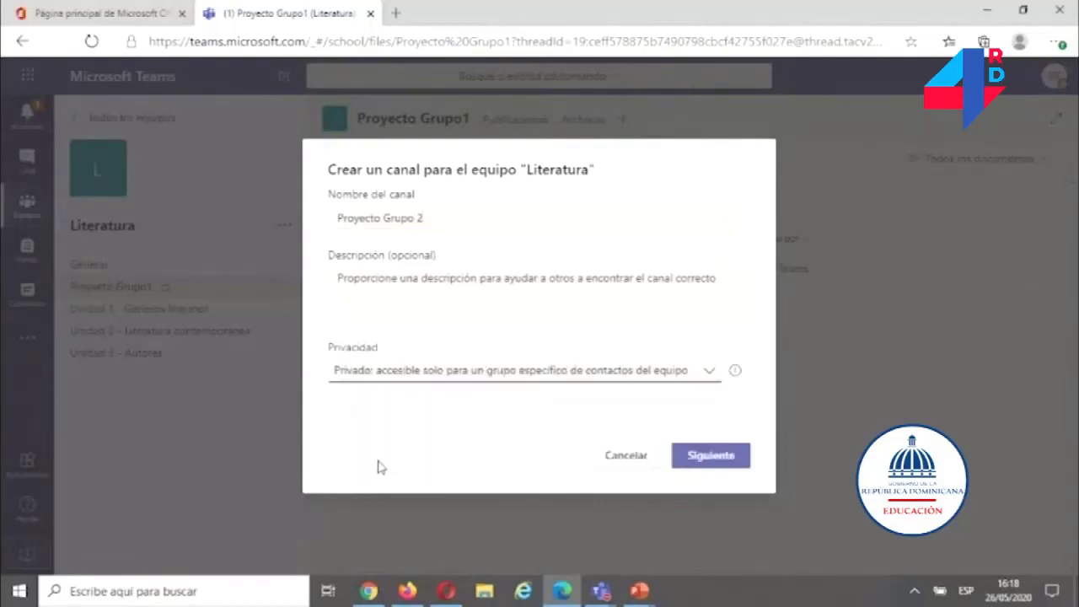
pyautogui.click(696, 459)
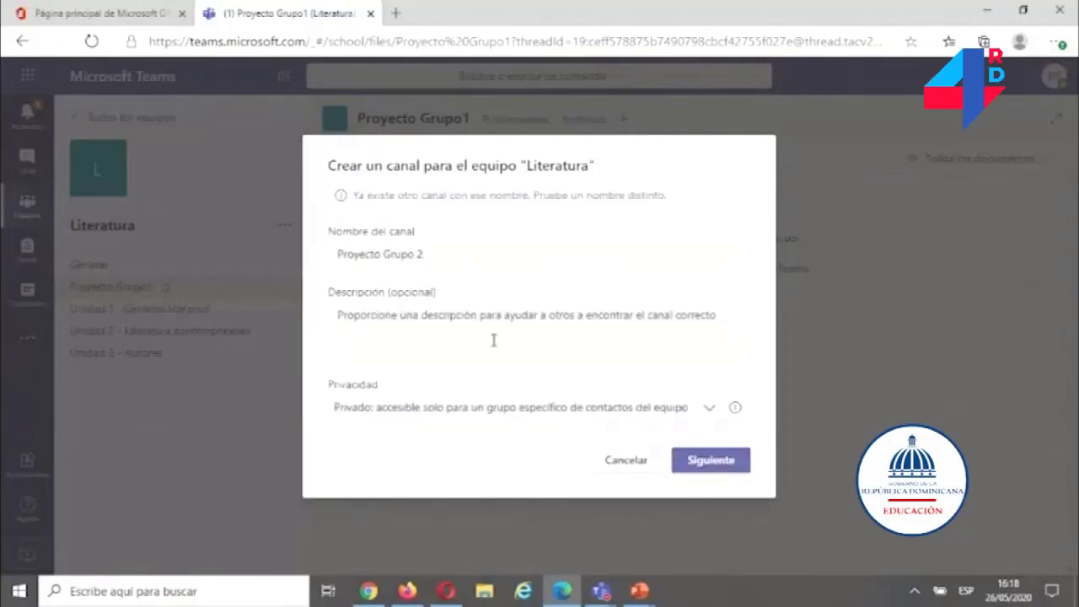
# - Change the new private channel's name to Proyecto Grupo2A and continue to the member selection
pyautogui.click(437, 253)
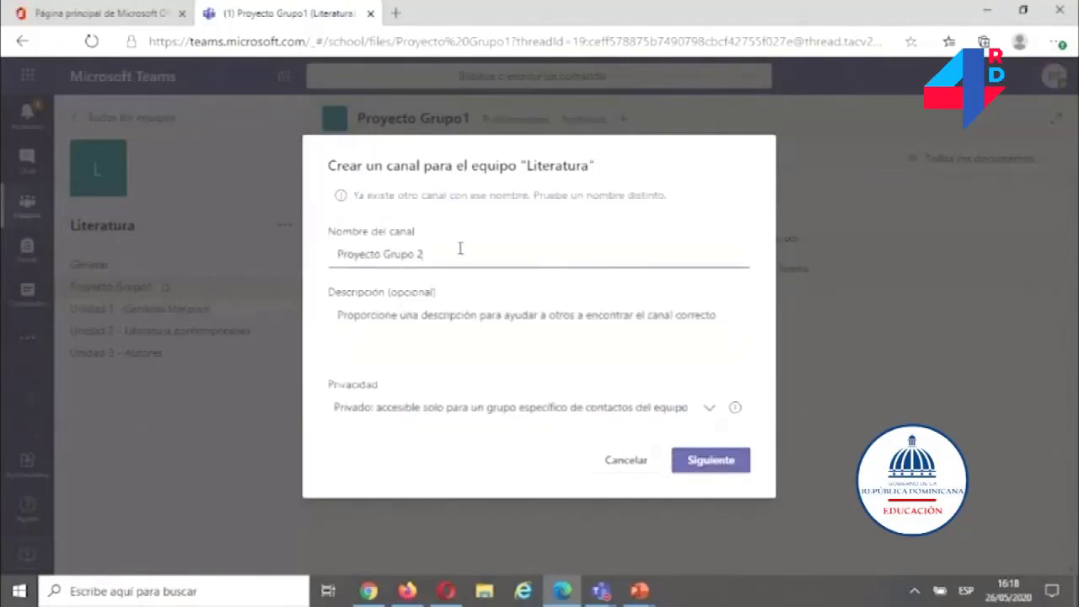
pyautogui.write('A')
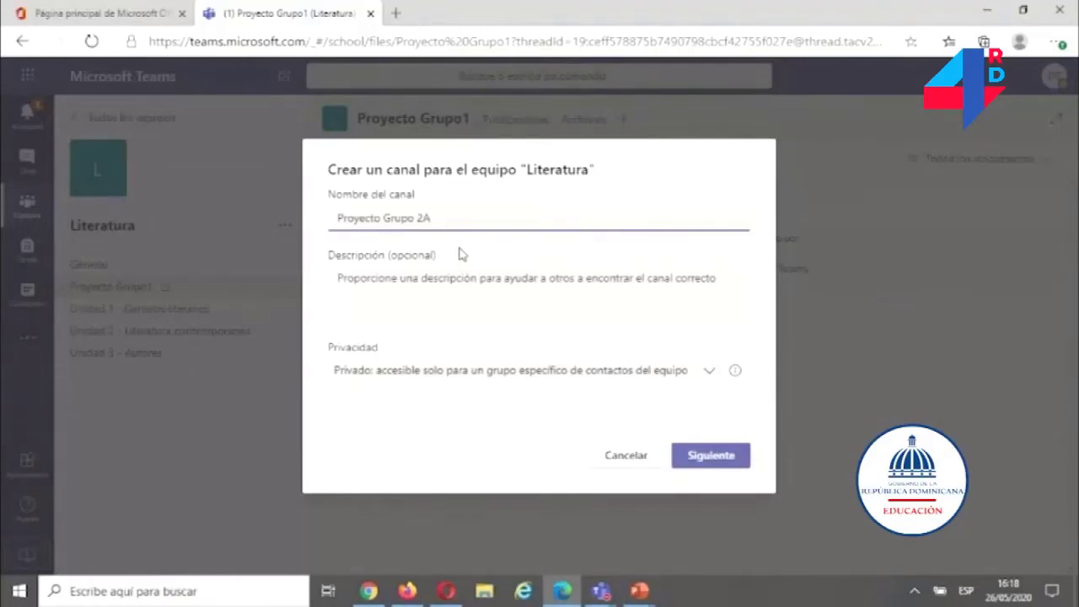
pyautogui.press('BackSpace')
pyautogui.press('BackSpace')
pyautogui.click(732, 463)
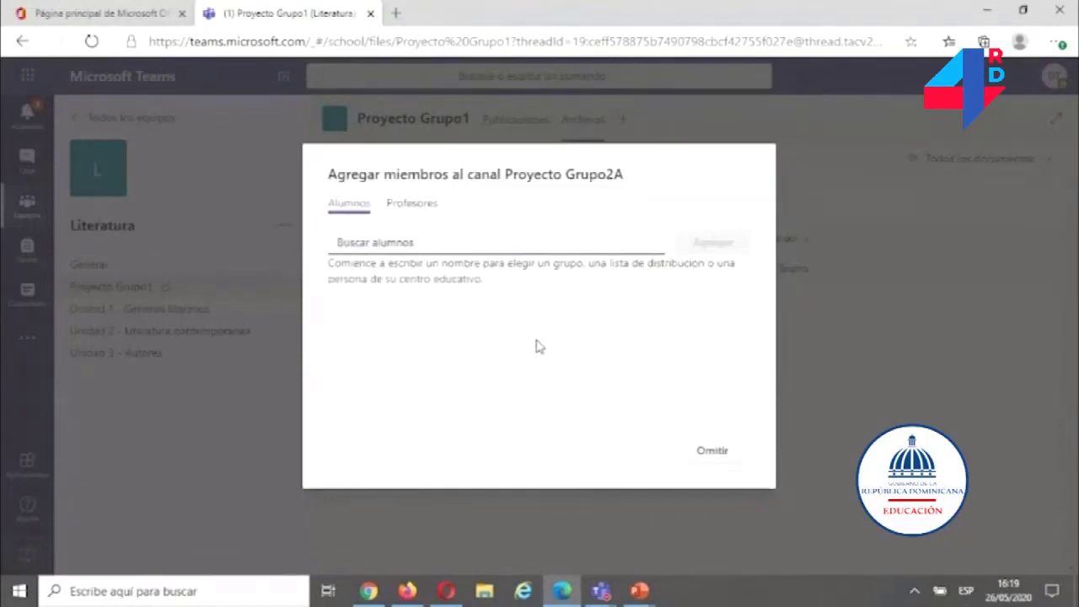
# - Add the Teams student accounts numbered 3 and 4 as members of the Proyecto Grupo2A channel and finish creating it
pyautogui.write('a')
pyautogui.write('studi')
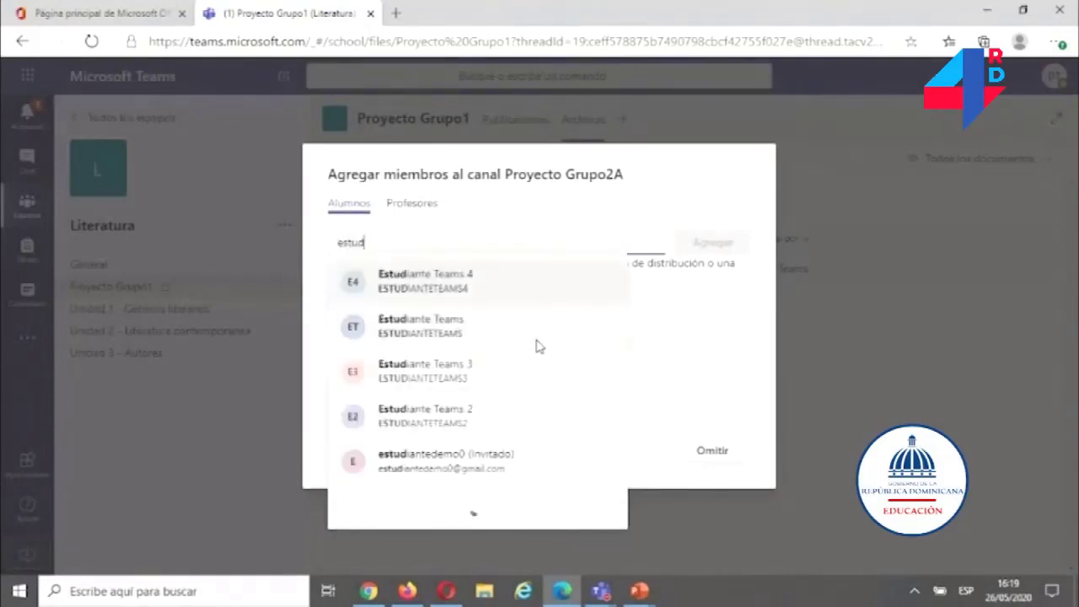
pyautogui.click(431, 375)
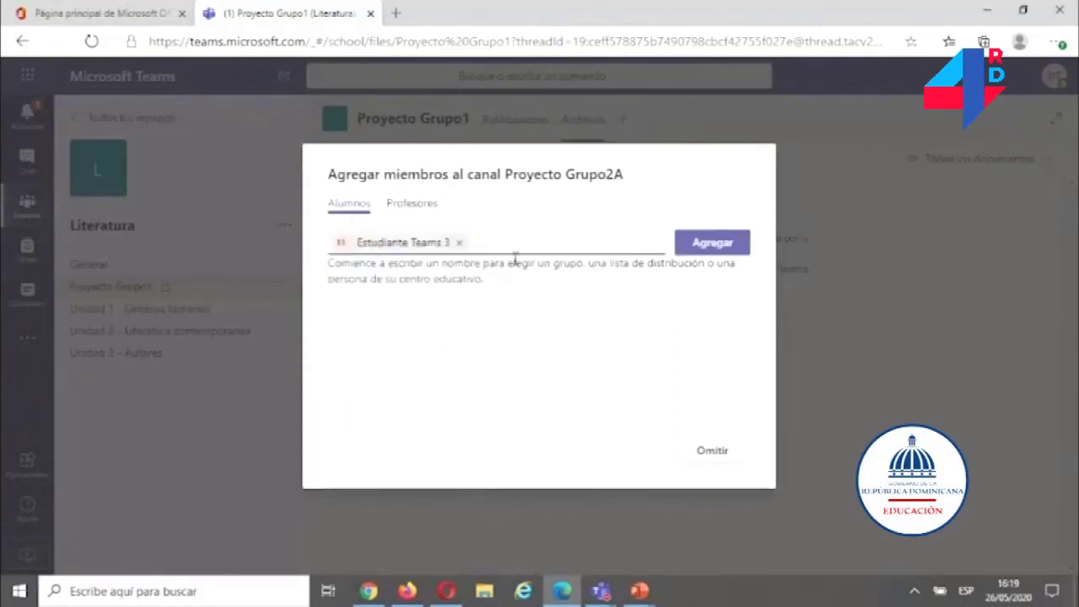
pyautogui.write('Estudi')
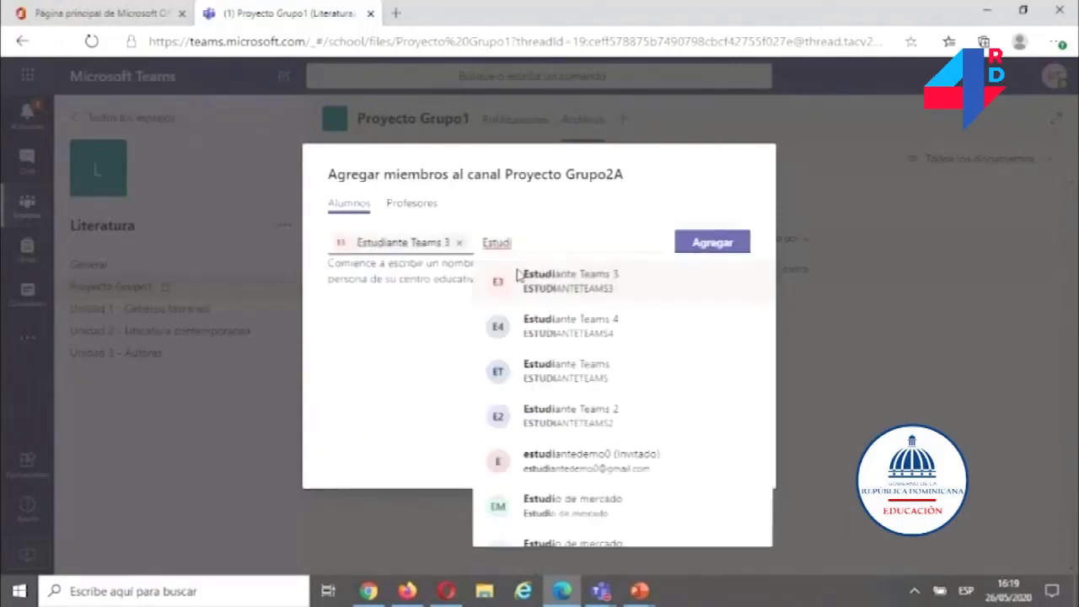
pyautogui.click(571, 328)
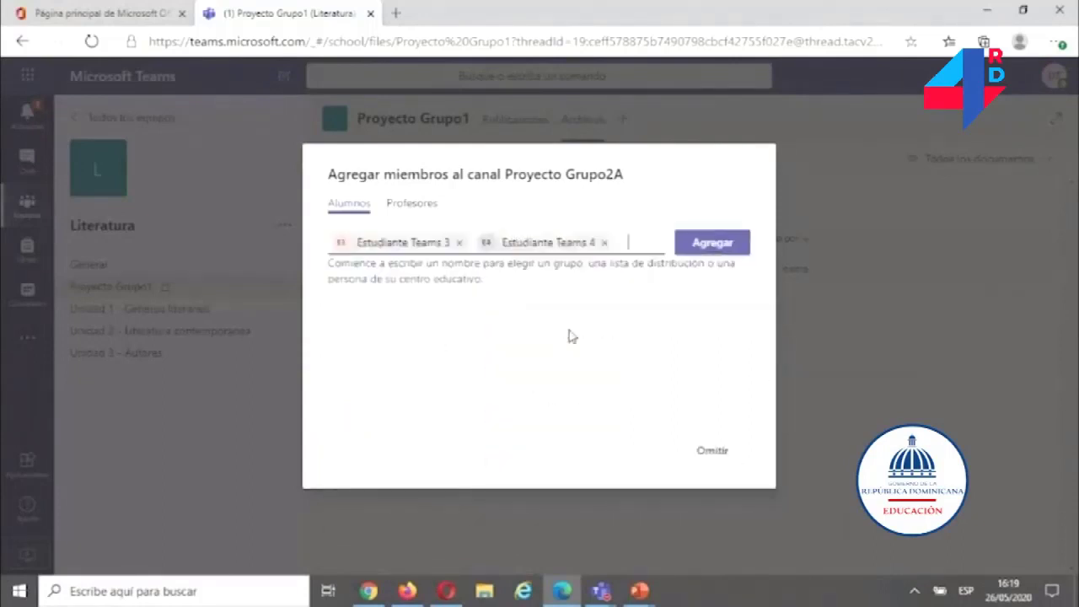
pyautogui.click(706, 244)
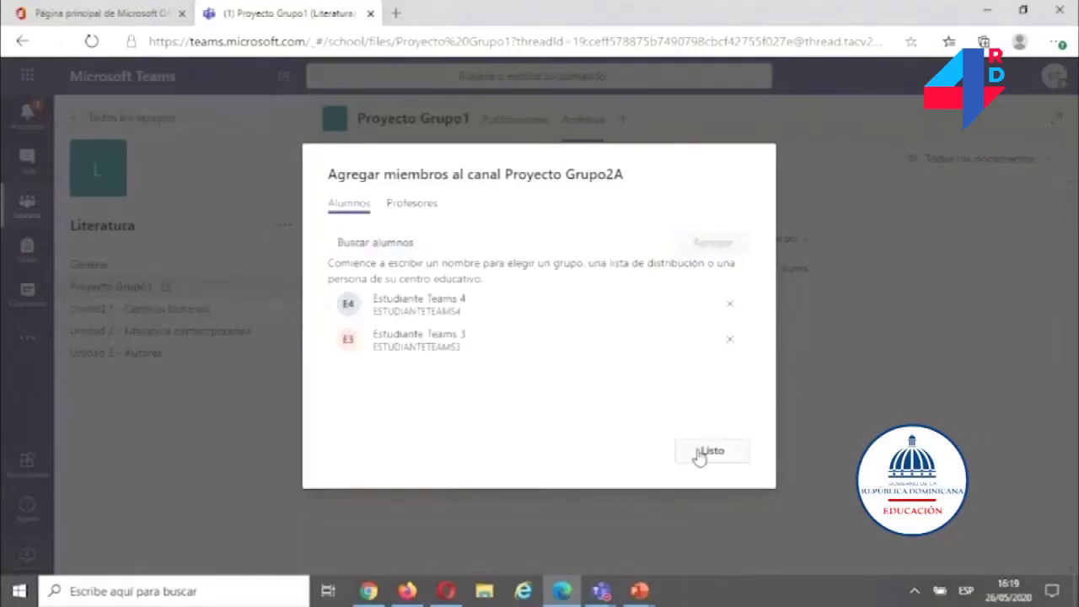
pyautogui.click(710, 451)
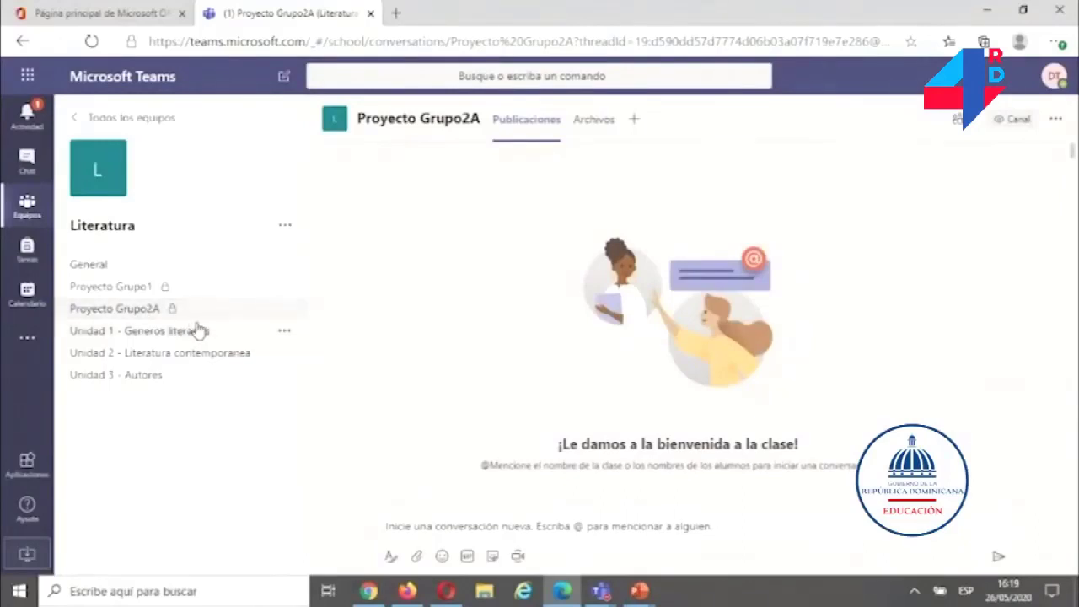
# - Switch to the student's Teams session in Chrome, check the signed-in account, reload the page and look at the Proyecto Grupo2A channel
pyautogui.click(368, 591)
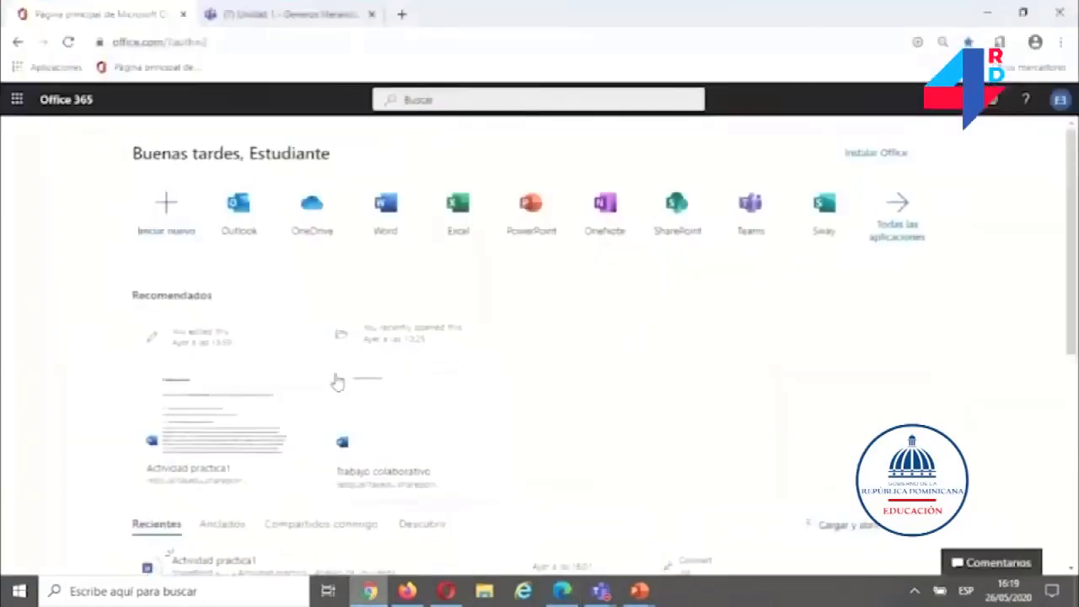
pyautogui.click(293, 15)
pyautogui.click(1051, 104)
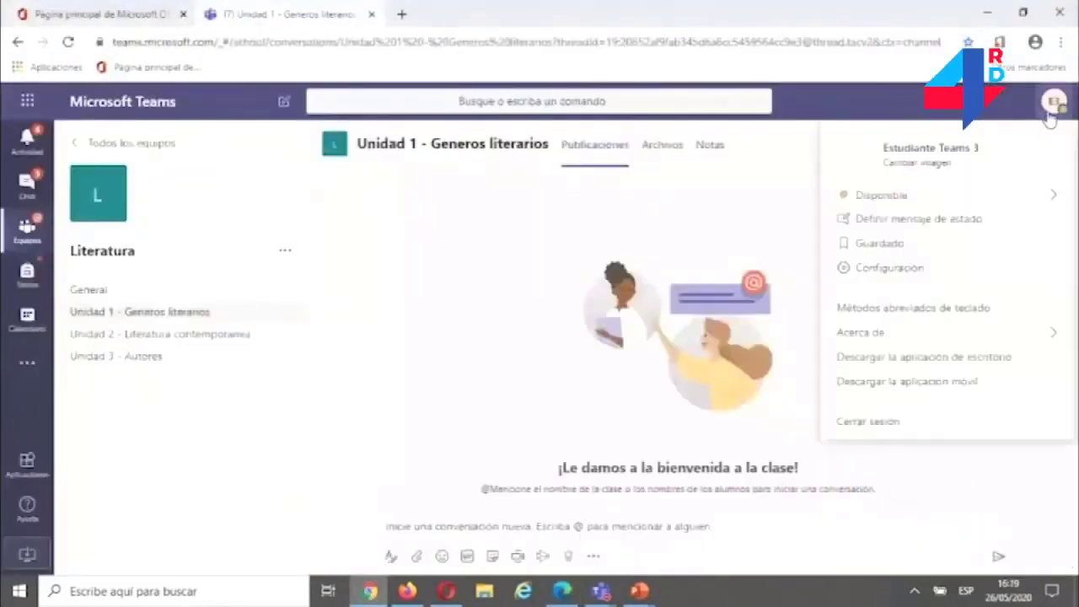
pyautogui.click(617, 244)
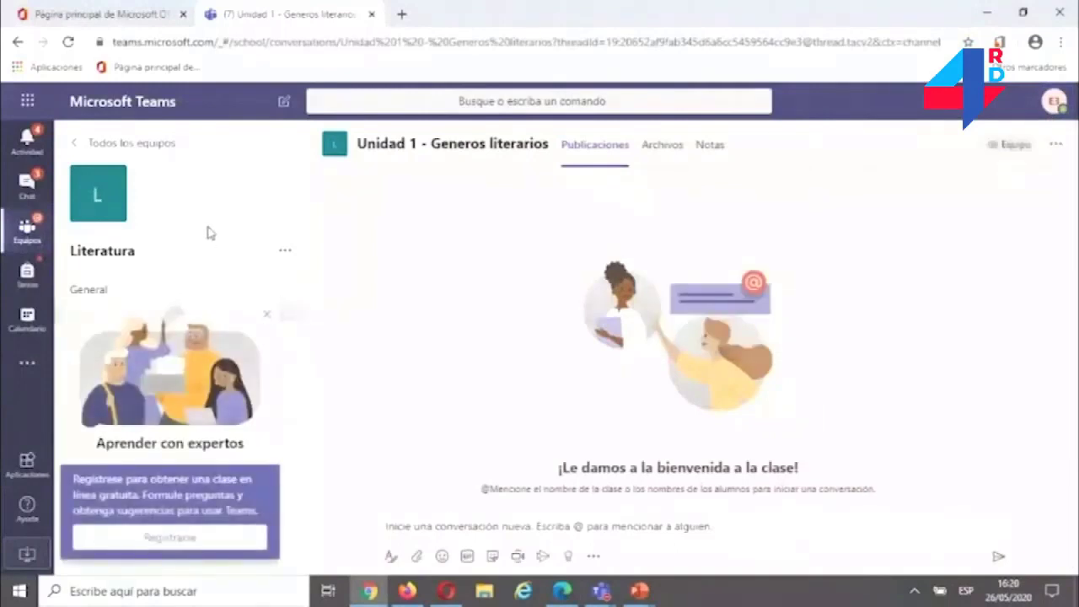
pyautogui.click(68, 41)
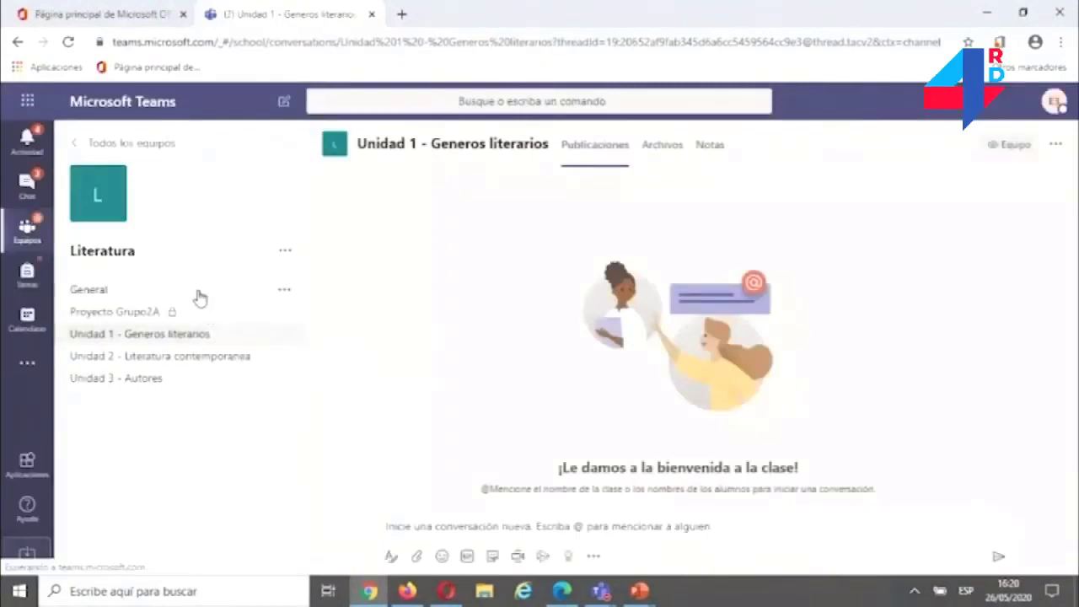
pyautogui.click(124, 314)
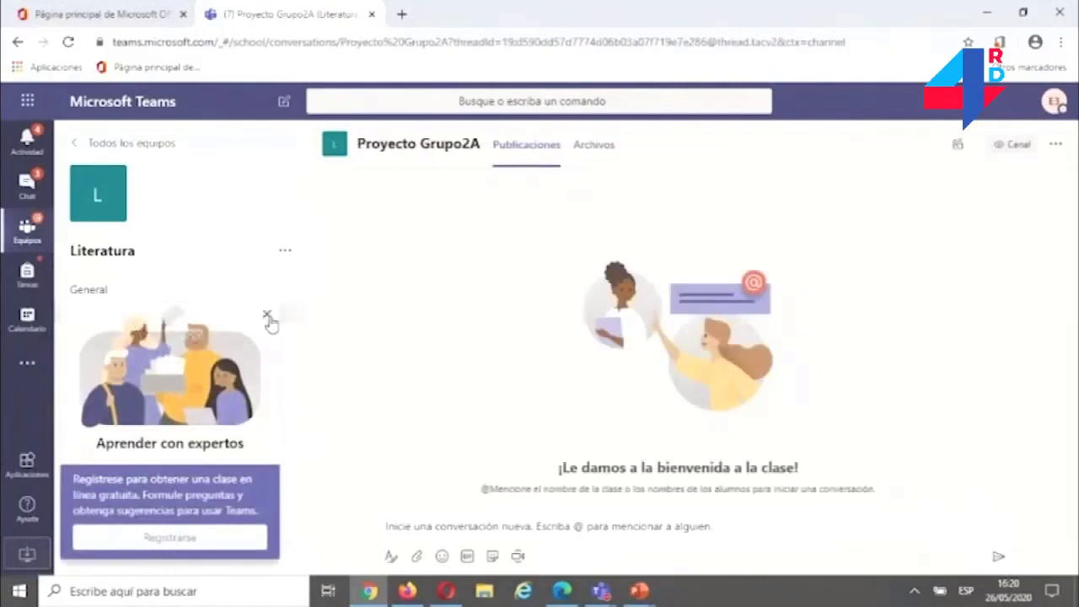
pyautogui.click(268, 319)
# - Return to the teacher's session in Edge and upload Analisis de un cuento.docx to the Proyecto Grupo2A channel's files
pyautogui.click(561, 592)
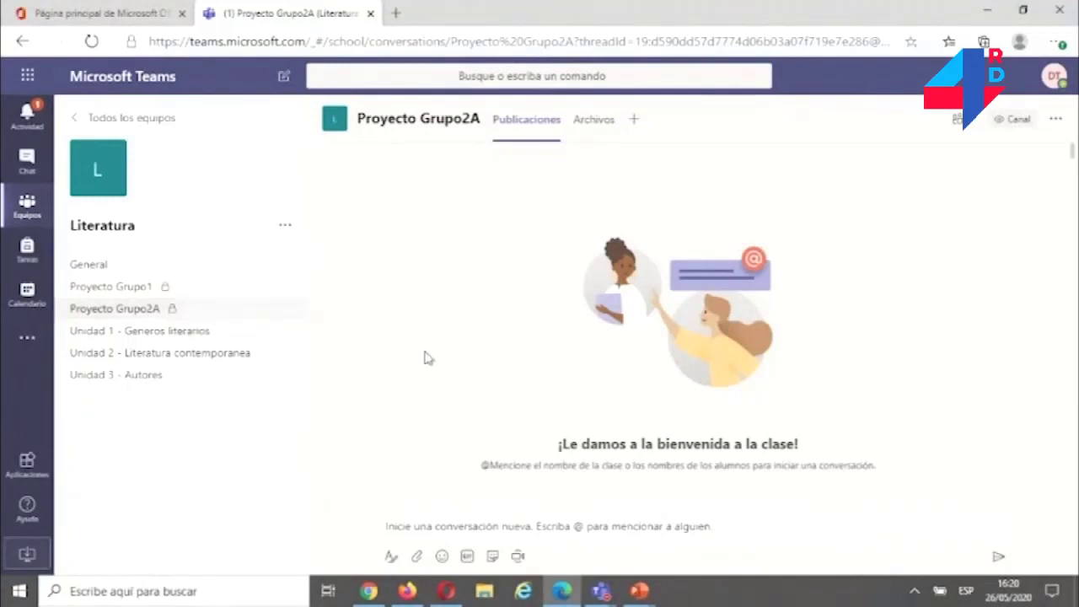
pyautogui.click(396, 523)
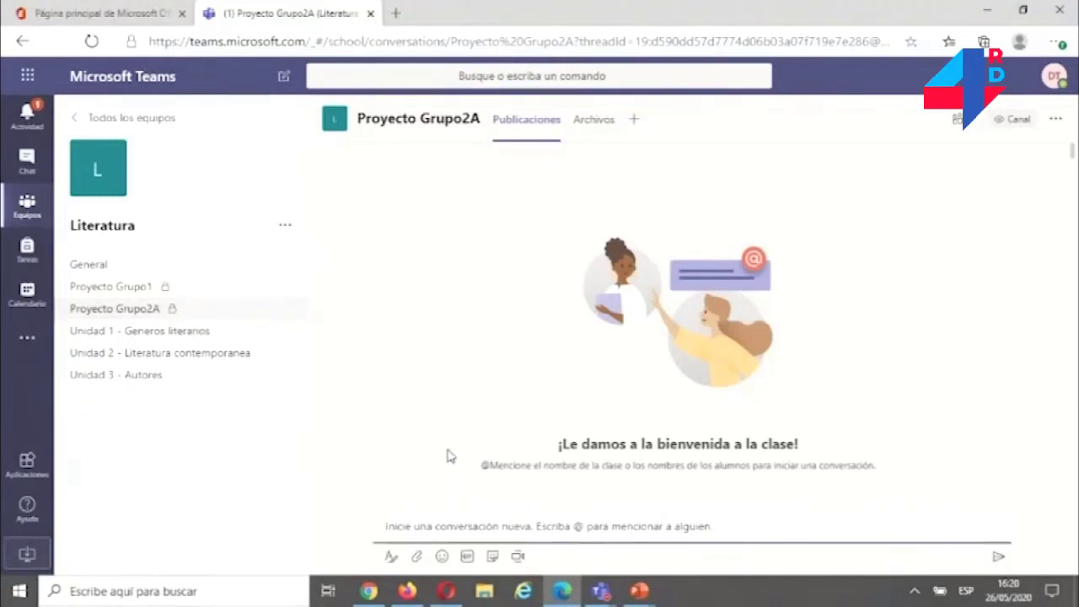
pyautogui.click(587, 120)
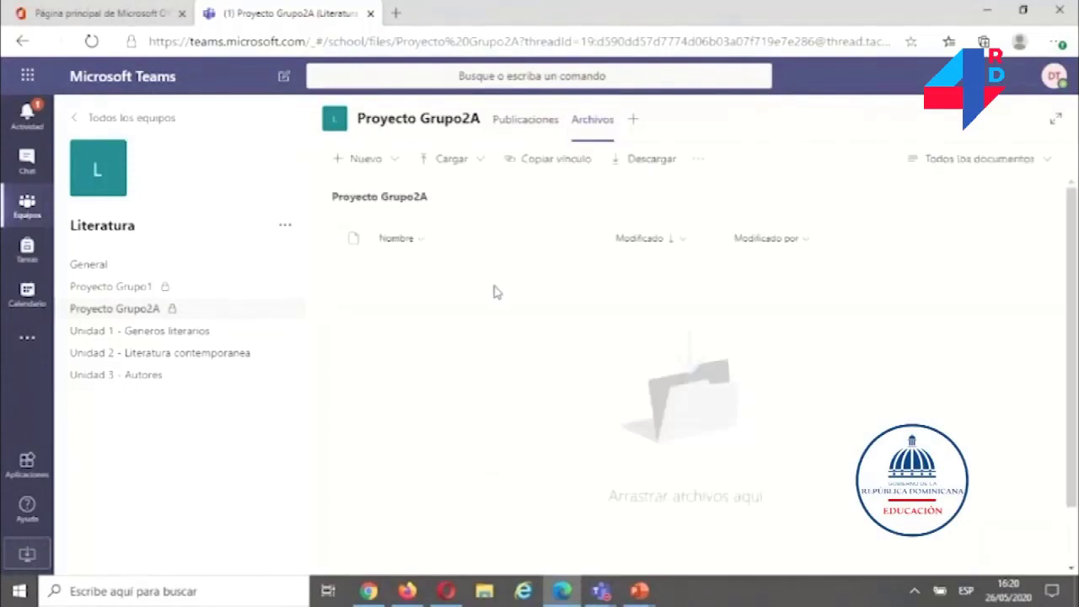
pyautogui.click(478, 161)
pyautogui.click(444, 192)
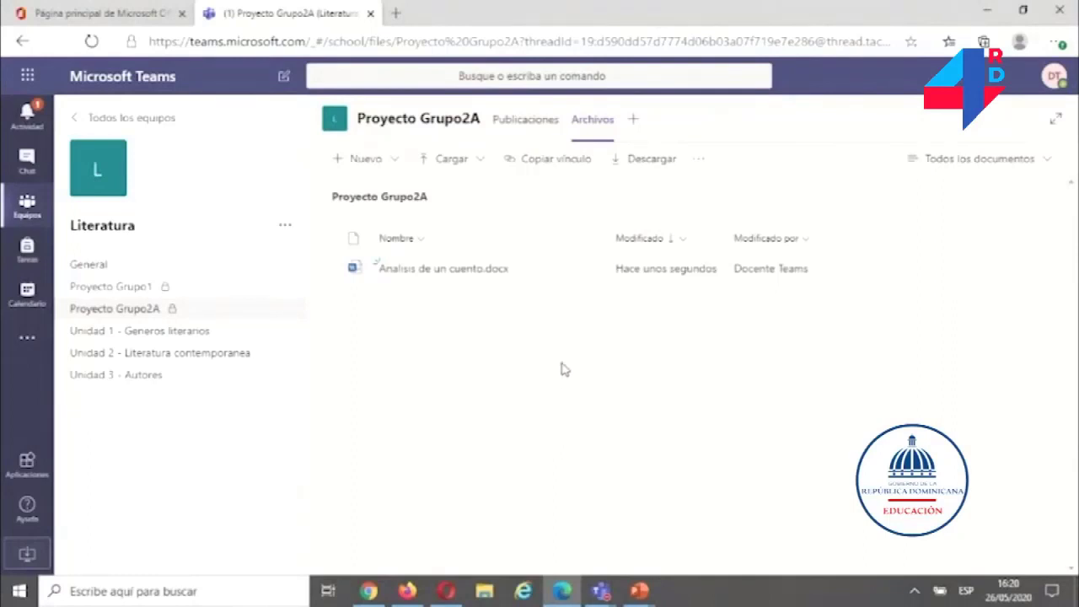
# - Start an immediate meeting in the Proyecto Grupo2A channel's posts, hang up and discard the feedback survey
pyautogui.click(531, 123)
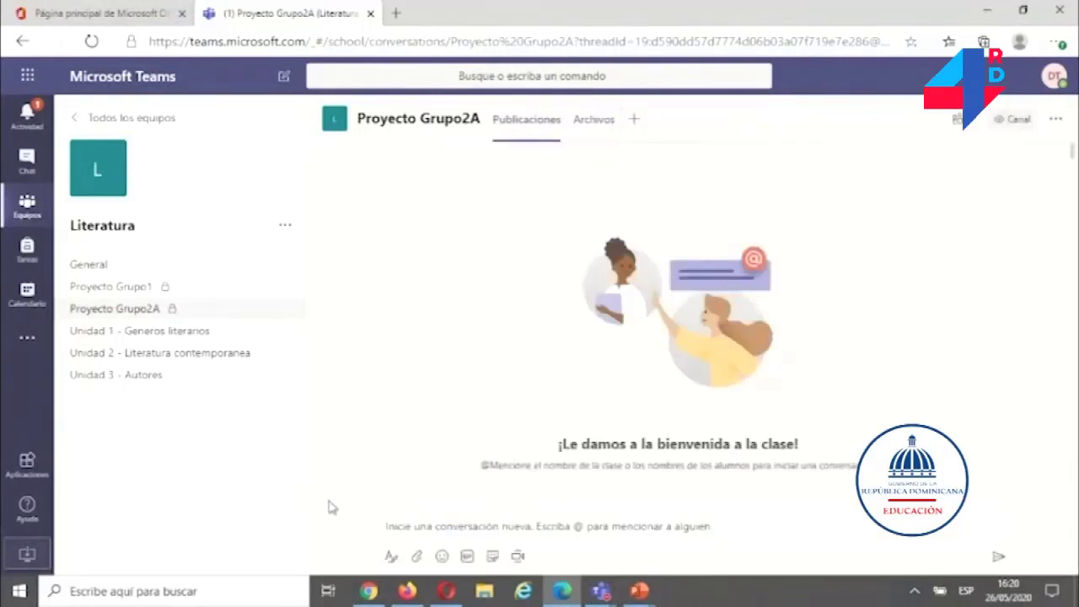
pyautogui.click(390, 525)
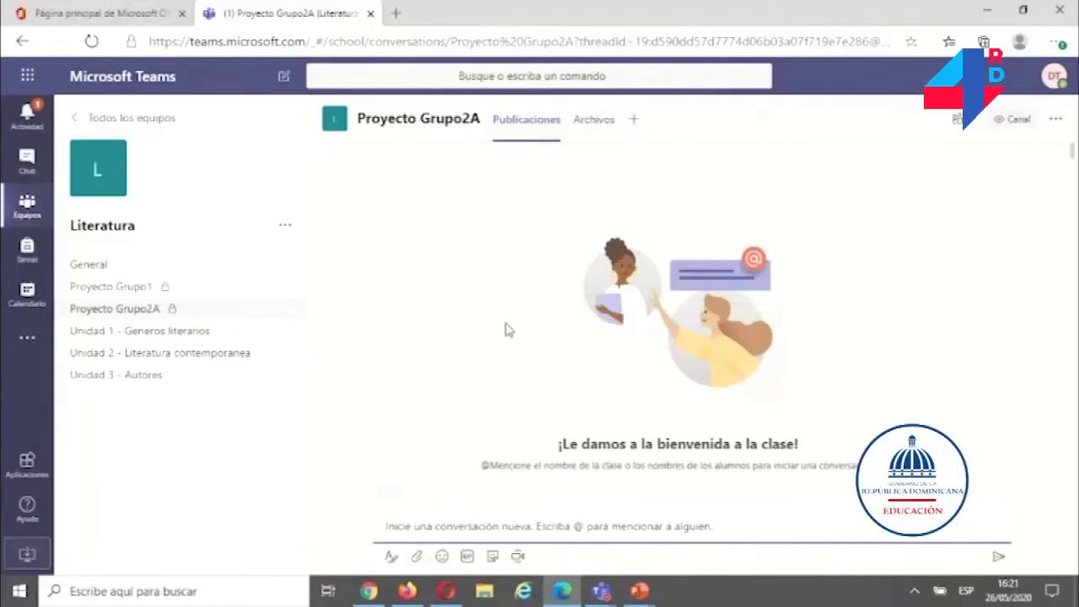
pyautogui.click(519, 558)
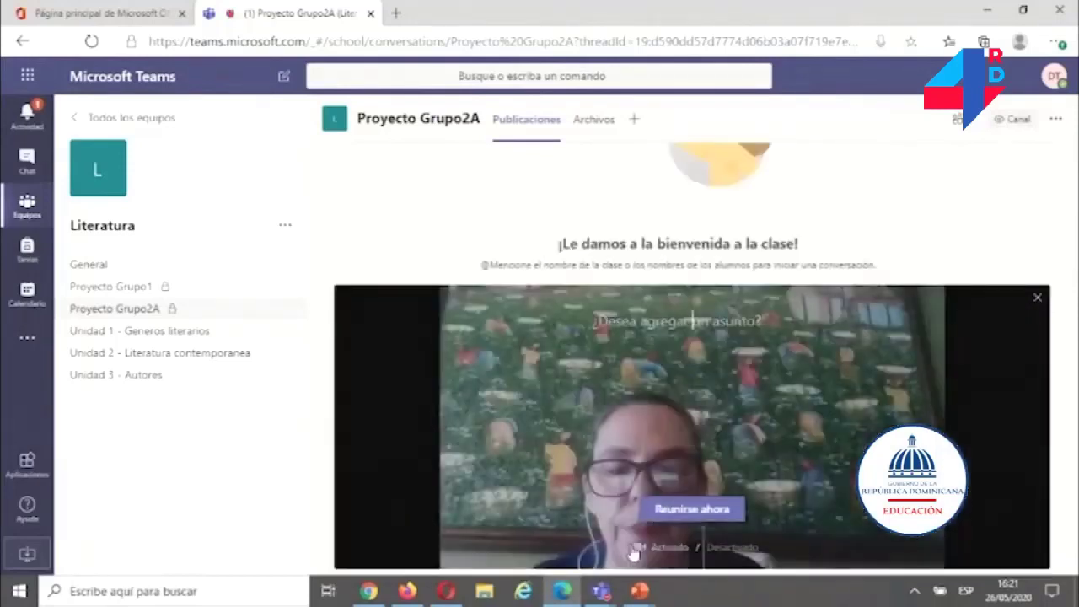
pyautogui.click(666, 510)
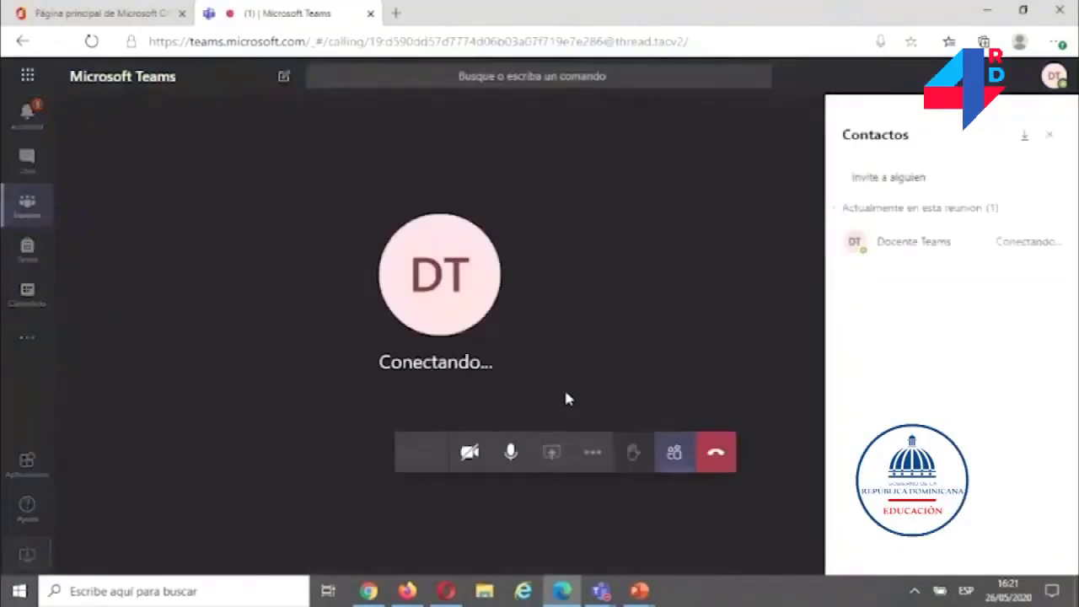
pyautogui.click(717, 451)
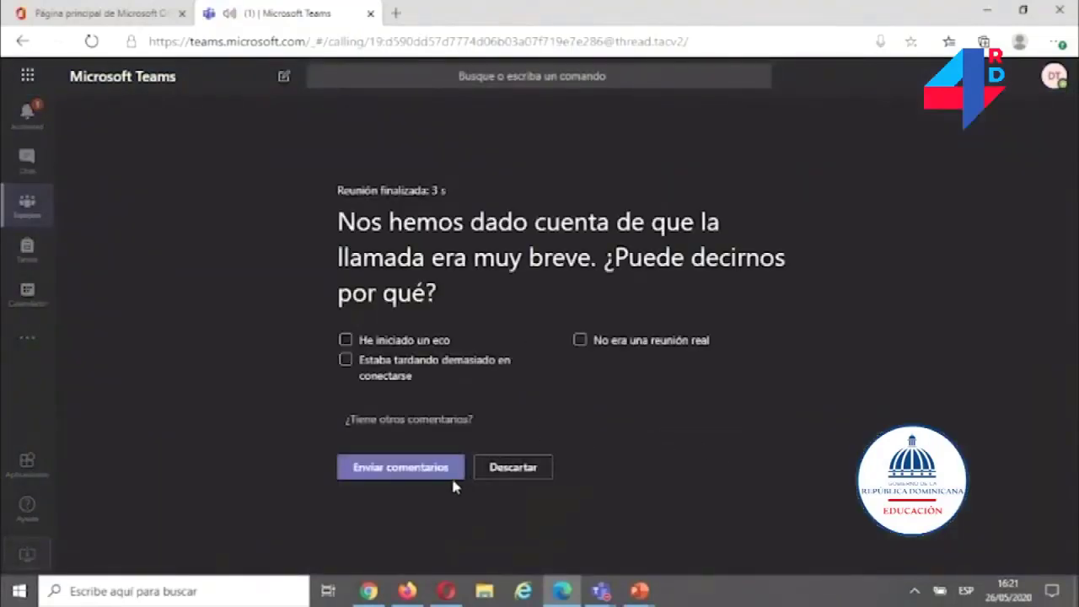
pyautogui.click(511, 468)
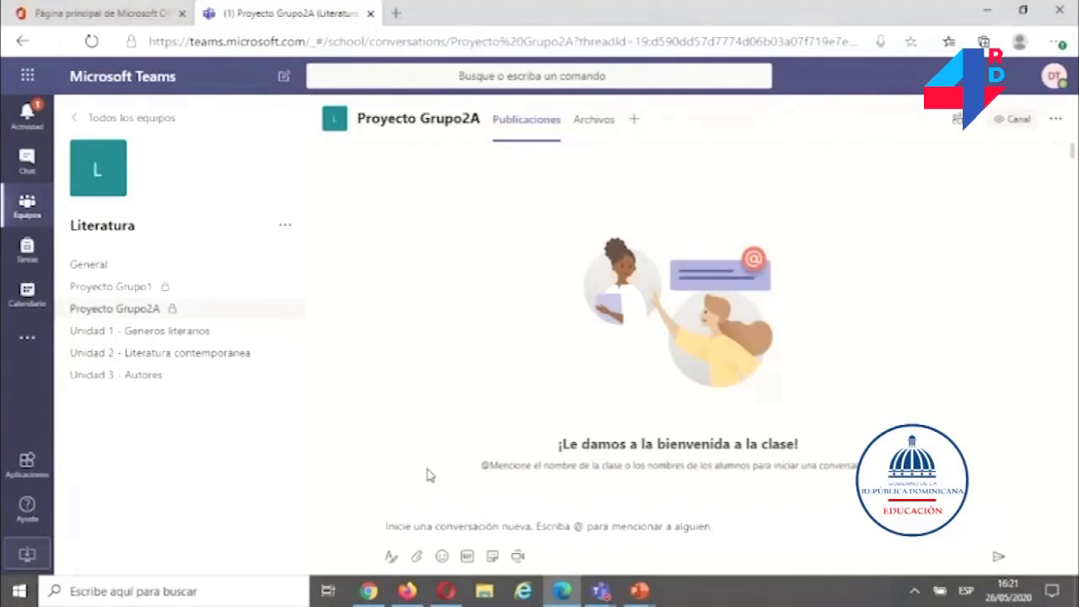
# - Create a Word document named Prueba de colaboración in the Unidad 1 - Generos literarios channel's files
pyautogui.click(597, 125)
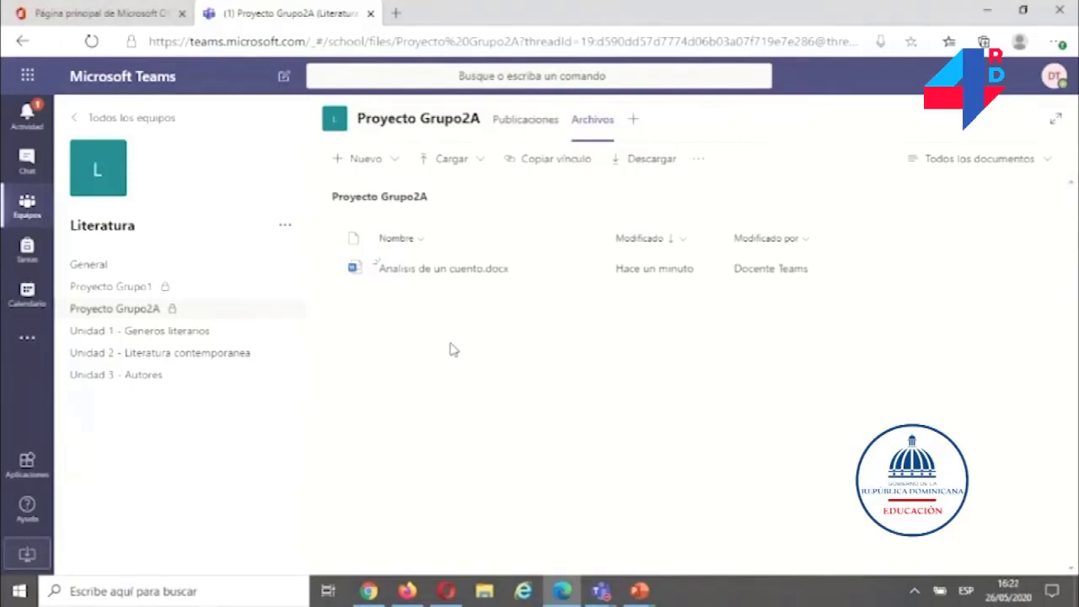
pyautogui.click(188, 333)
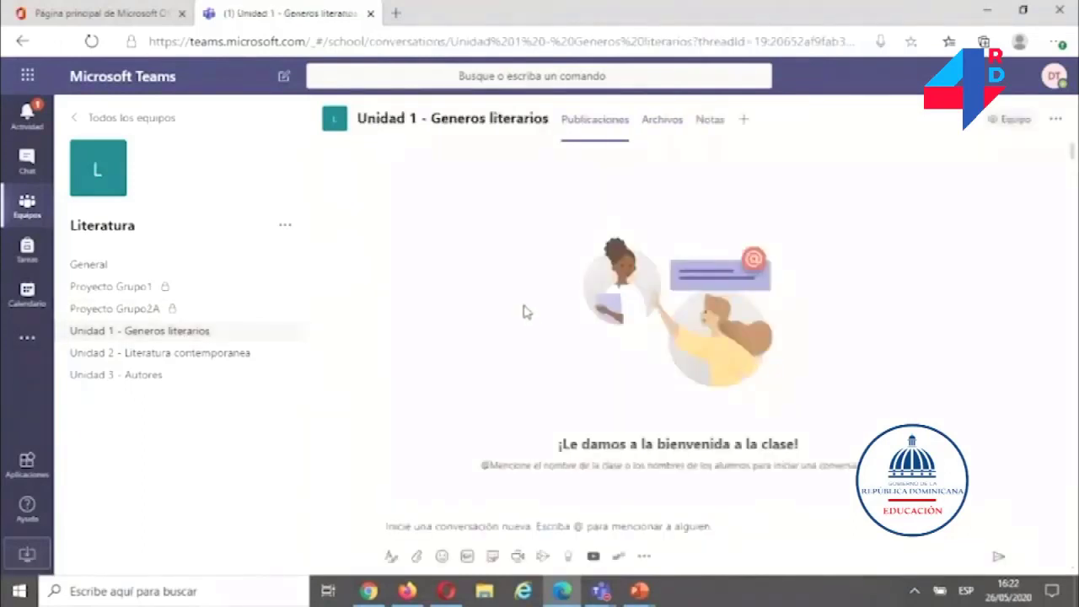
pyautogui.click(661, 119)
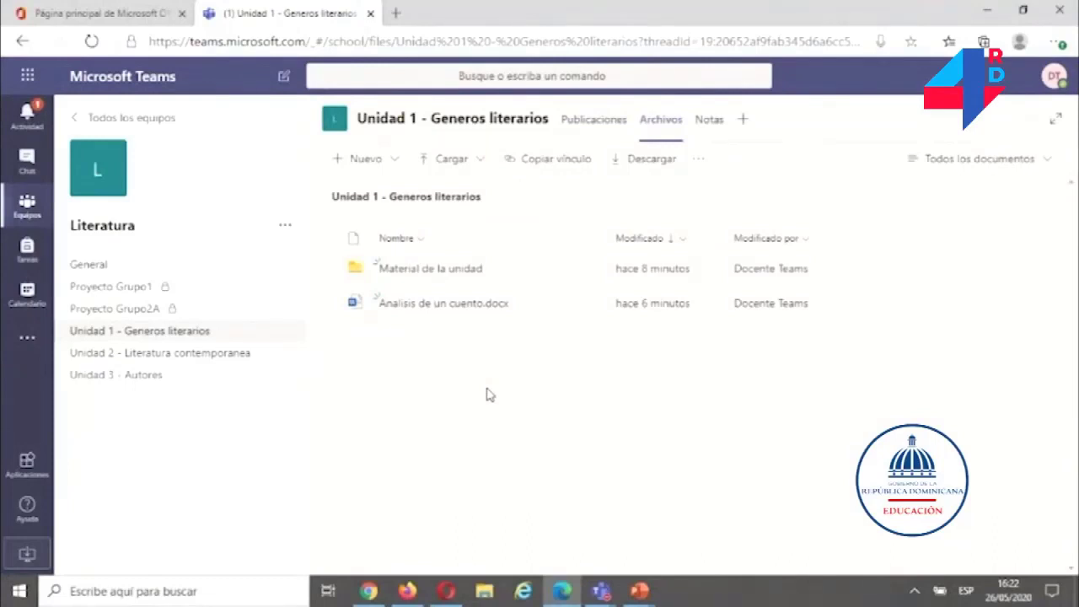
pyautogui.click(394, 162)
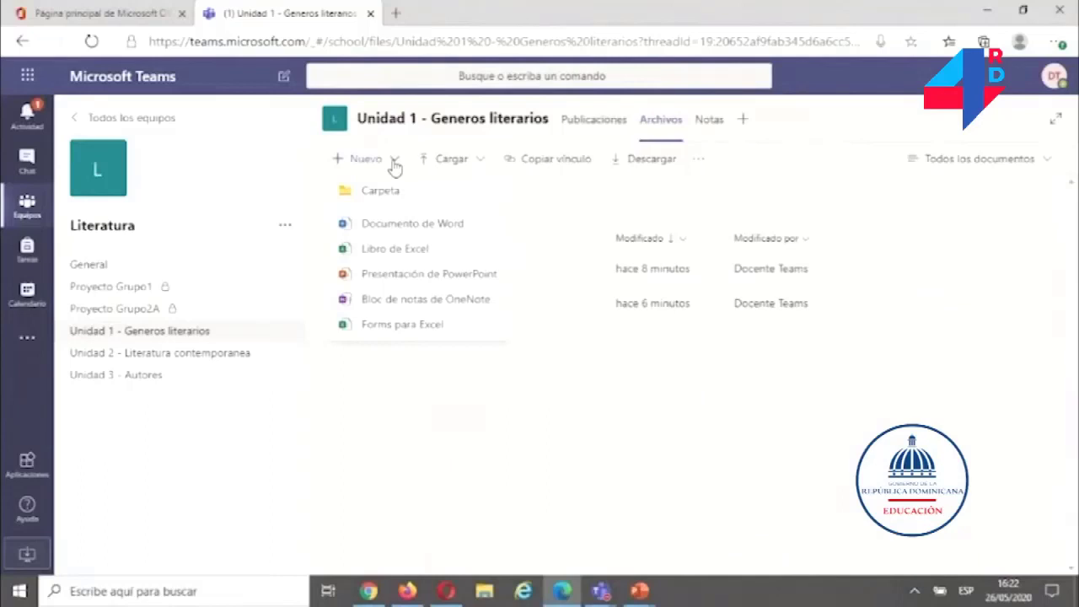
pyautogui.click(394, 230)
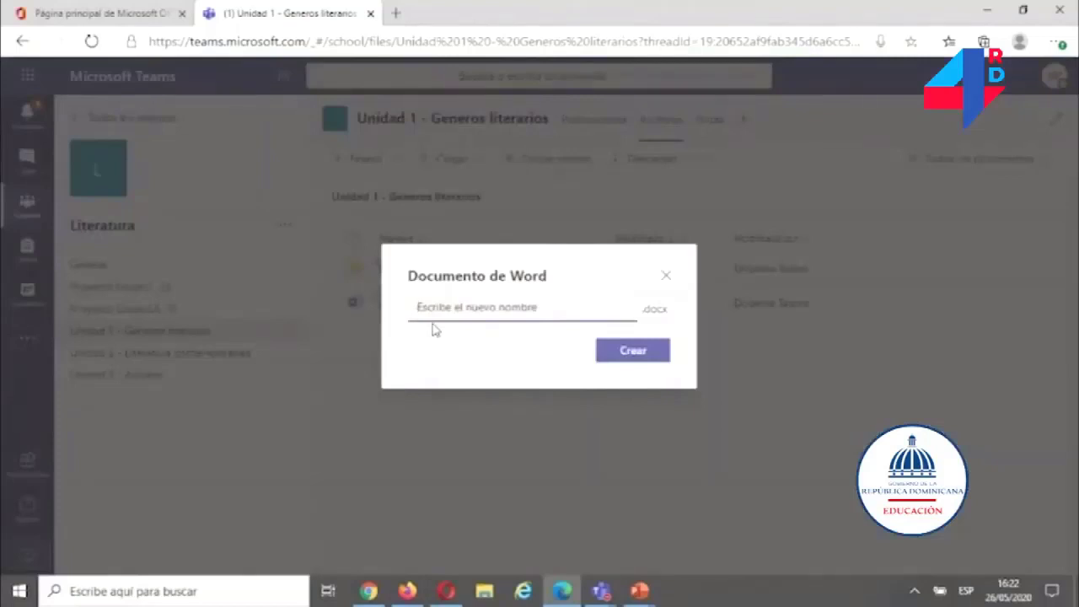
pyautogui.write('Pru')
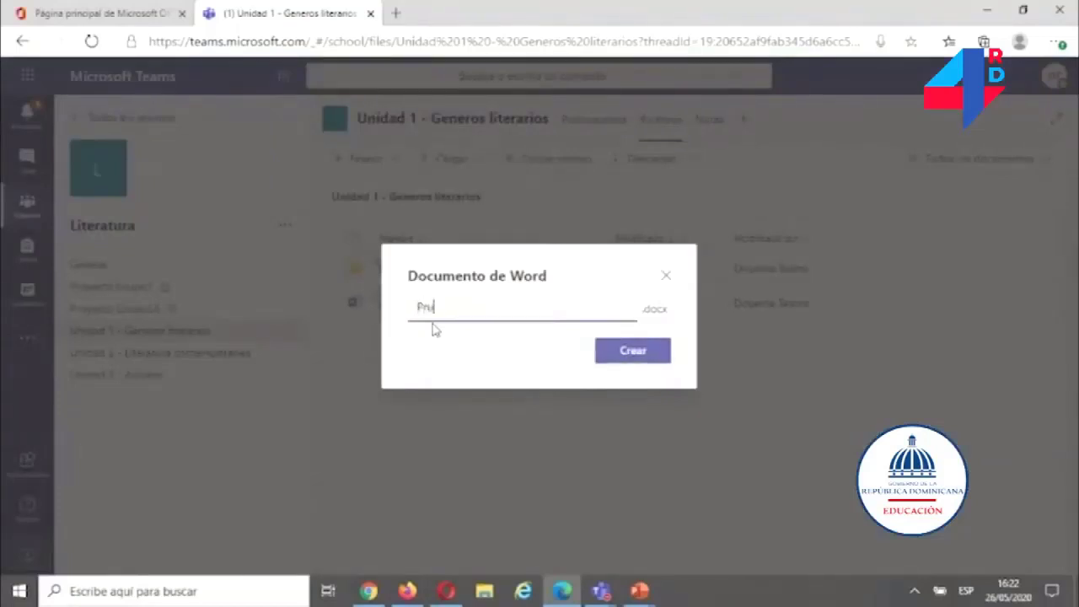
pyautogui.write('eba de colaboración')
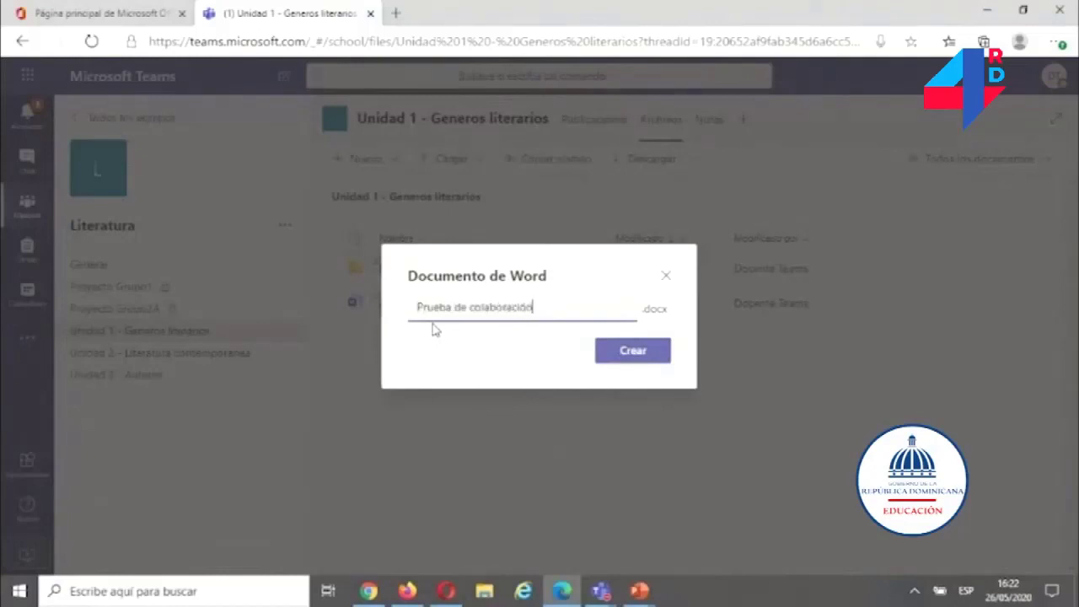
pyautogui.click(613, 353)
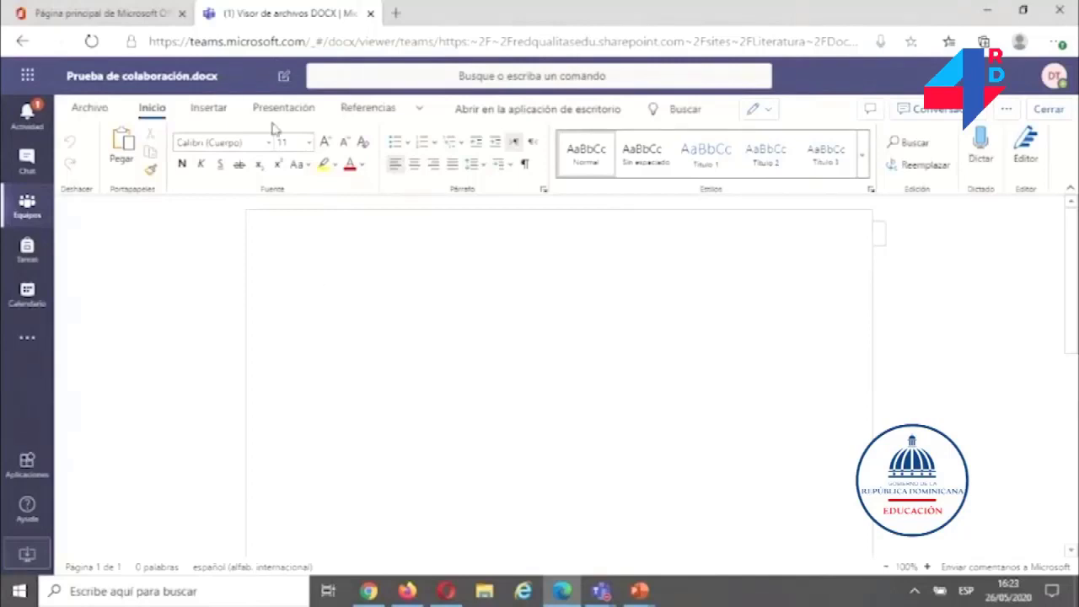
pyautogui.click(211, 108)
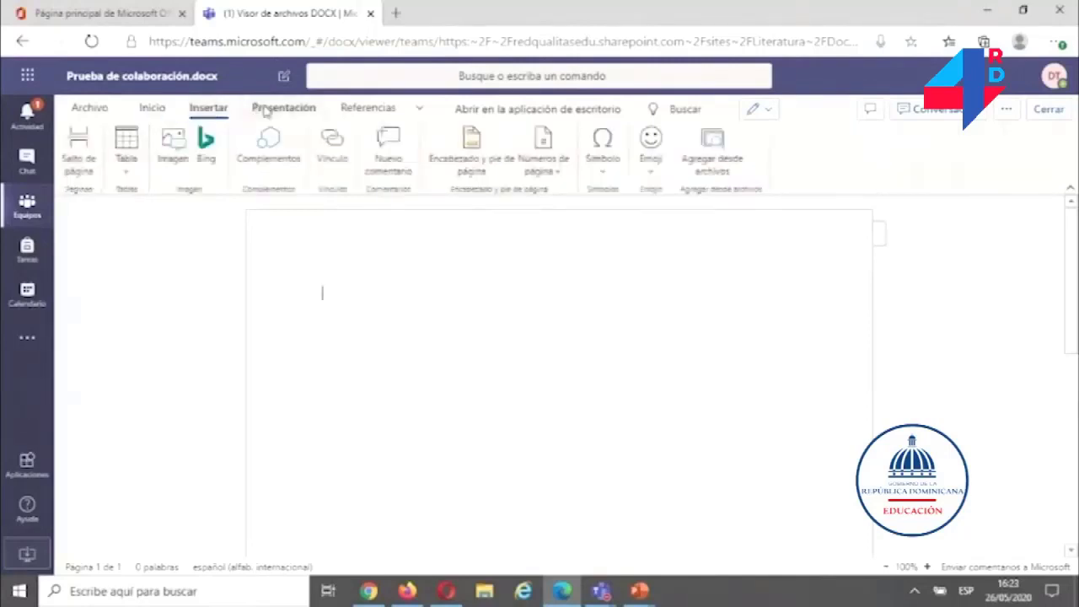
pyautogui.click(265, 112)
pyautogui.click(358, 108)
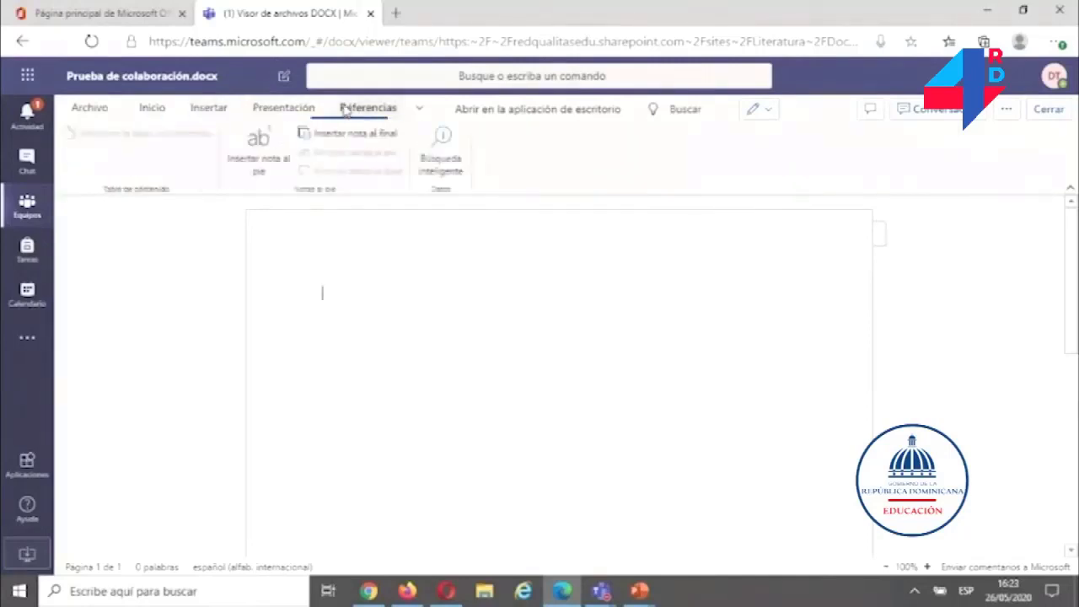
# - Dictate a short sample text by voice into Prueba de colaboración.docx, close it and reopen it briefly to check the content
pyautogui.click(151, 110)
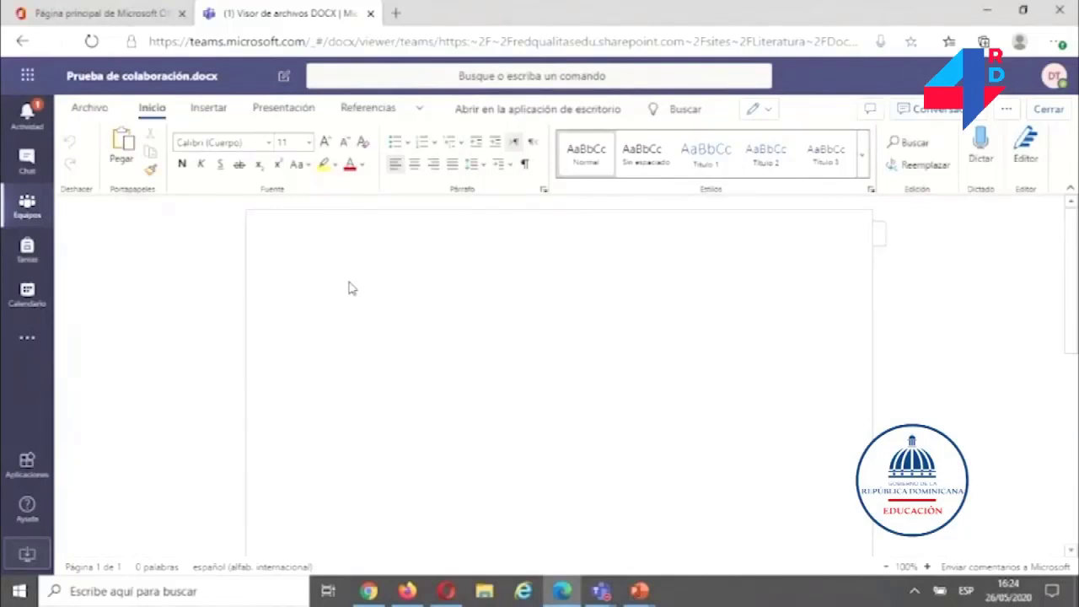
pyautogui.click(980, 150)
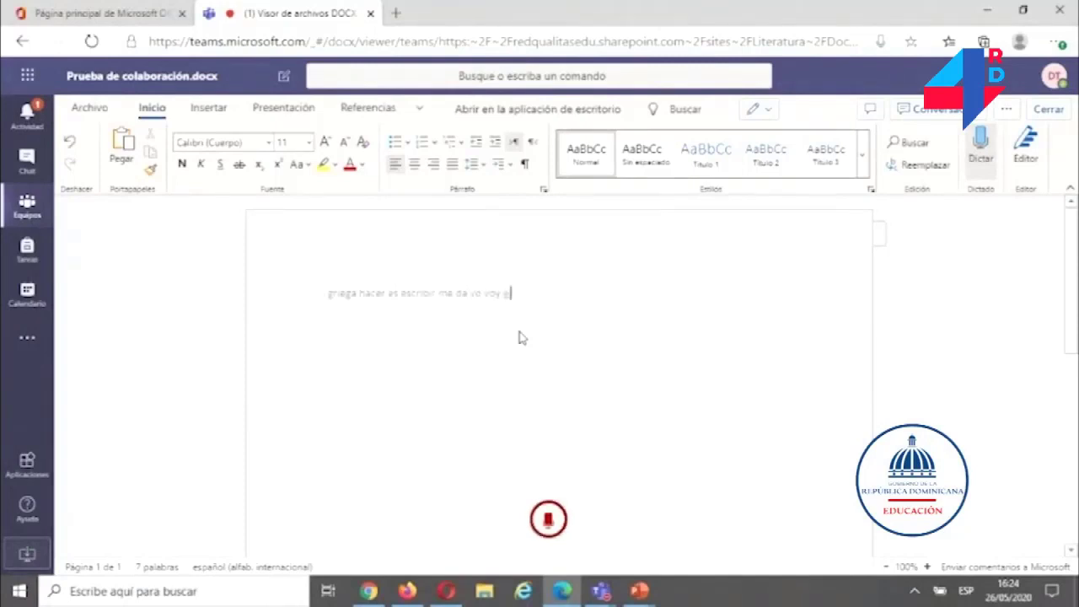
pyautogui.click(548, 520)
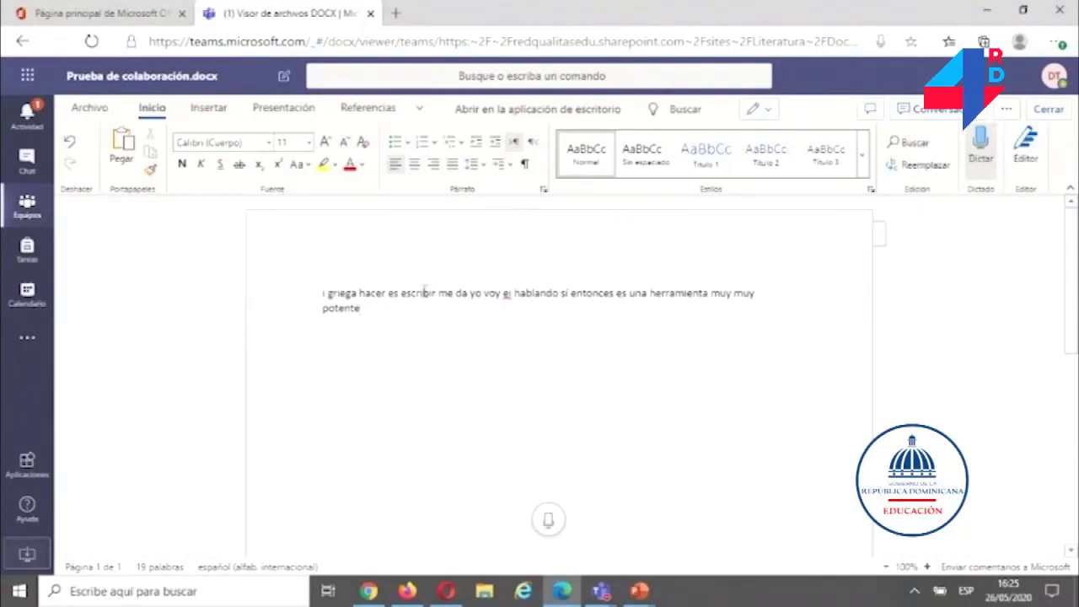
pyautogui.click(1045, 111)
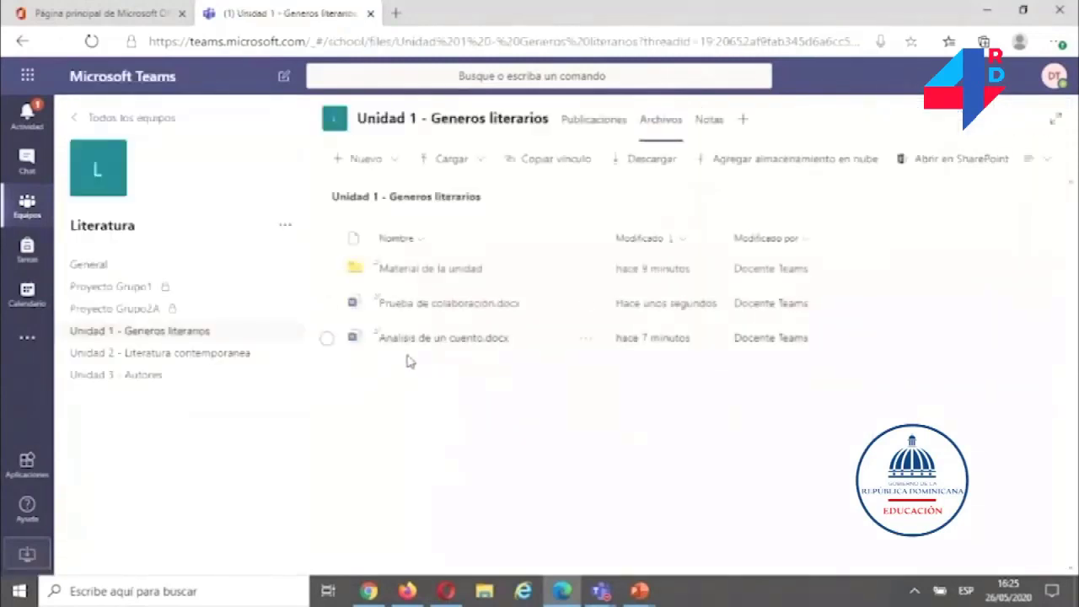
pyautogui.click(437, 306)
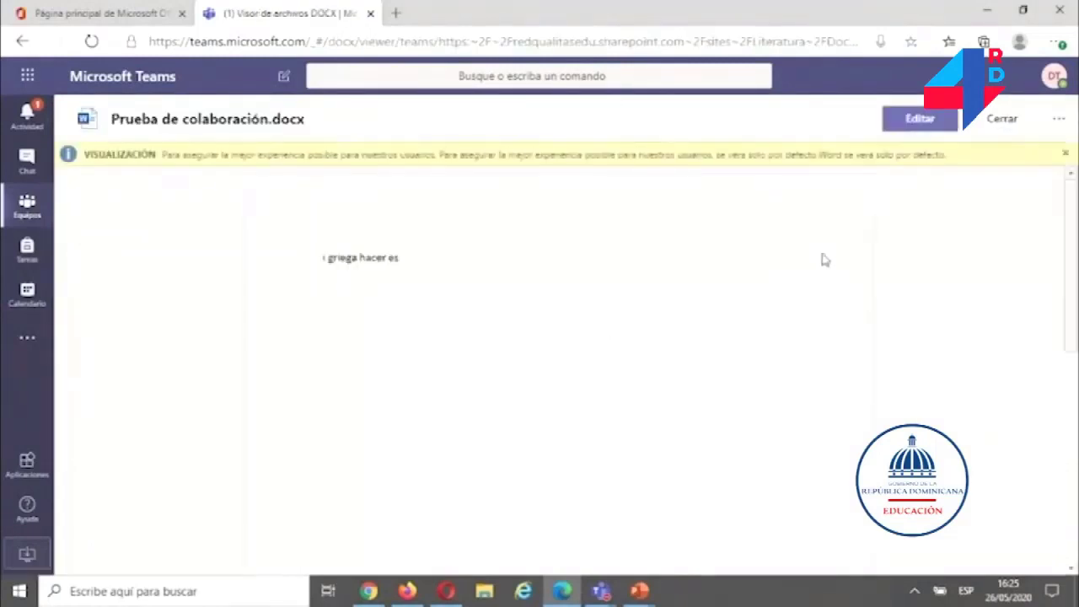
pyautogui.click(1001, 119)
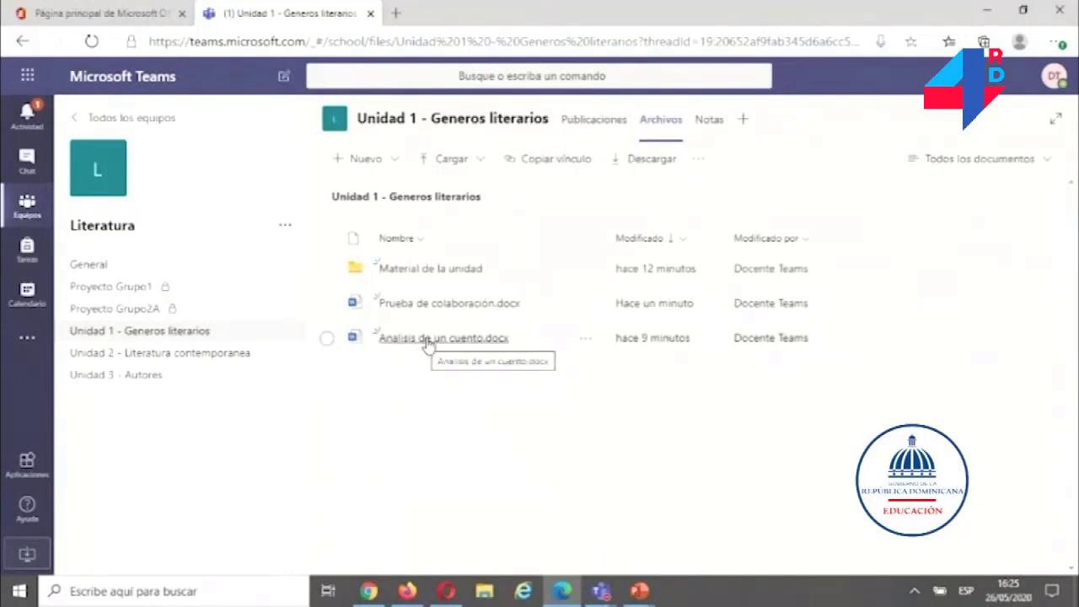
# - Open Analisis de un cuento.docx for editing, launch the Immersive Reader and play the read-aloud briefly before pausing it
pyautogui.click(427, 339)
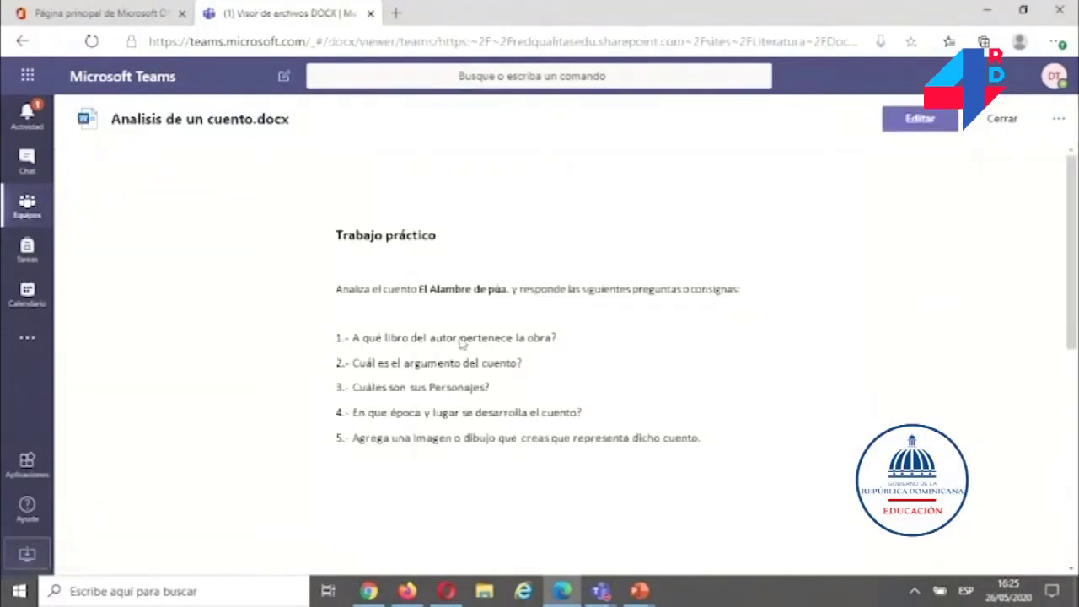
pyautogui.click(920, 119)
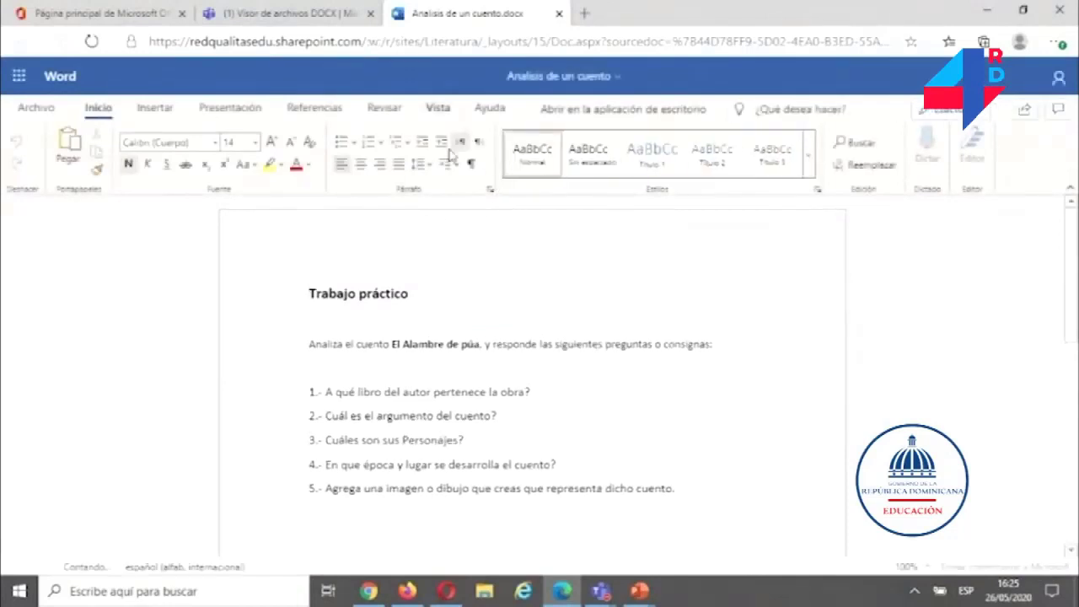
pyautogui.click(439, 111)
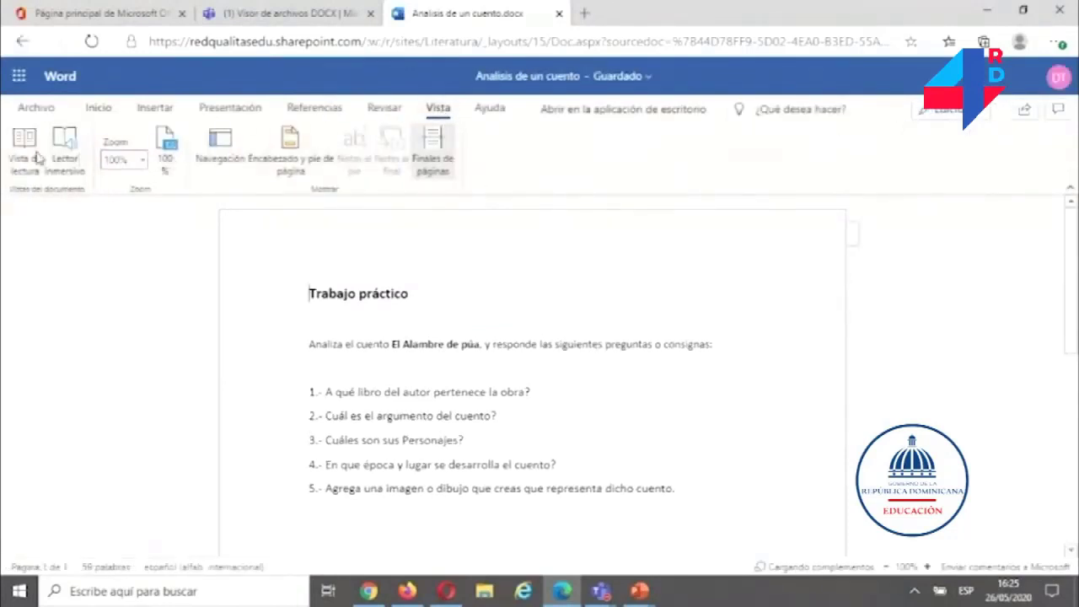
pyautogui.click(66, 147)
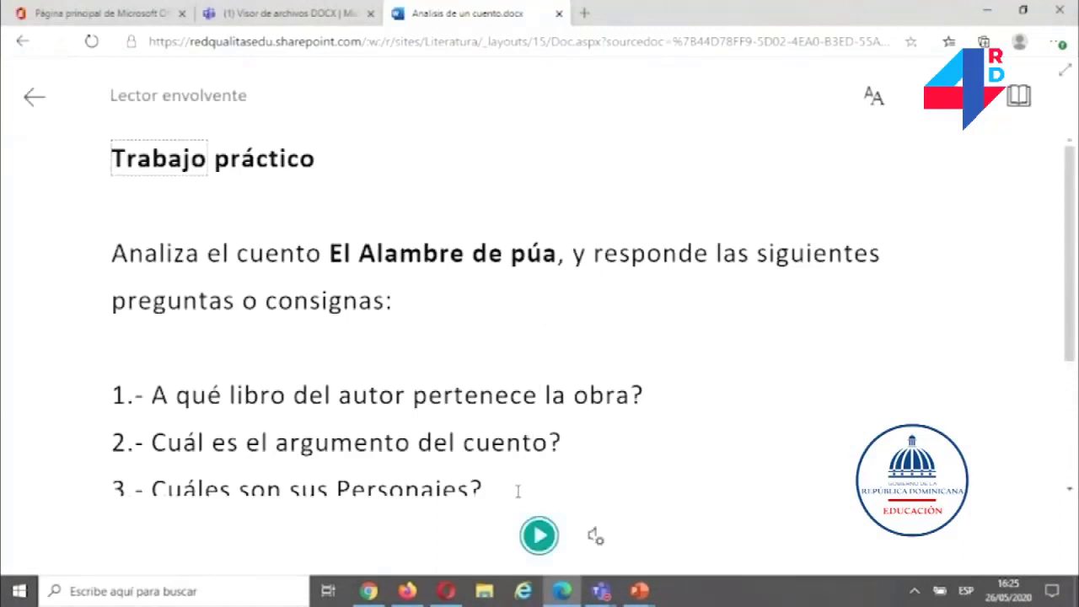
pyautogui.click(539, 543)
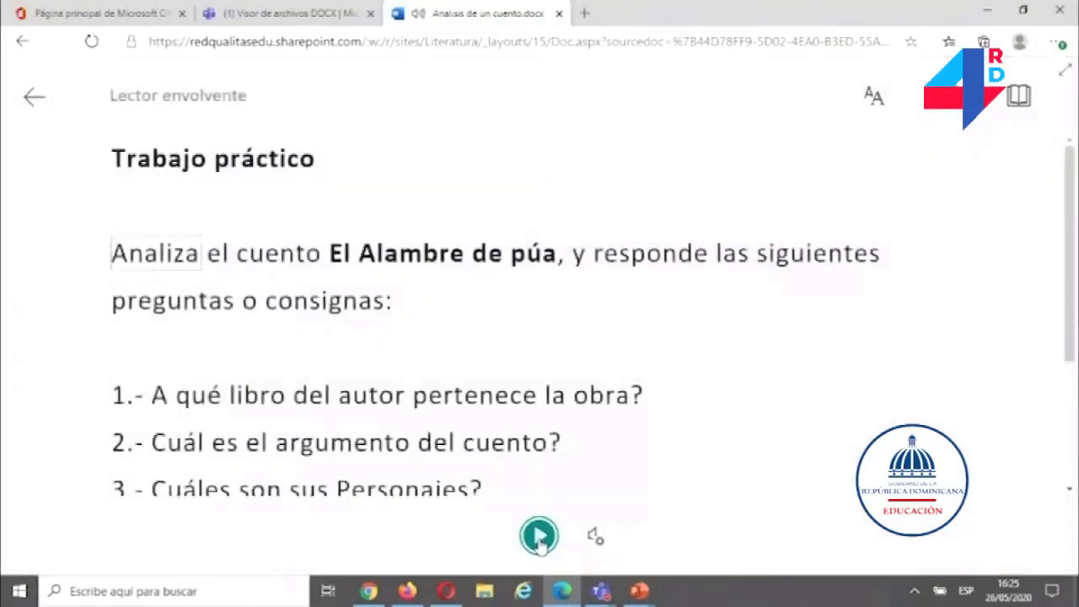
pyautogui.click(539, 538)
# - Set the reader's voice speed to 1 and the voice to Masculino, and play a short stretch of the text
pyautogui.click(594, 540)
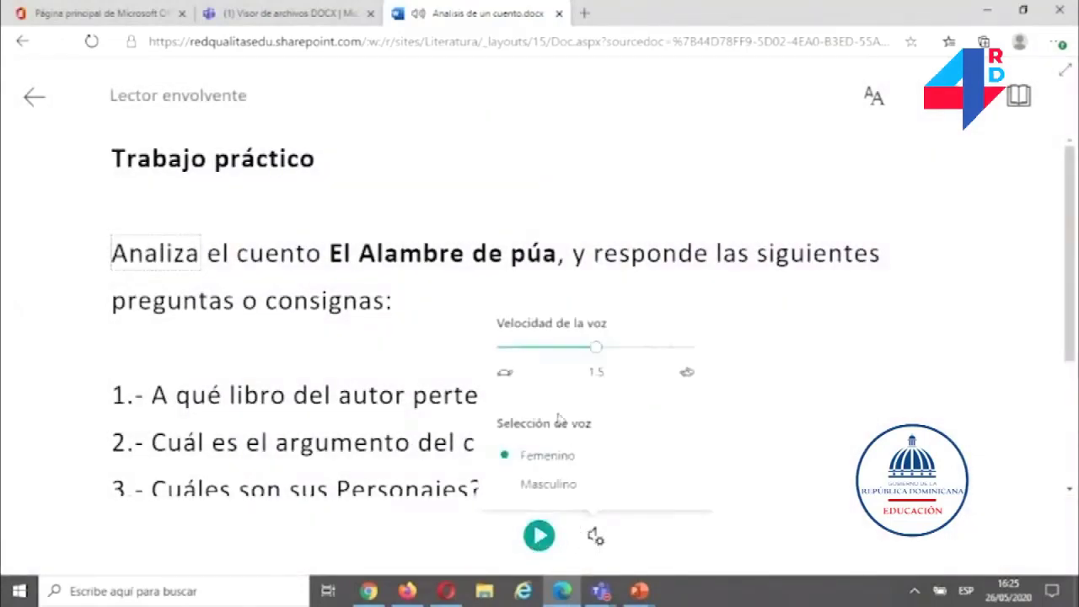
pyautogui.click(568, 352)
pyautogui.moveTo(571, 349); pyautogui.dragTo(556, 357)
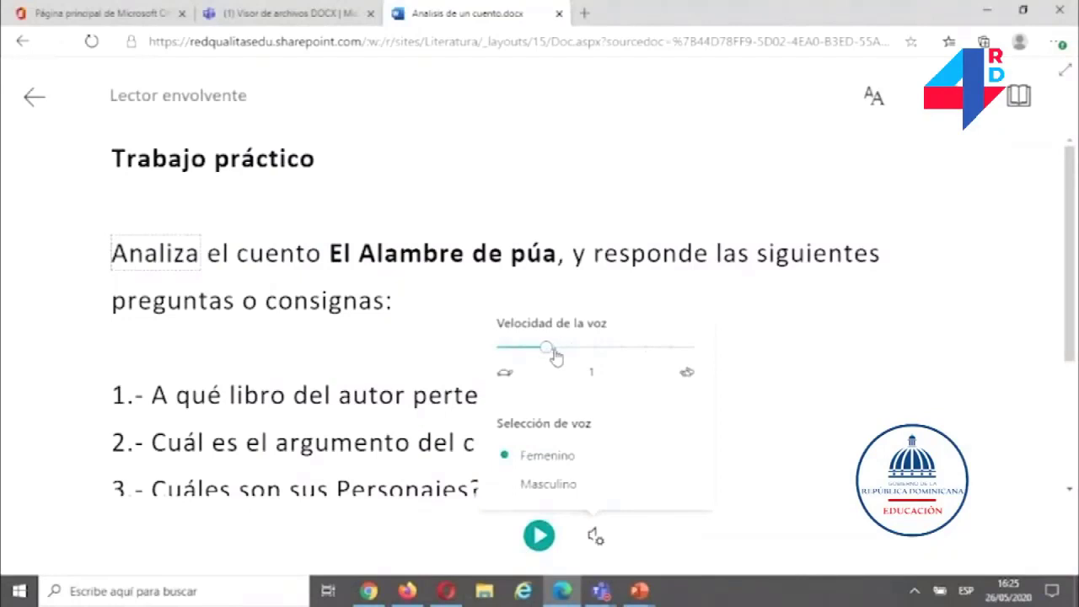
pyautogui.click(506, 486)
pyautogui.click(538, 535)
pyautogui.click(539, 536)
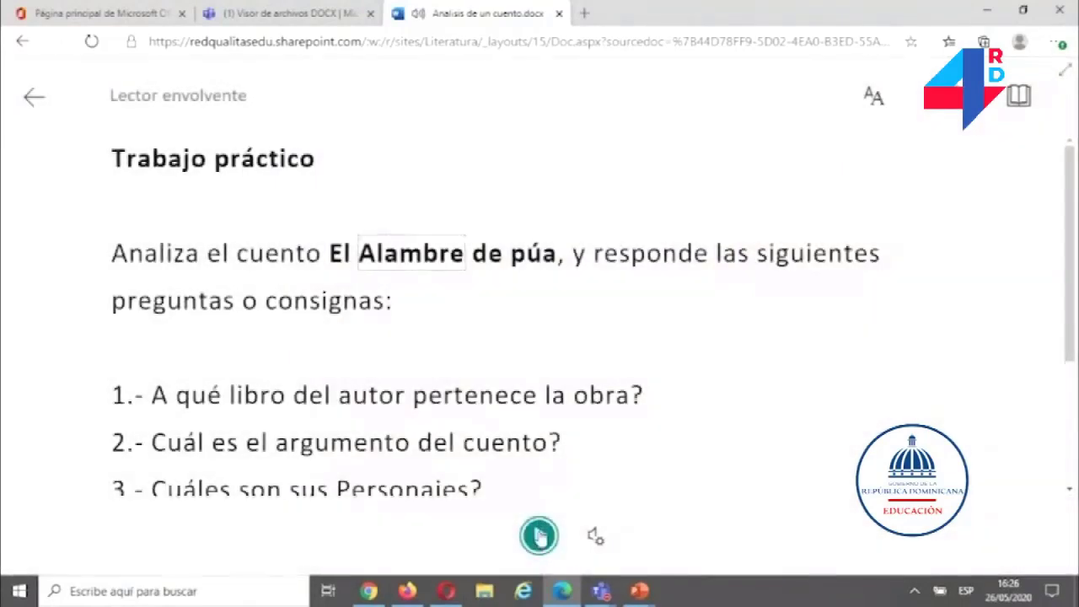
# - Show the picture dictionary entry for "pertenece" and set the reader's text size to 42
pyautogui.click(473, 391)
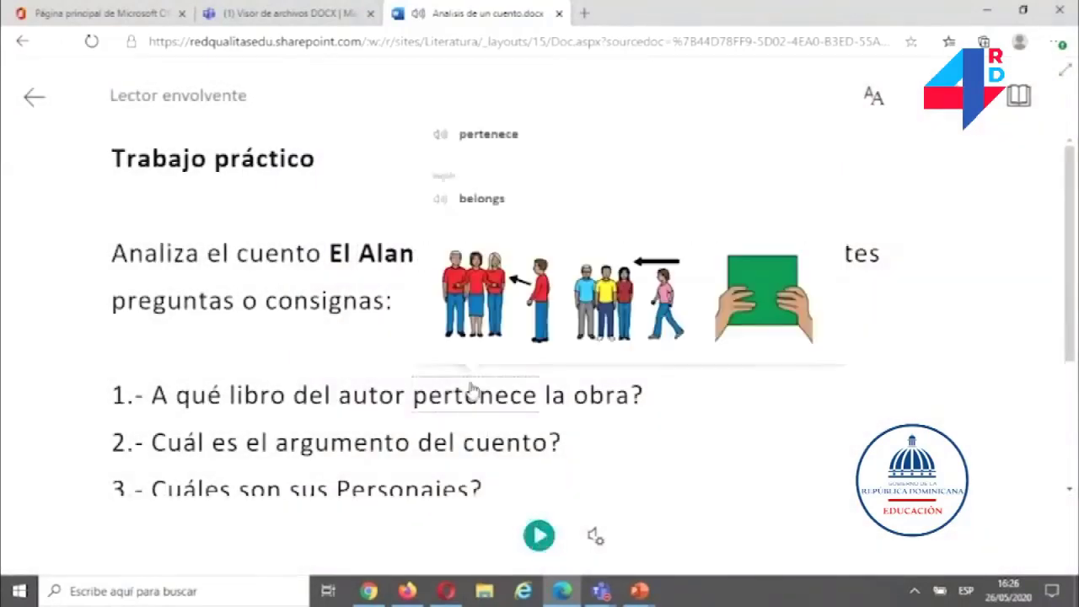
pyautogui.click(959, 145)
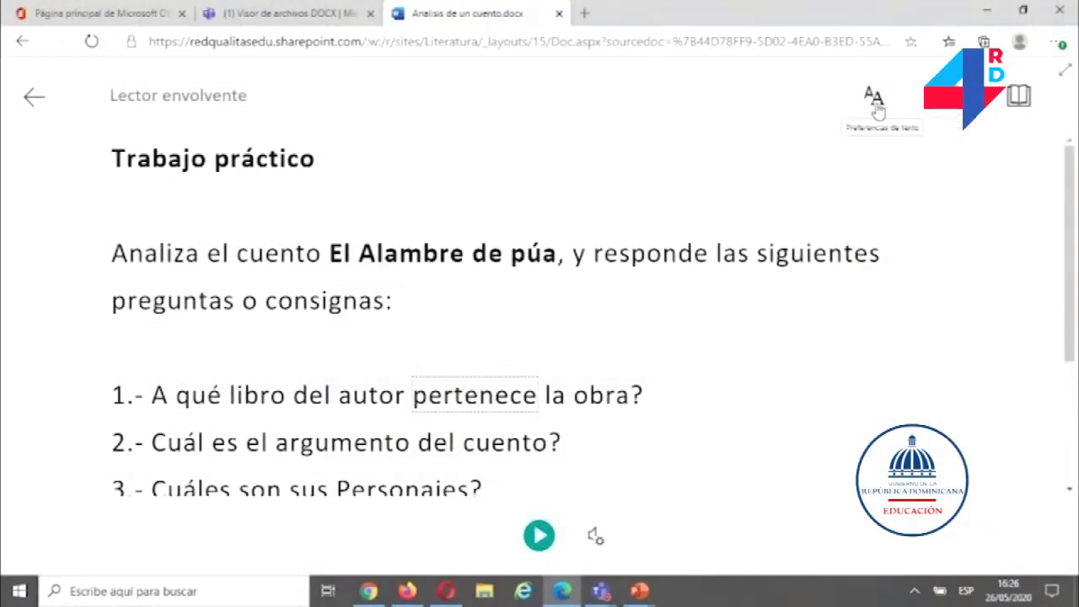
pyautogui.click(877, 110)
pyautogui.moveTo(902, 177)
pyautogui.mouseDown()
pyautogui.moveTo(883, 183)
pyautogui.moveTo(927, 187)
pyautogui.moveTo(917, 179)
pyautogui.mouseUp()
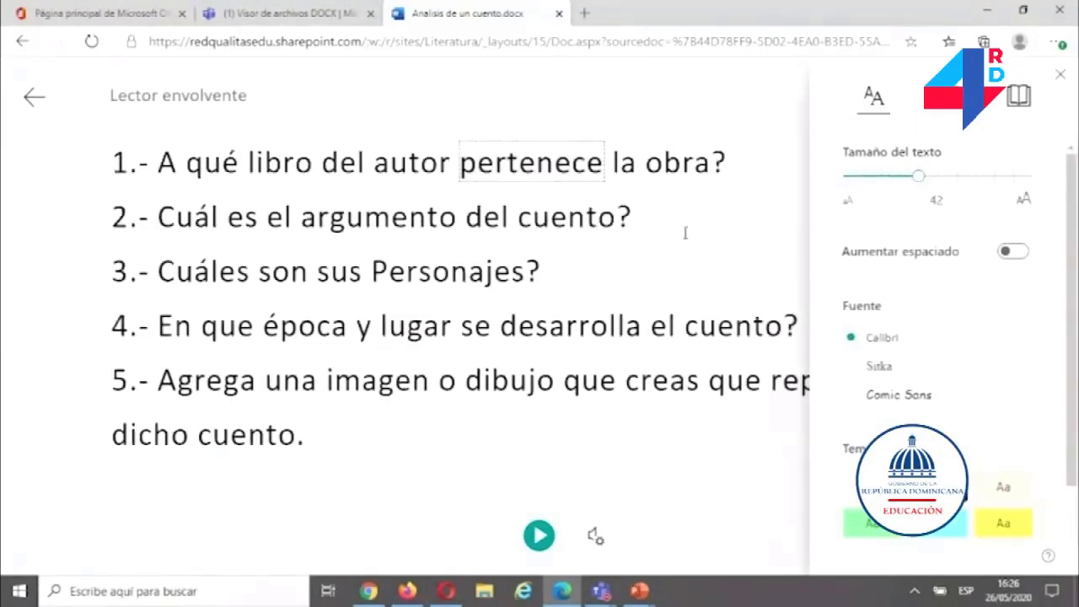
pyautogui.click(550, 276)
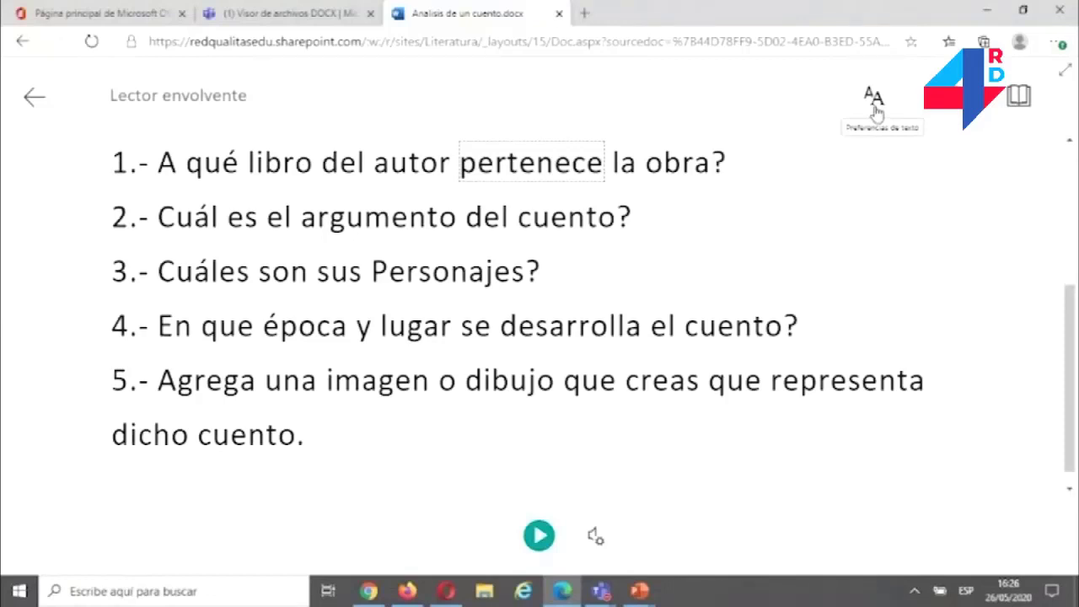
# - Look through the available translation languages, keep Inglés (Estados Unidos), and show the translated picture dictionary entry for "autor"
pyautogui.click(1018, 97)
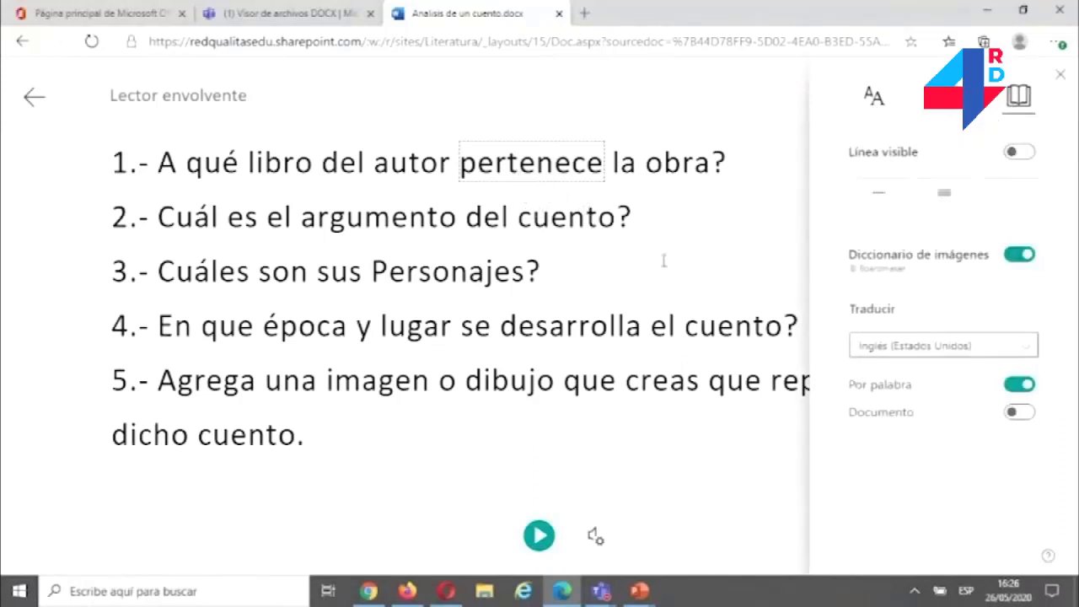
pyautogui.click(892, 349)
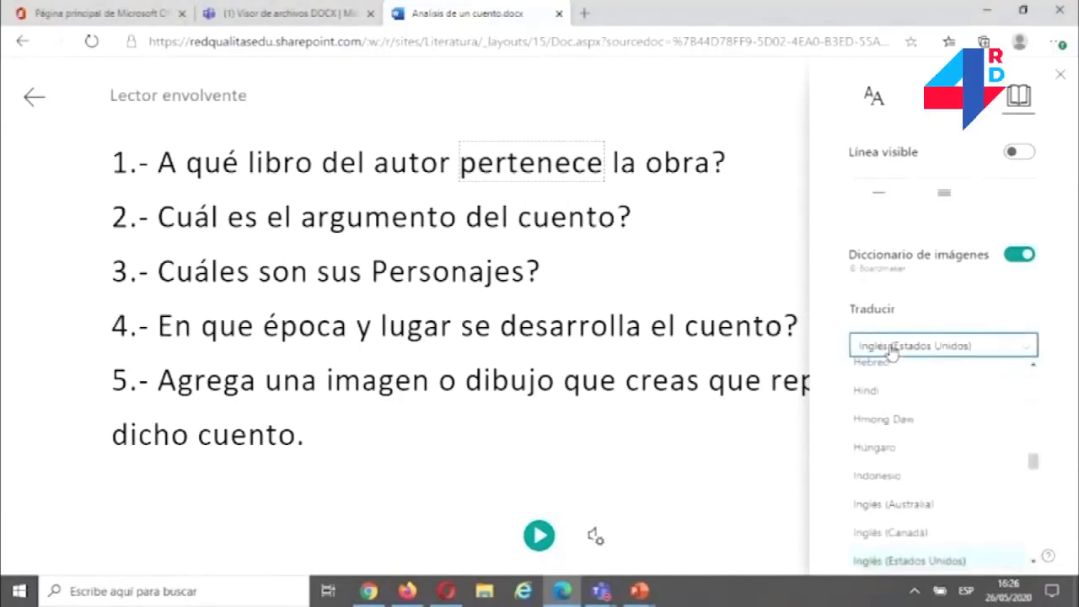
pyautogui.click(892, 349)
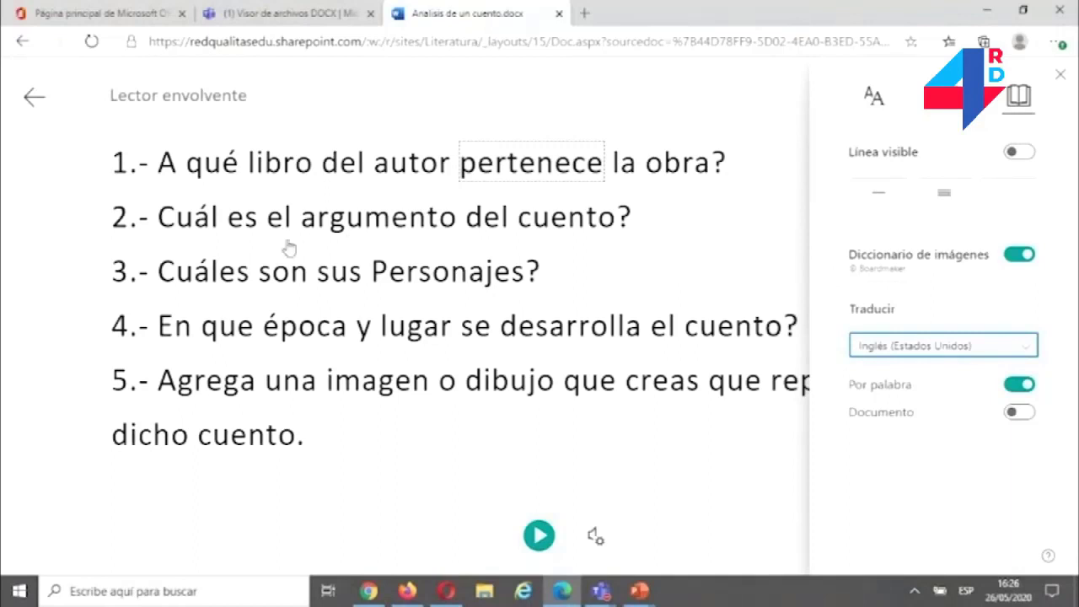
pyautogui.click(411, 177)
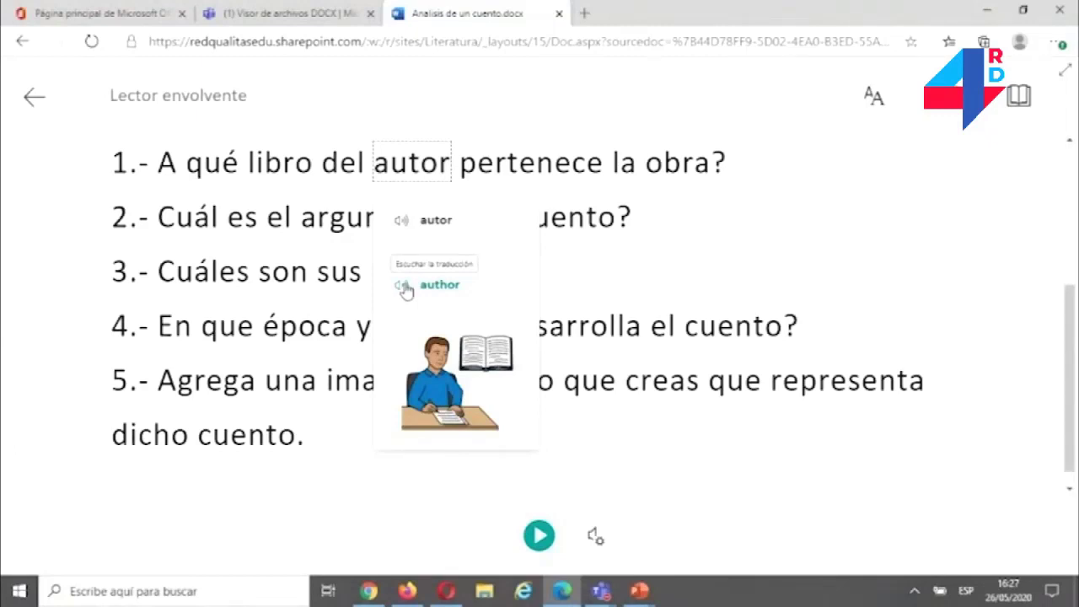
# - Turn on whole-document translation into Inglés (Estados Unidos) and switch the reader back to the original text
pyautogui.click(1018, 95)
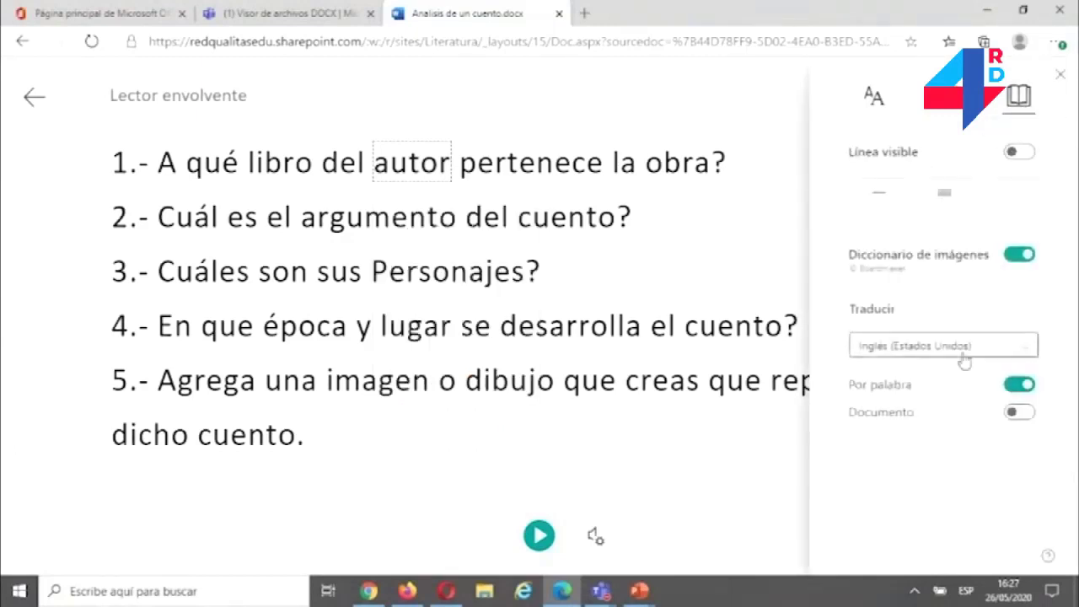
pyautogui.click(1018, 413)
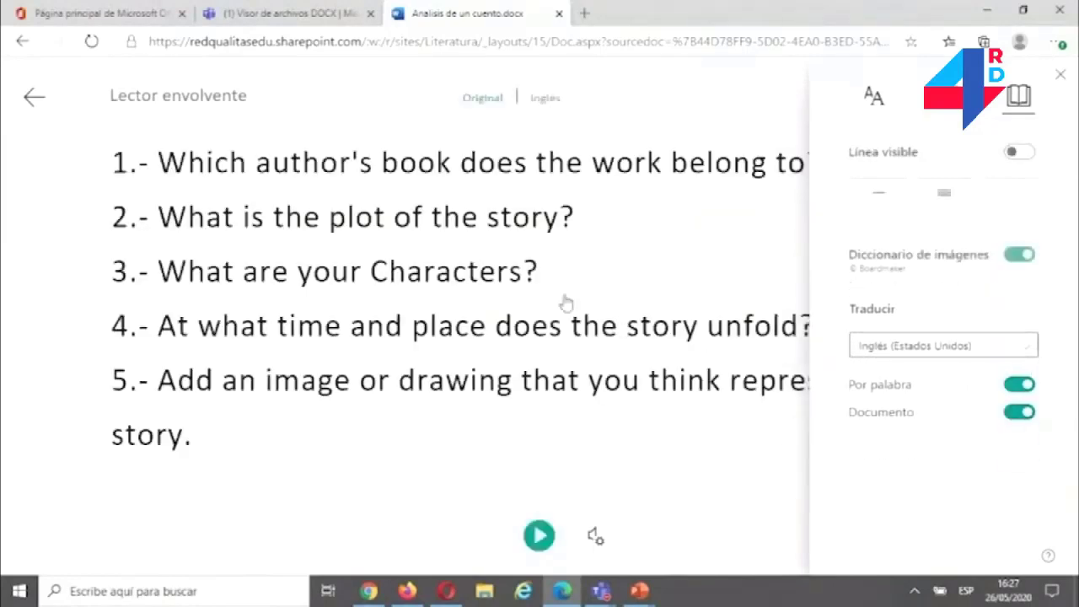
pyautogui.click(479, 99)
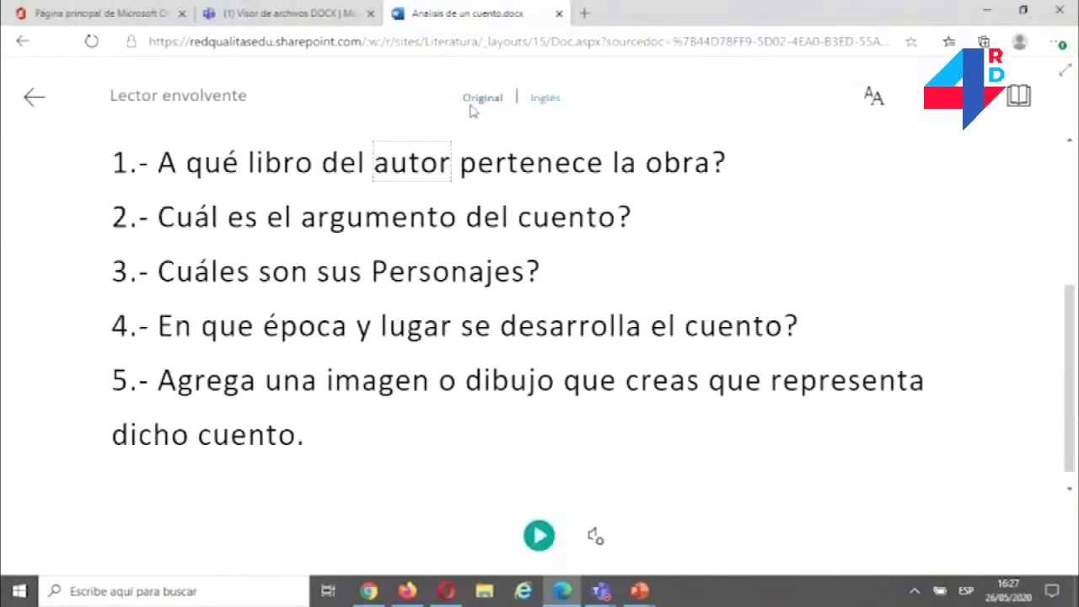
# - Show the whole document in the Inglés translation and return from the reader to the document
pyautogui.click(542, 101)
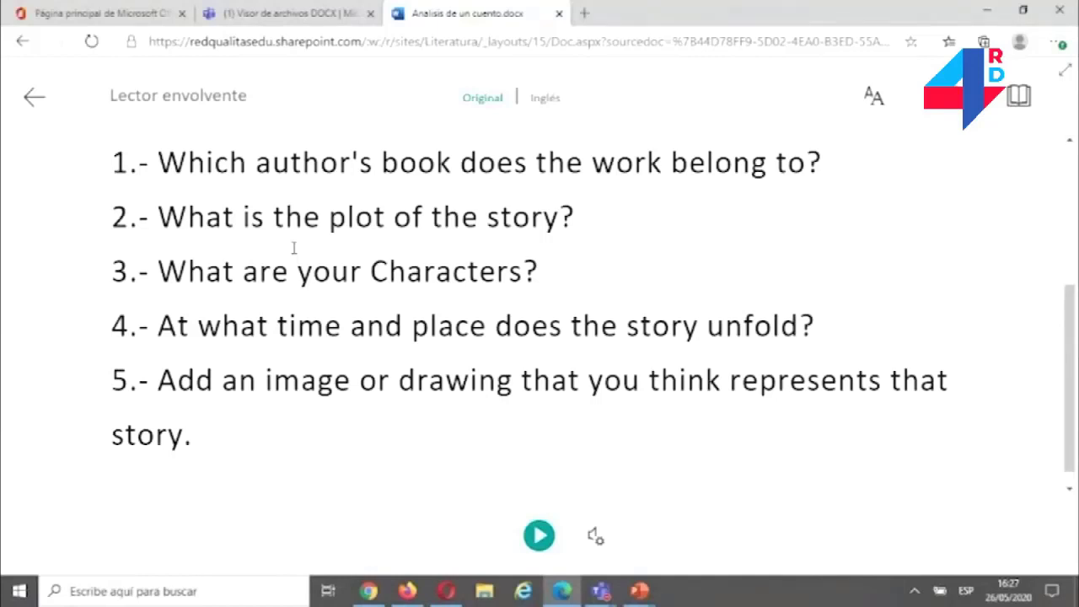
pyautogui.click(32, 99)
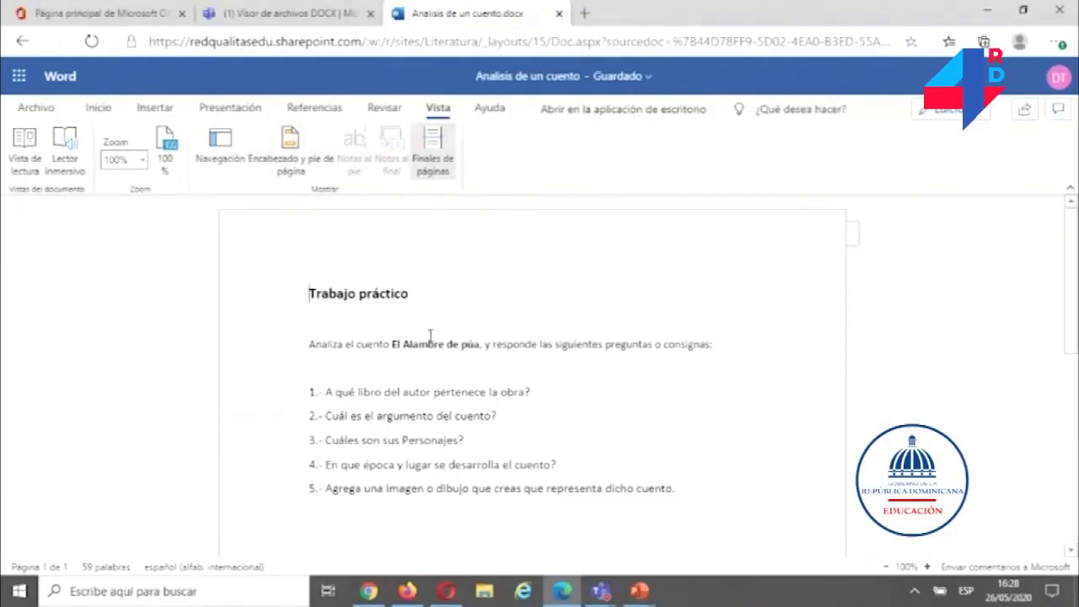
# - Close Analisis de un cuento.docx and reopen it for editing from the Unidad 1 - Generos literarios files
pyautogui.click(558, 14)
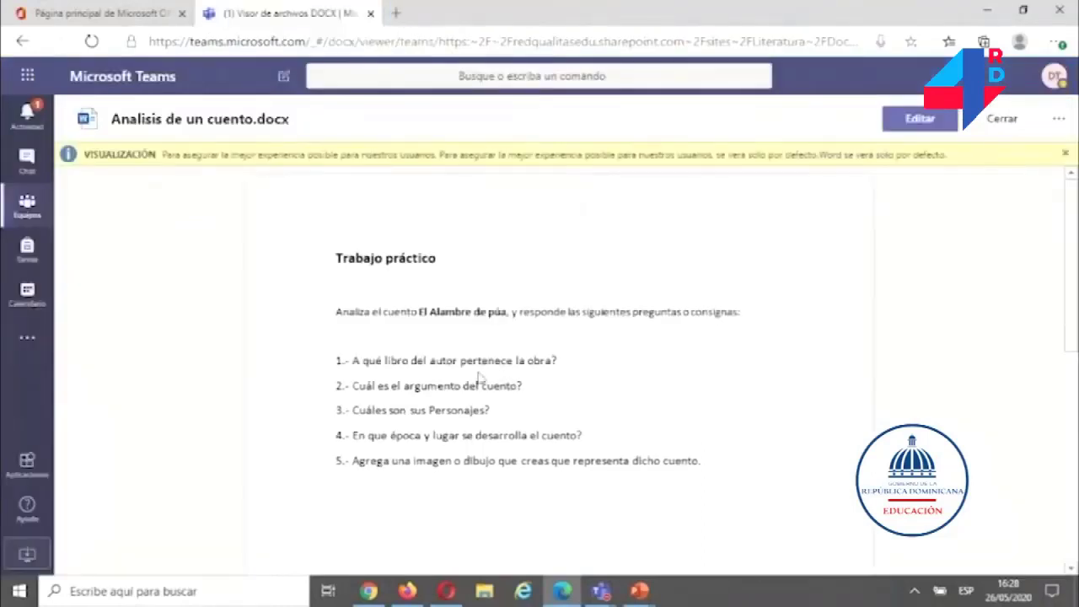
pyautogui.click(997, 121)
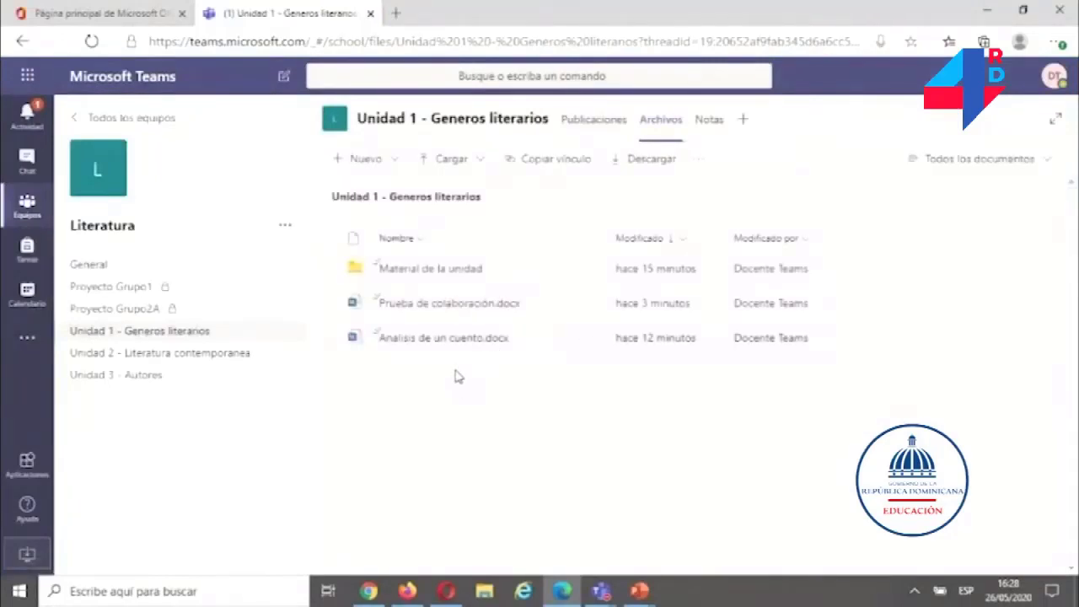
pyautogui.click(448, 340)
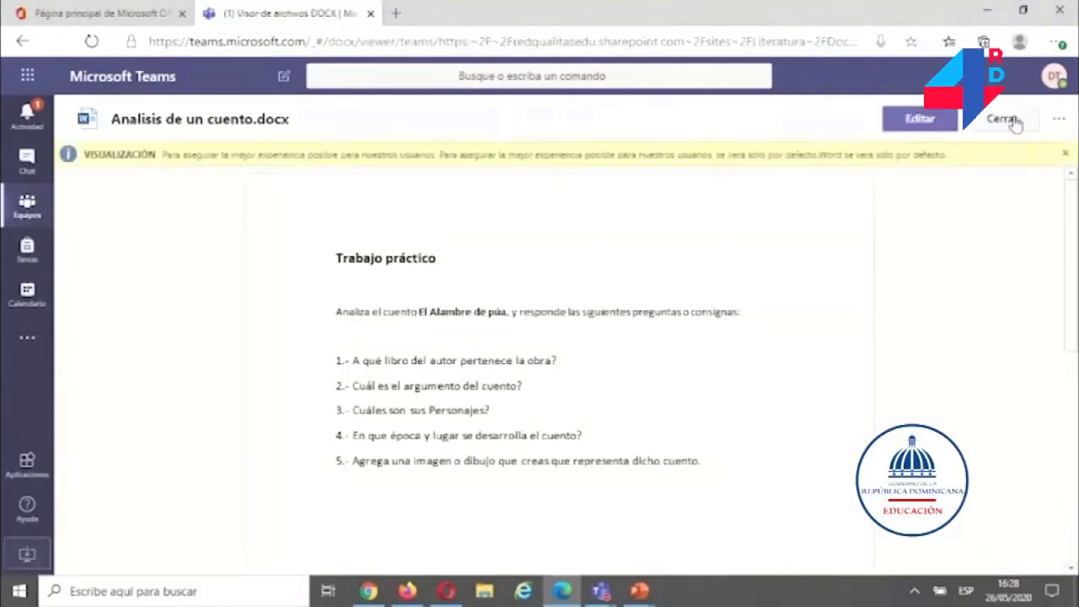
pyautogui.click(910, 125)
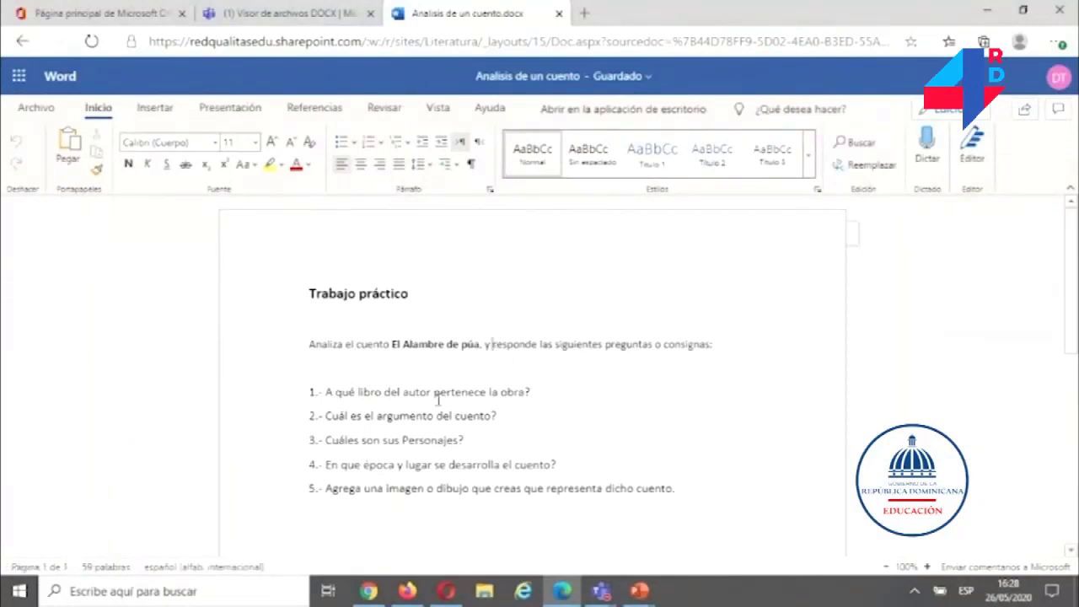
# - Switch to the student's Chrome session, open the files of Unidad 1 - Generos literarios, and show the signed-in account
pyautogui.moveTo(371, 594)
pyautogui.click(346, 552)
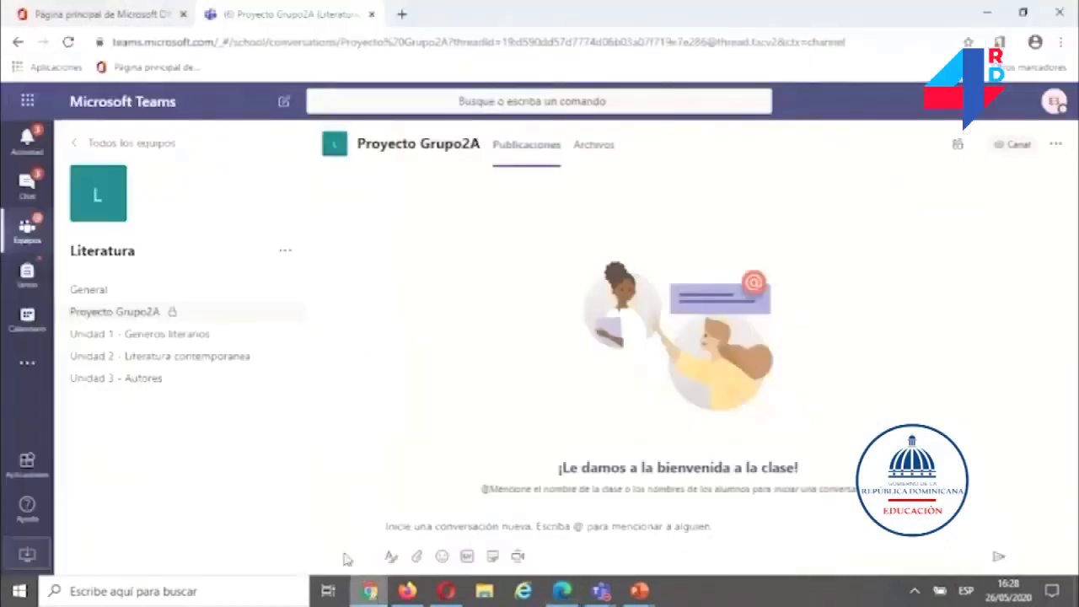
pyautogui.click(127, 342)
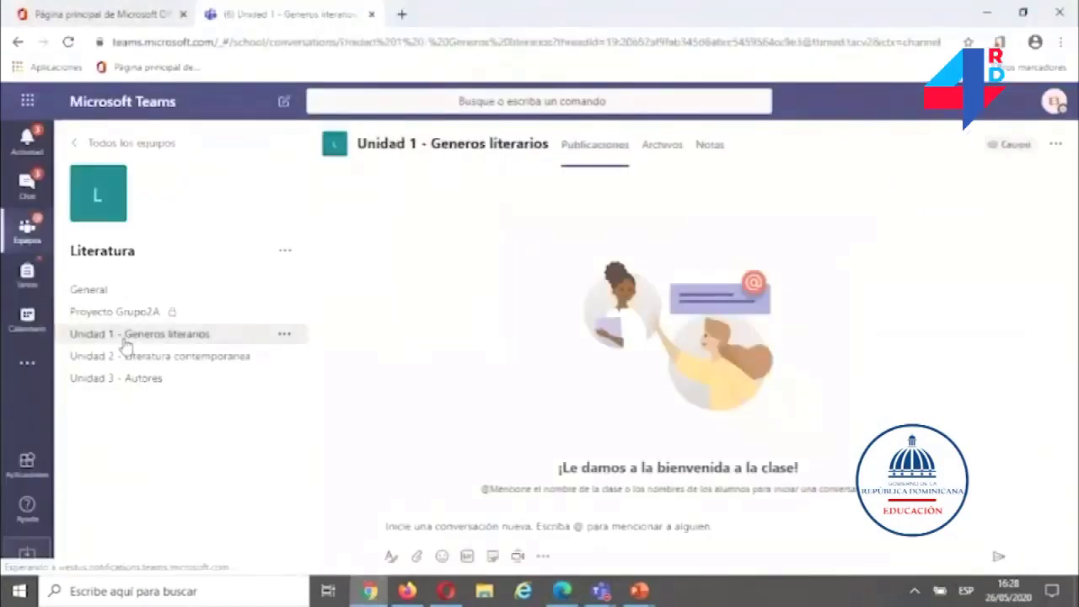
pyautogui.click(669, 145)
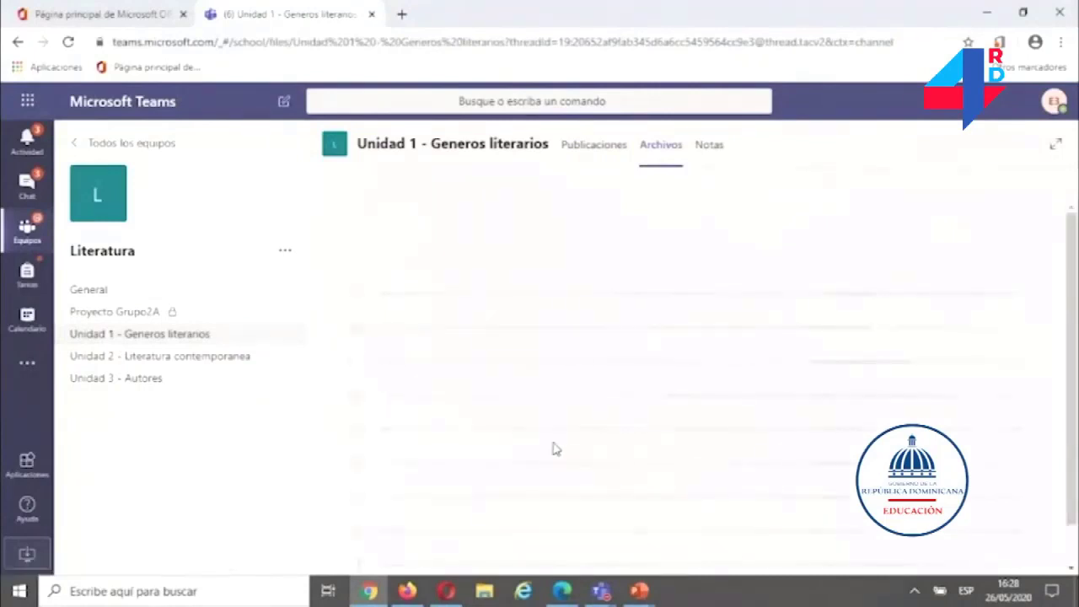
pyautogui.click(1055, 101)
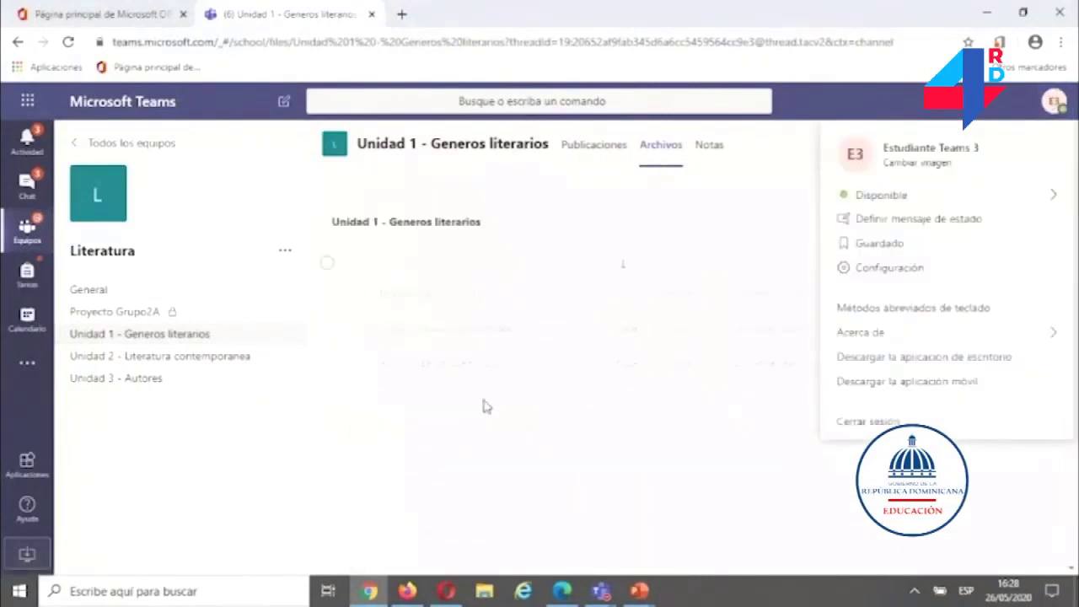
pyautogui.click(512, 426)
# - Open Analisis de un cuento.docx for editing as the student and show who else is in the document and where
pyautogui.click(390, 373)
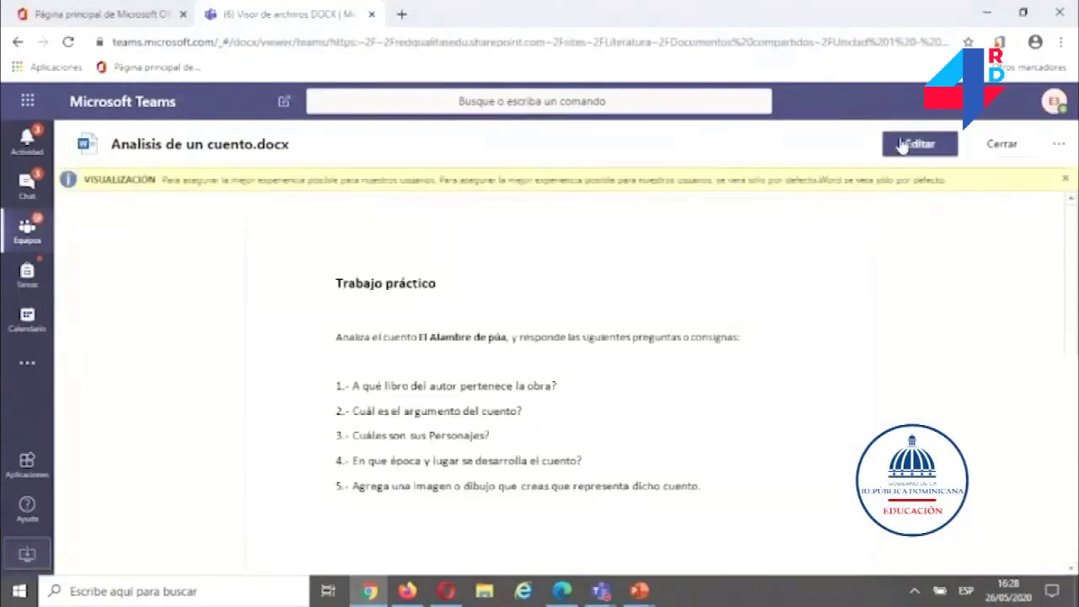
pyautogui.click(903, 144)
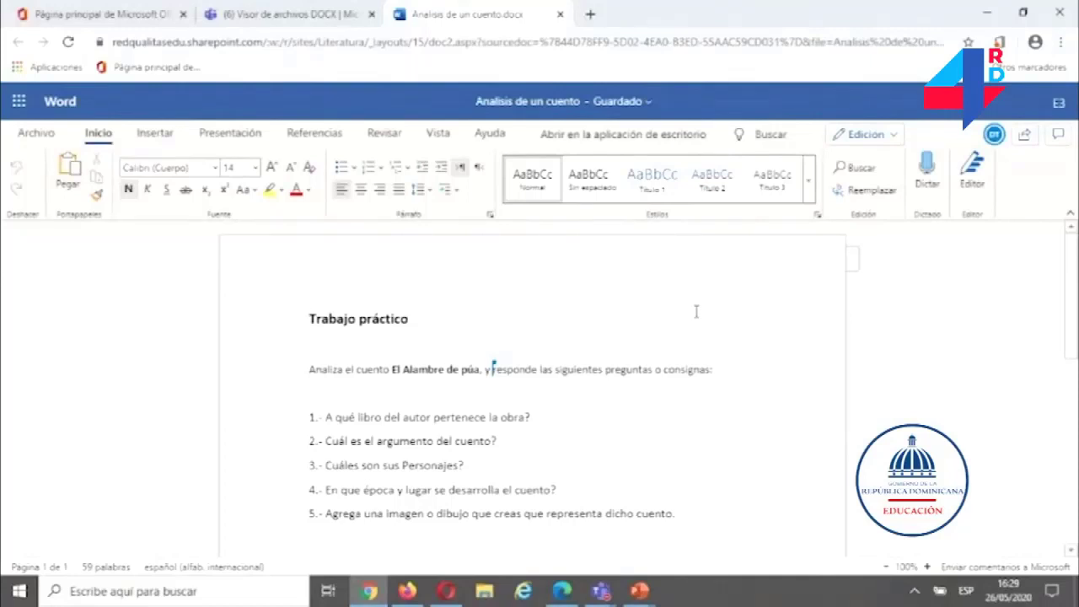
pyautogui.click(992, 140)
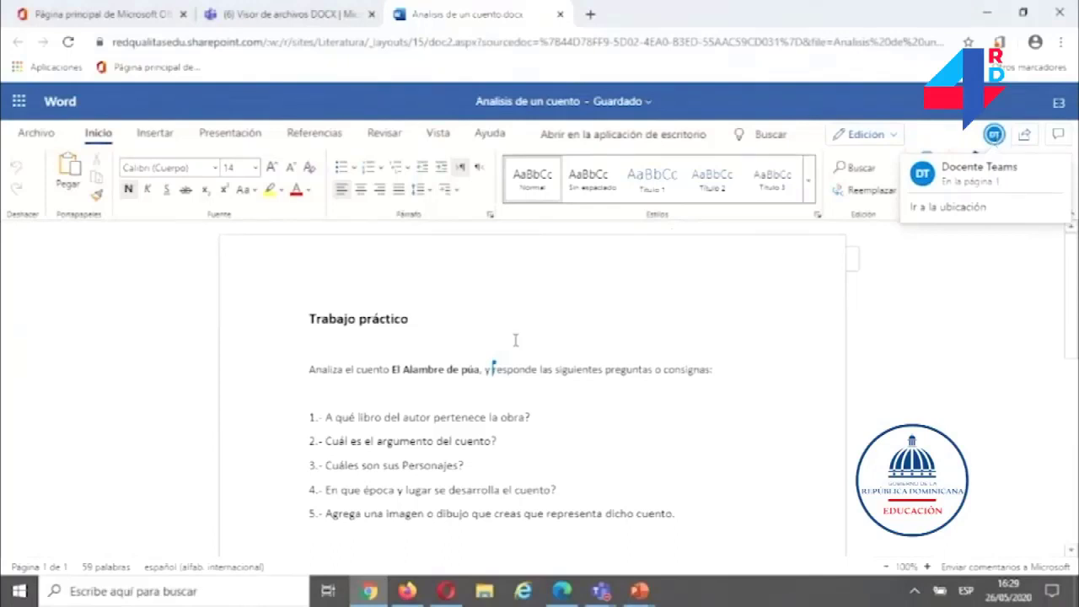
pyautogui.moveTo(503, 367)
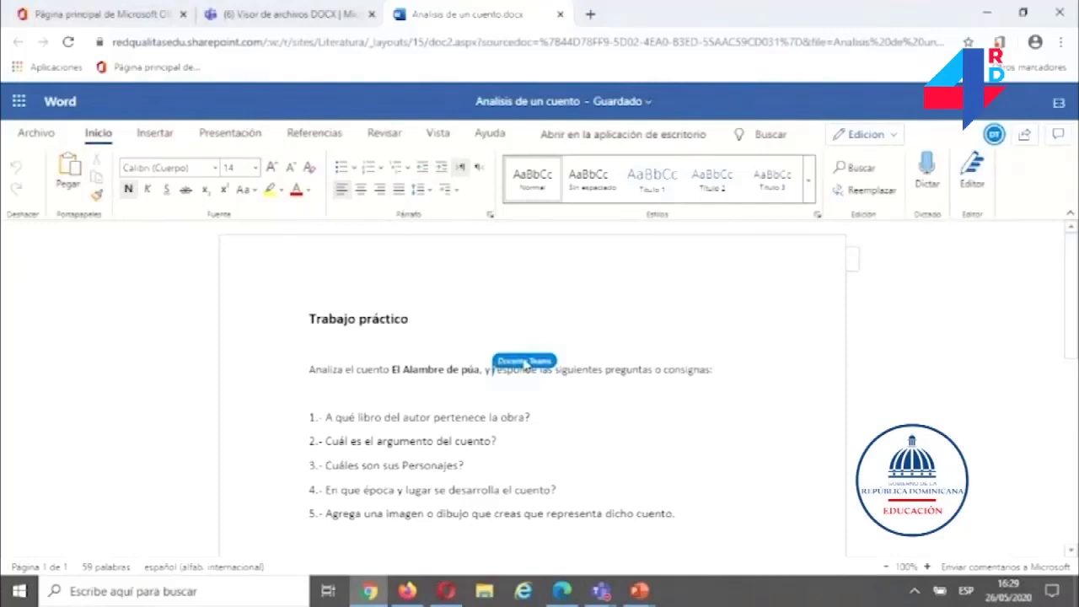
# - Insert an empty line below question 1 of the document
pyautogui.click(538, 417)
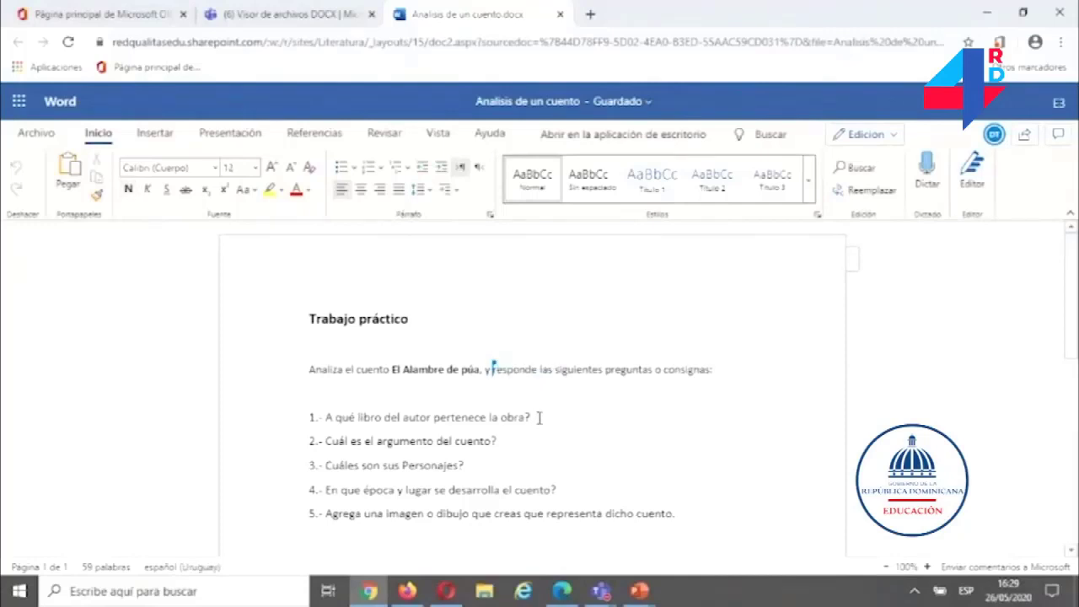
pyautogui.press('Return')
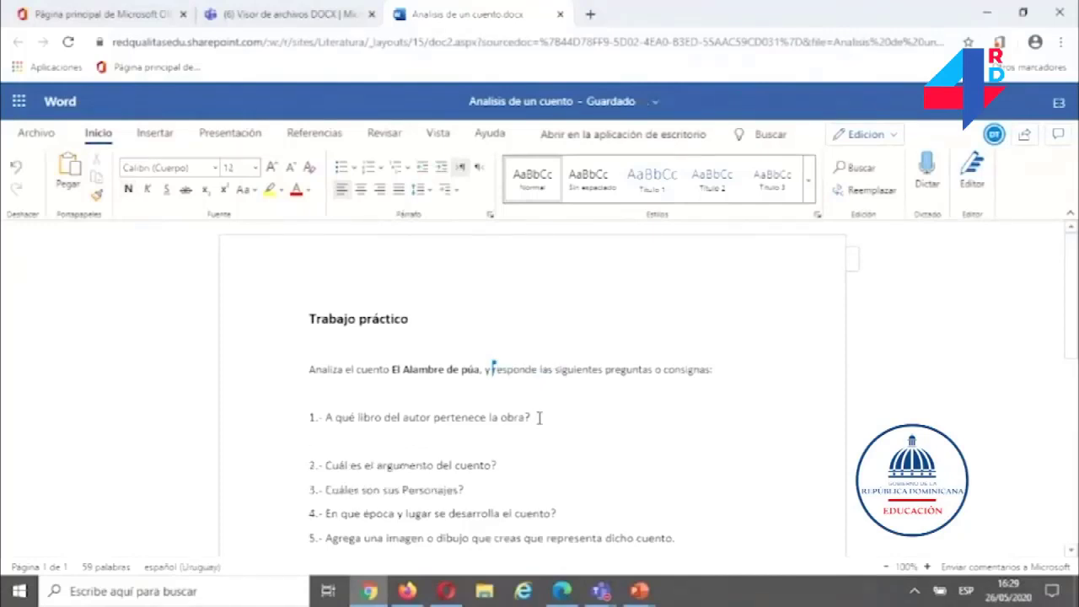
pyautogui.write('Es libro p')
pyautogui.write('ar')
pyautogui.write('tenec')
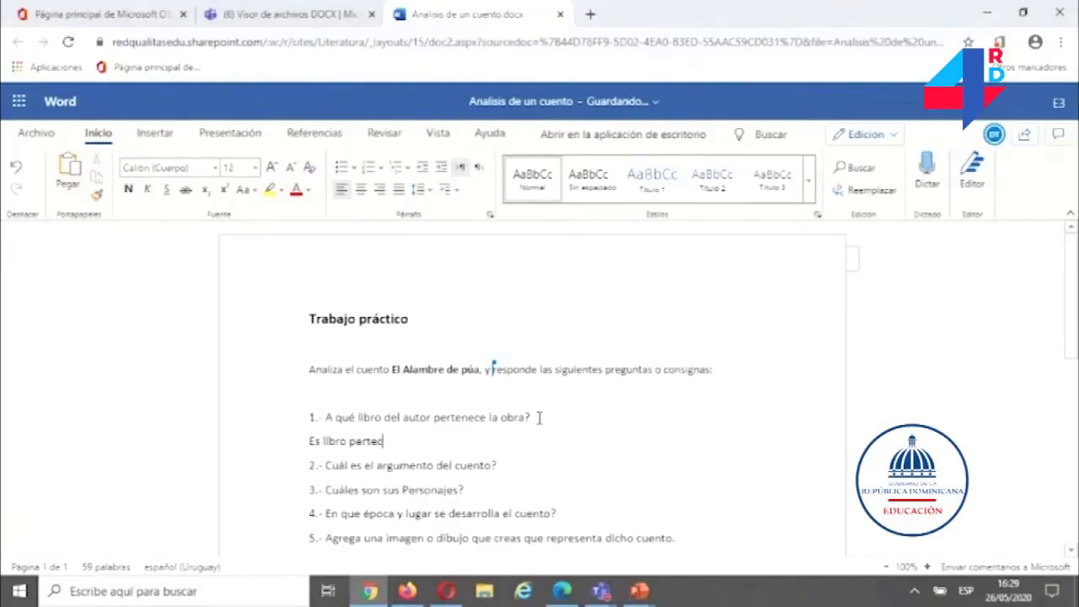
pyautogui.write('e a')
pyautogui.press('BackSpace')
pyautogui.press('BackSpace')
pyautogui.press('BackSpace')
pyautogui.press('BackSpace')
pyautogui.press('BackSpace')
pyautogui.press('BackSpace')
pyautogui.press('BackSpace')
pyautogui.press('BackSpace')
pyautogui.press('BackSpace')
pyautogui.press('BackSpace')
pyautogui.press('BackSpace')
pyautogui.press('BackSpace')
pyautogui.press('BackSpace')
pyautogui.press('BackSpace')
pyautogui.press('BackSpace')
pyautogui.press('BackSpace')
pyautogui.press('BackSpace')
pyautogui.press('BackSpace')
pyautogui.press('BackSpace')
pyautogui.press('BackSpace')
# - Enter the answer "A cuentos de Amor de locura y de muerte" on the line below question 1
pyautogui.write('A cuentos de Amo')
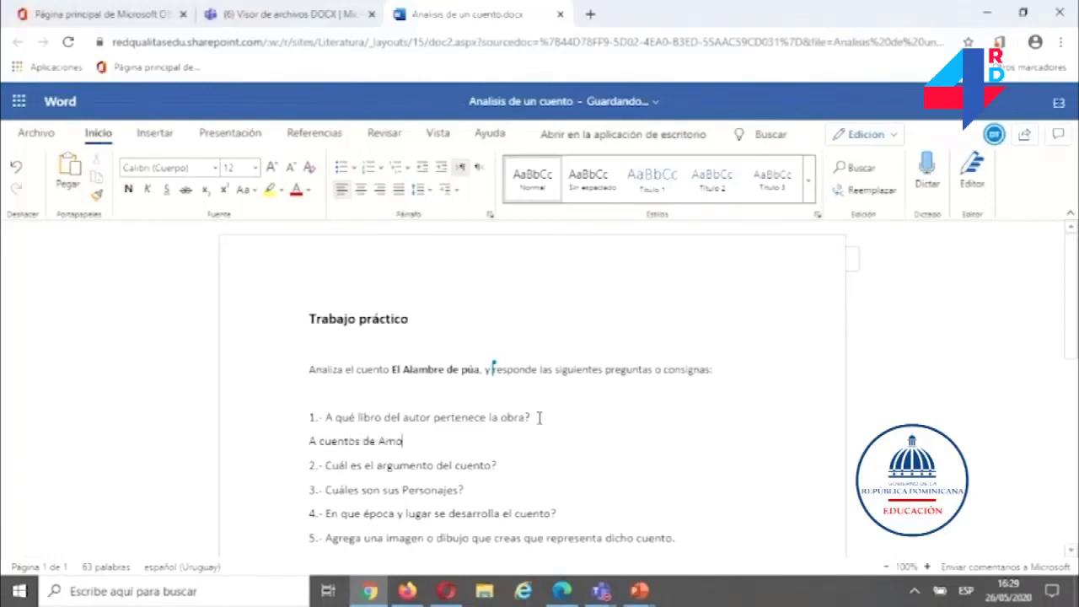
pyautogui.write('r de locura y de muerte')
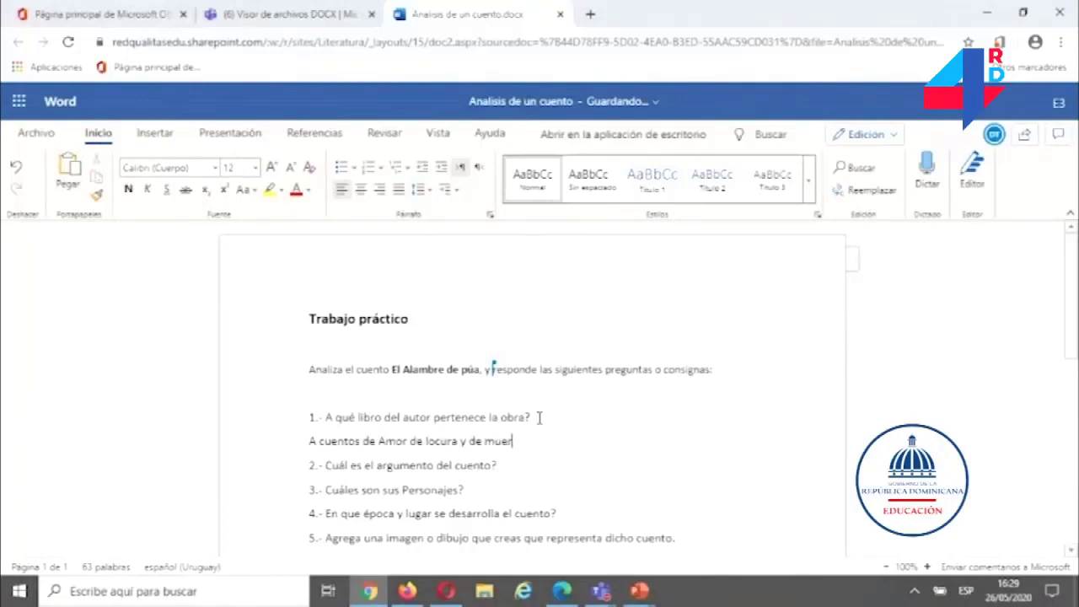
pyautogui.click(464, 490)
pyautogui.scroll(-3, 456, 469)
pyautogui.scroll(3, 457, 470)
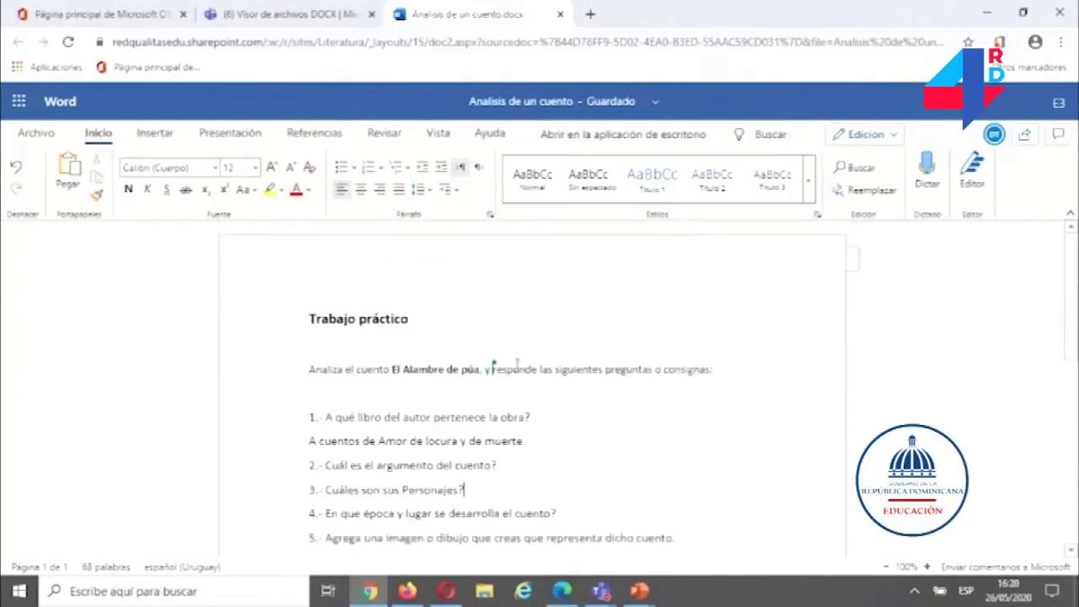
pyautogui.click(518, 366)
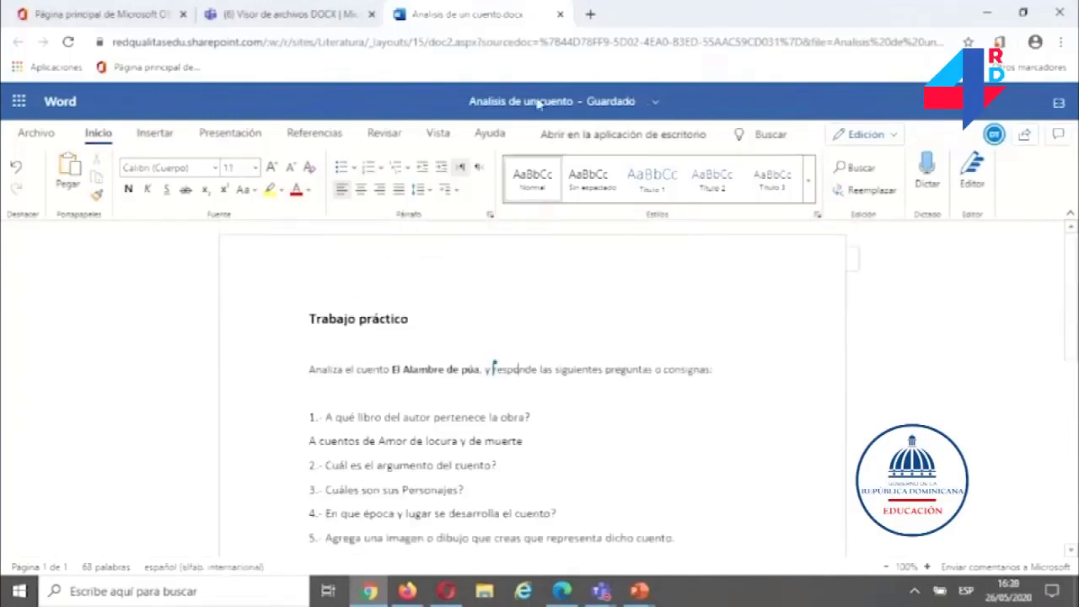
# - Close the student's document, switch back to the teacher's Edge session, and reload Analisis de un cuento.docx there
pyautogui.click(560, 14)
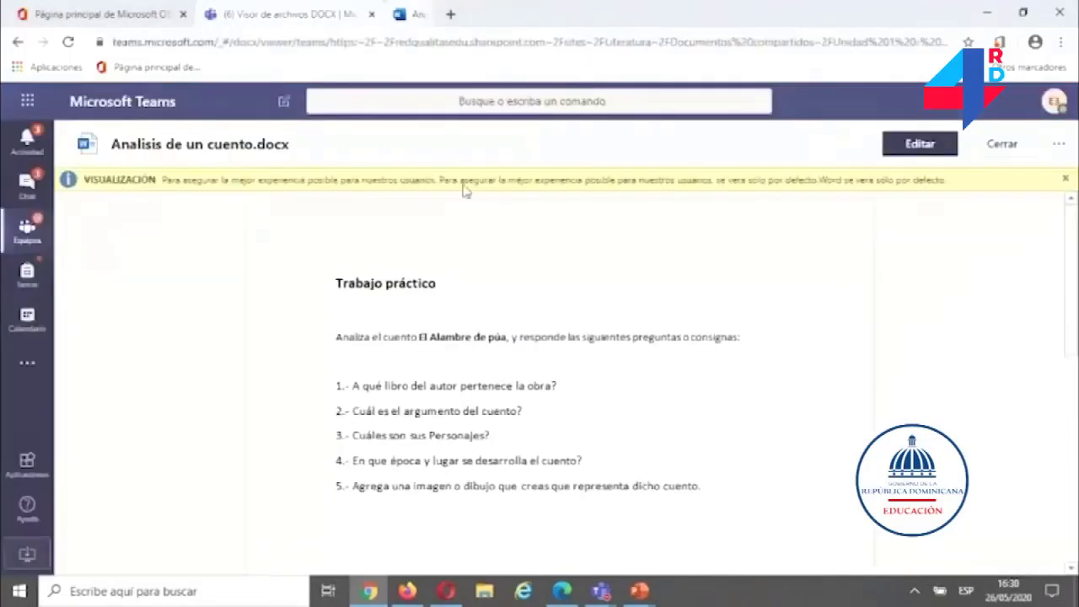
pyautogui.click(562, 590)
pyautogui.click(487, 394)
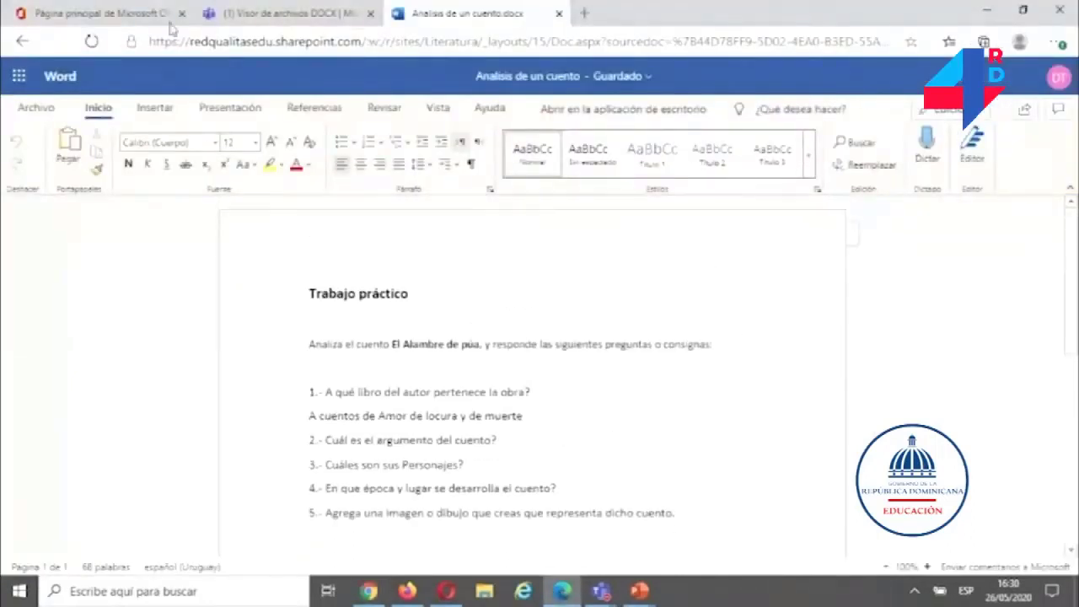
pyautogui.click(91, 40)
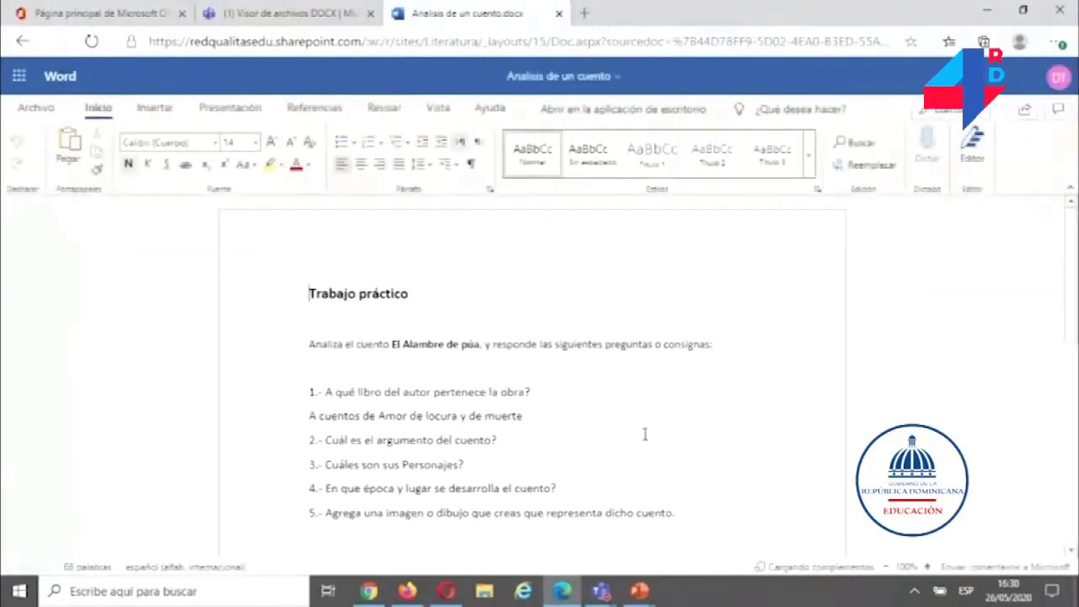
pyautogui.click(572, 412)
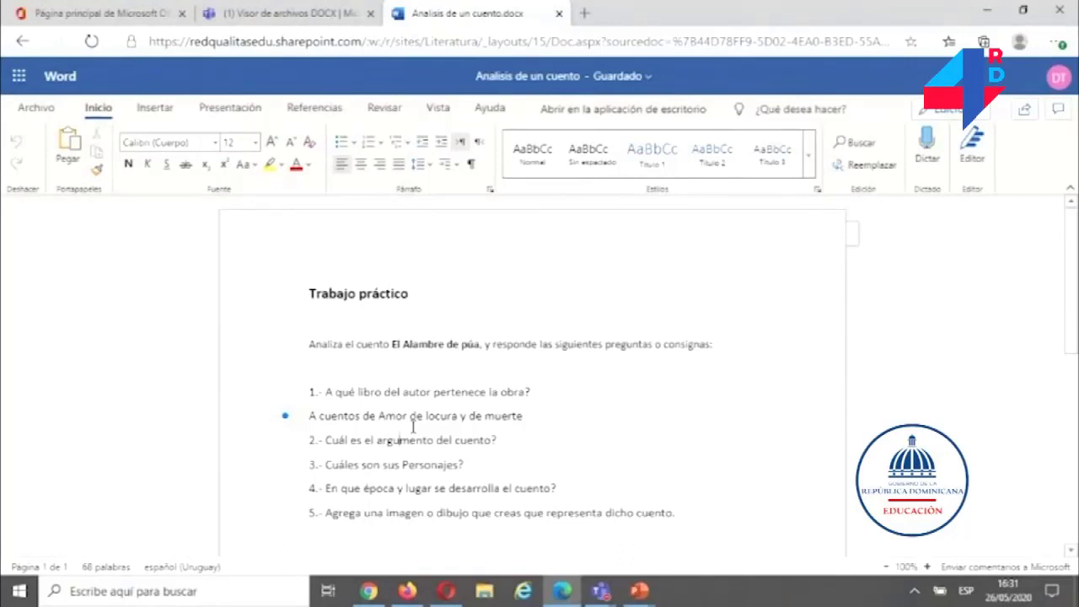
# - Open the version history of Analisis de un cuento and compare the teacher's earlier version with the student's latest one
pyautogui.click(533, 77)
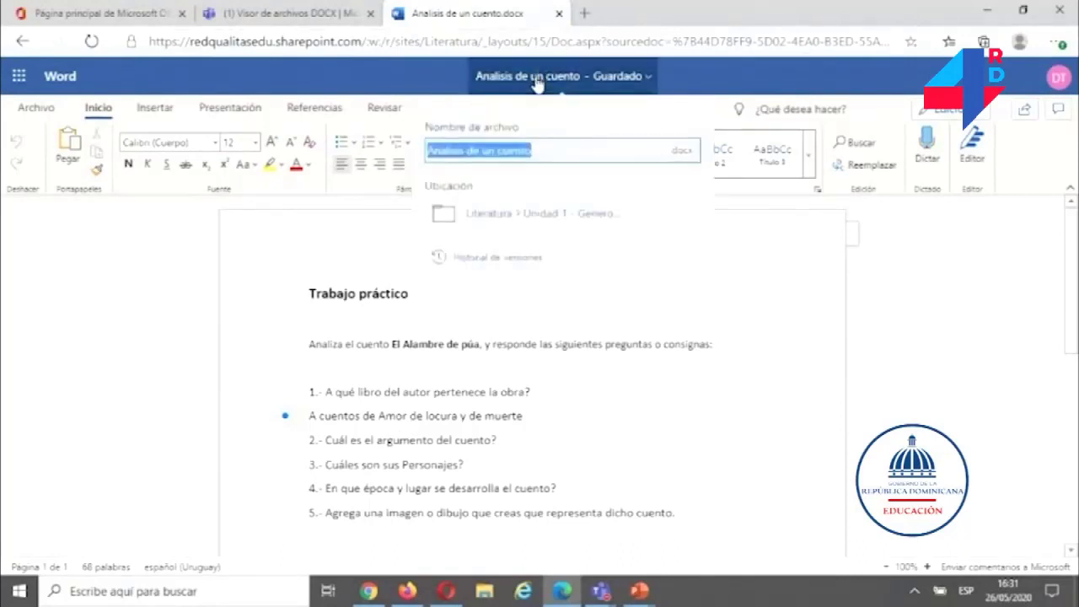
pyautogui.click(482, 263)
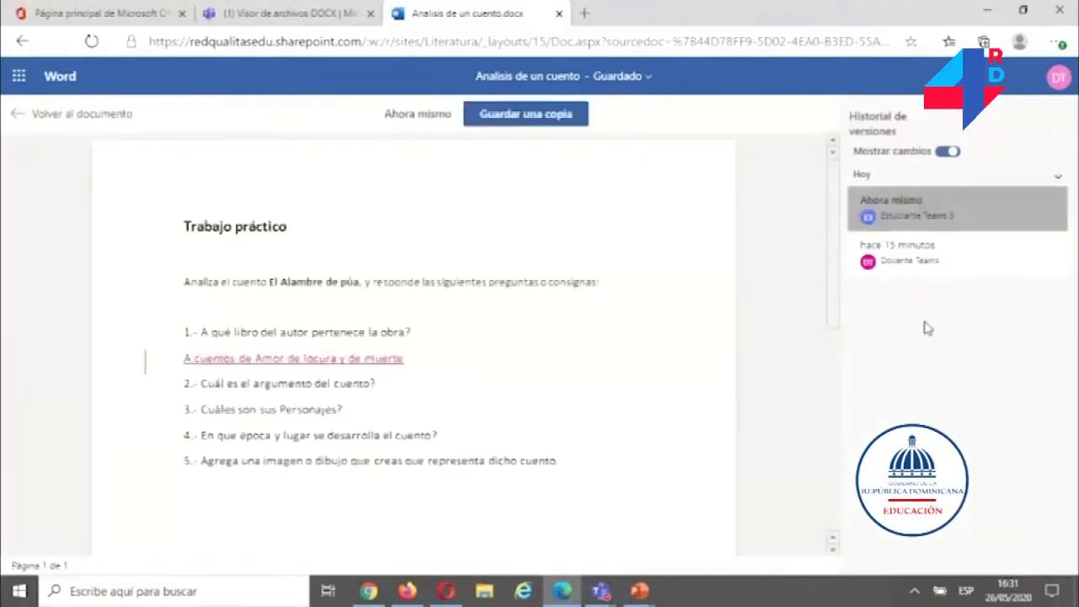
pyautogui.click(917, 266)
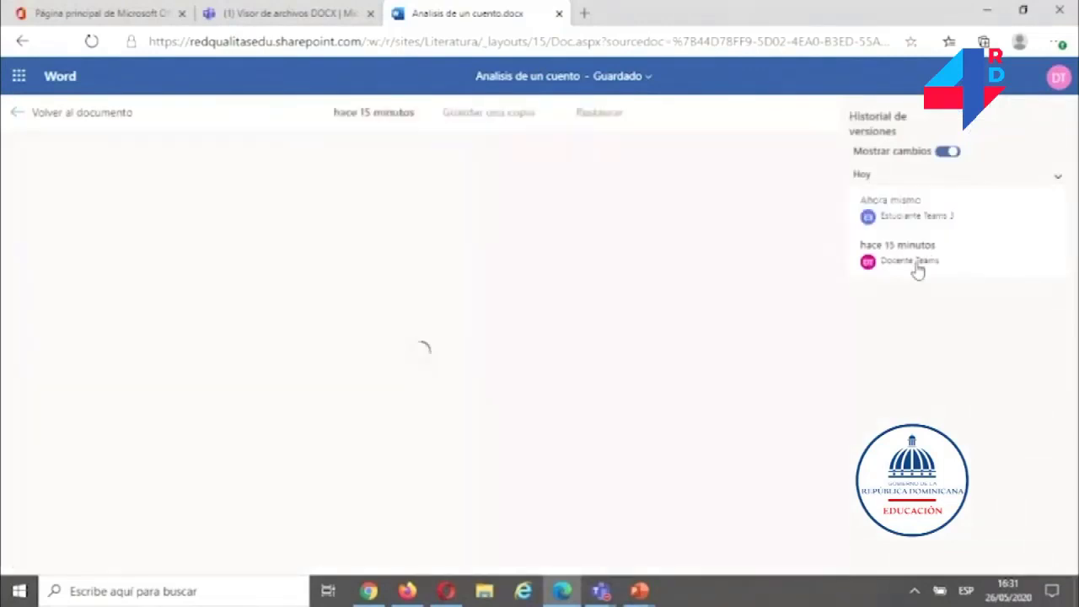
pyautogui.click(915, 218)
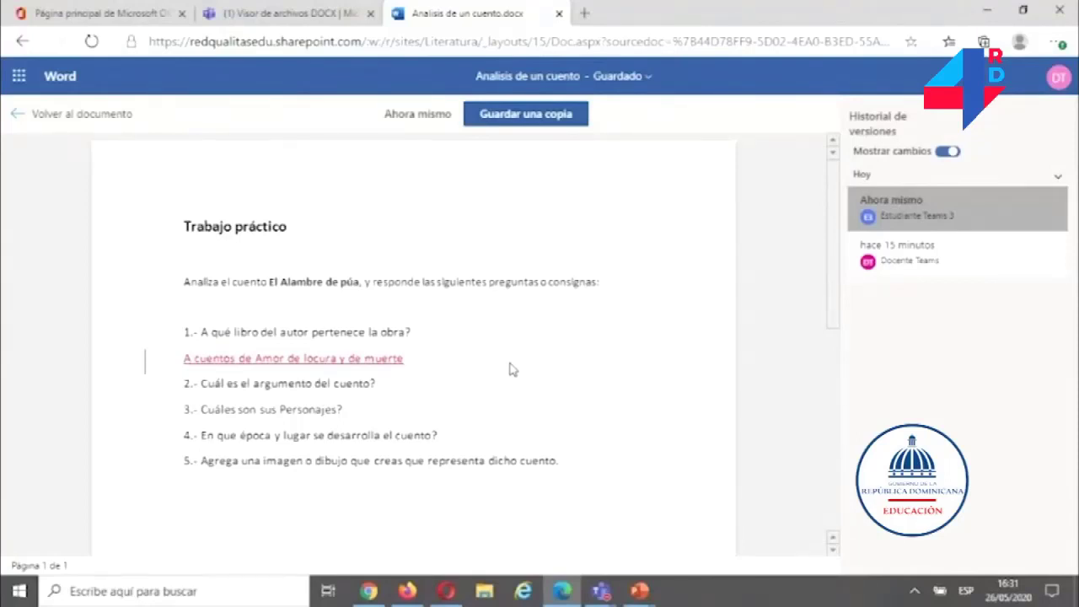
# - Leave the version history and close Analisis de un cuento.docx, returning to the unit's file list
pyautogui.click(19, 115)
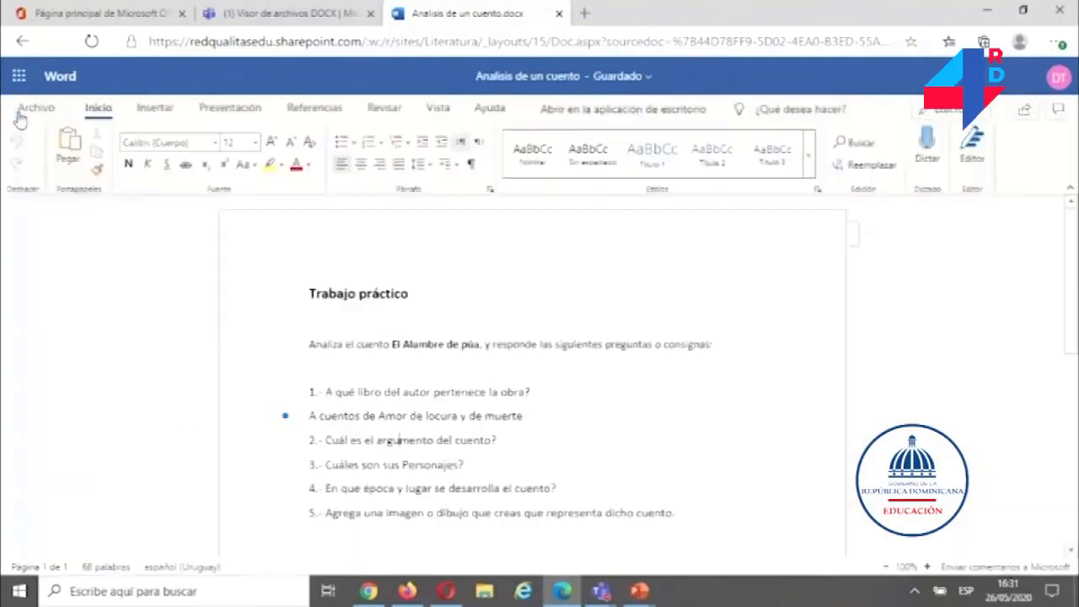
pyautogui.click(558, 14)
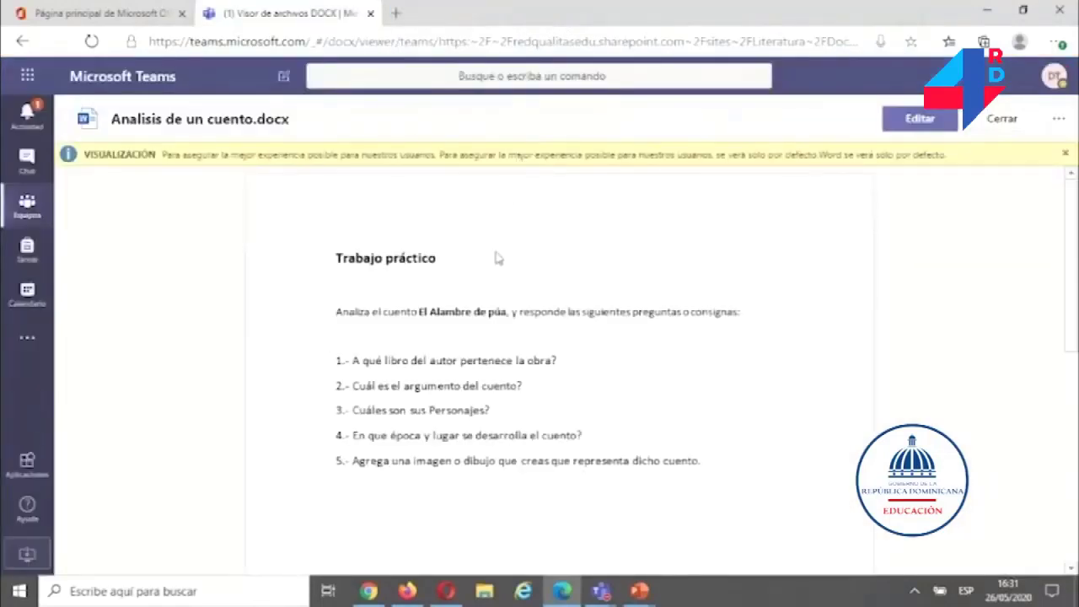
pyautogui.click(999, 120)
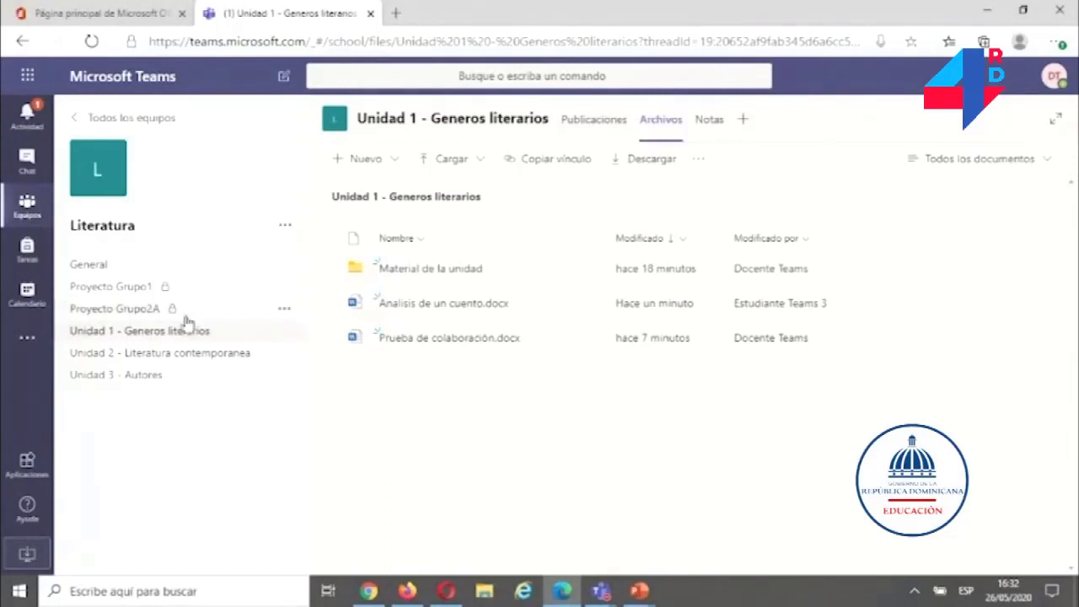
# - Open the assignments of the General channel and expand the Borradores section
pyautogui.click(93, 265)
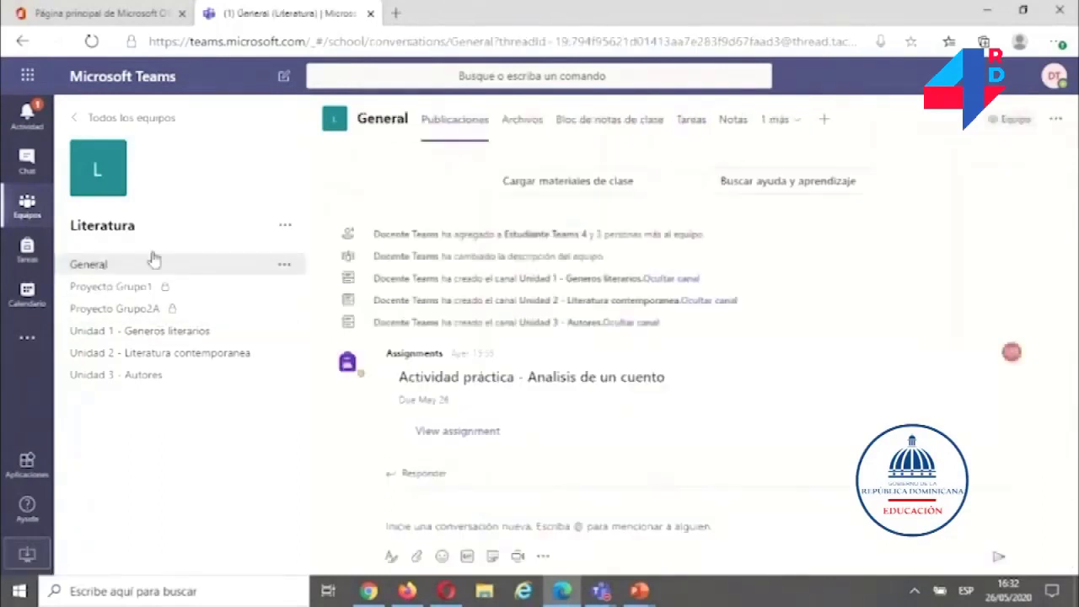
pyautogui.click(698, 124)
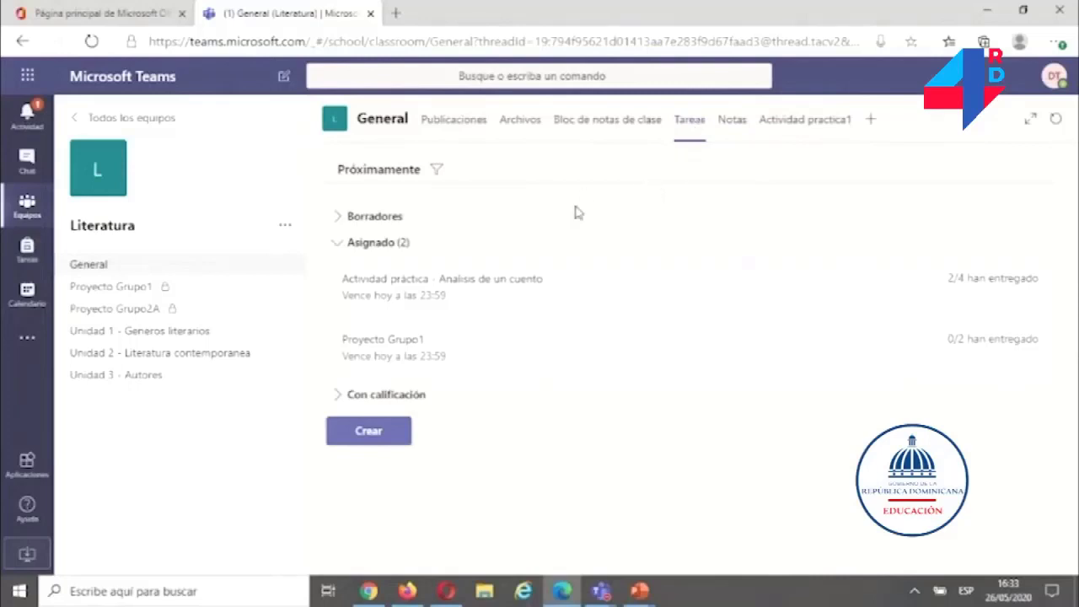
pyautogui.click(372, 219)
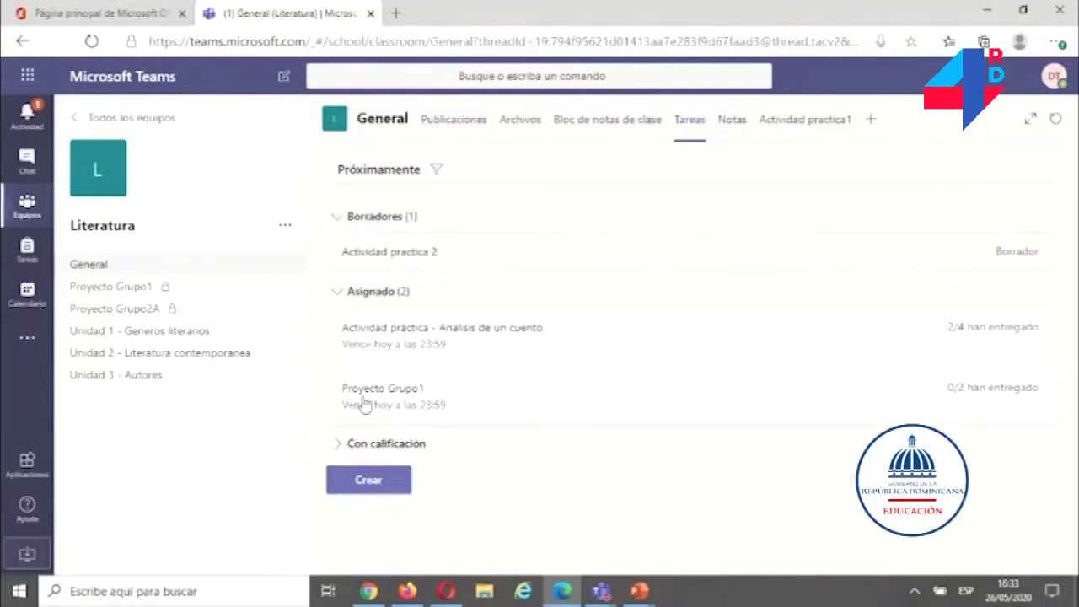
# - Expand the graded section and review the submission status of each student for Actividad práctica - Analisis de un cuento
pyautogui.click(366, 445)
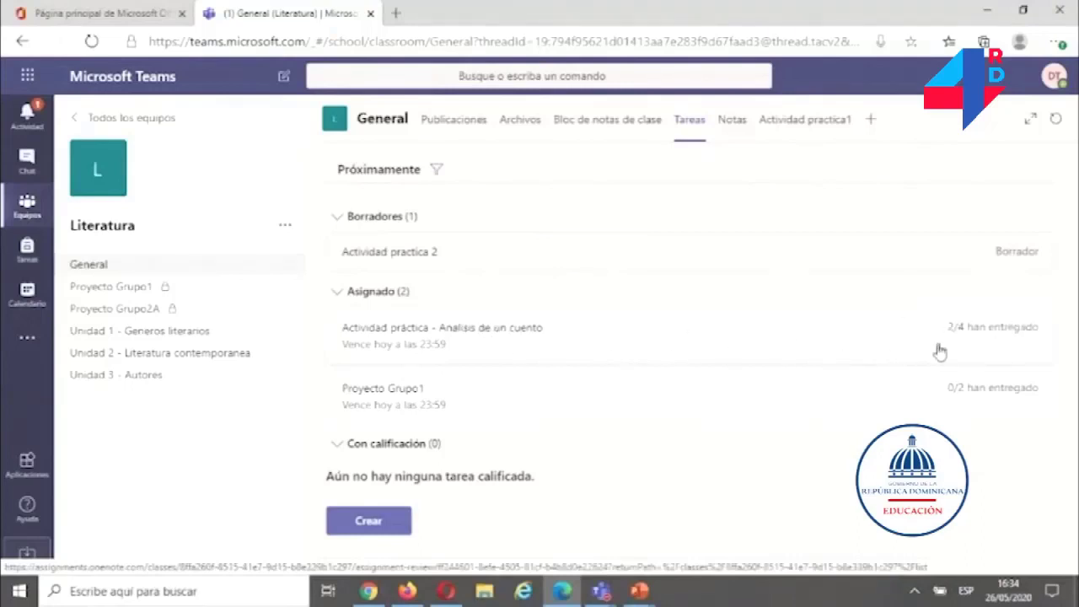
pyautogui.click(411, 347)
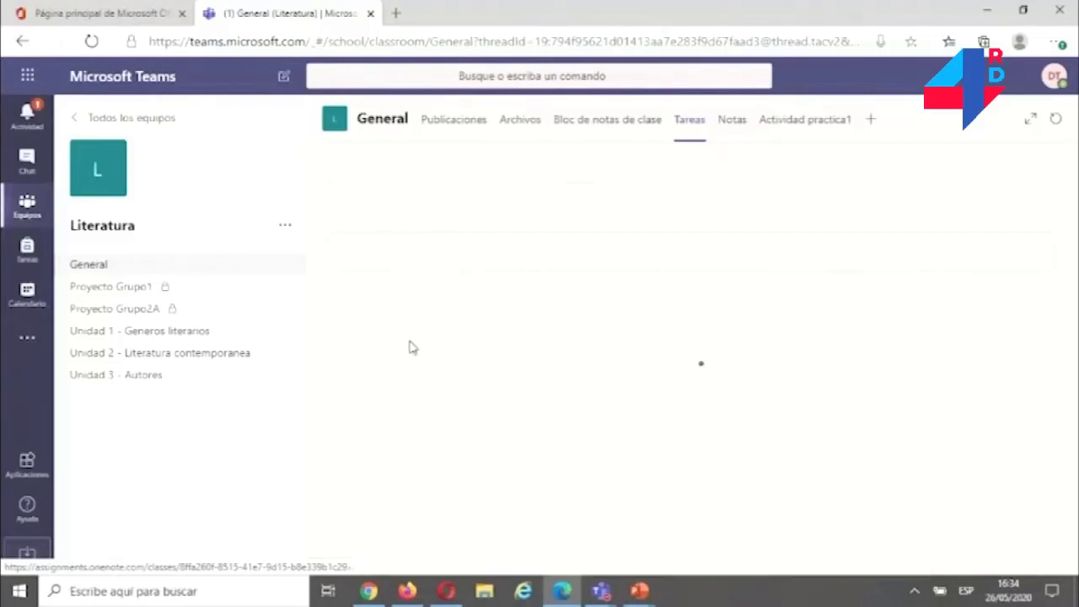
pyautogui.scroll(-2, 551, 291)
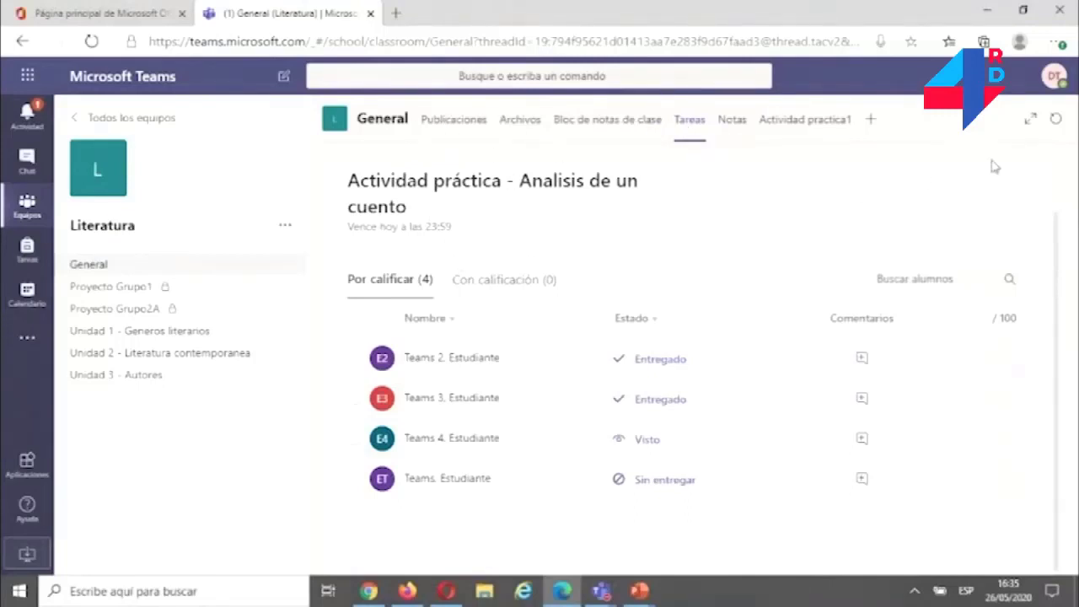
# - Check the graded assignments section of the General channel and view the class gradebook
pyautogui.click(733, 123)
pyautogui.click(687, 124)
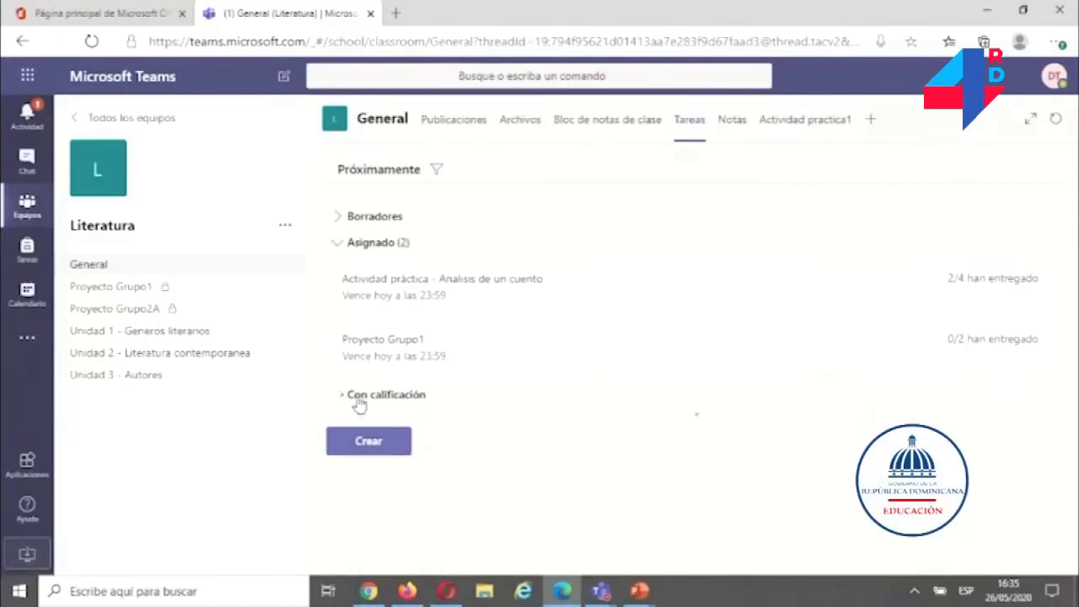
pyautogui.click(360, 403)
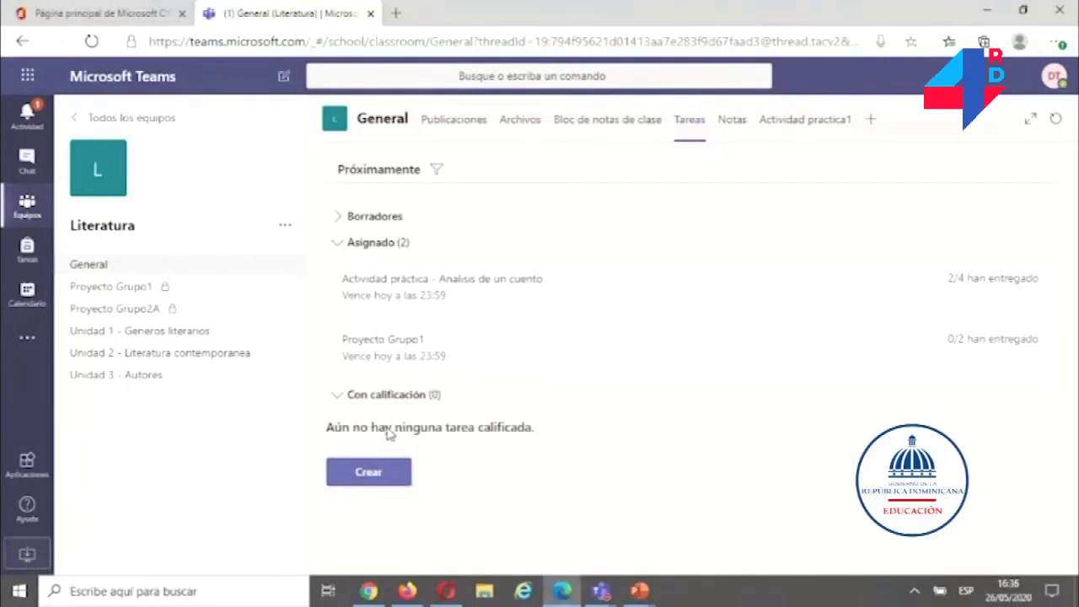
pyautogui.click(730, 122)
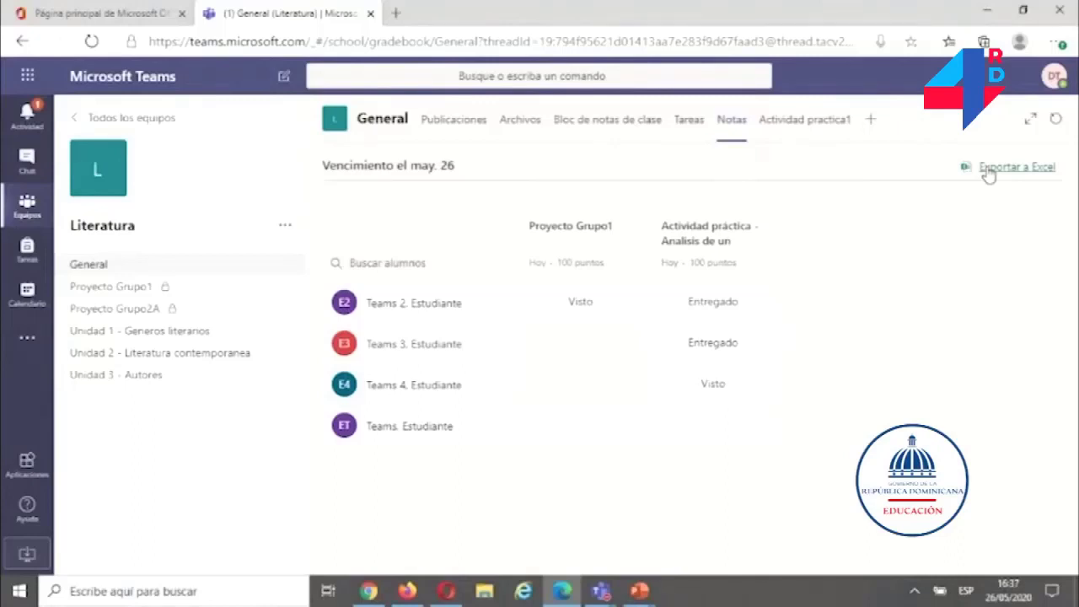
# - Create a new assignment in the General channel with the title Proyecto Grupo 2
pyautogui.click(685, 124)
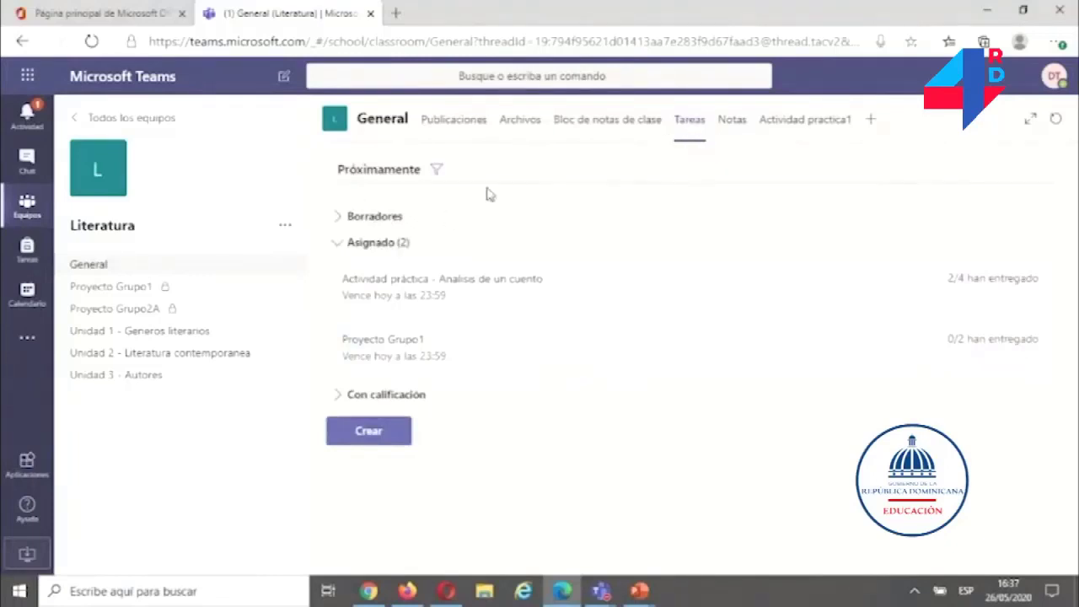
pyautogui.click(357, 435)
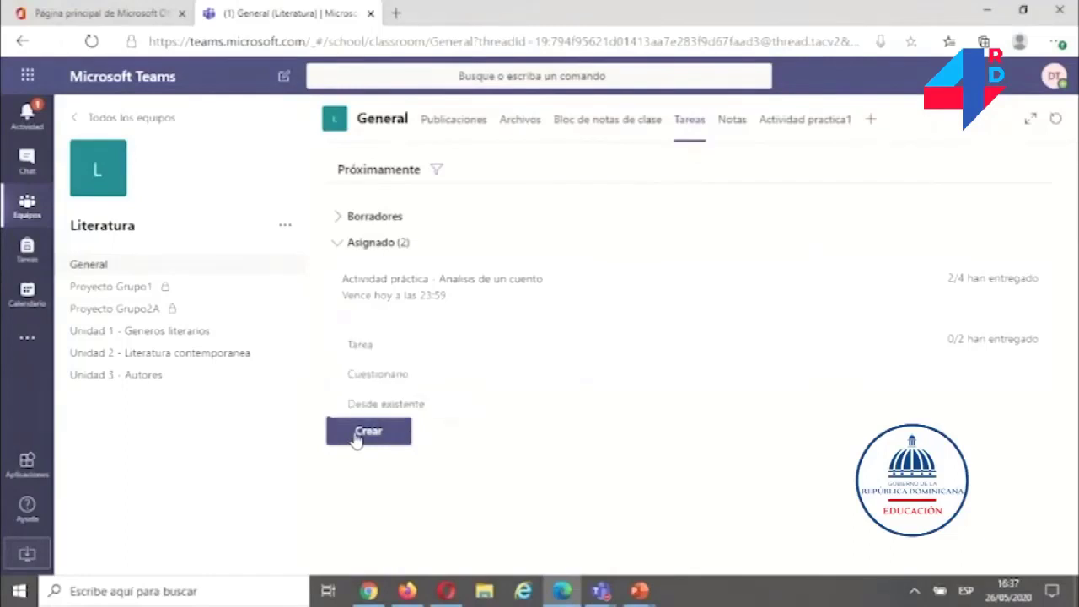
pyautogui.click(415, 347)
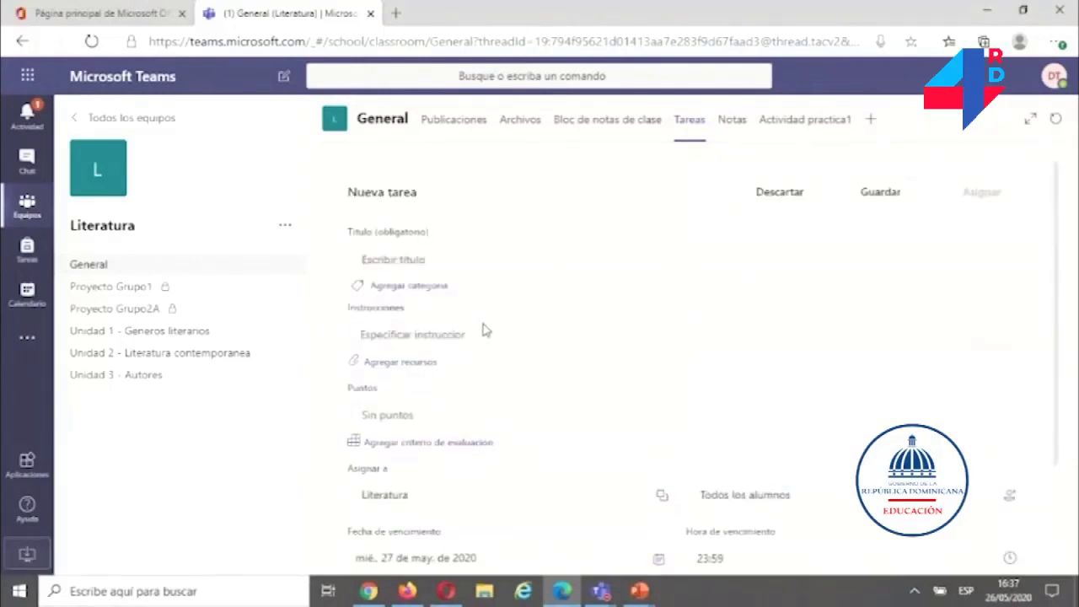
pyautogui.click(381, 258)
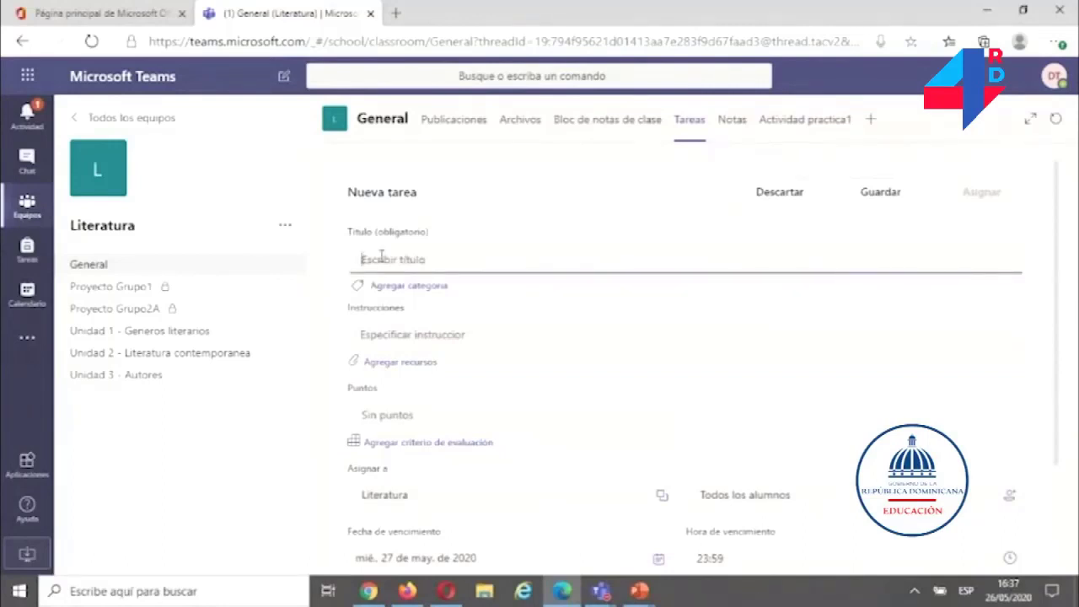
pyautogui.write('P')
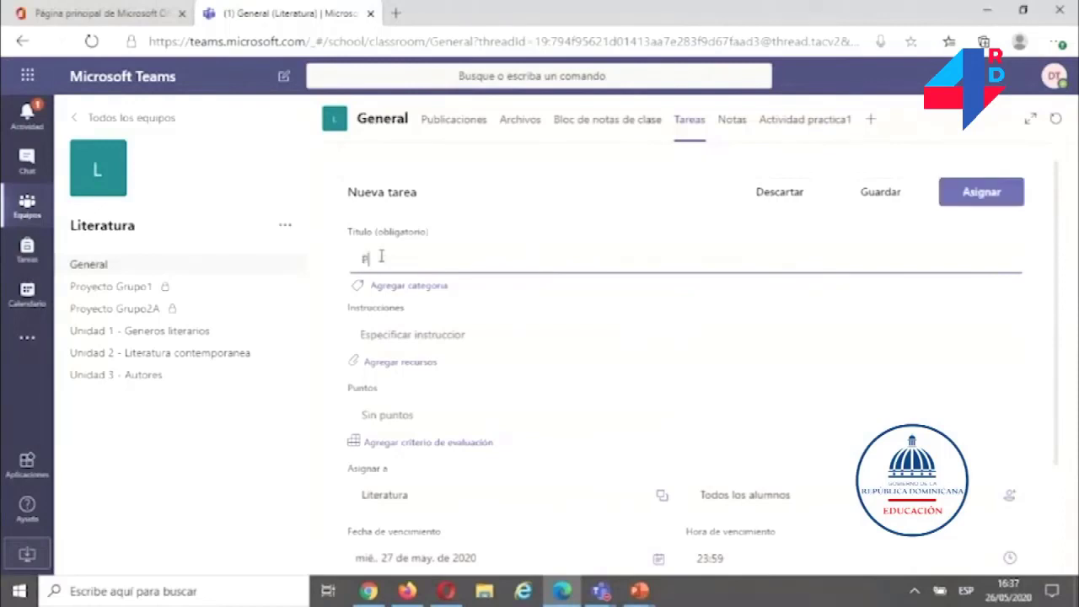
pyautogui.write('royecto Grupo 2')
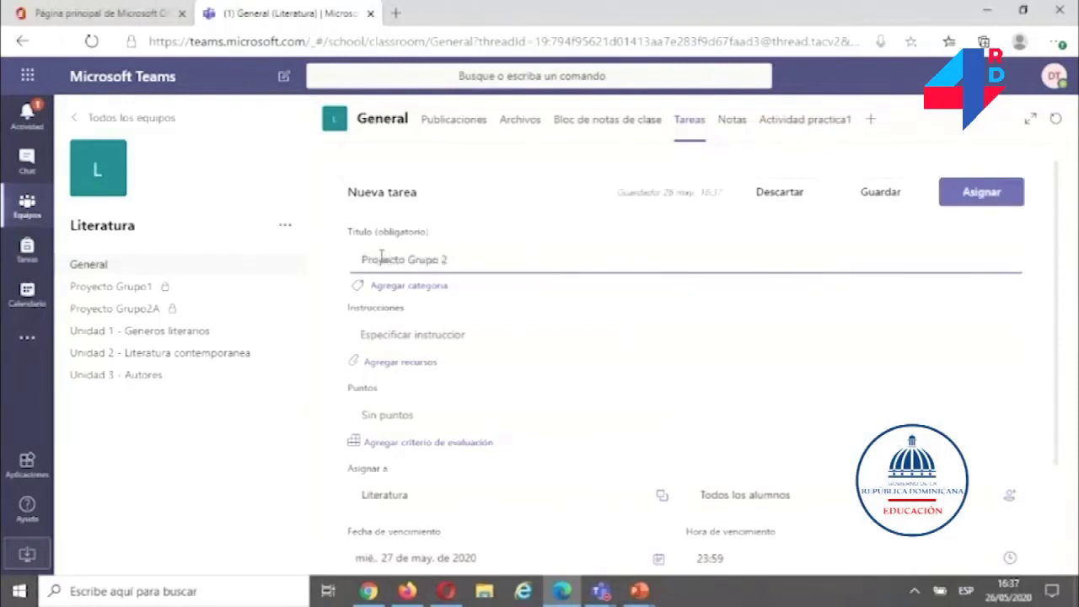
# - Add the Proyecto category to the assignment and open its instructions for editing
pyautogui.click(402, 290)
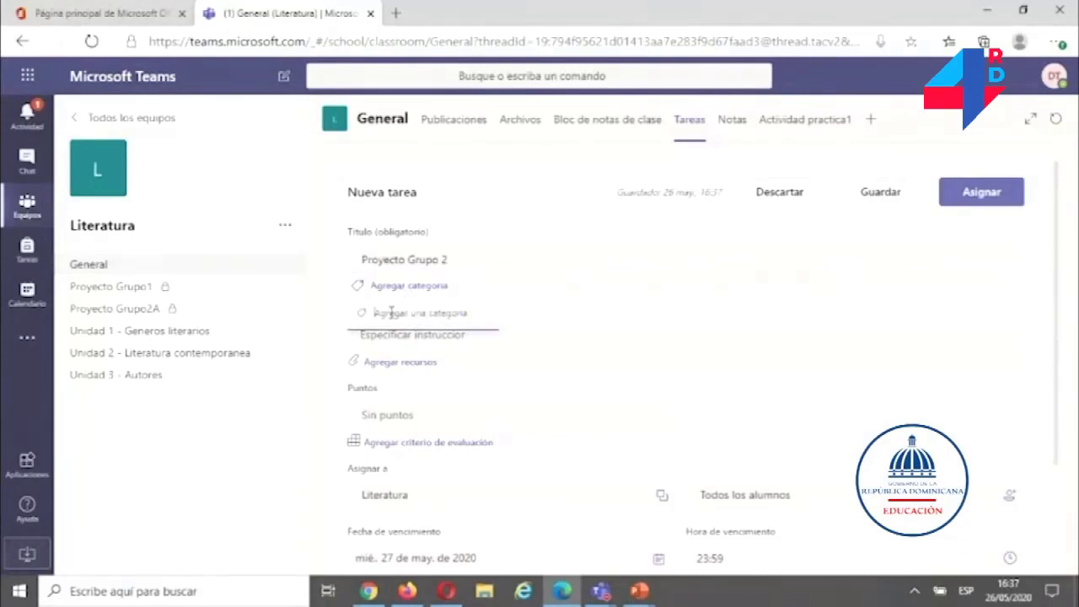
pyautogui.write('P')
pyautogui.press('BackSpace')
pyautogui.press('Return')
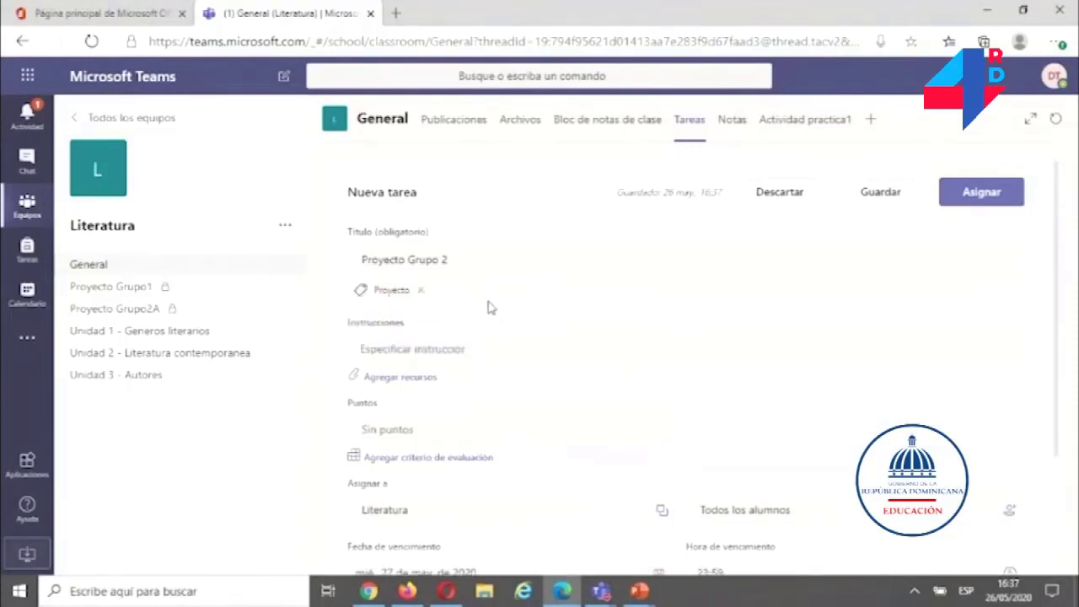
pyautogui.click(382, 347)
pyautogui.click(398, 381)
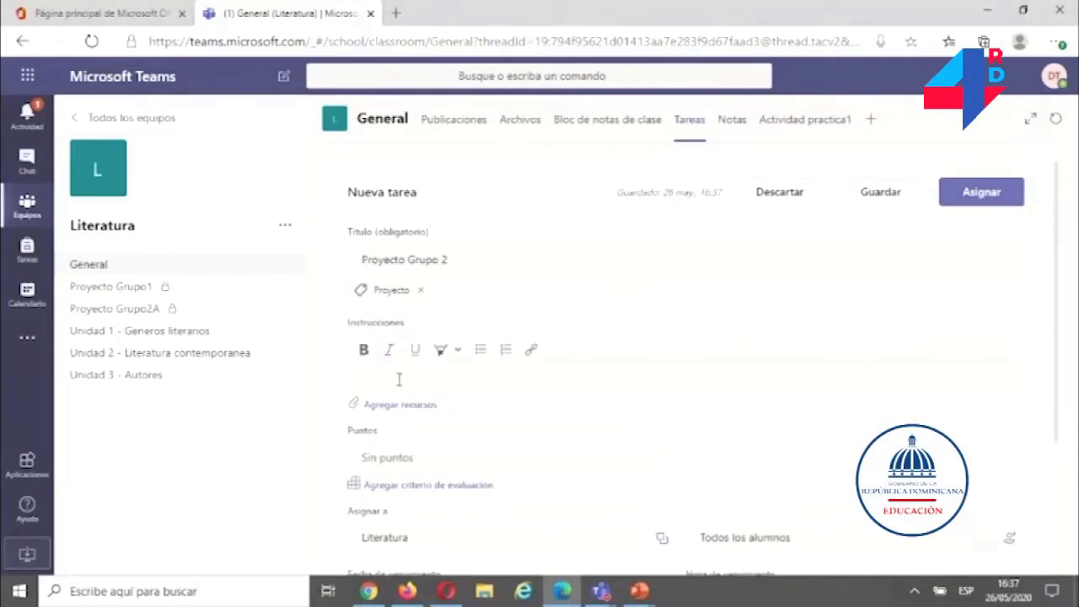
pyautogui.write('Deb')
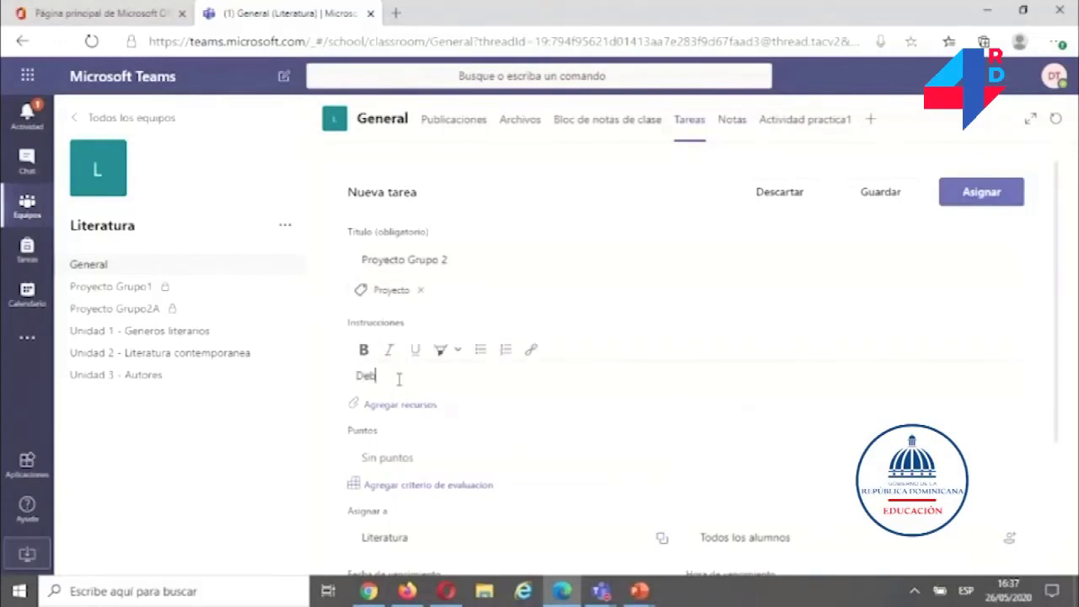
pyautogui.write('erá comp')
pyautogui.press('BackSpace')
pyautogui.press('BackSpace')
pyautogui.press('BackSpace')
pyautogui.press('BackSpace')
pyautogui.press('BackSpace')
pyautogui.press('BackSpace')
pyautogui.press('BackSpace')
pyautogui.press('BackSpace')
pyautogui.press('BackSpace')
pyautogui.press('BackSpace')
# - Write the assignment instructions "Las pautas de la tarea se encuentran en el documento que adjunto."
pyautogui.write('Las pautas de la tarea')
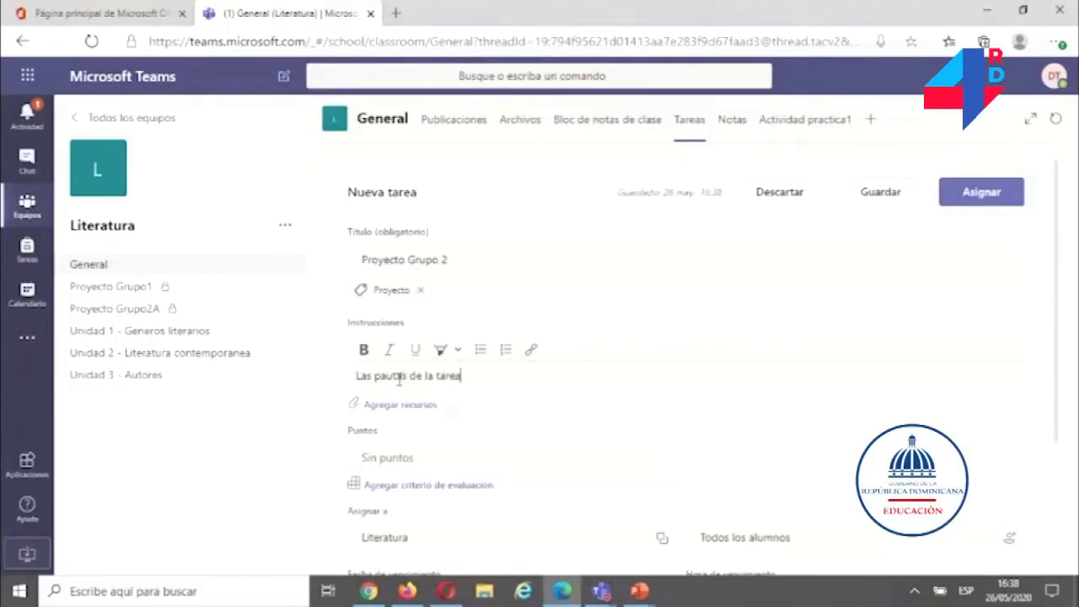
pyautogui.write(' se encuentran en el docu')
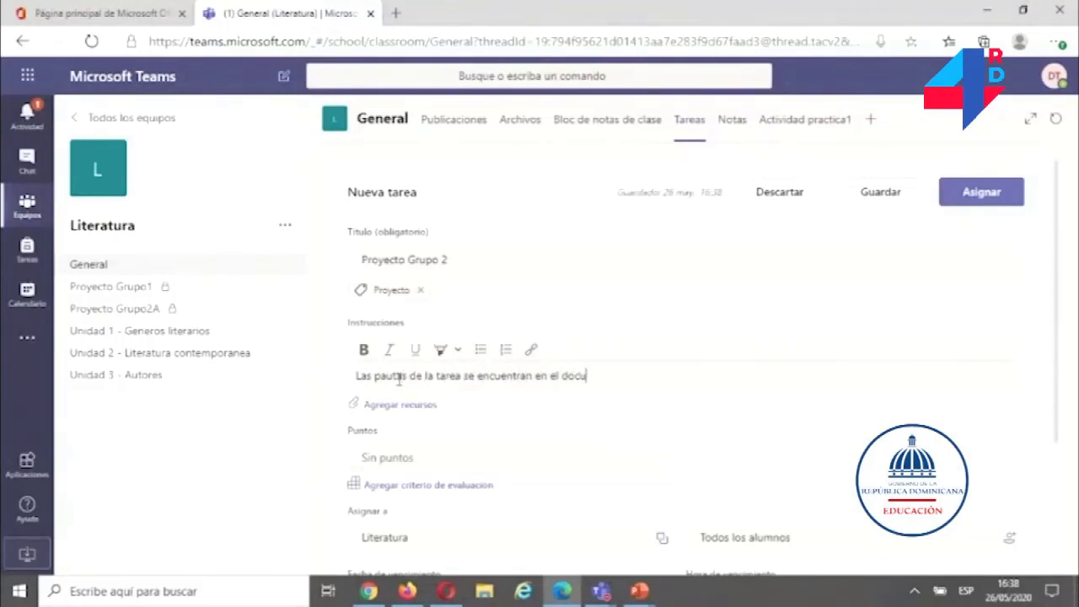
pyautogui.write('mento que adjunto.')
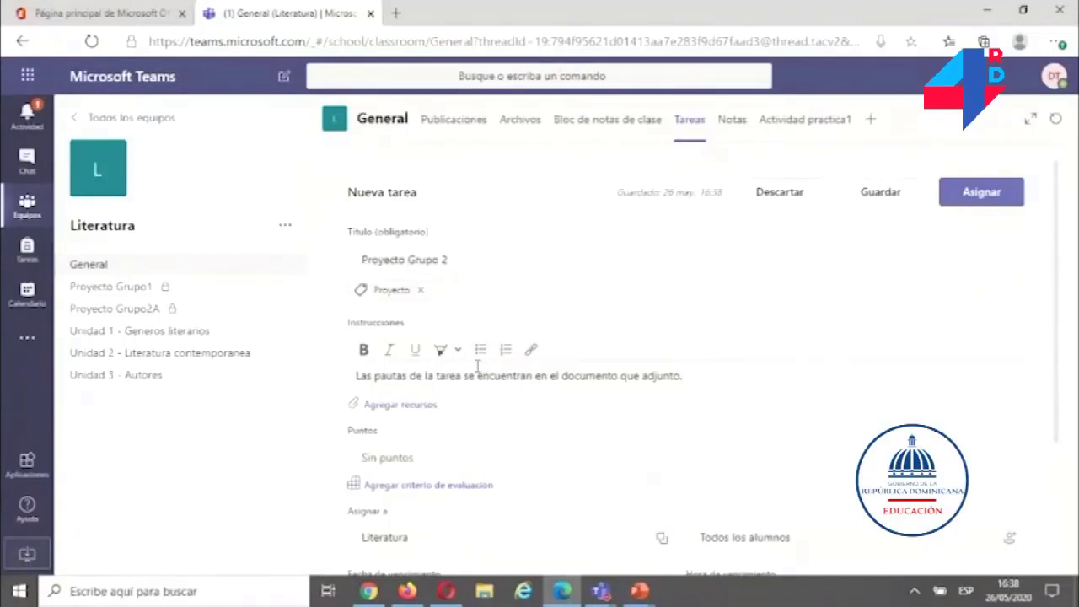
# - Attach Leyendas urbanas.pdf from the device to the assignment, save it as a draft, and expand the drafts section
pyautogui.click(400, 405)
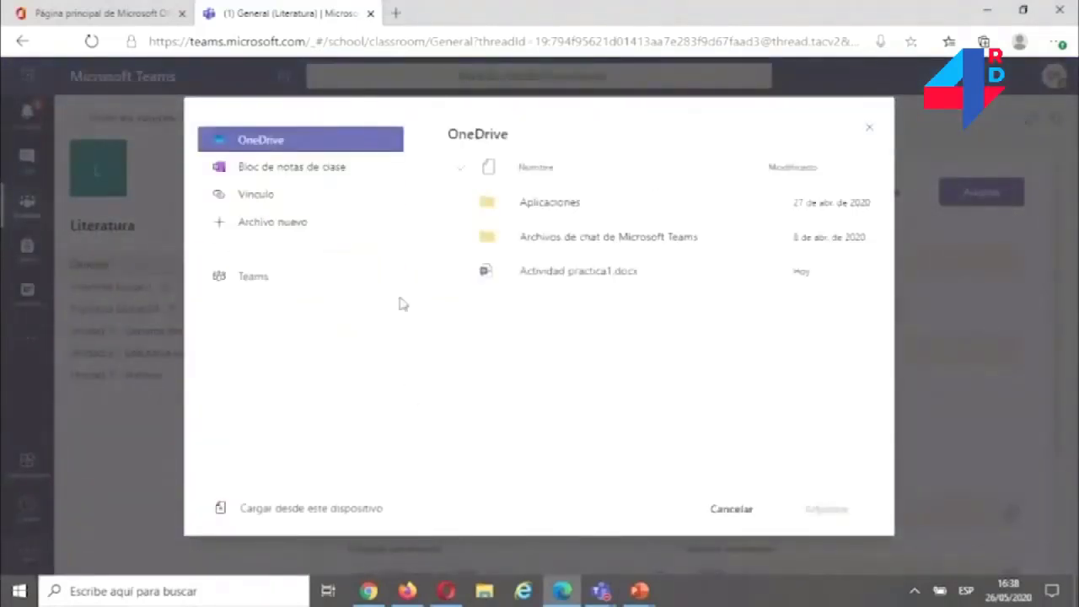
pyautogui.click(270, 511)
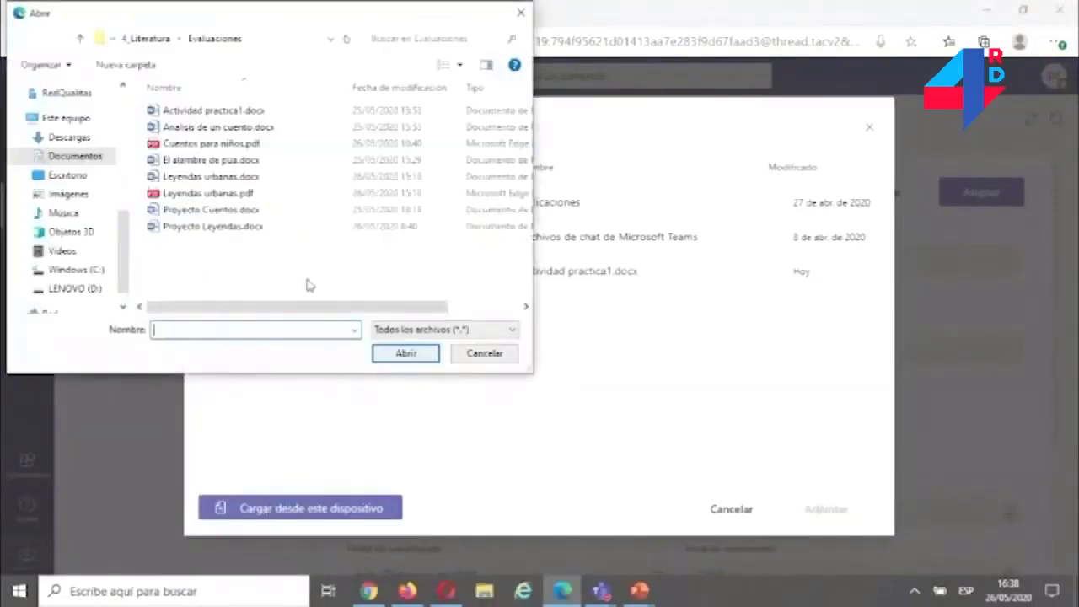
pyautogui.doubleClick(200, 193)
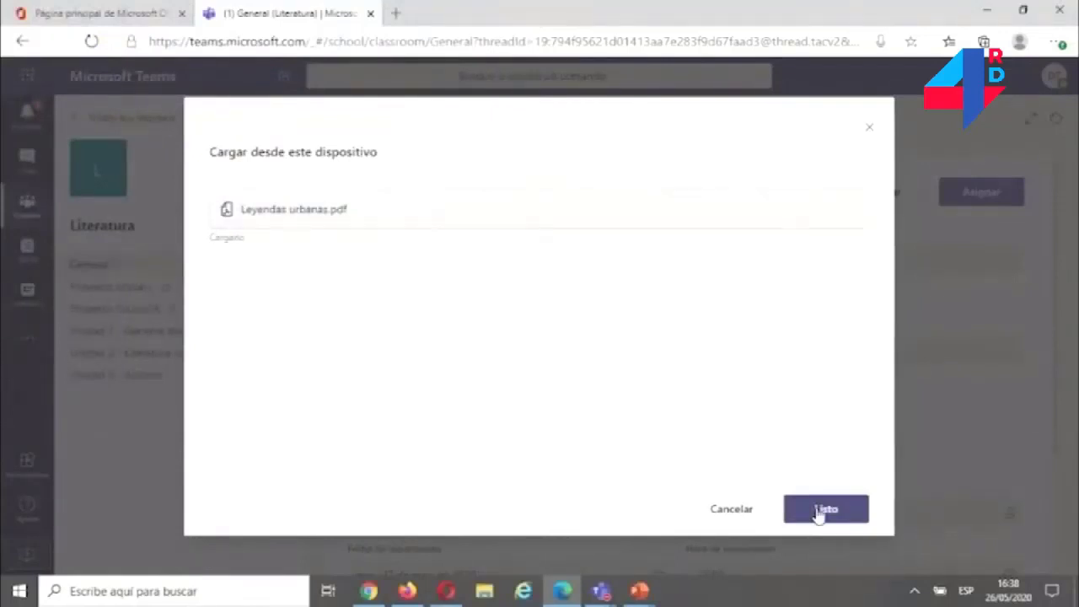
pyautogui.click(820, 511)
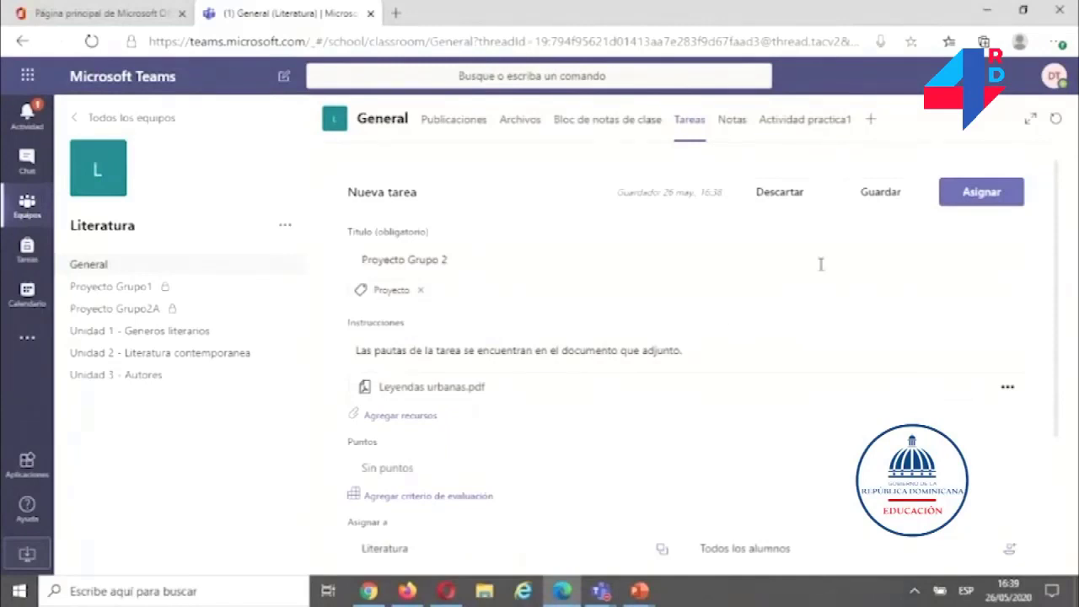
pyautogui.click(880, 193)
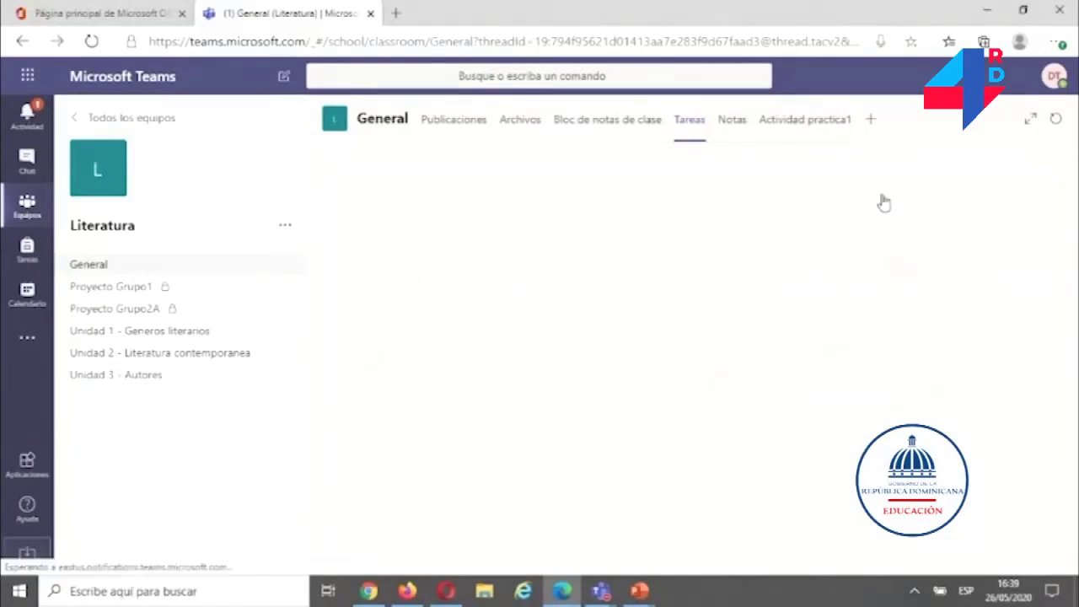
pyautogui.click(347, 216)
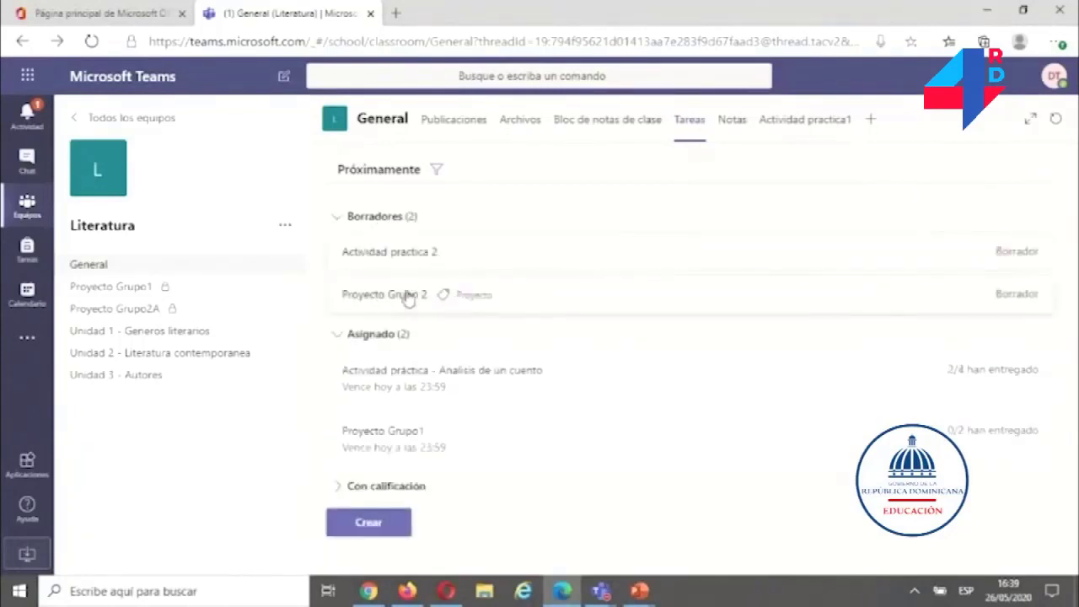
# - Upload Leyendas urbanas.docx from the Evaluaciones folder to the files of the Proyecto Grupo2A channel
pyautogui.click(110, 308)
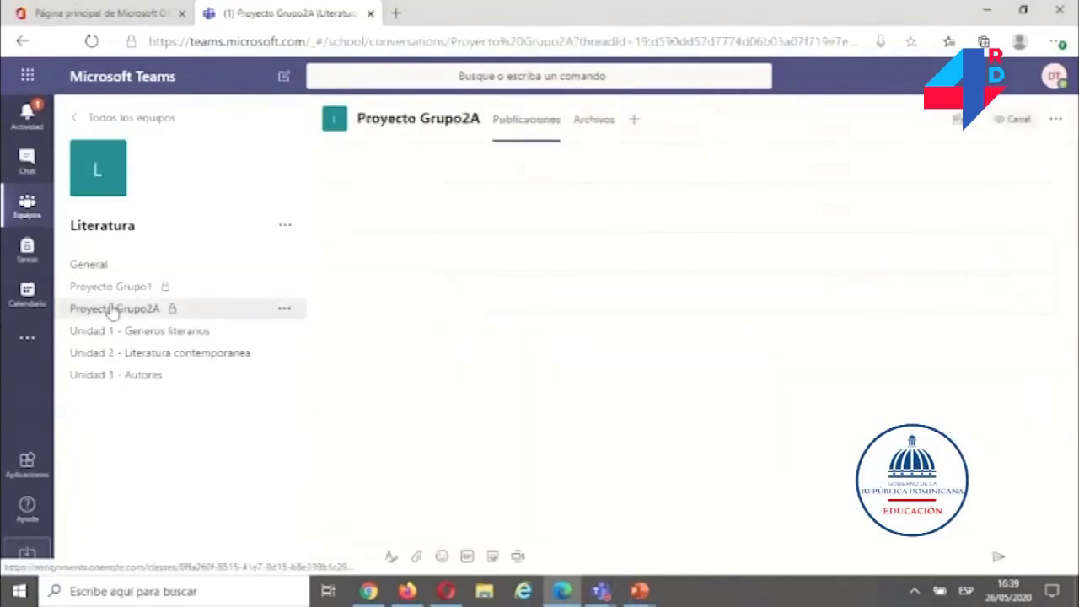
pyautogui.click(598, 125)
pyautogui.click(473, 162)
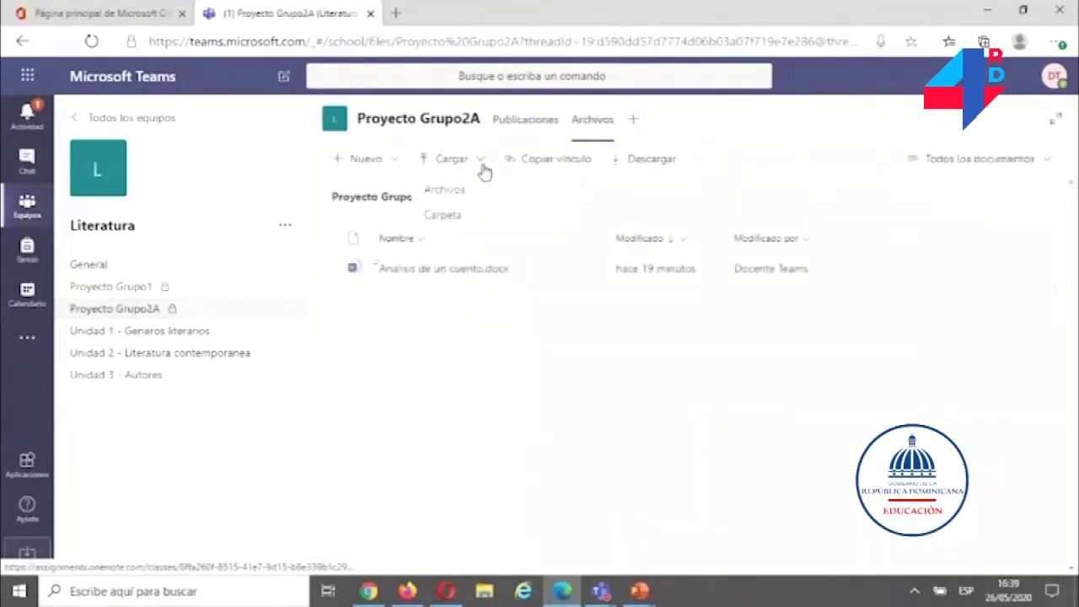
pyautogui.click(450, 189)
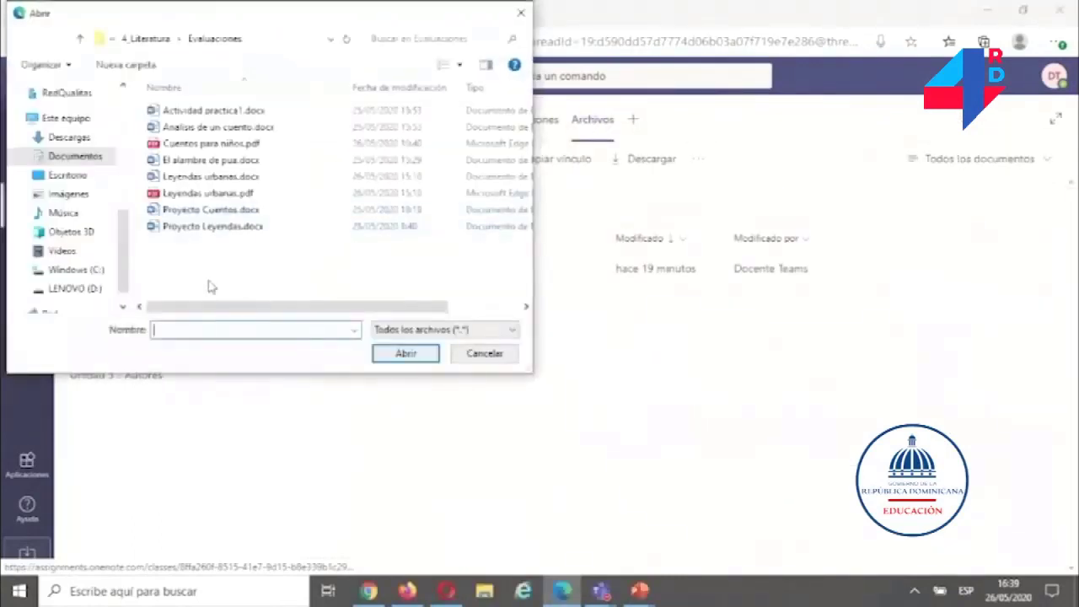
pyautogui.click(188, 179)
pyautogui.click(405, 353)
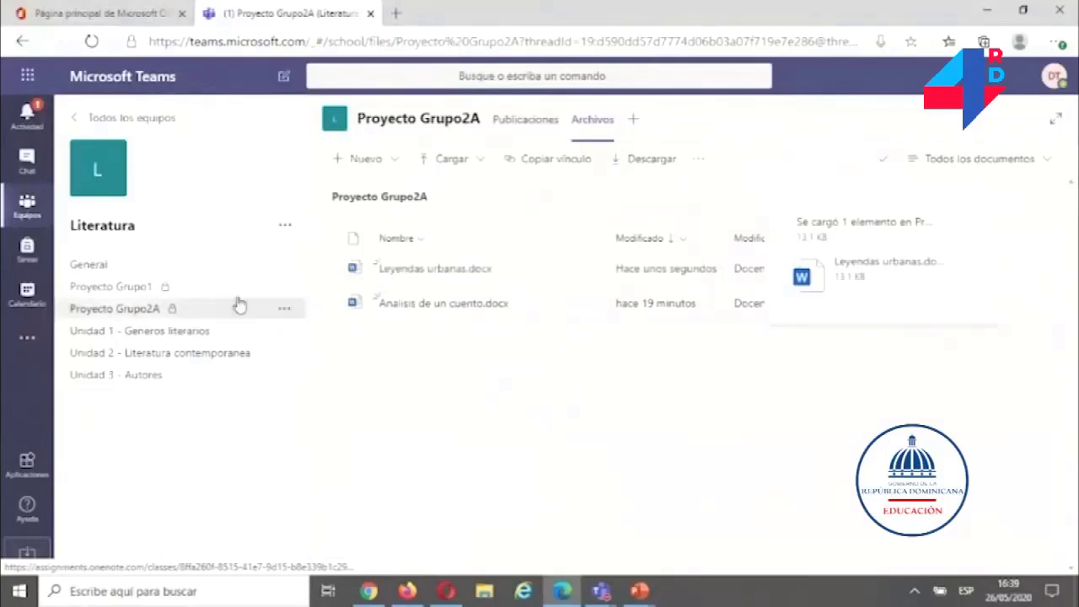
# - Return to the General channel's assignments, reopen the Proyecto Grupo 2 draft, and review its settings
pyautogui.click(123, 267)
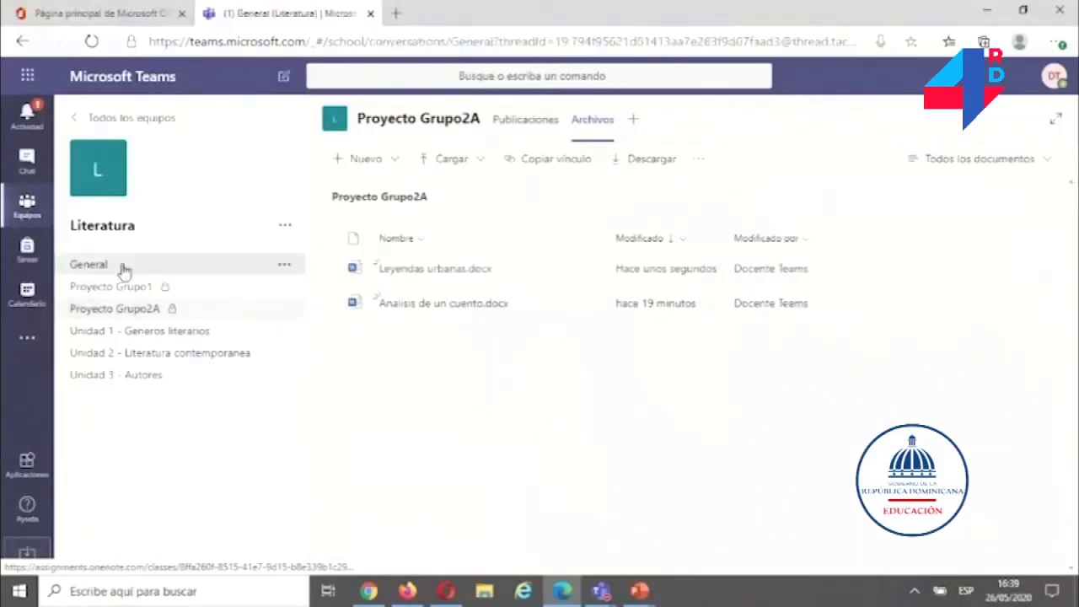
pyautogui.click(689, 119)
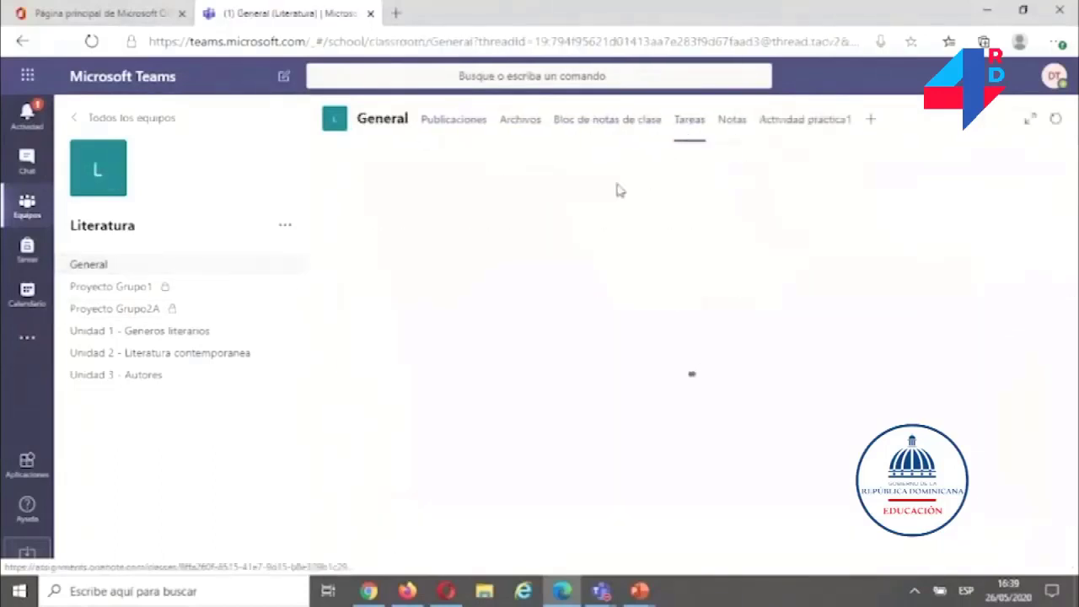
pyautogui.click(379, 216)
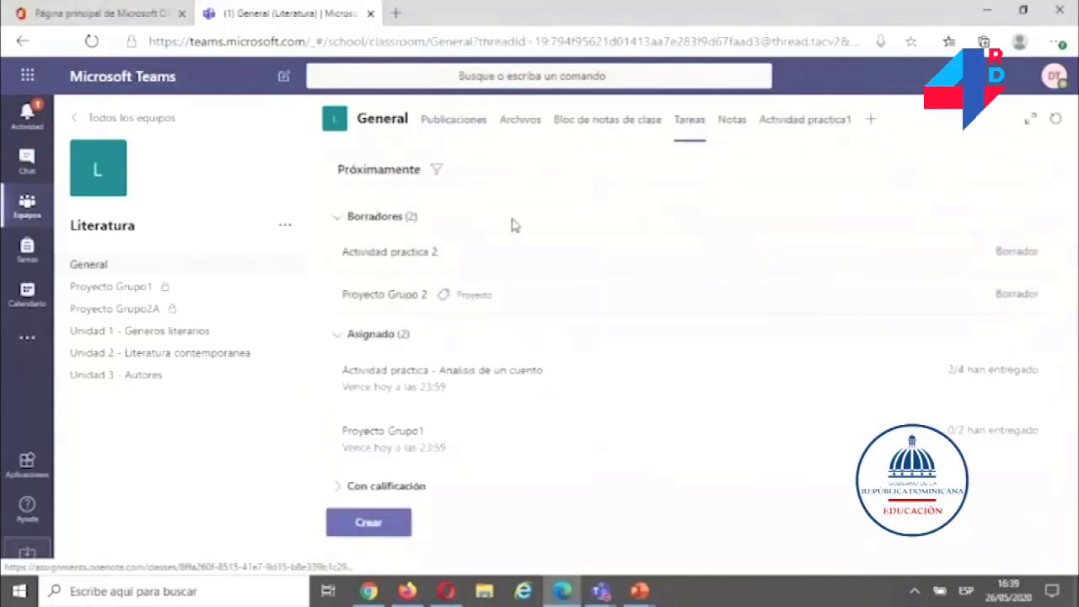
pyautogui.click(398, 297)
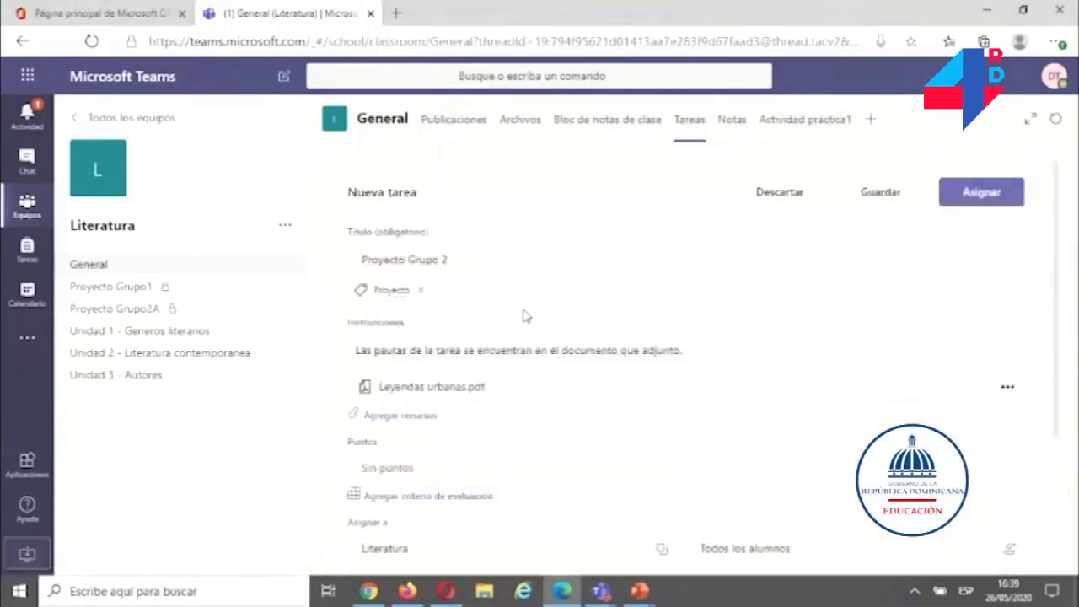
pyautogui.scroll(-3, 523, 316)
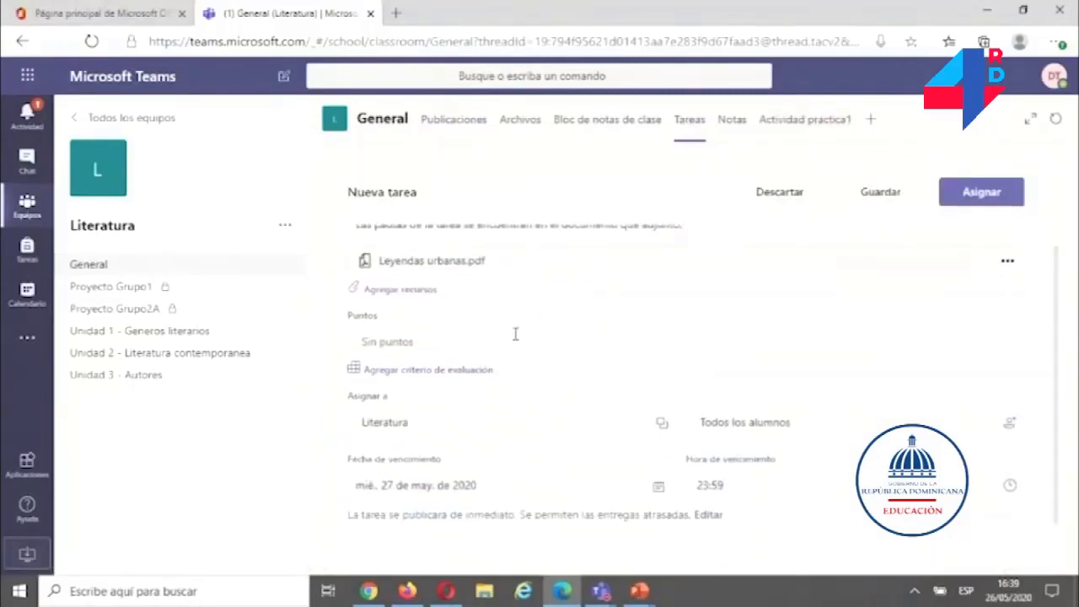
pyautogui.scroll(3, 514, 325)
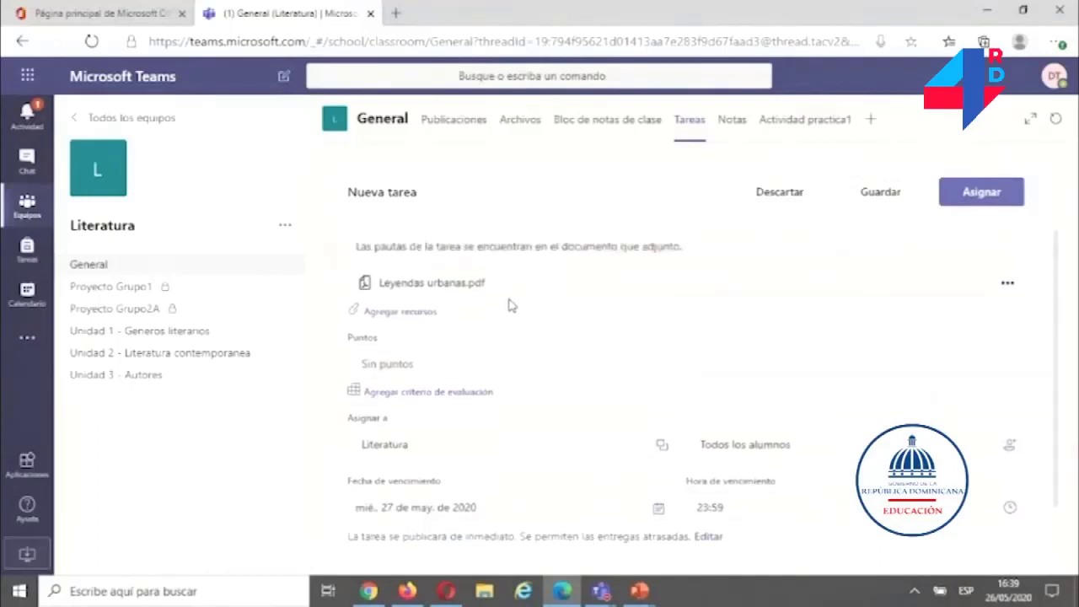
# - Copy the link to Analisis de un cuento.docx from the files of the Proyecto Grupo2A channel
pyautogui.click(93, 312)
pyautogui.click(594, 137)
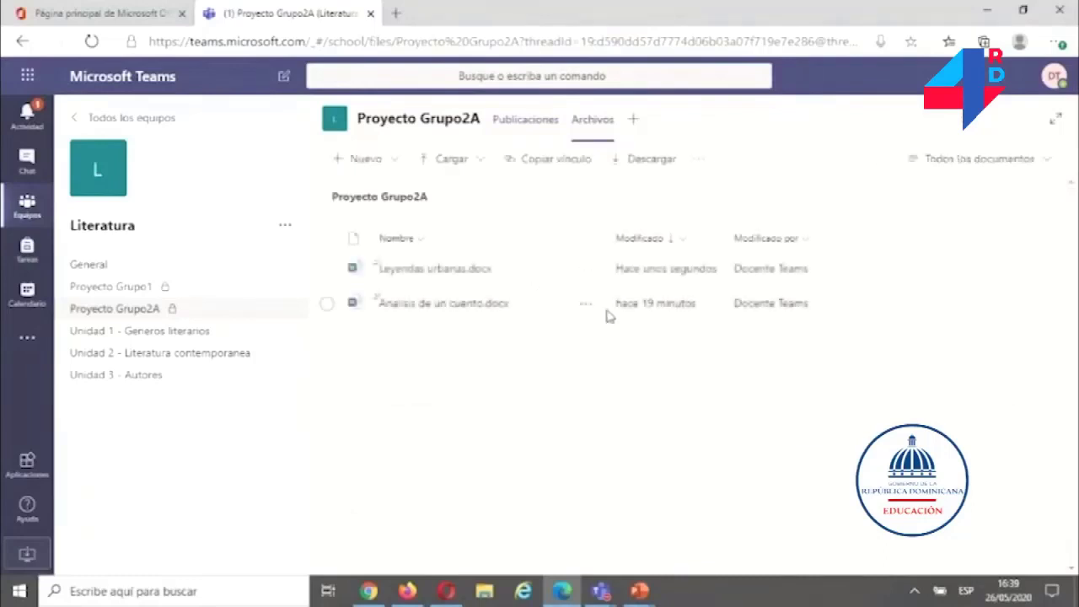
pyautogui.click(584, 306)
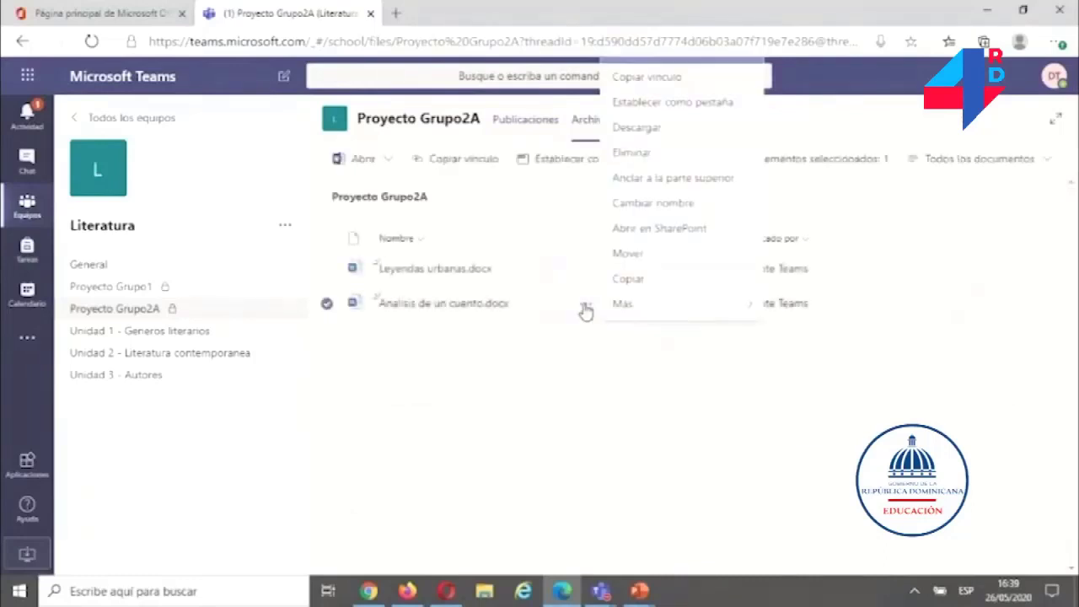
pyautogui.click(670, 82)
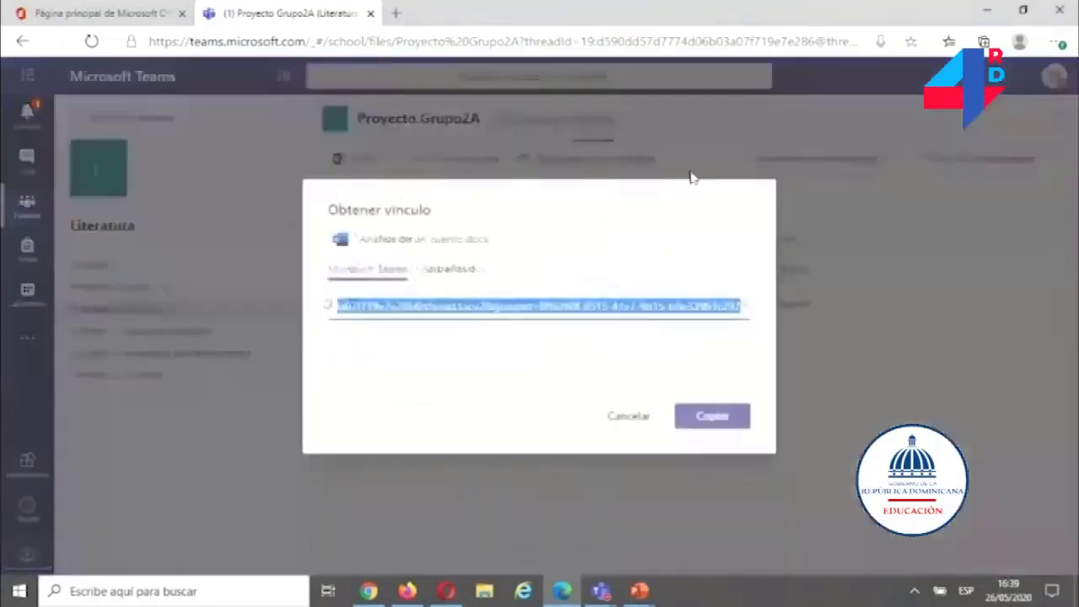
pyautogui.click(707, 416)
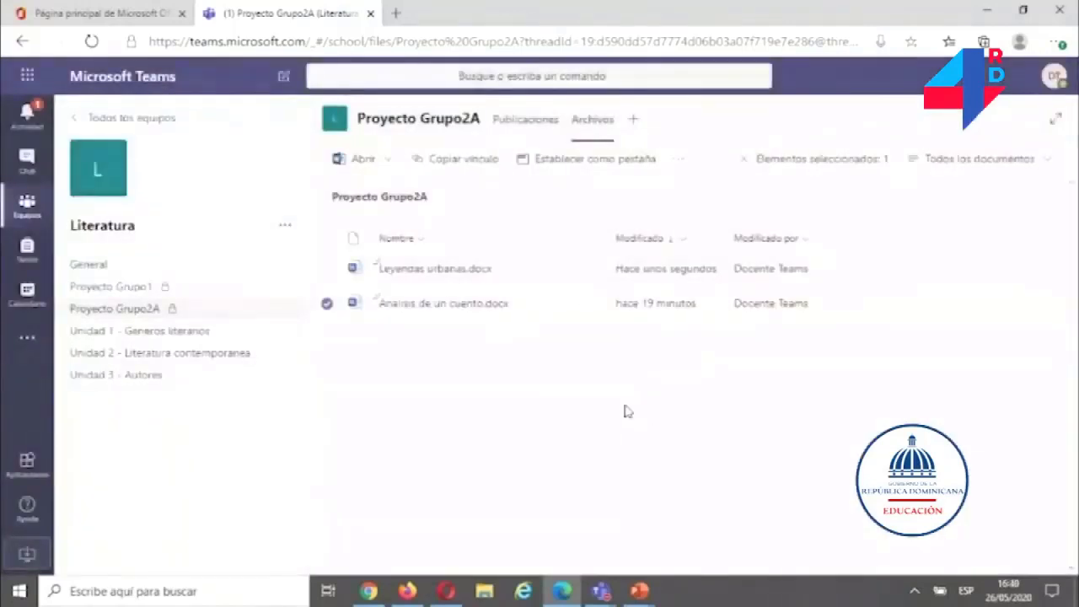
# - Return to the General channel's assignments and reopen the Proyecto Grupo 2 draft
pyautogui.click(89, 264)
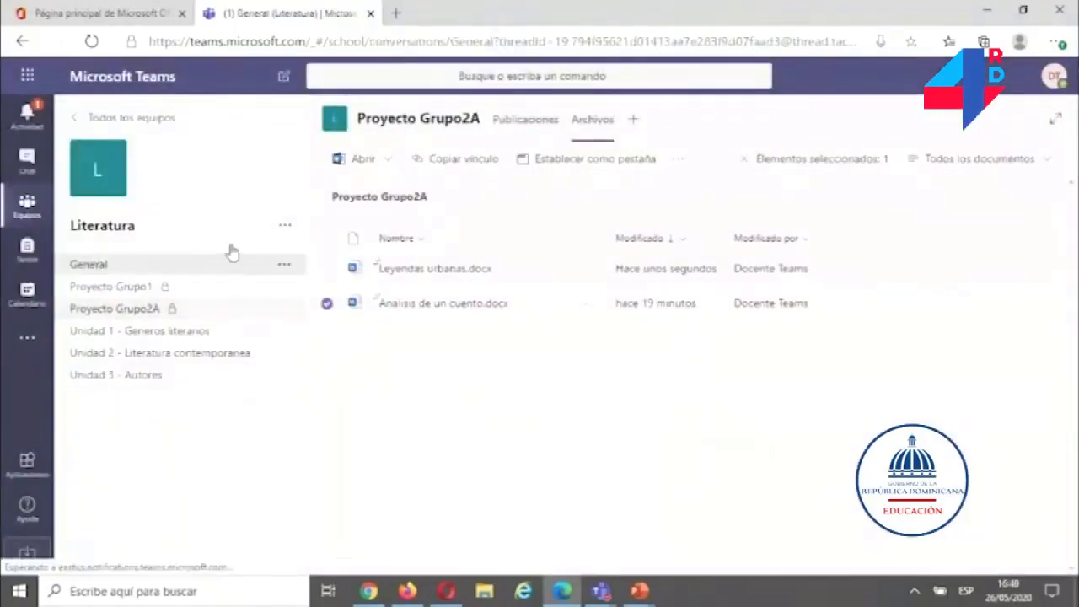
pyautogui.click(689, 119)
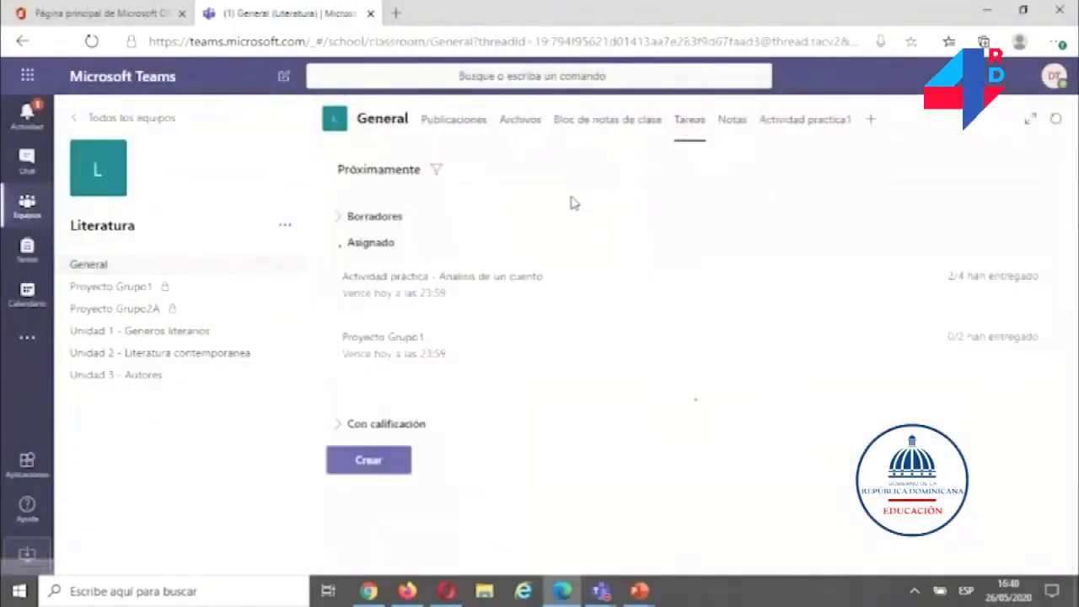
pyautogui.click(385, 348)
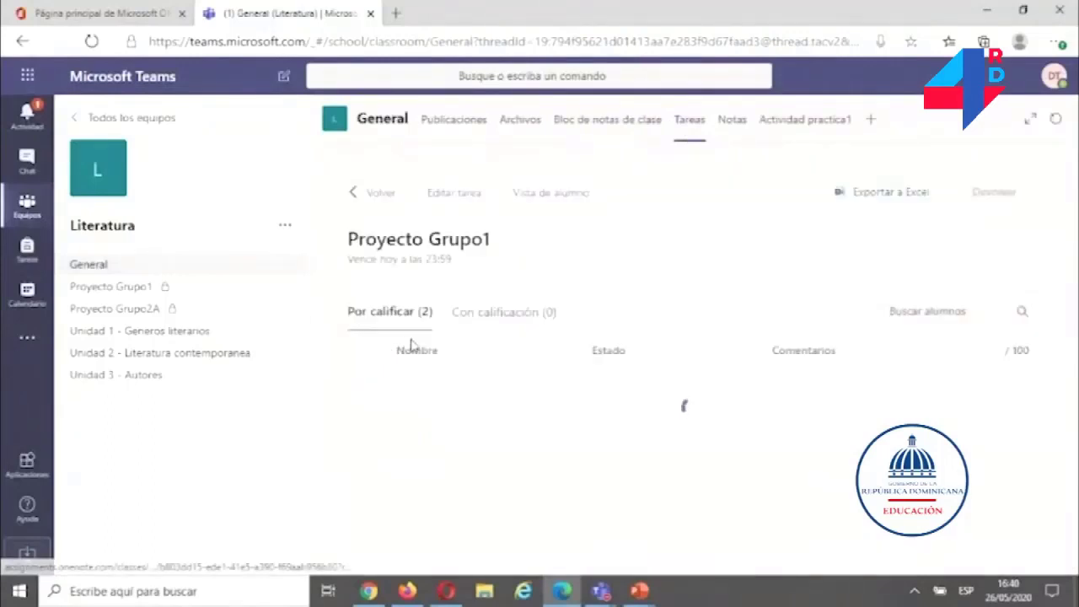
pyautogui.click(360, 191)
pyautogui.click(357, 217)
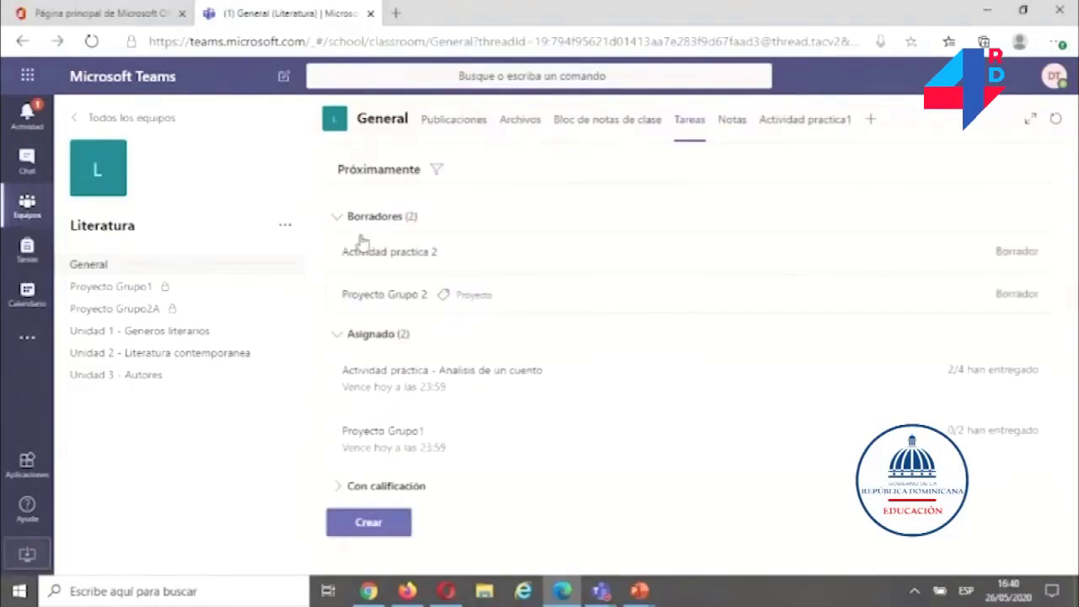
pyautogui.click(371, 294)
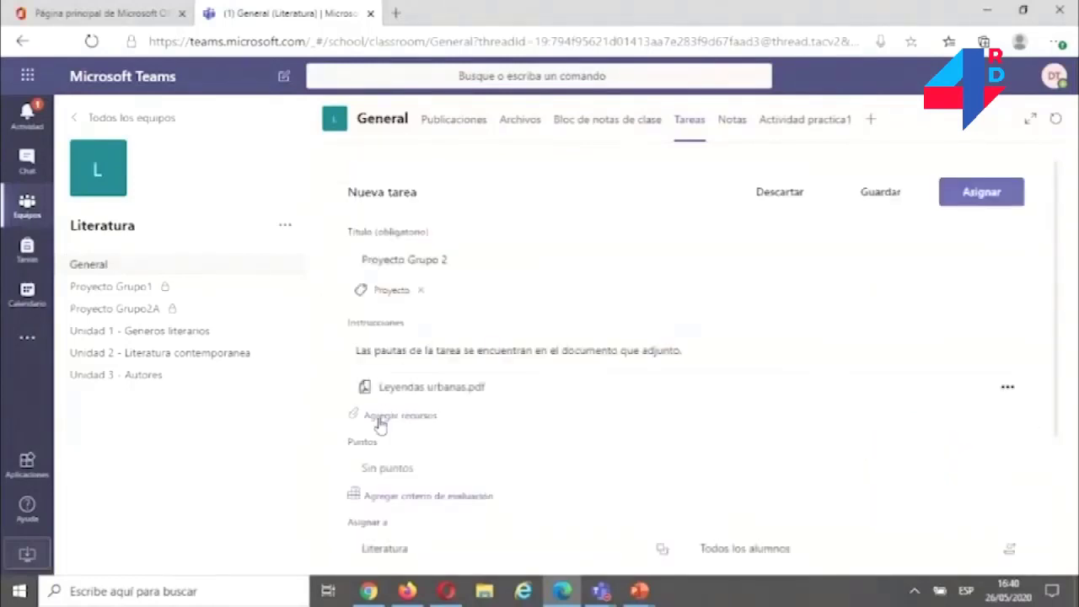
# - Attach the copied file link to the assignment as a resource with the display text "Leyendas"
pyautogui.click(379, 418)
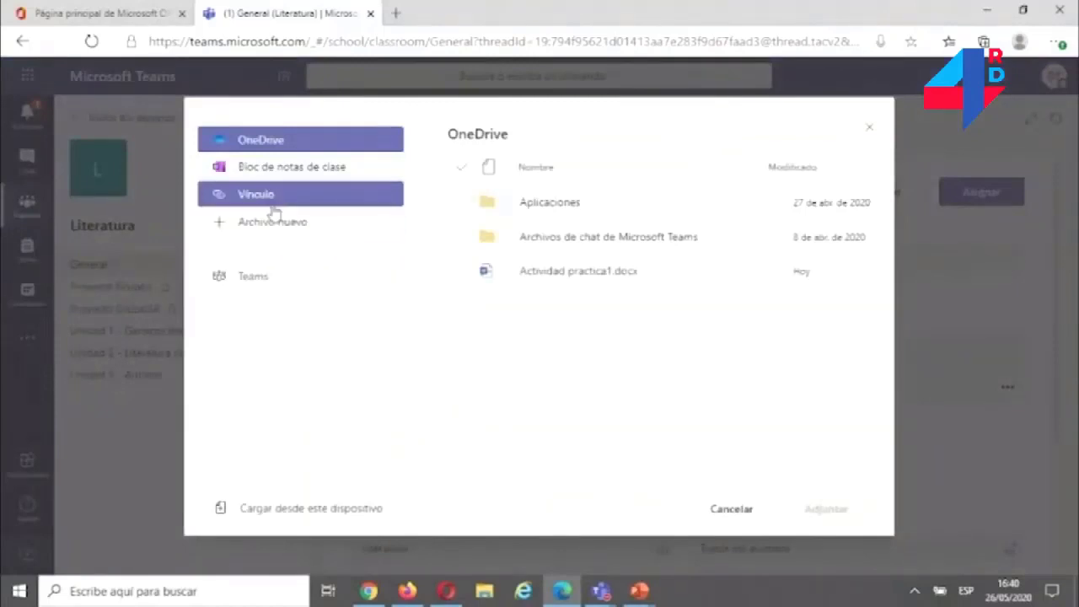
pyautogui.click(268, 203)
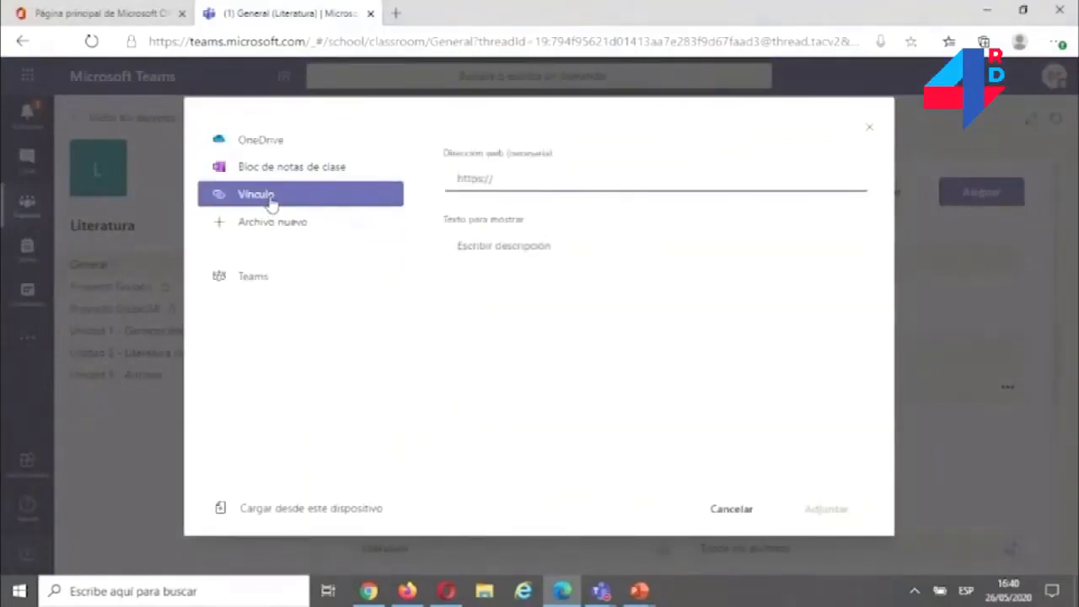
pyautogui.hotkey('ctrl', 'v')
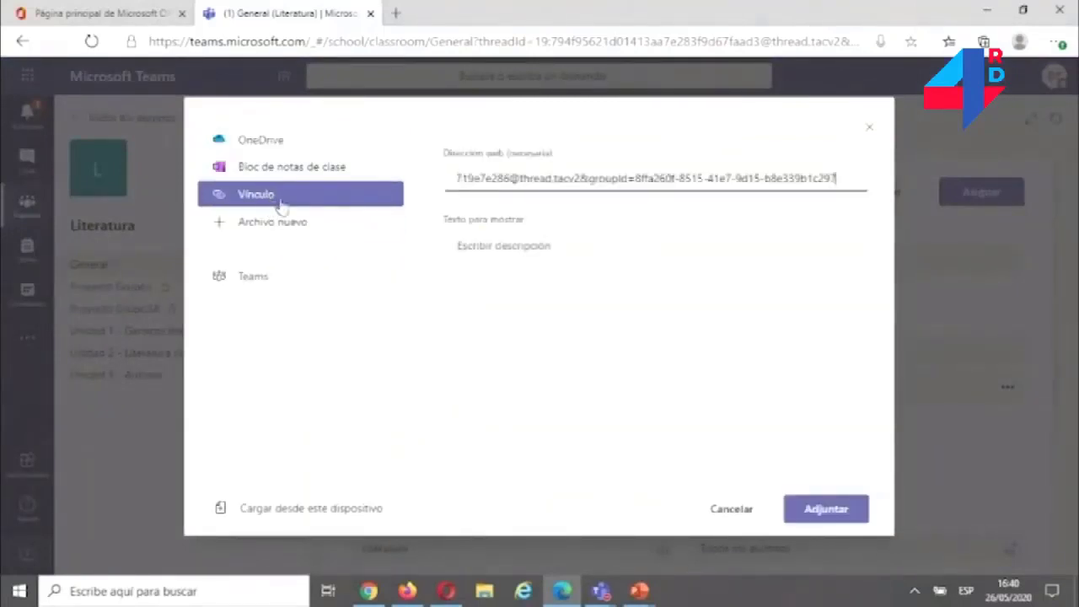
pyautogui.click(454, 248)
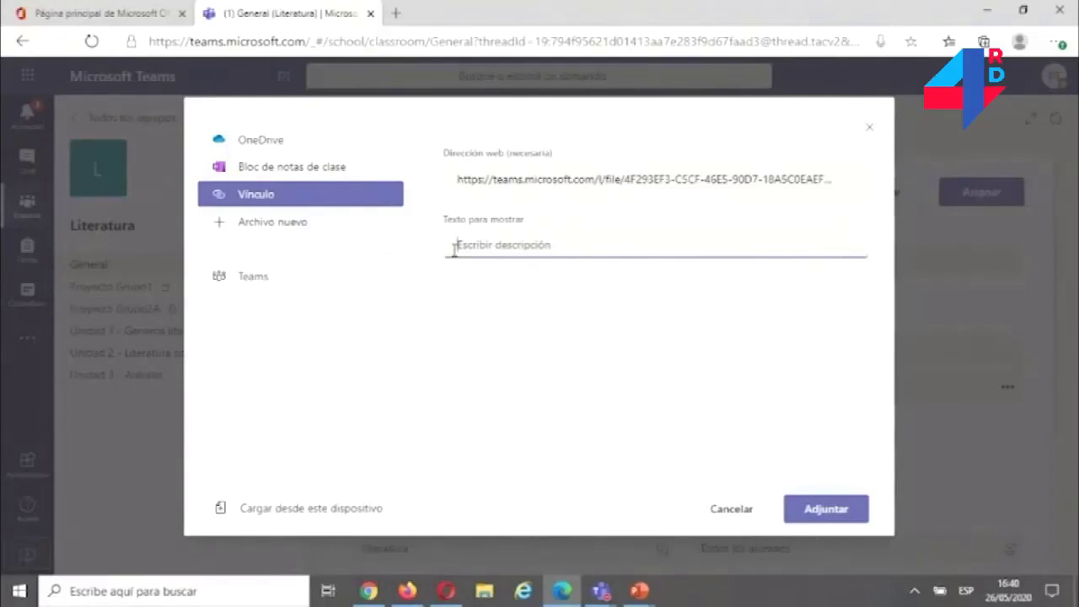
pyautogui.write('Leyen')
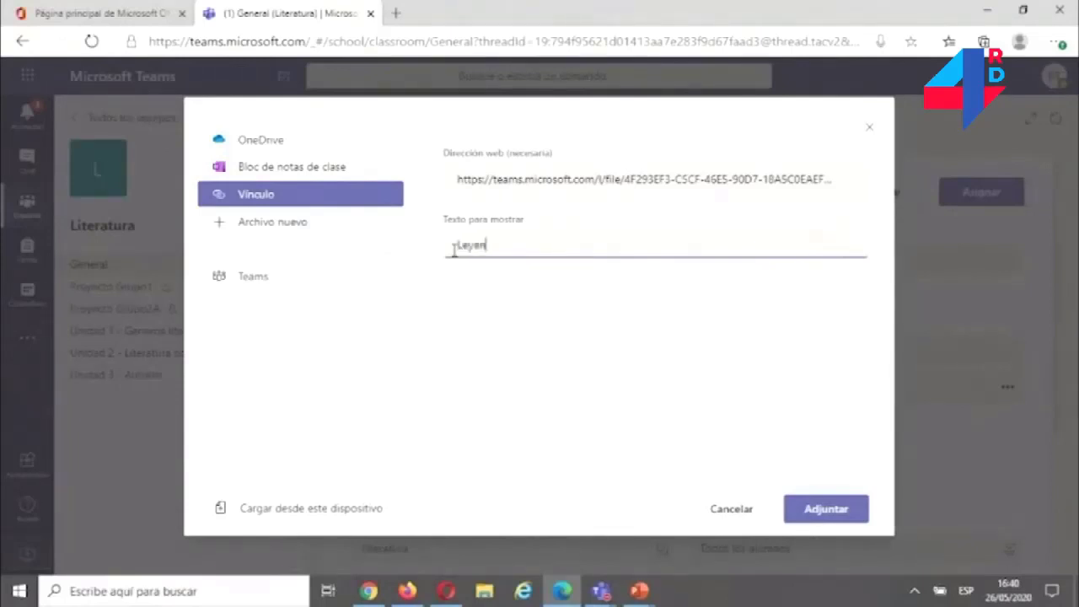
pyautogui.write('das')
pyautogui.click(809, 511)
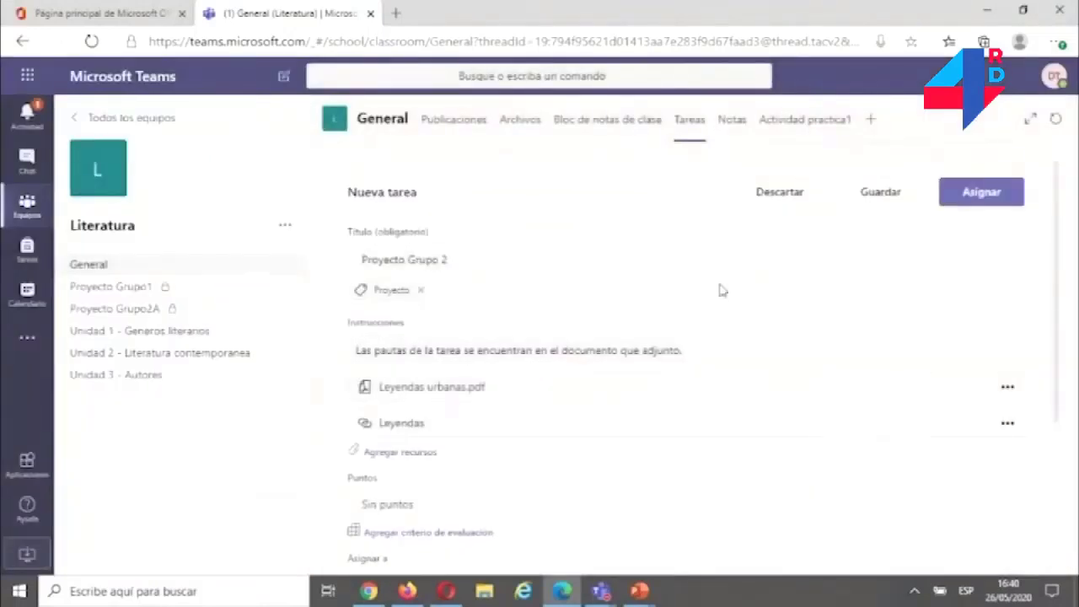
# - Choose the existing Trabajo colaborativo rubric as the assignment's evaluation criterion and open its details
pyautogui.scroll(-3, 441, 433)
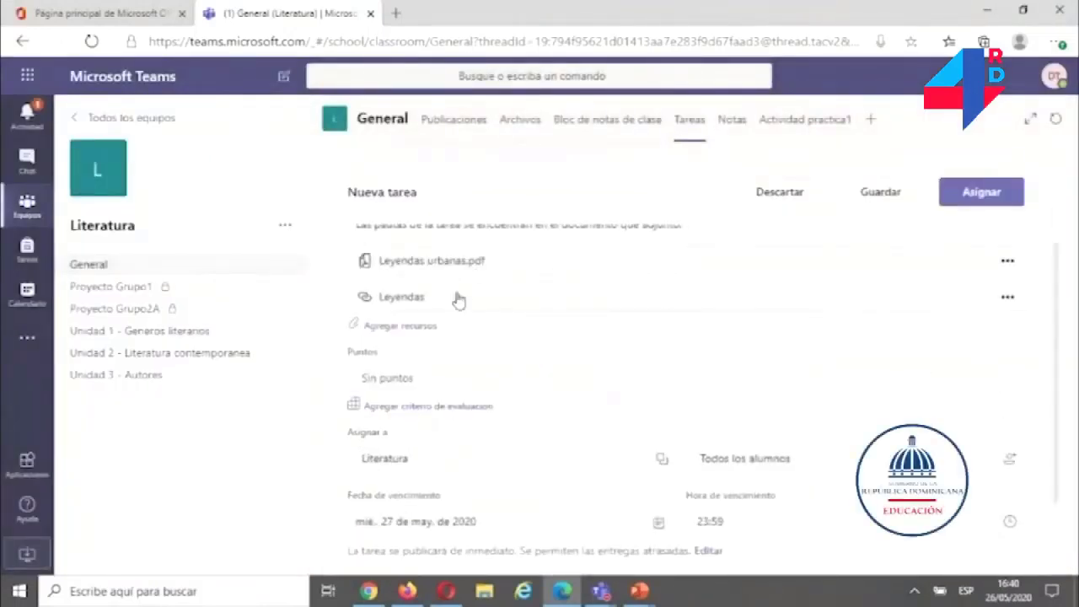
pyautogui.scroll(-1, 458, 301)
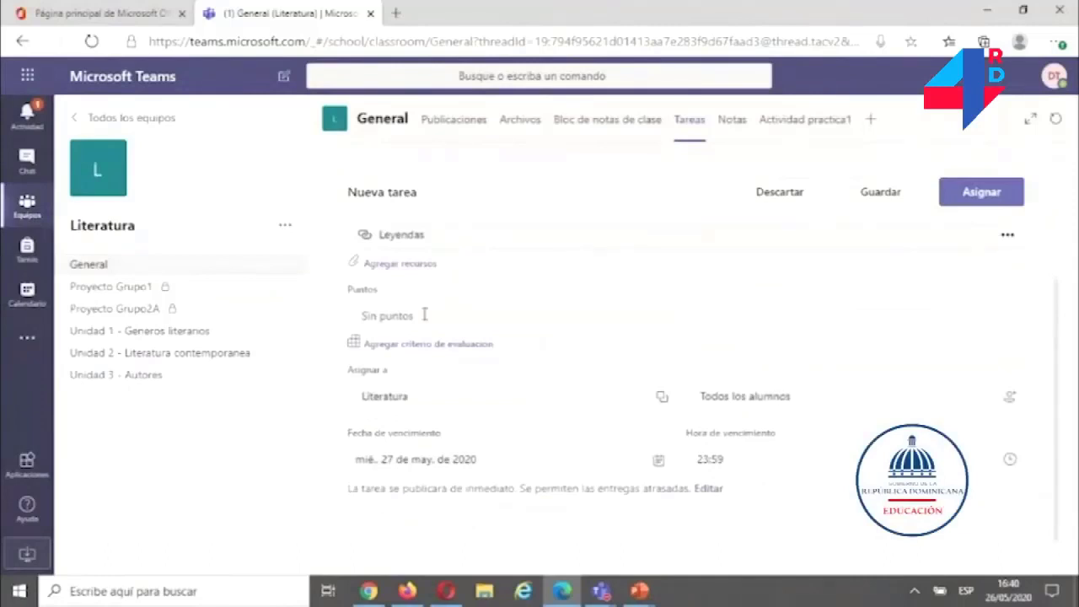
pyautogui.click(405, 313)
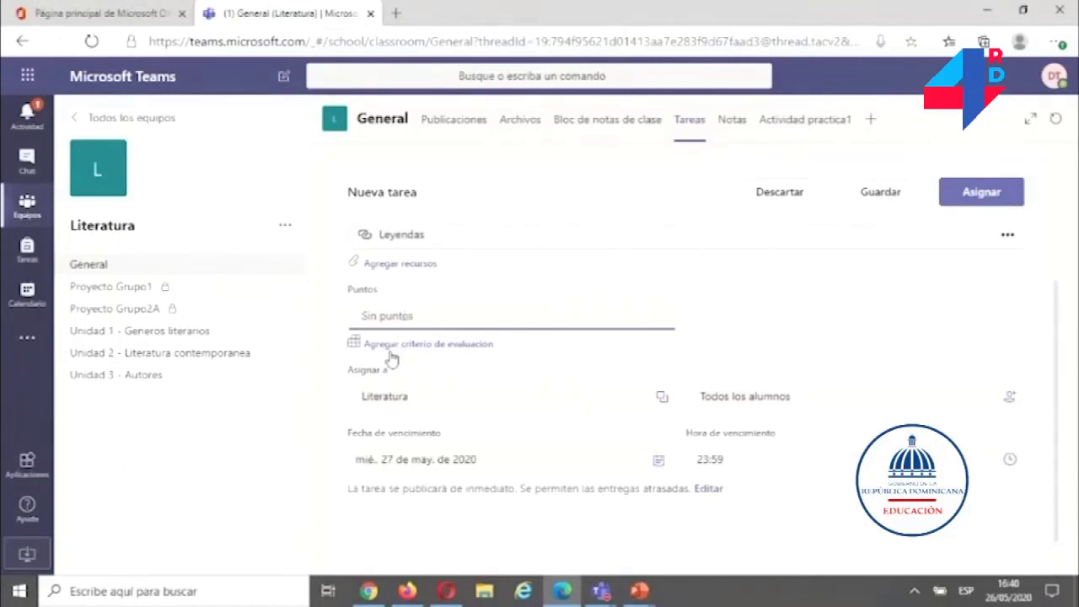
pyautogui.click(397, 349)
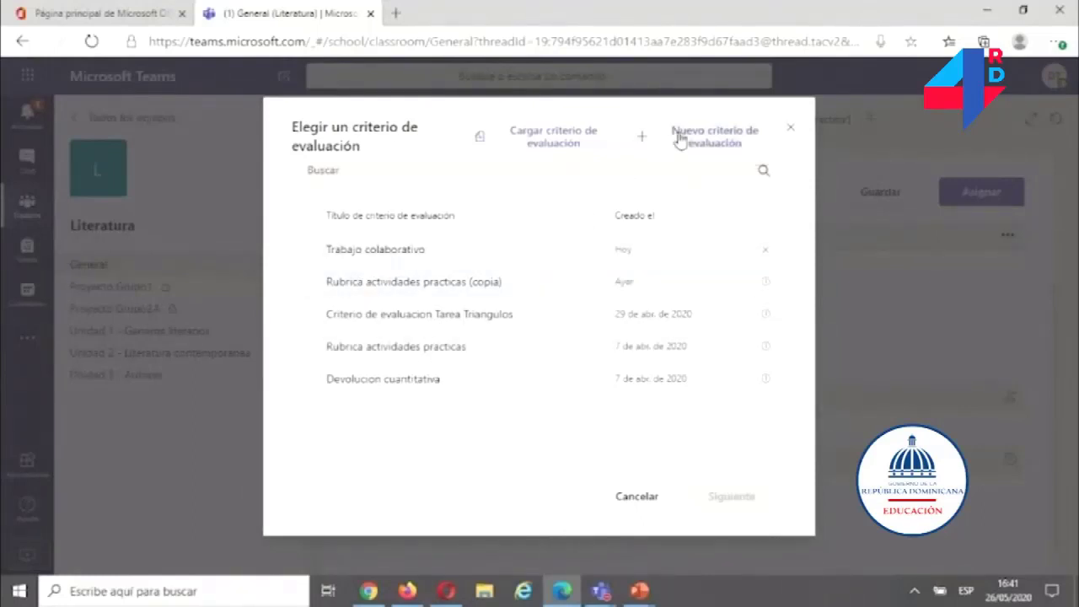
pyautogui.click(379, 260)
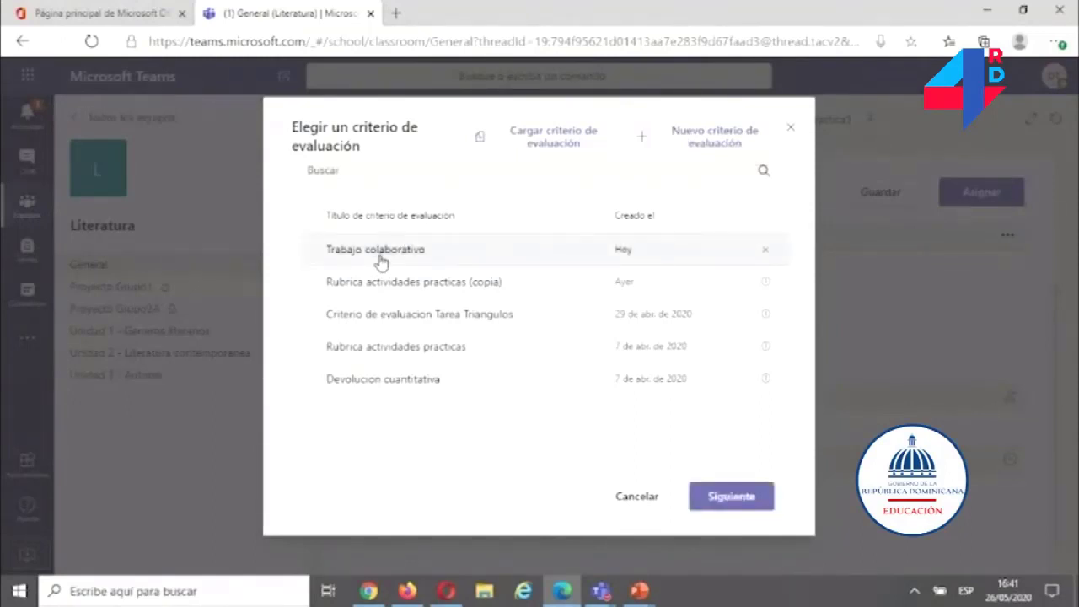
pyautogui.click(727, 498)
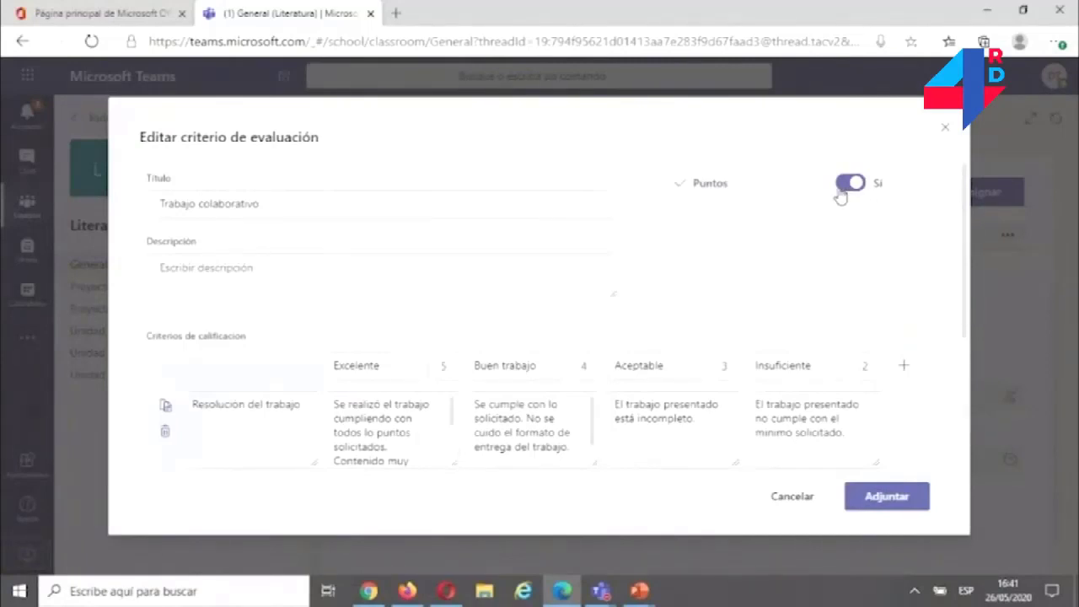
# - Review the rubric's Resolución del trabajo and Trabajo colaborativo criteria across their rating levels, and attach the rubric to the assignment
pyautogui.scroll(-2, 557, 309)
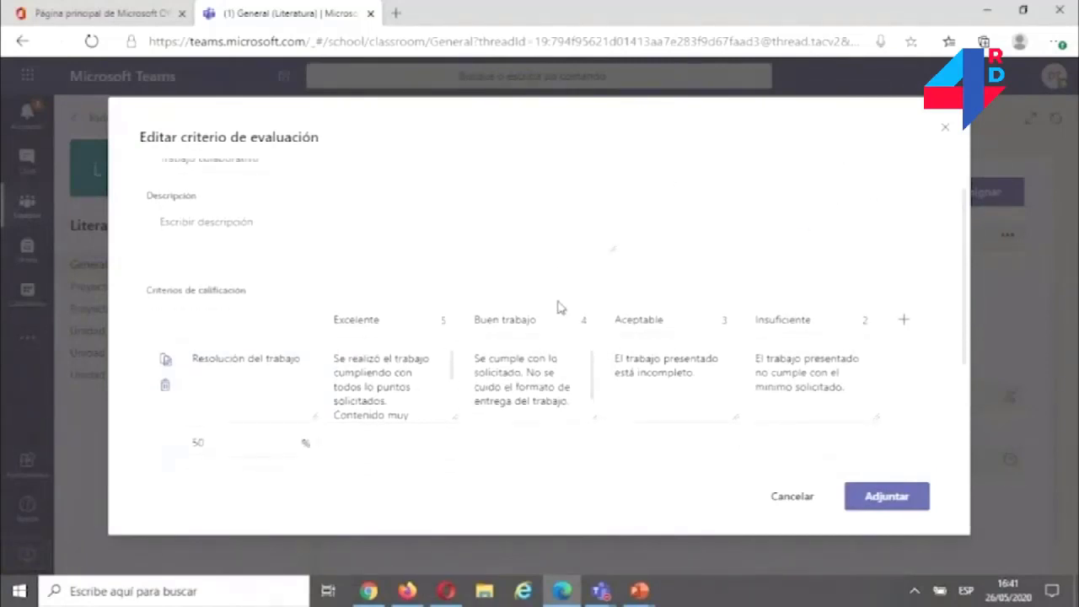
pyautogui.scroll(-1, 505, 282)
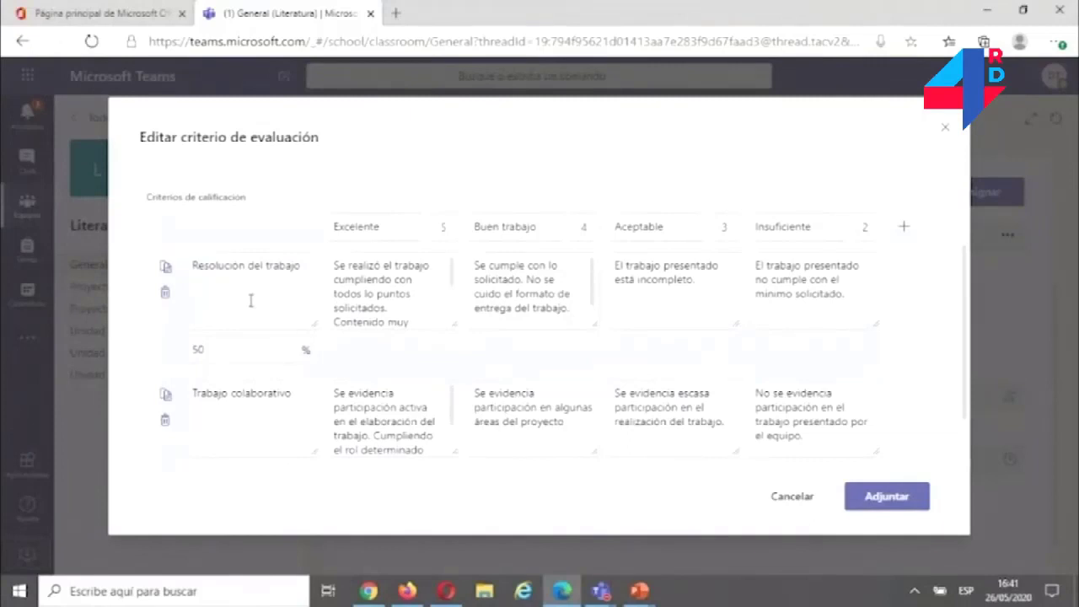
pyautogui.moveTo(248, 265); pyautogui.dragTo(332, 290)
pyautogui.click(678, 289)
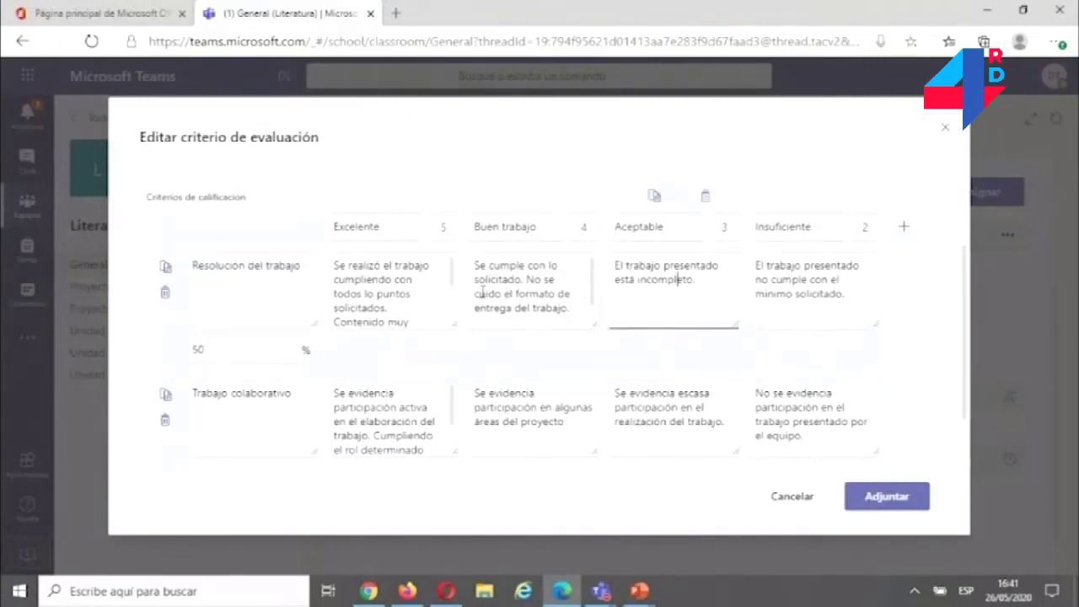
pyautogui.click(870, 279)
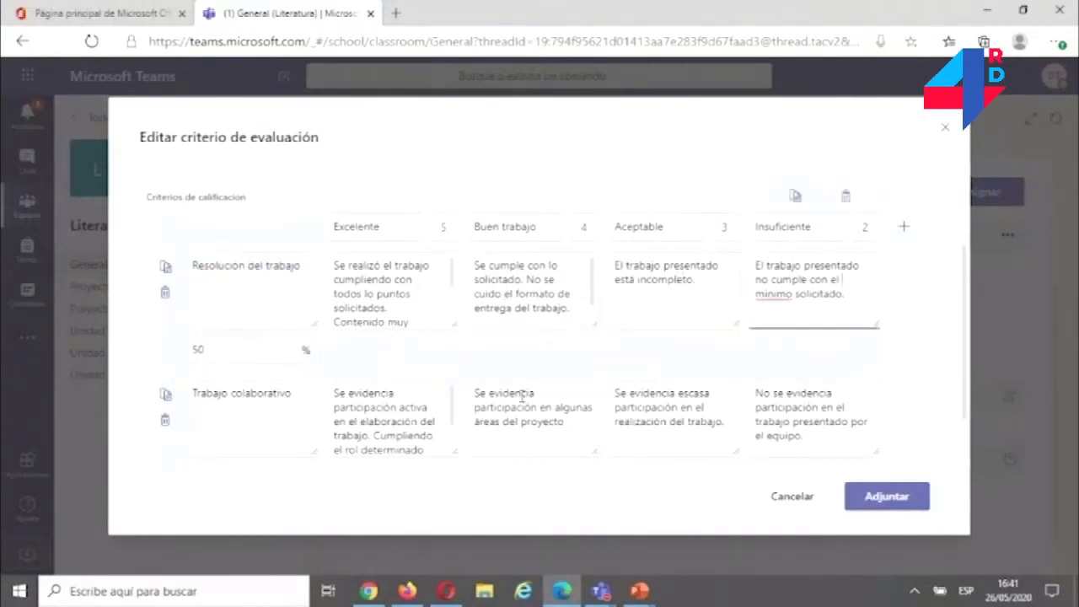
pyautogui.click(249, 417)
pyautogui.click(369, 403)
pyautogui.click(502, 405)
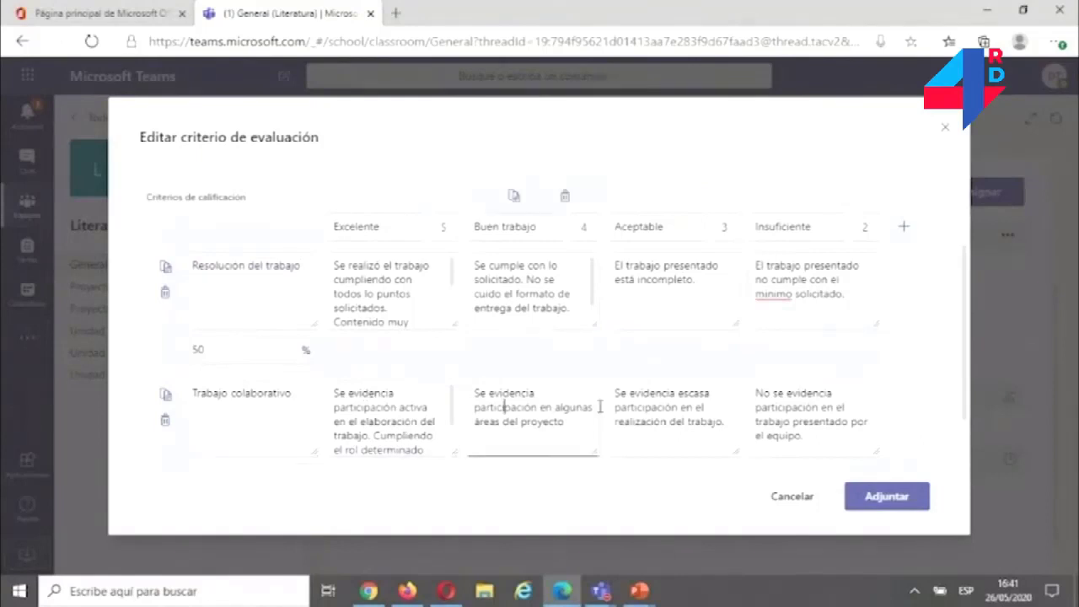
pyautogui.click(667, 405)
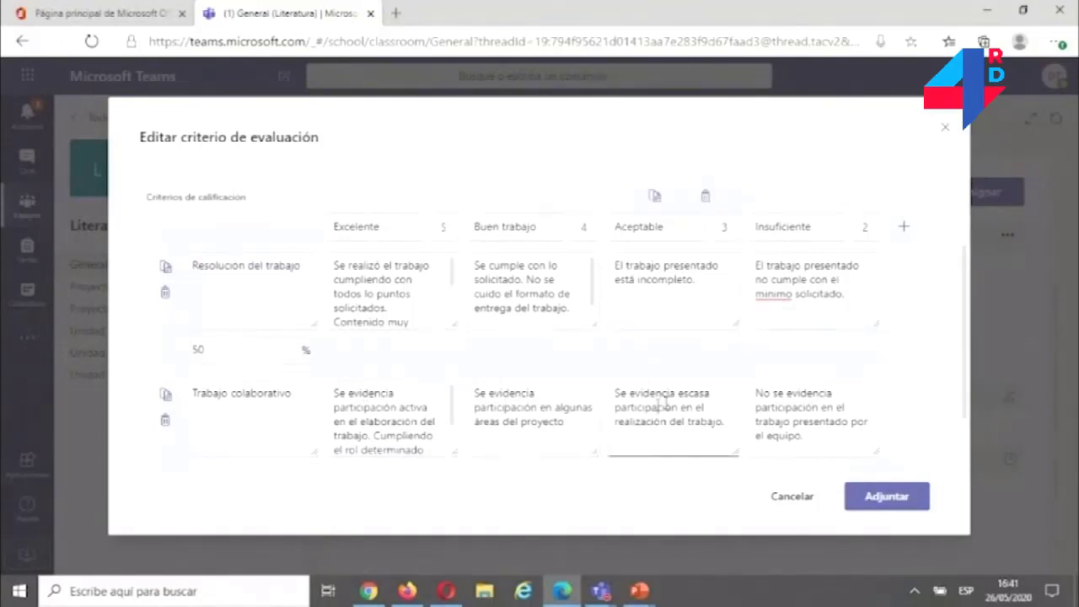
pyautogui.click(408, 413)
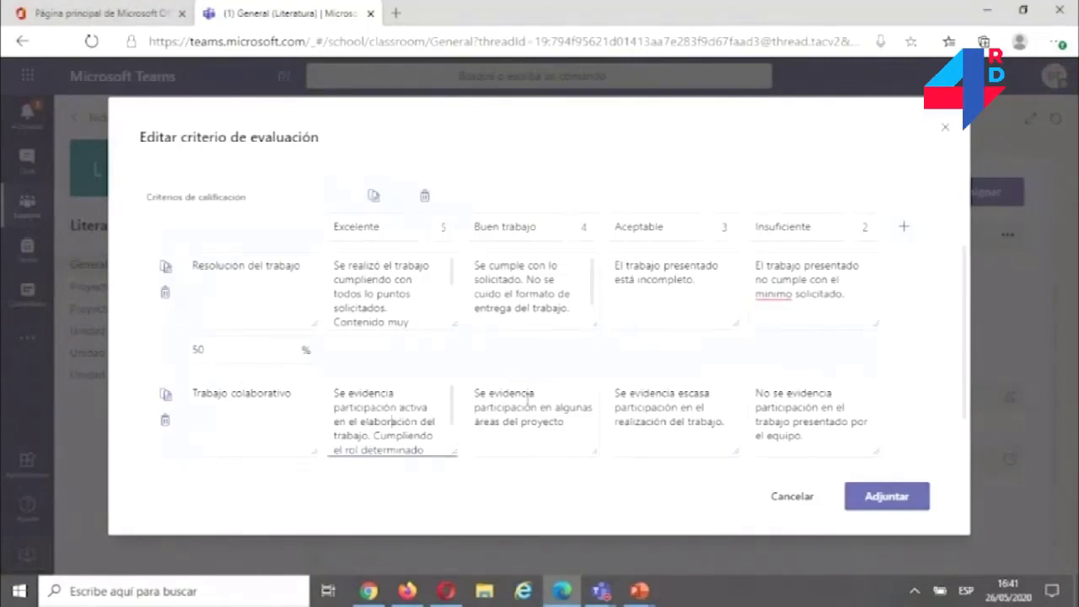
pyautogui.click(878, 502)
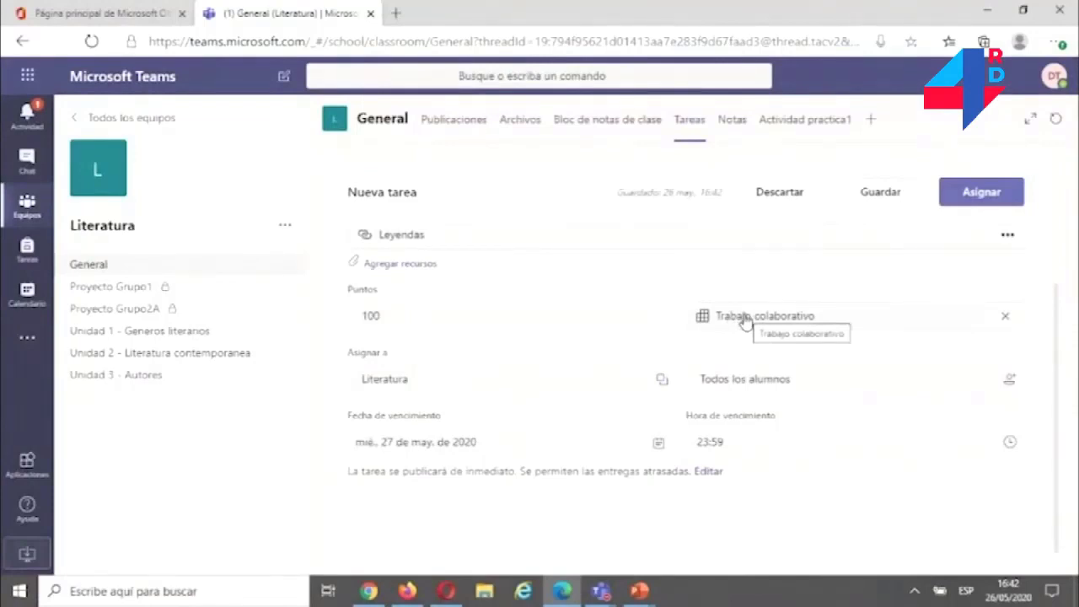
# - Set the assignment's points to 10
pyautogui.moveTo(402, 317); pyautogui.dragTo(325, 316)
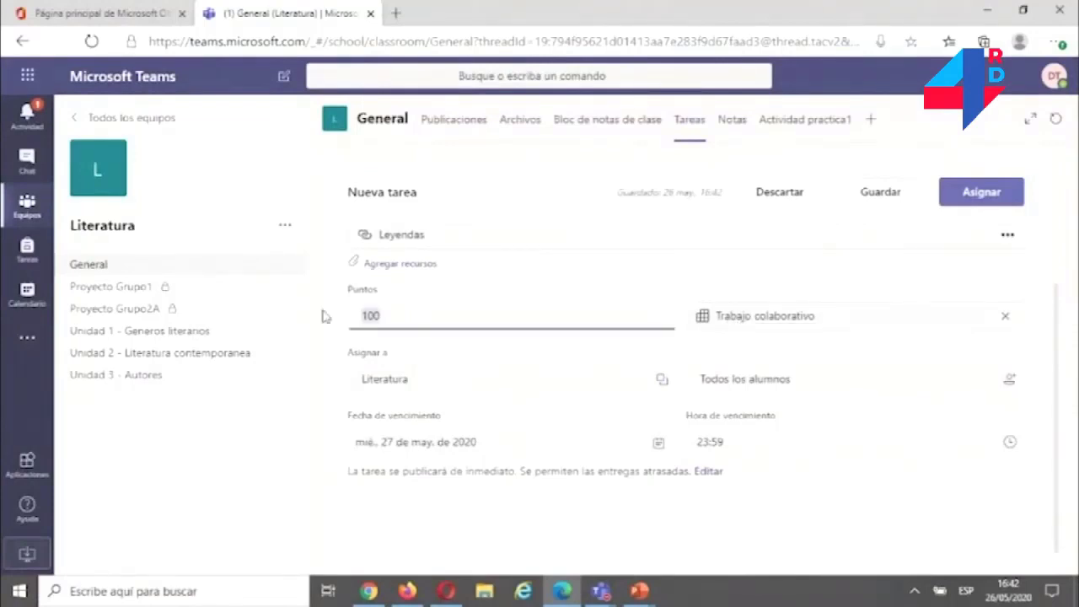
pyautogui.write('10')
pyautogui.moveTo(391, 323)
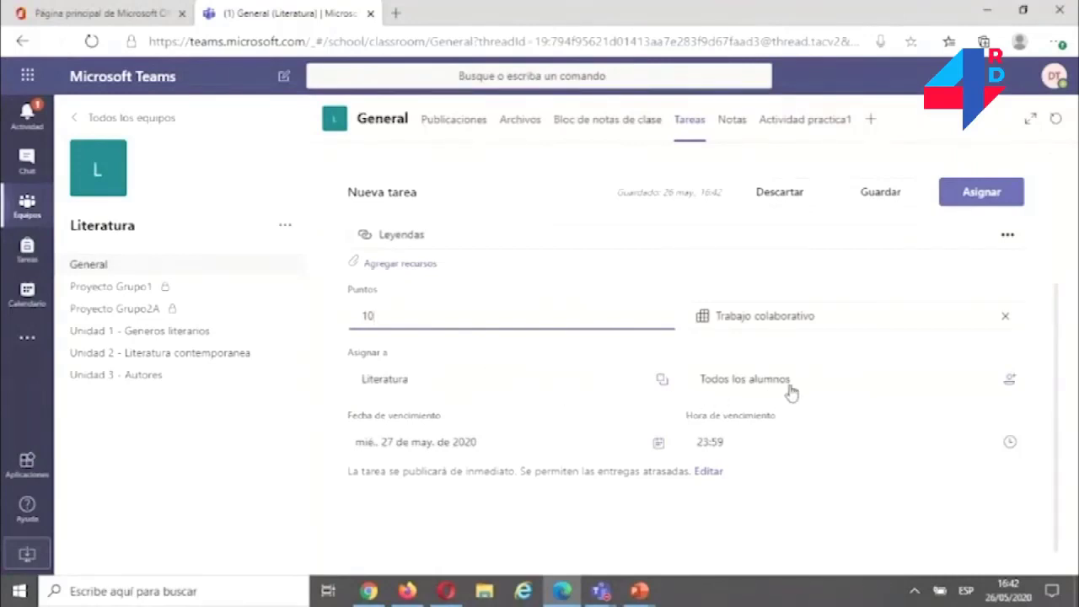
# - Assign the Proyecto Grupo 2 task only to Estudiante Teams 3 and Estudiante Teams 4
pyautogui.click(717, 384)
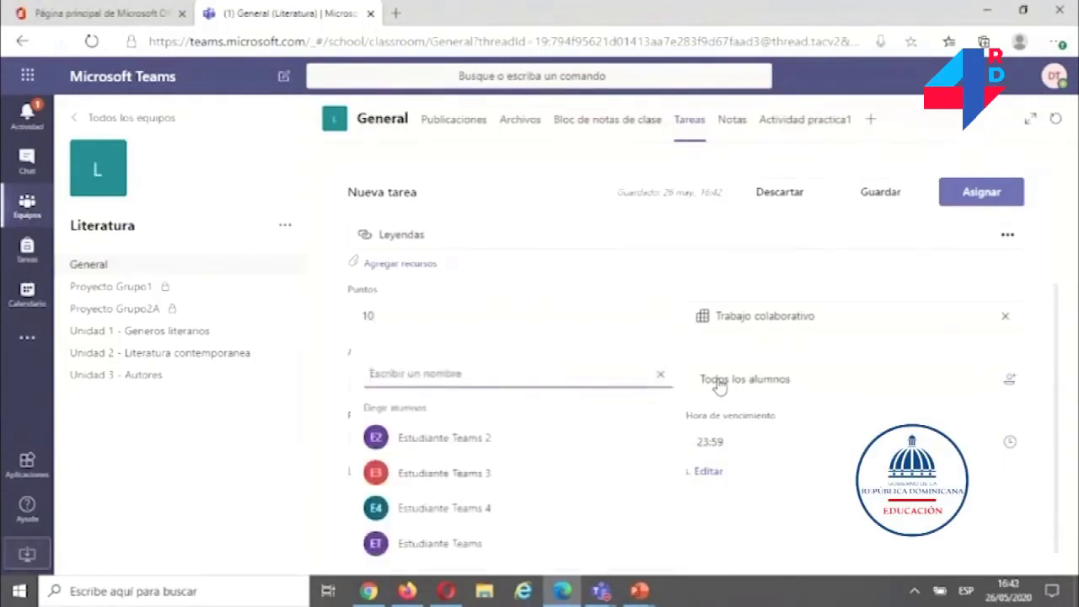
pyautogui.click(422, 476)
pyautogui.click(424, 506)
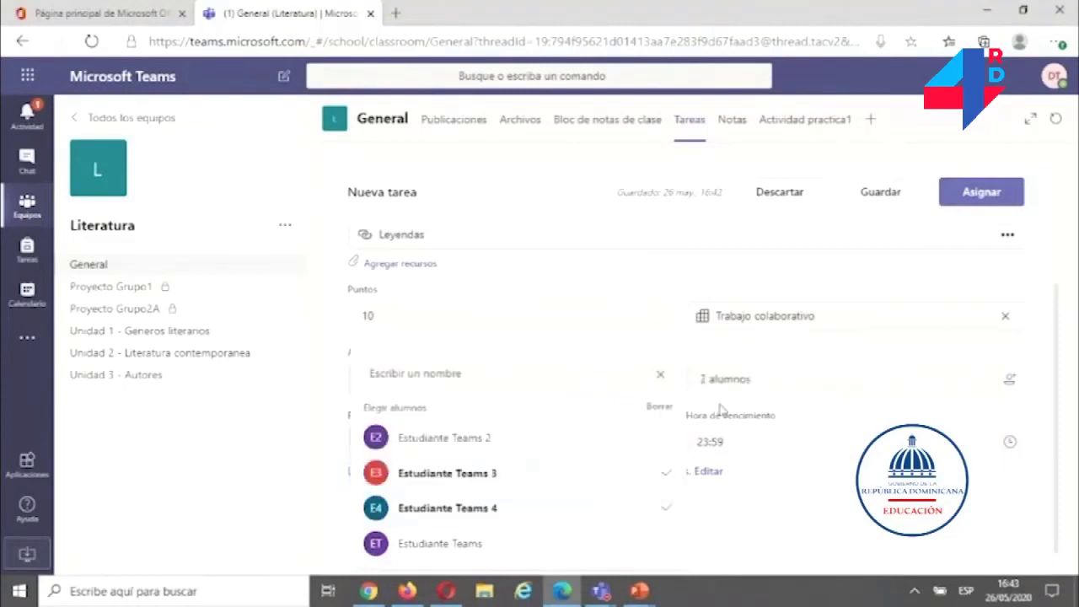
pyautogui.click(815, 410)
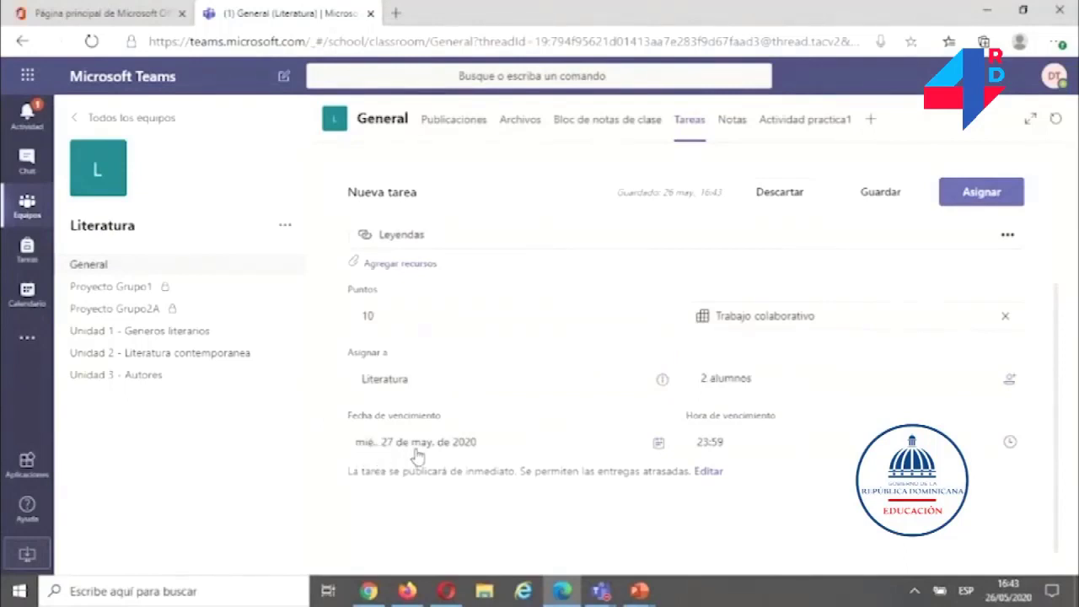
# - Set the assignment's due date to Monday 1 June 2020
pyautogui.click(658, 443)
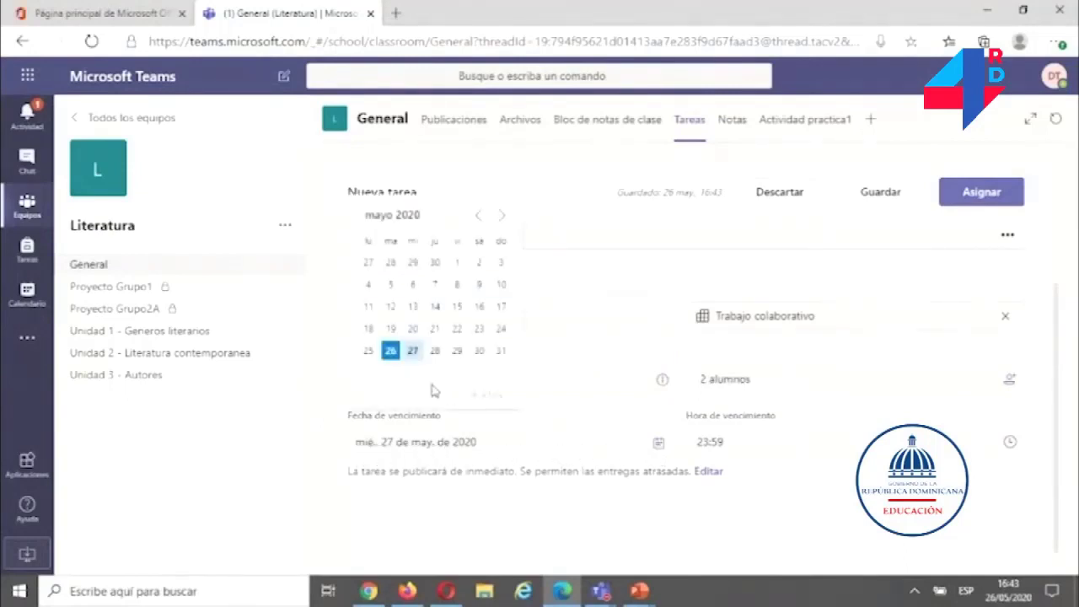
pyautogui.click(500, 215)
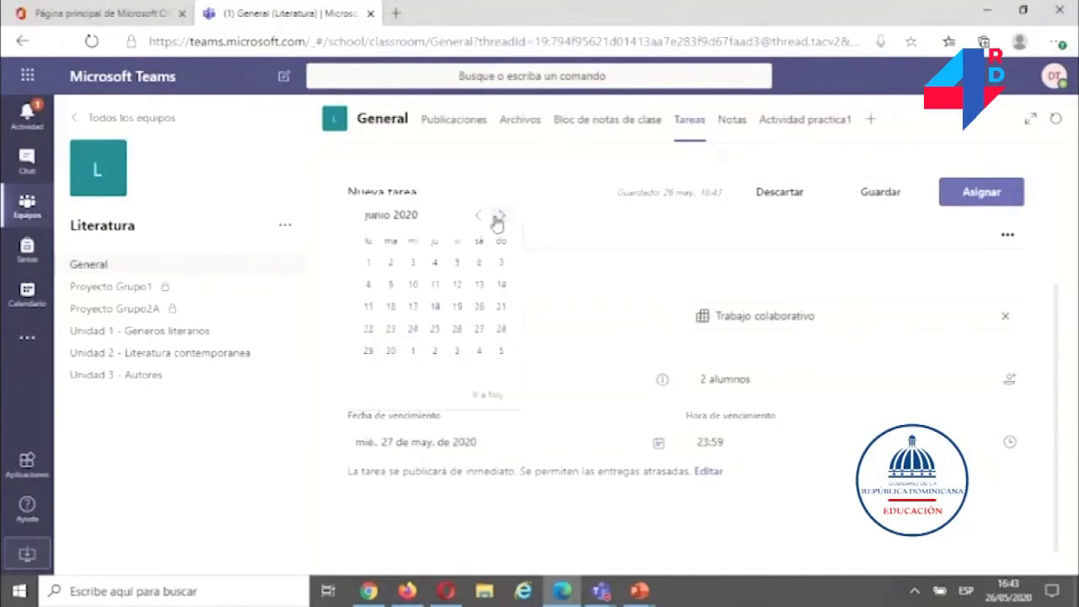
pyautogui.click(368, 264)
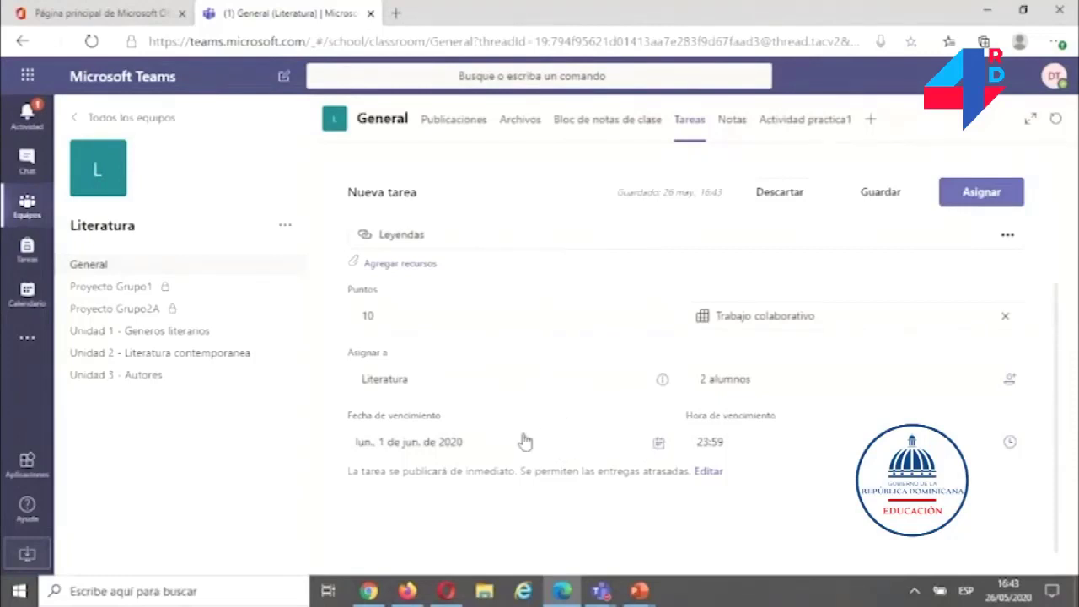
# - Enable a closing date of 1 June 2020 at 23:59 in the assignment's timeline and apply it
pyautogui.click(706, 473)
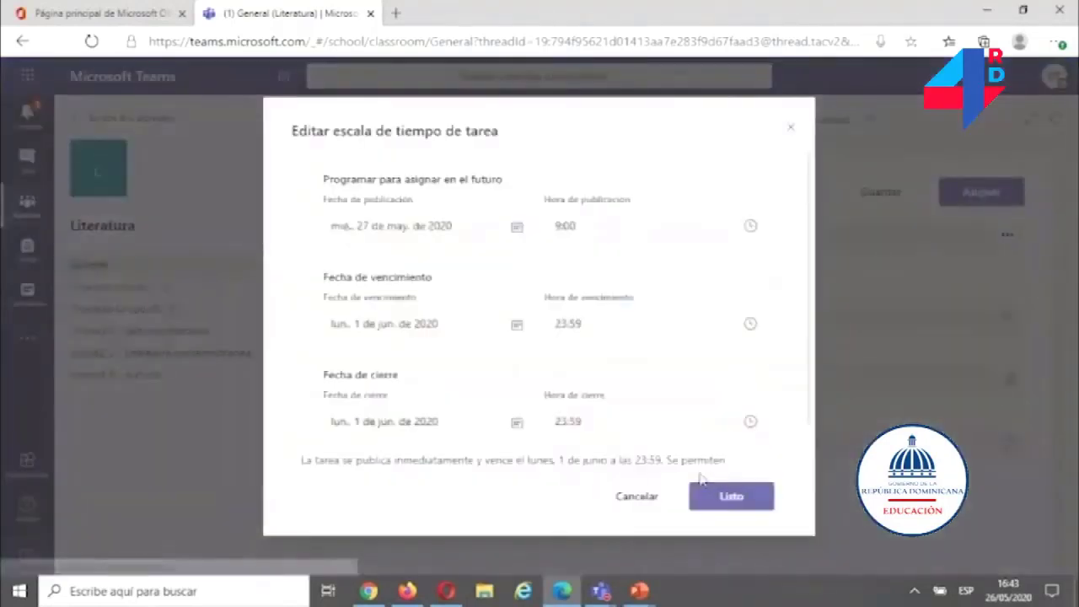
pyautogui.click(304, 378)
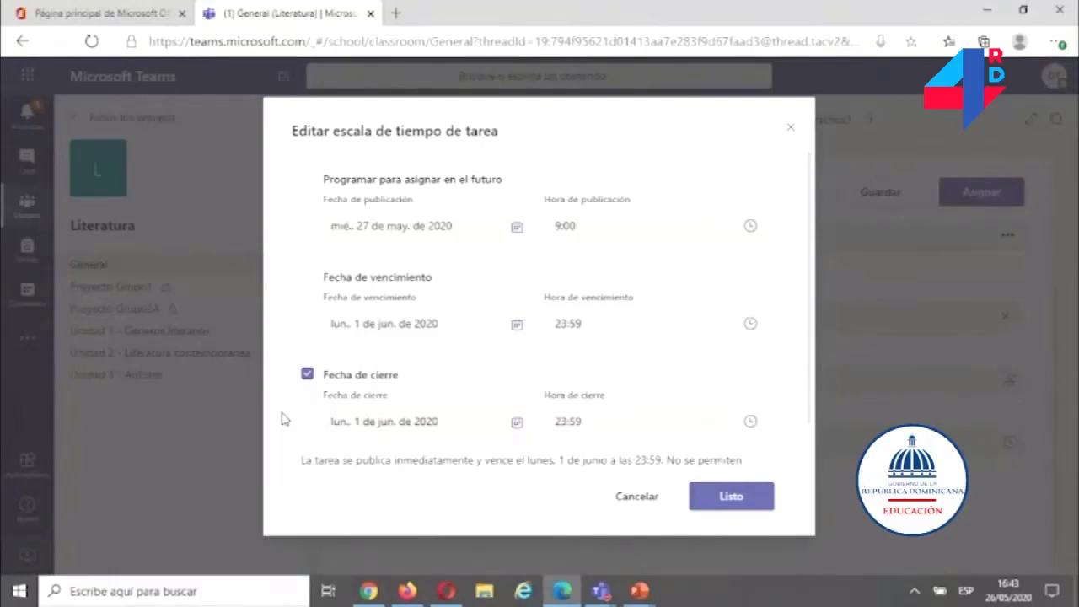
pyautogui.click(305, 375)
pyautogui.click(305, 376)
pyautogui.click(704, 502)
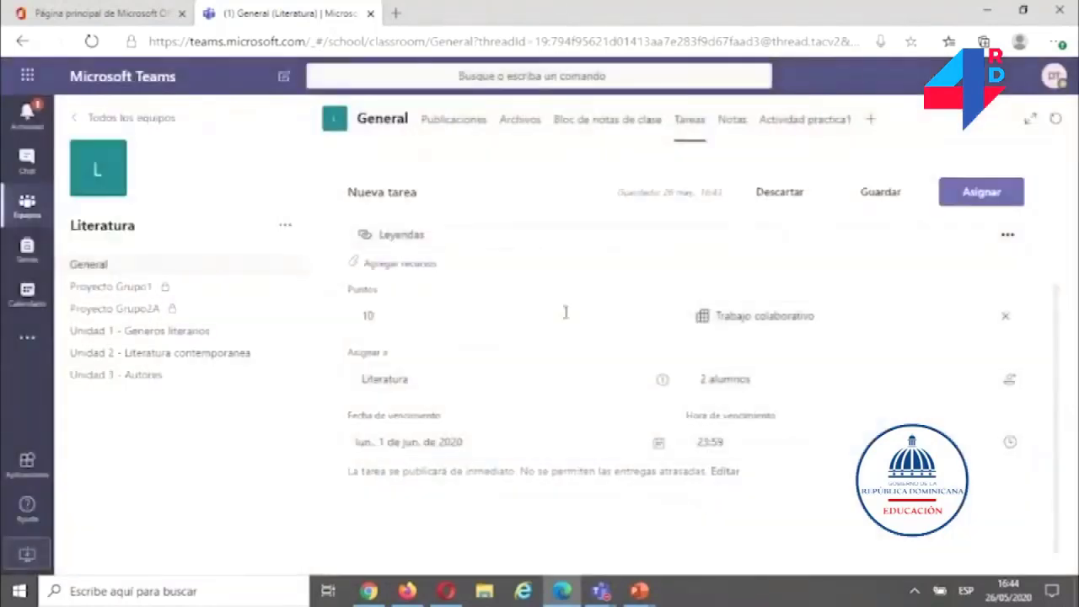
# - Save the Proyecto Grupo 2 assignment as a draft, and assign it to the students from the reopened draft
pyautogui.scroll(3, 564, 341)
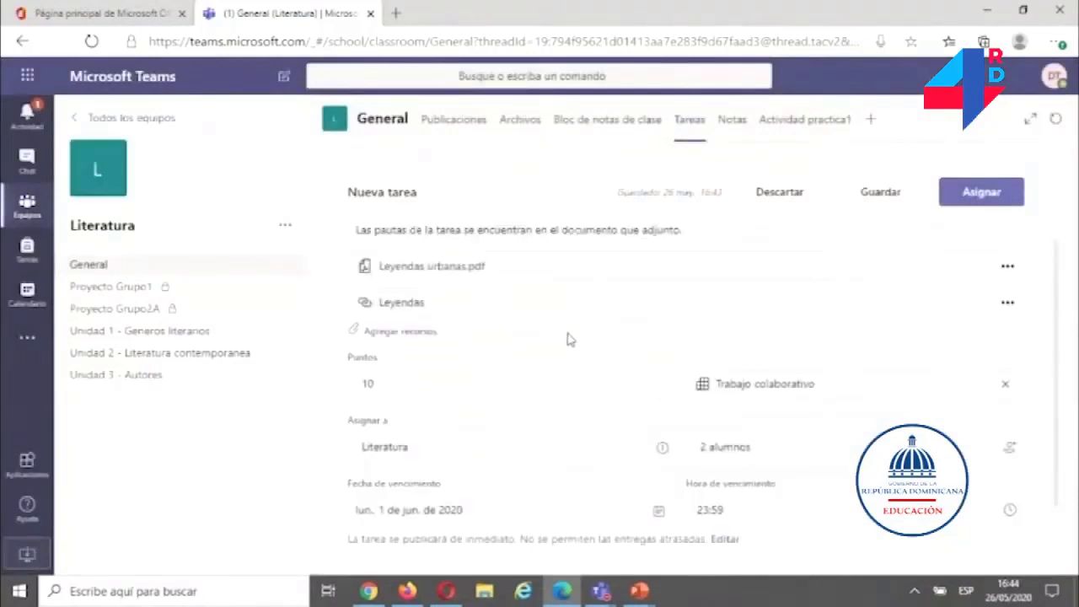
pyautogui.click(866, 196)
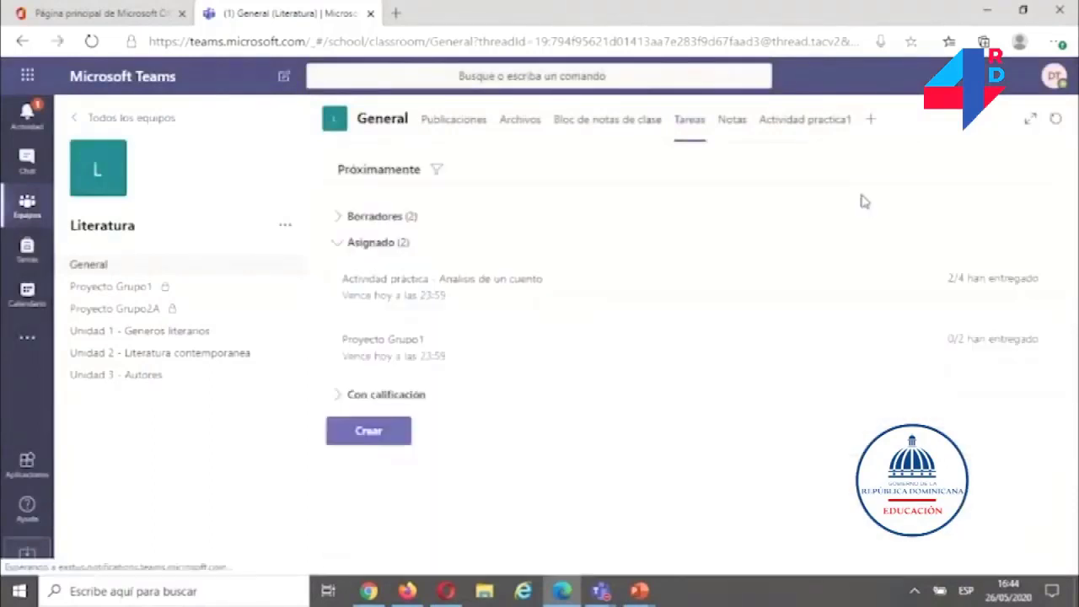
pyautogui.click(375, 223)
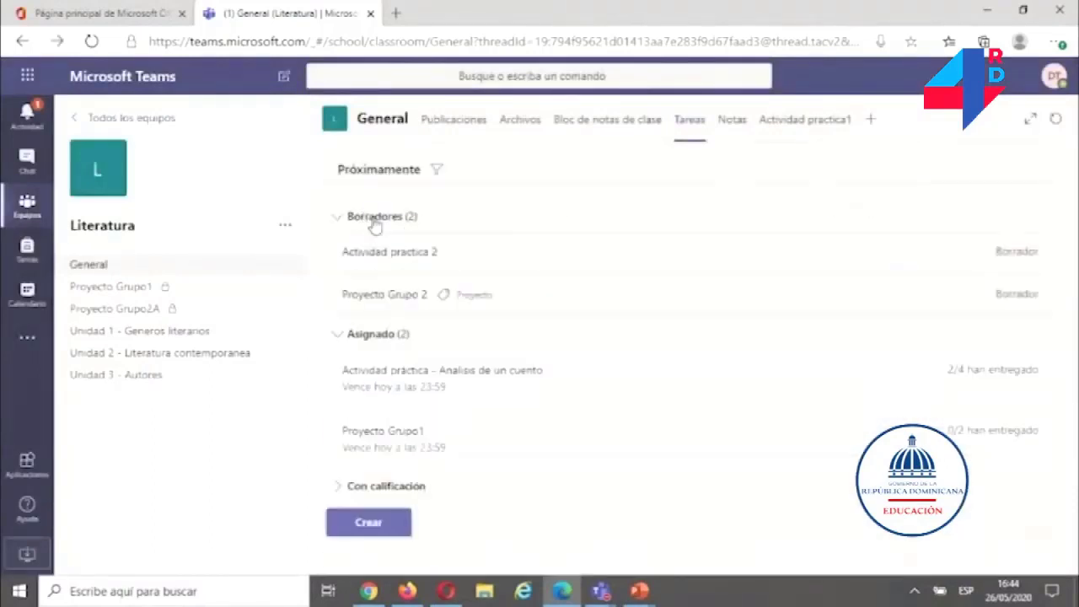
pyautogui.click(370, 302)
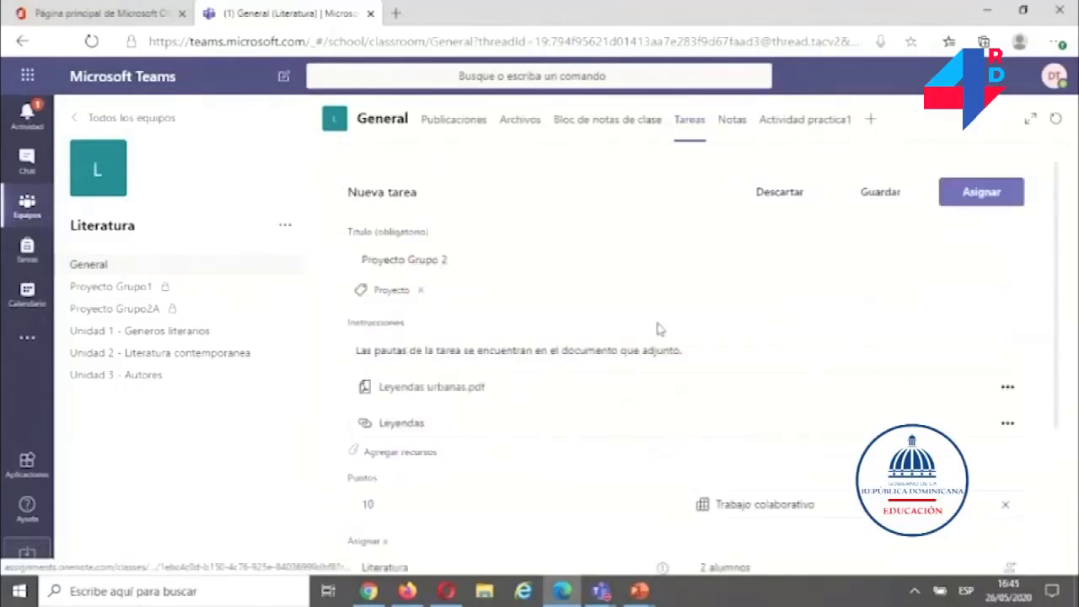
pyautogui.scroll(-3, 558, 423)
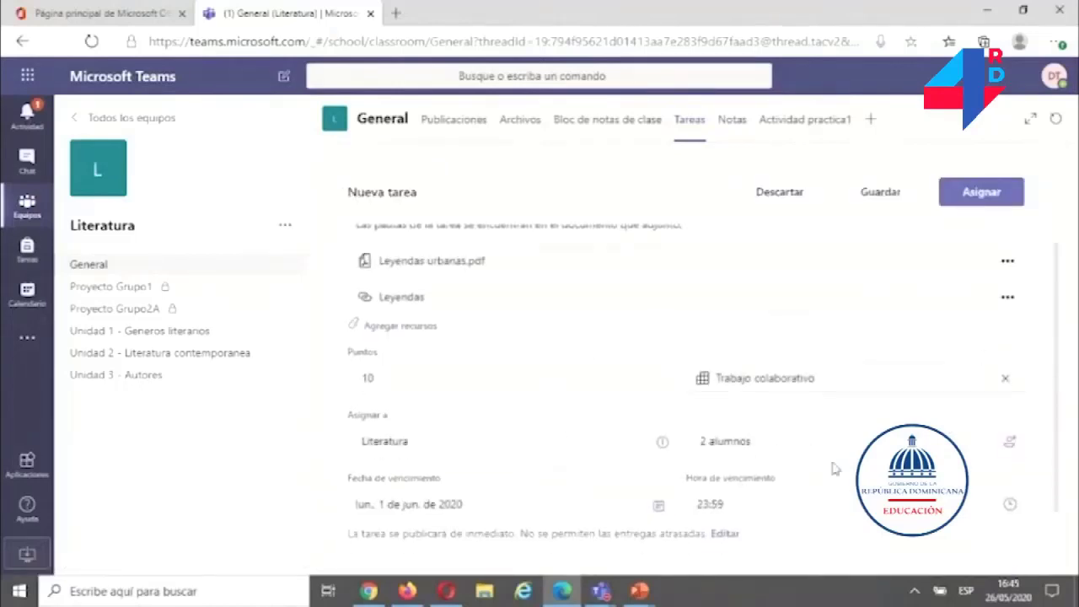
pyautogui.click(973, 198)
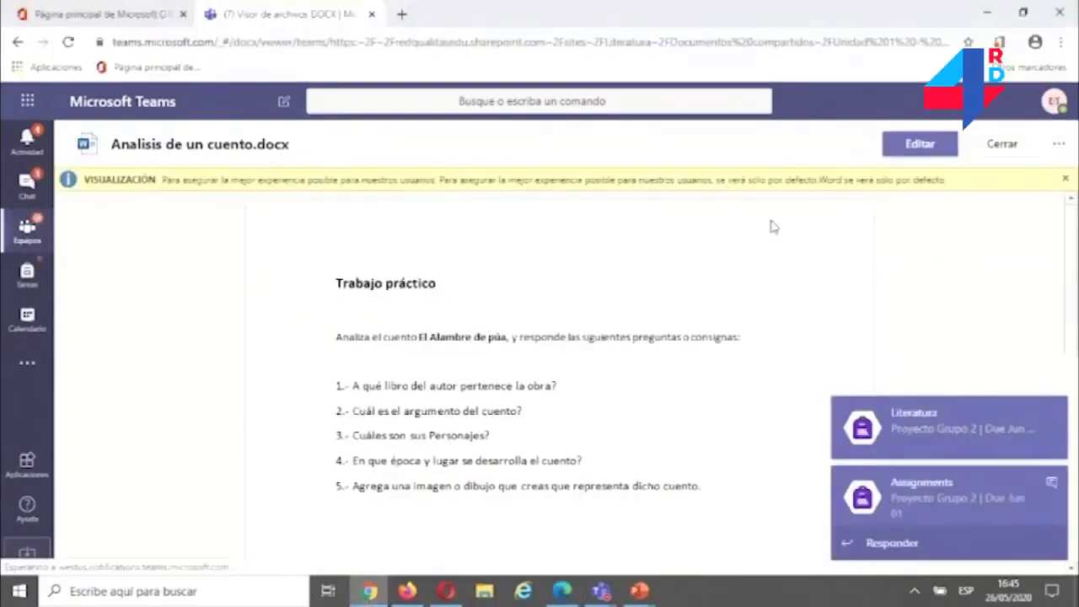
# - In the student's Teams session, open the Proyecto Grupo 2 assignment from the General channel and review its Trabajo colaborativo rubric
pyautogui.click(1001, 144)
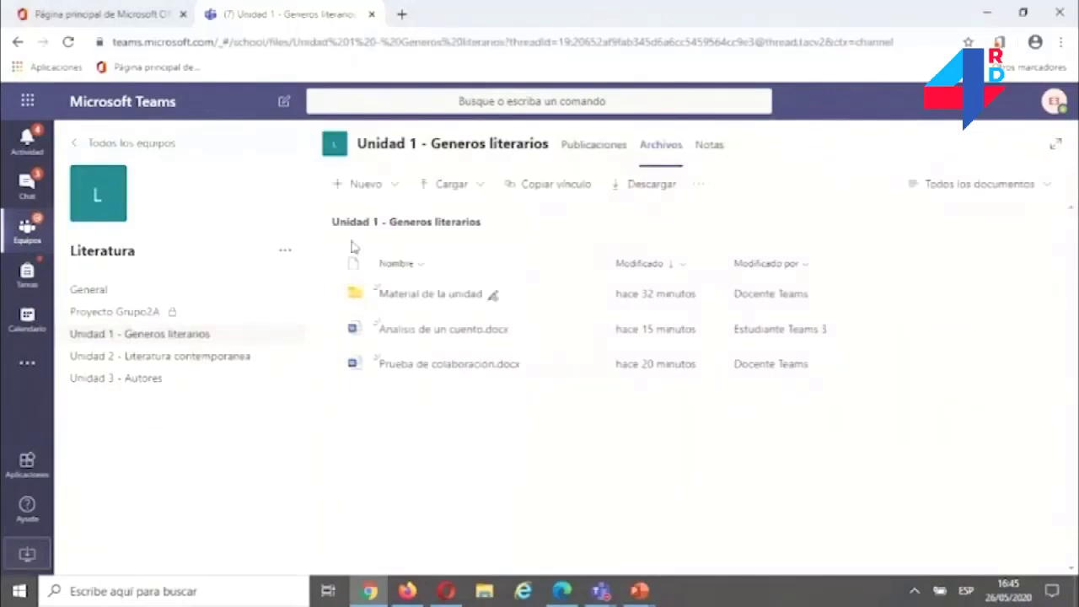
pyautogui.click(122, 293)
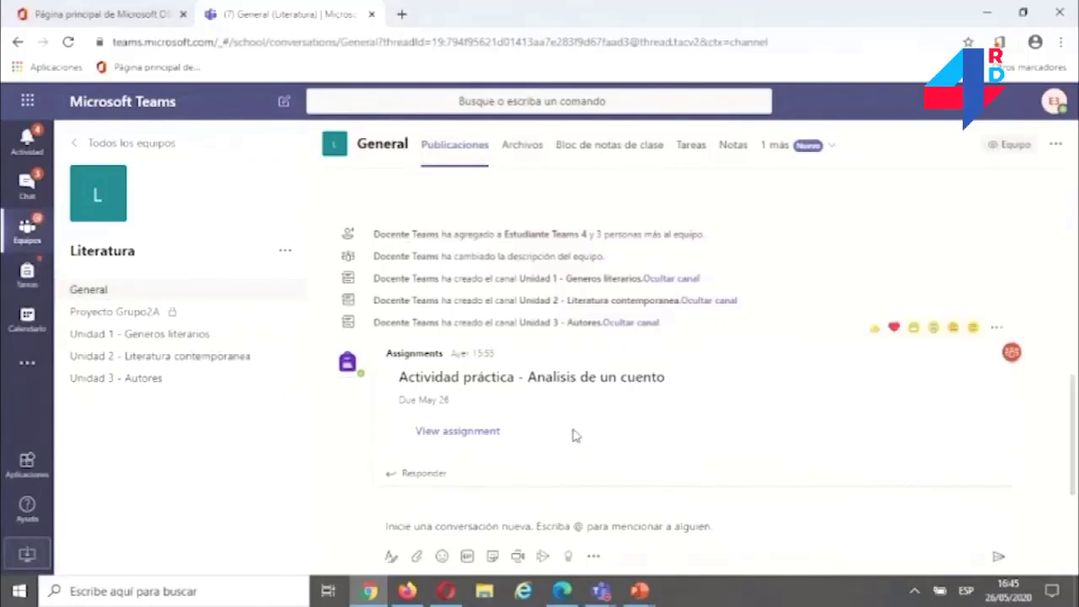
pyautogui.click(689, 145)
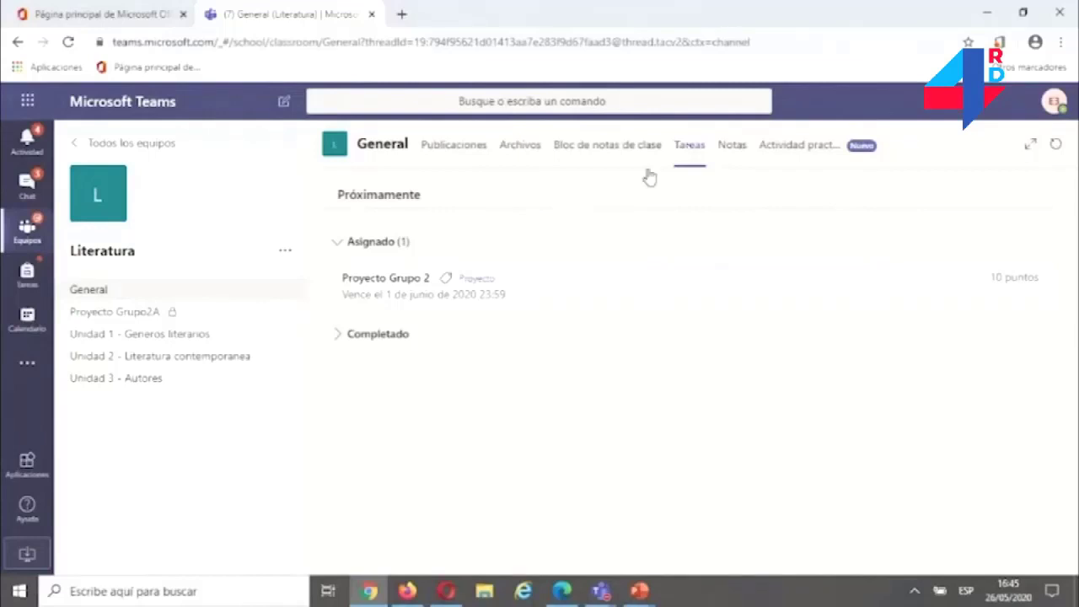
pyautogui.click(514, 300)
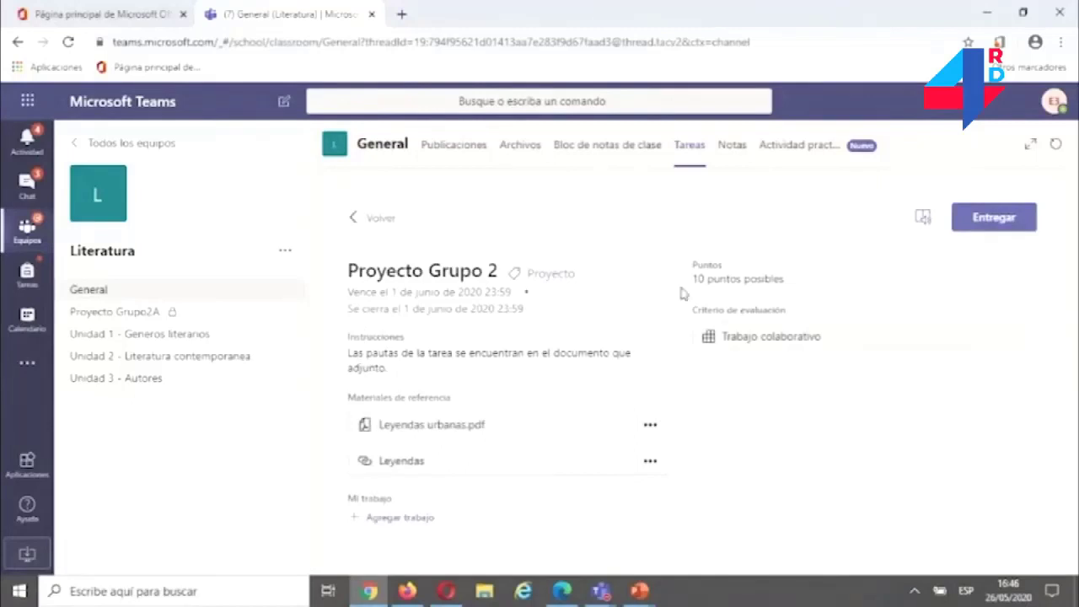
pyautogui.click(771, 344)
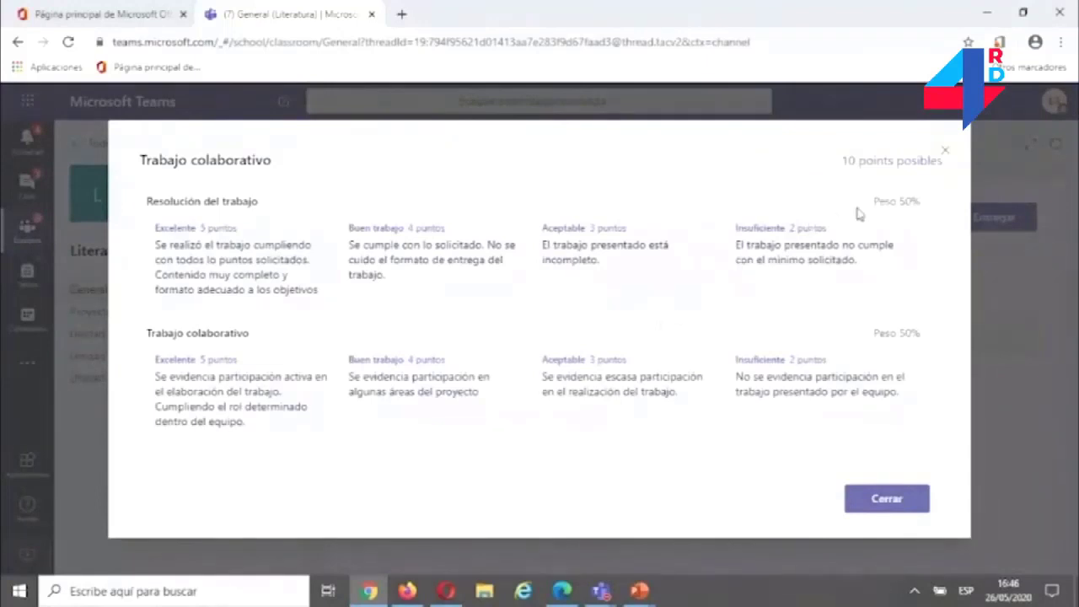
pyautogui.click(944, 152)
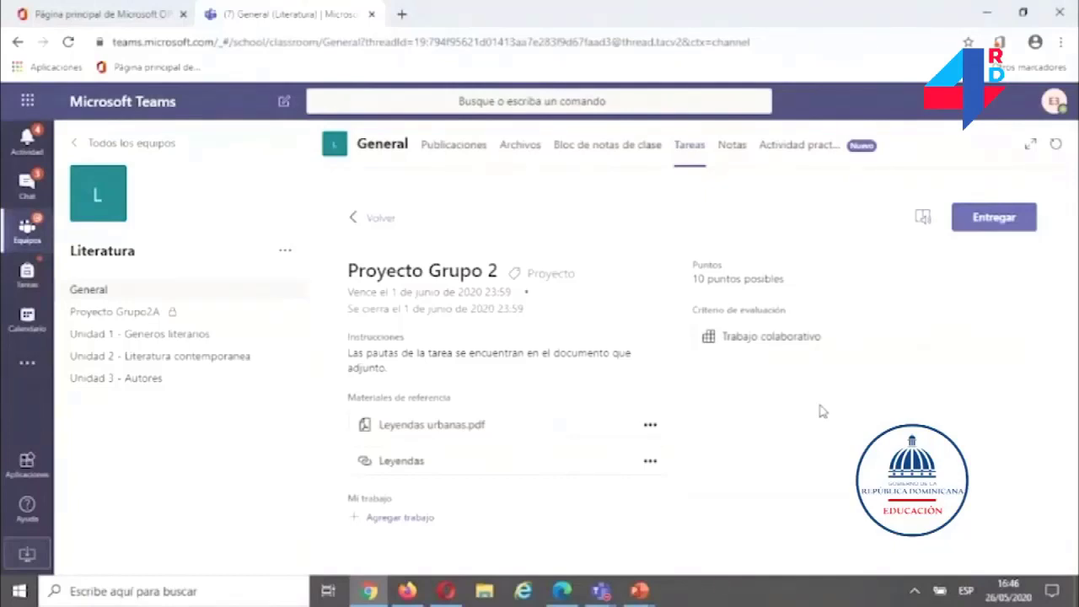
# - Open the assignment's Leyendas reference link in the web version of Teams and open its document for editing in Word
pyautogui.click(476, 469)
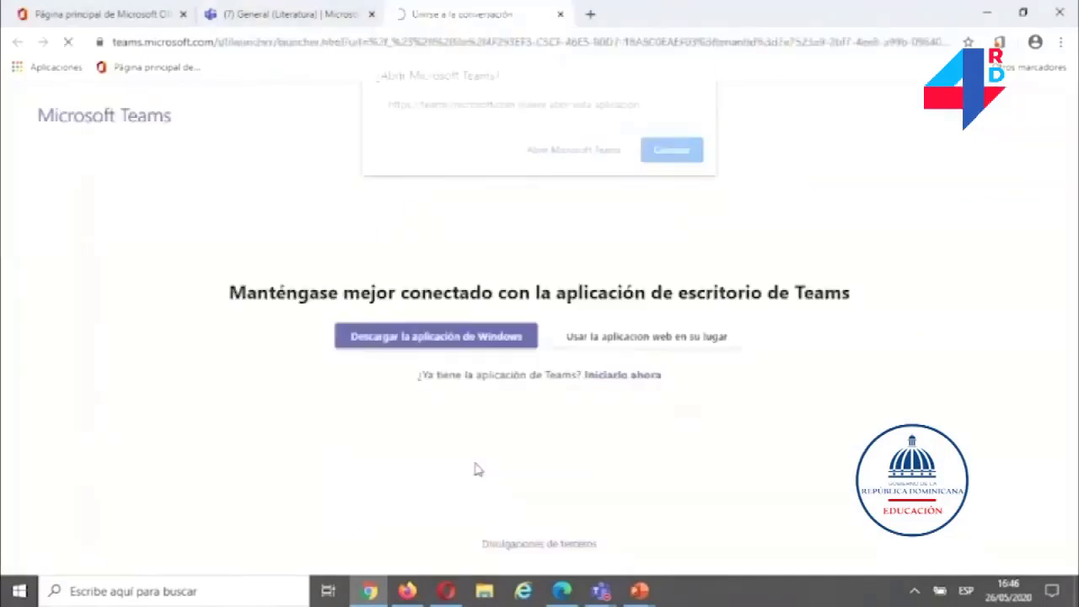
pyautogui.click(663, 155)
pyautogui.click(580, 415)
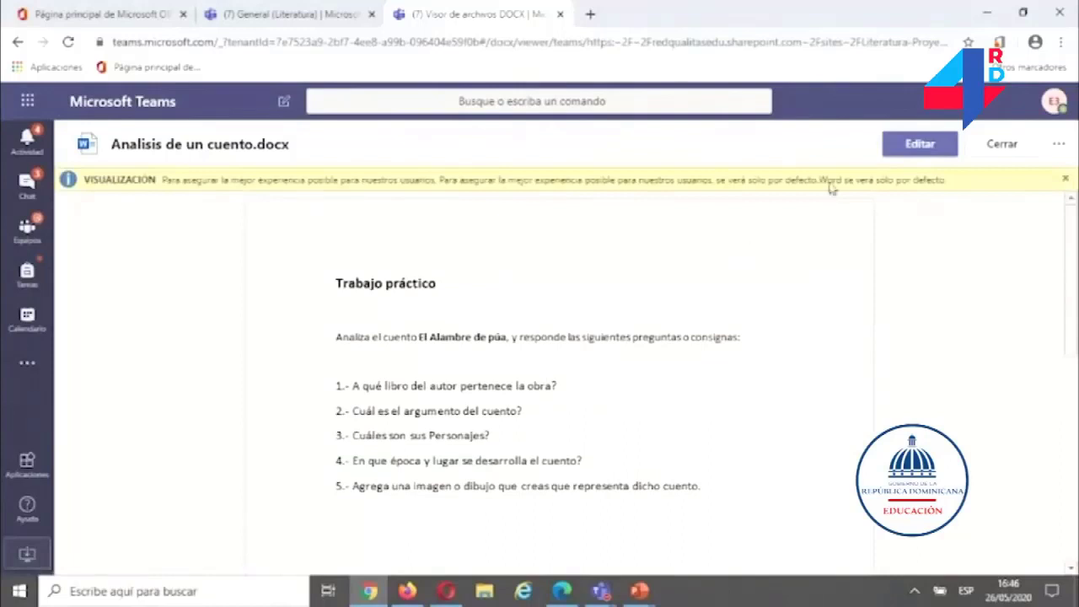
pyautogui.click(919, 144)
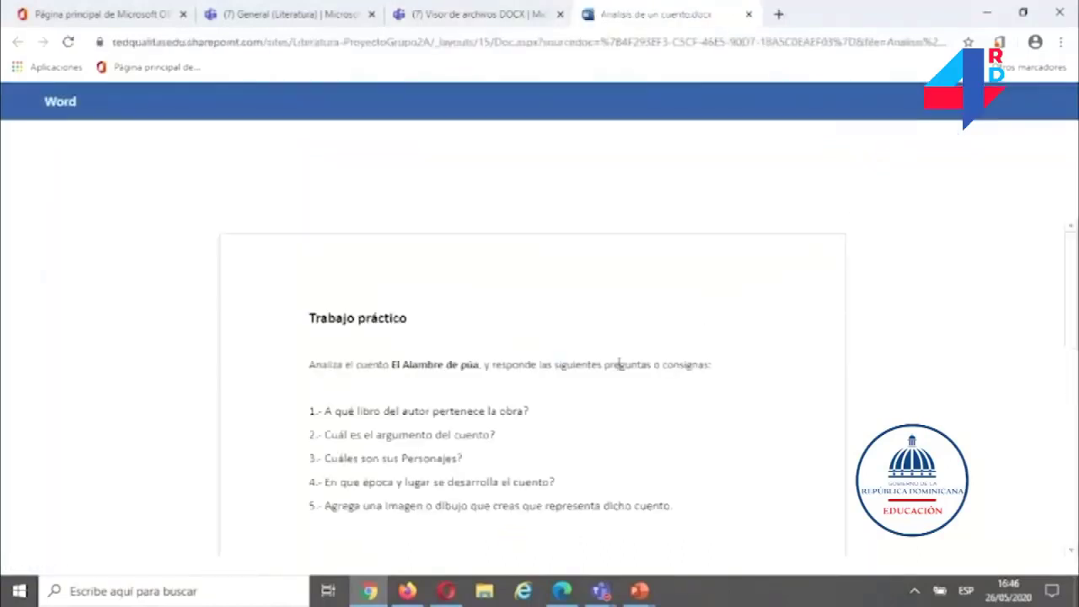
# - Add the answer "Pertenece" on a new line below question 1 and close the document and its viewer
pyautogui.click(552, 422)
pyautogui.press('Return')
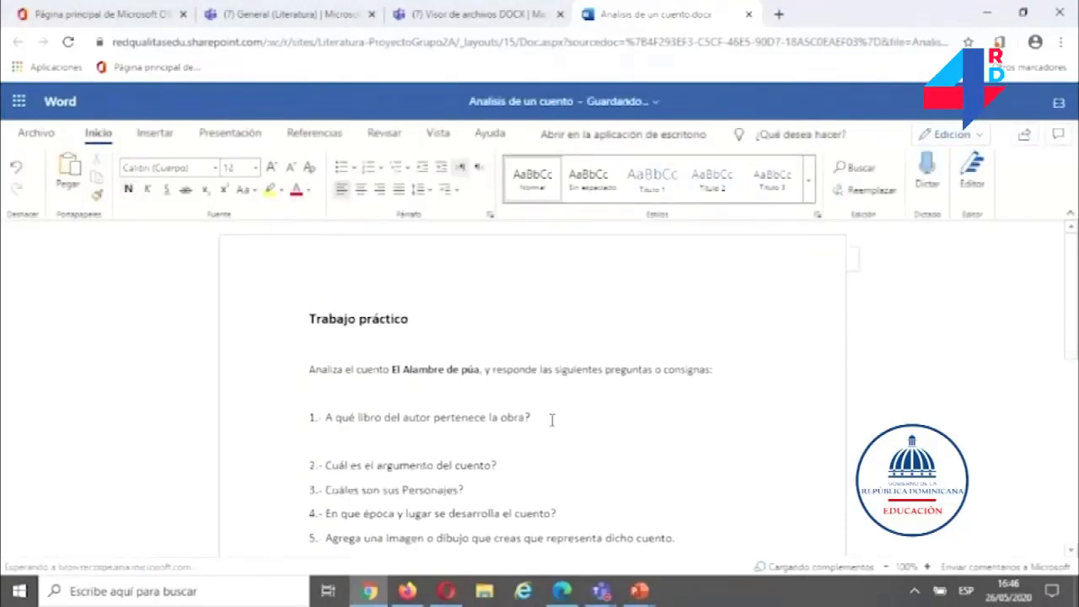
pyautogui.write('Pert')
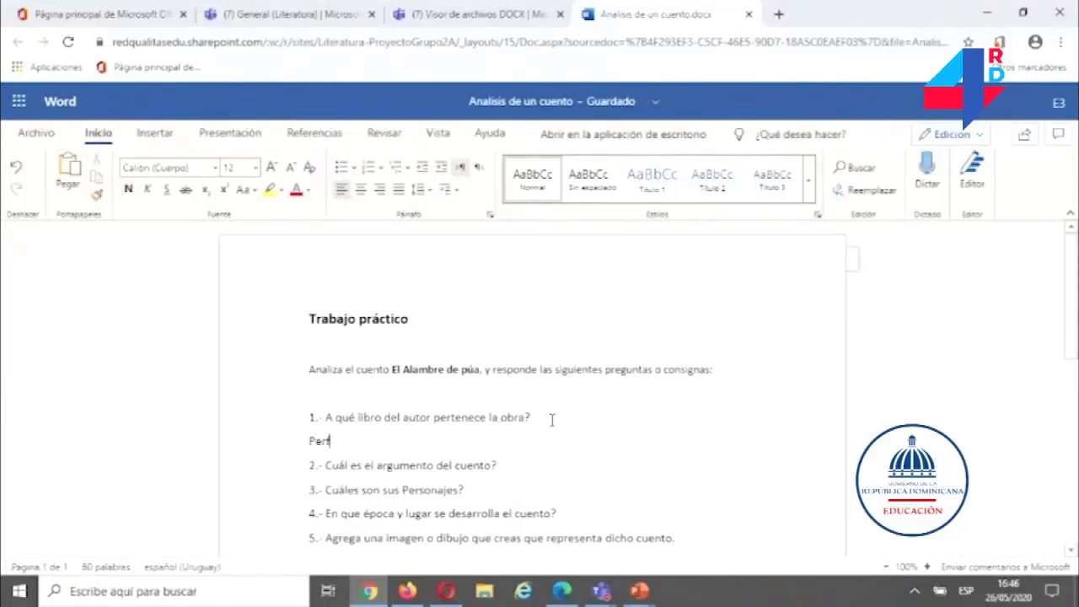
pyautogui.write('te')
pyautogui.press('BackSpace')
pyautogui.press('BackSpace')
pyautogui.write('ences')
pyautogui.press('BackSpace')
pyautogui.press('BackSpace')
pyautogui.write('ee')
pyautogui.press('BackSpace')
pyautogui.write('ce')
pyautogui.click(597, 369)
pyautogui.click(749, 14)
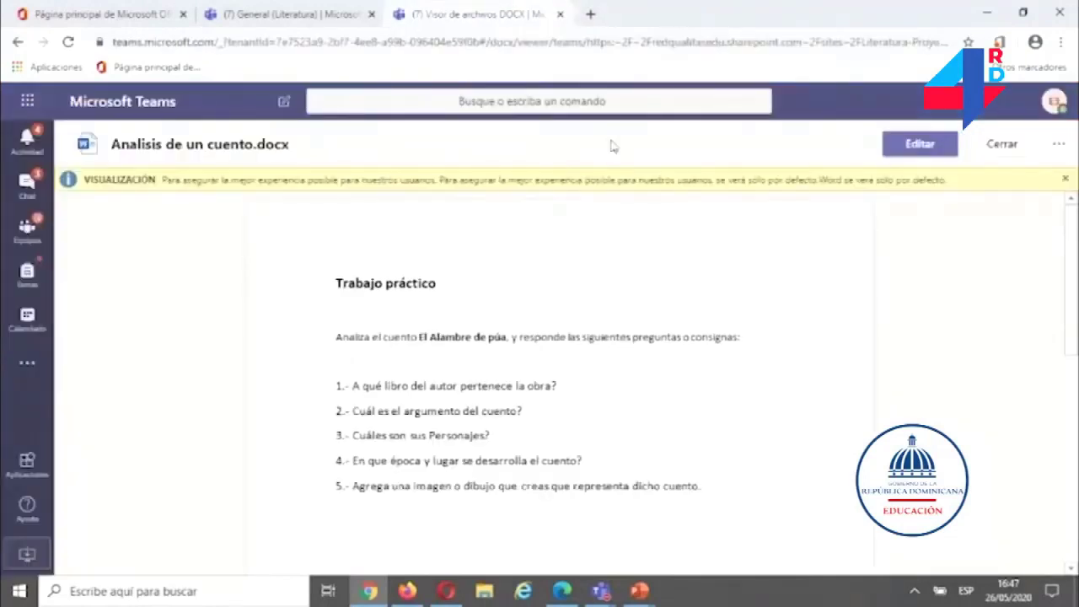
pyautogui.click(560, 15)
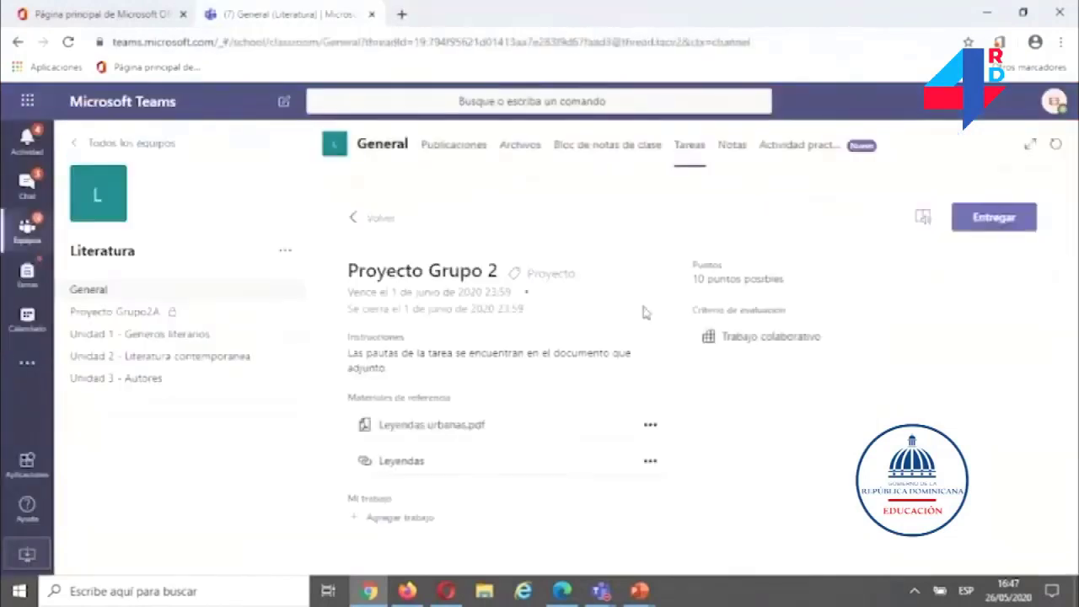
# - Attach the copied Teams file link as the student's work for Proyecto Grupo 2 and submit the assignment
pyautogui.click(398, 518)
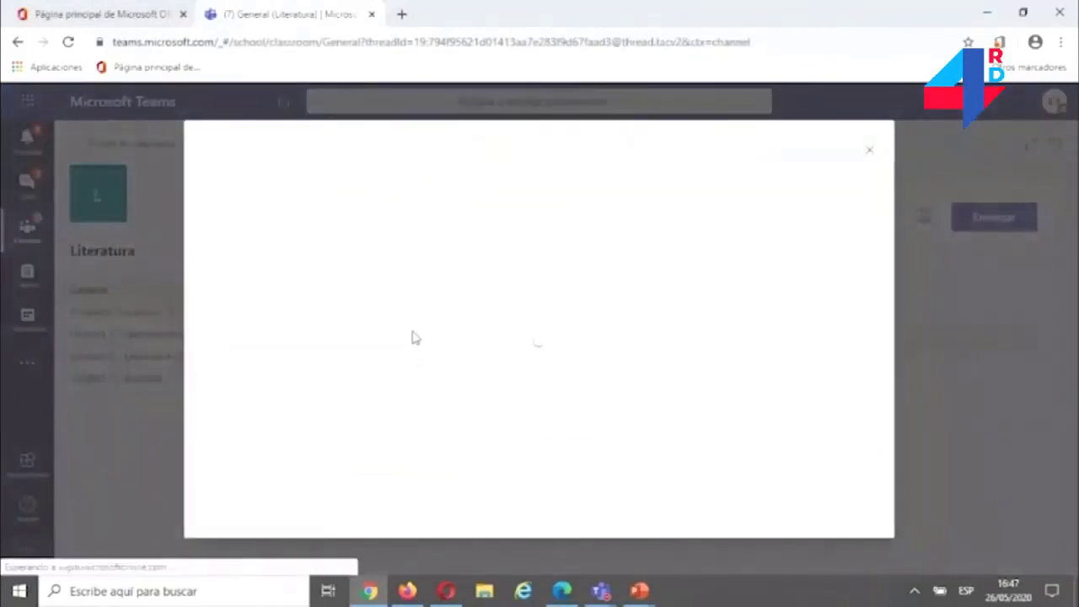
pyautogui.click(262, 226)
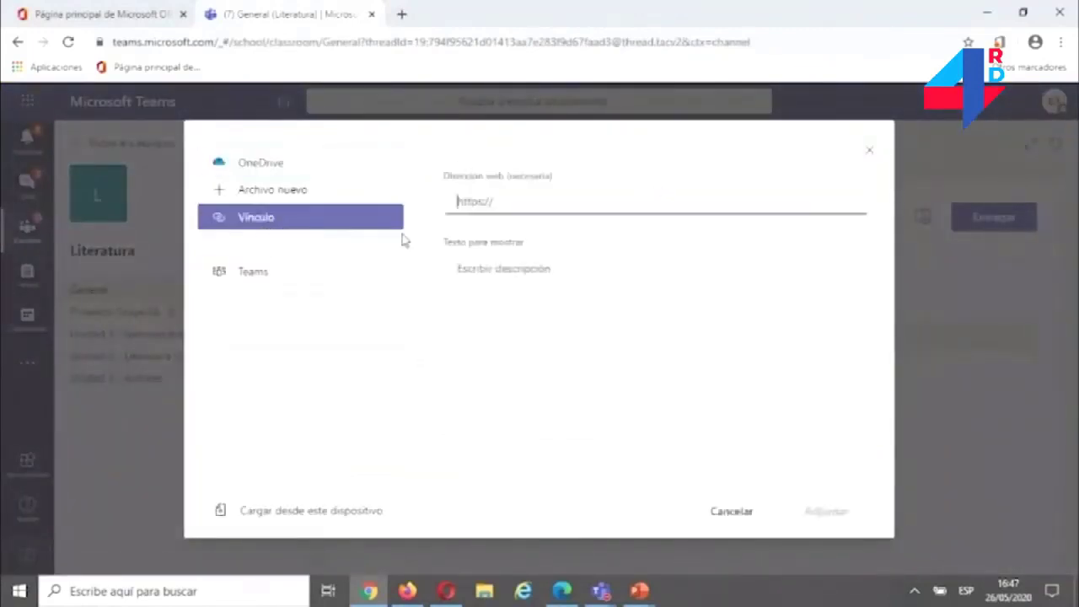
pyautogui.hotkey('ctrl', 'v')
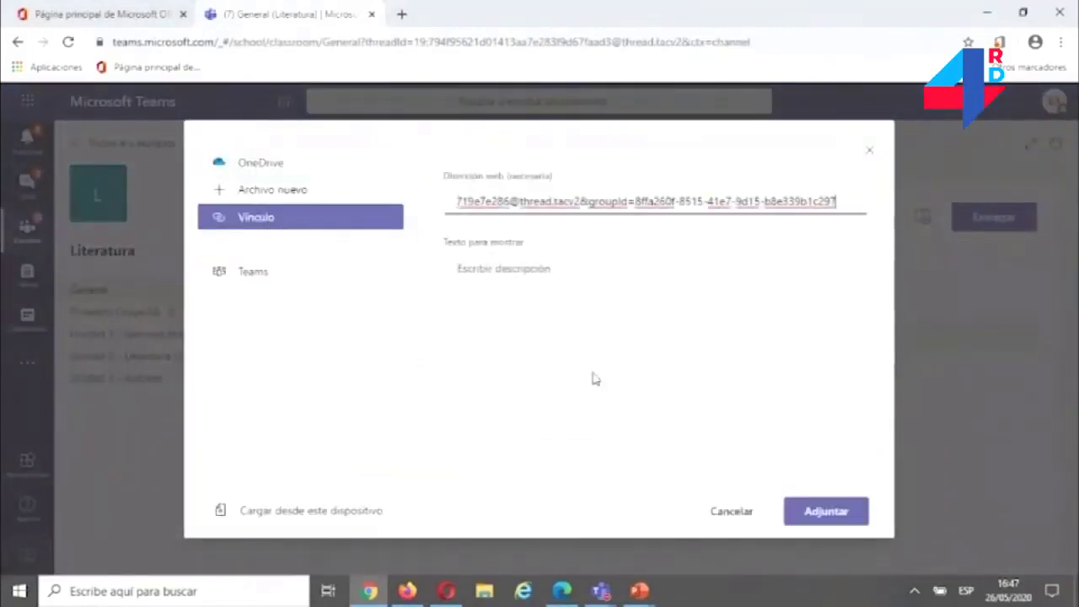
pyautogui.click(799, 512)
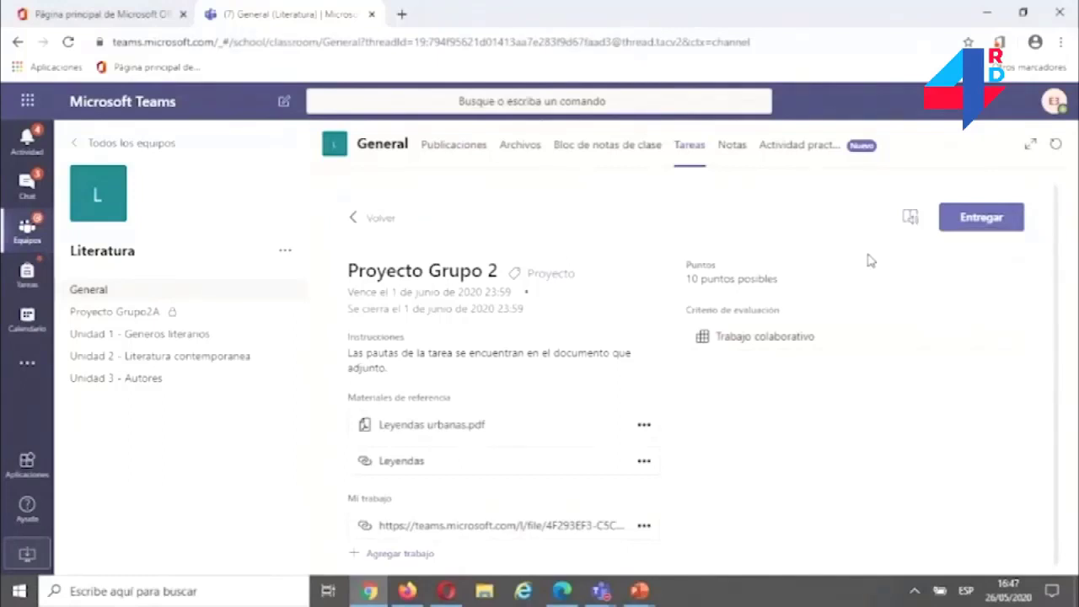
pyautogui.click(980, 219)
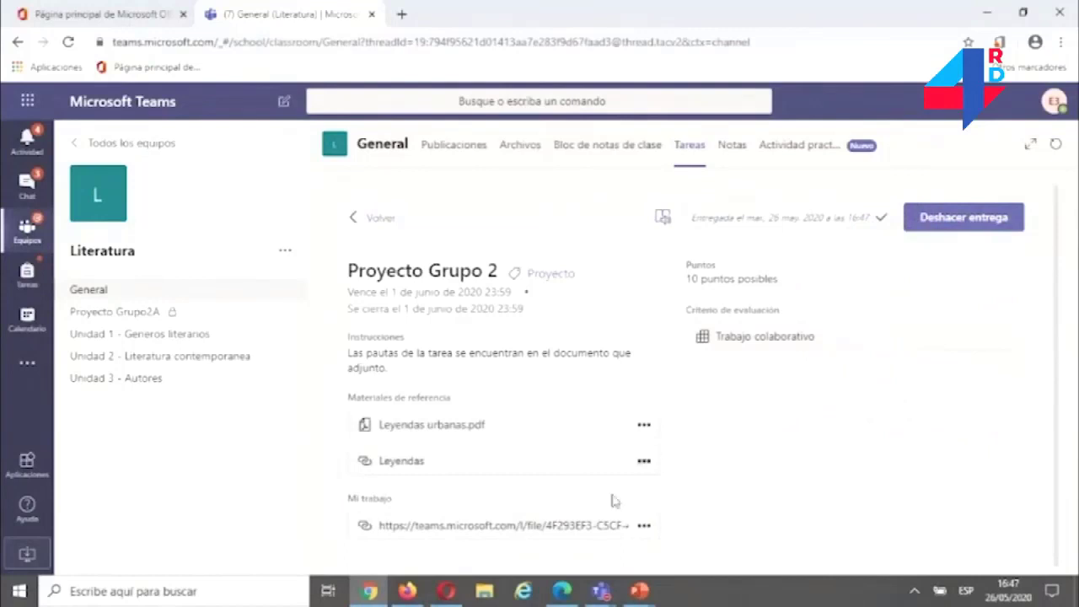
# - Switch to the teacher's session in Edge, refresh the assignments and open the Proyecto Grupo 2 submissions
pyautogui.click(561, 591)
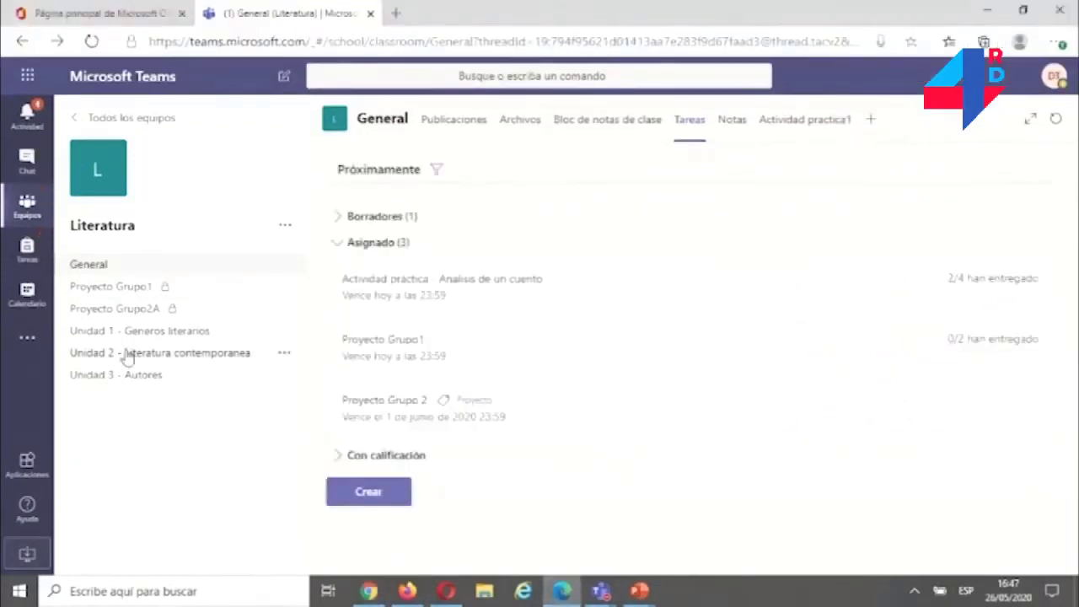
pyautogui.click(92, 42)
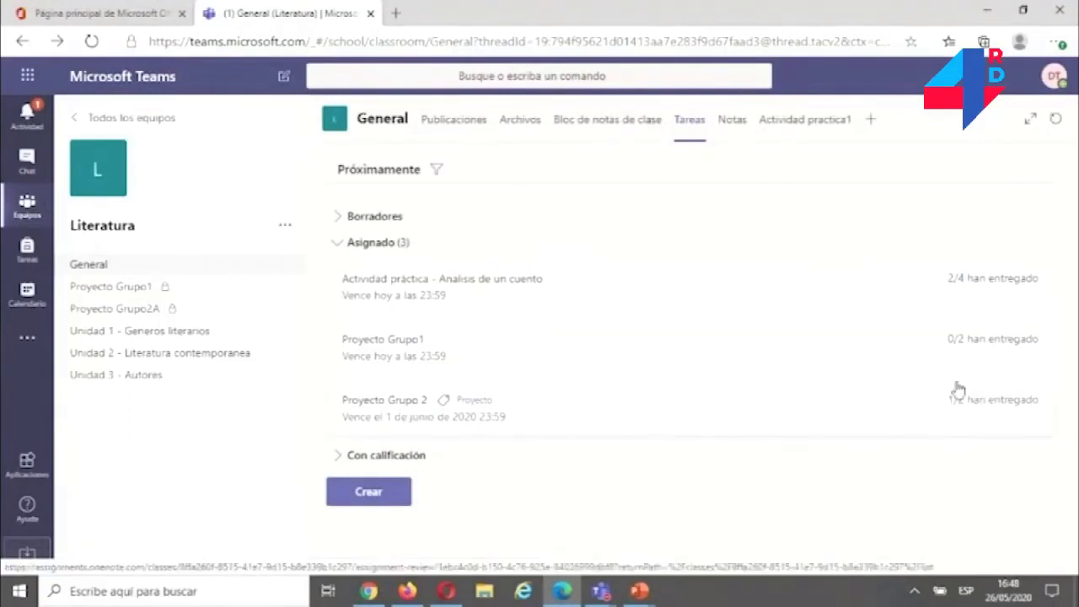
pyautogui.click(416, 422)
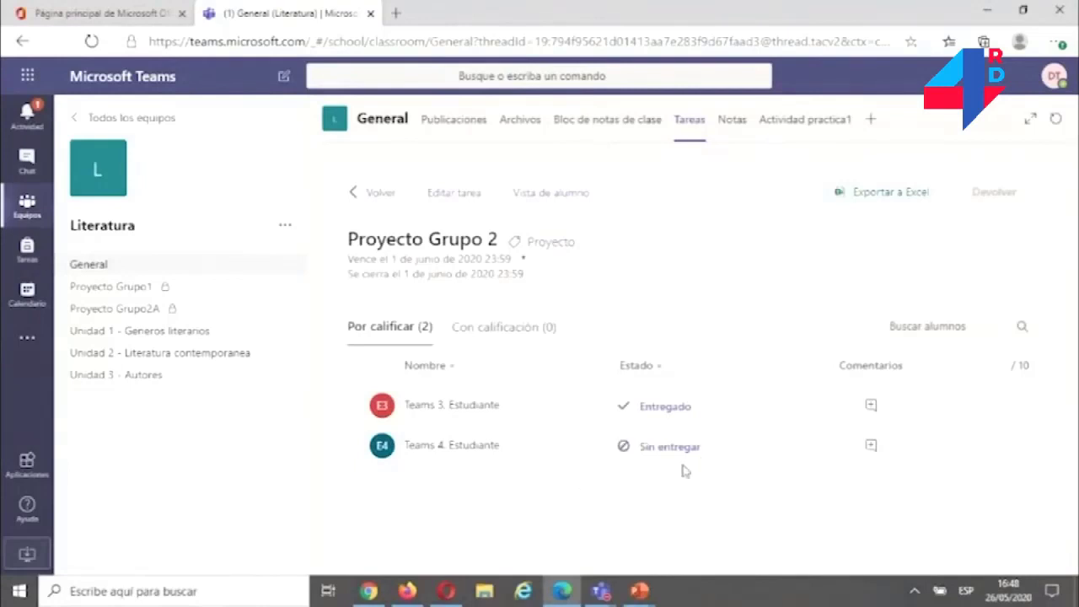
# - Open the work turned in for Proyecto Grupo 2 and write the feedback comment "Muy buen trabajo"
pyautogui.click(670, 409)
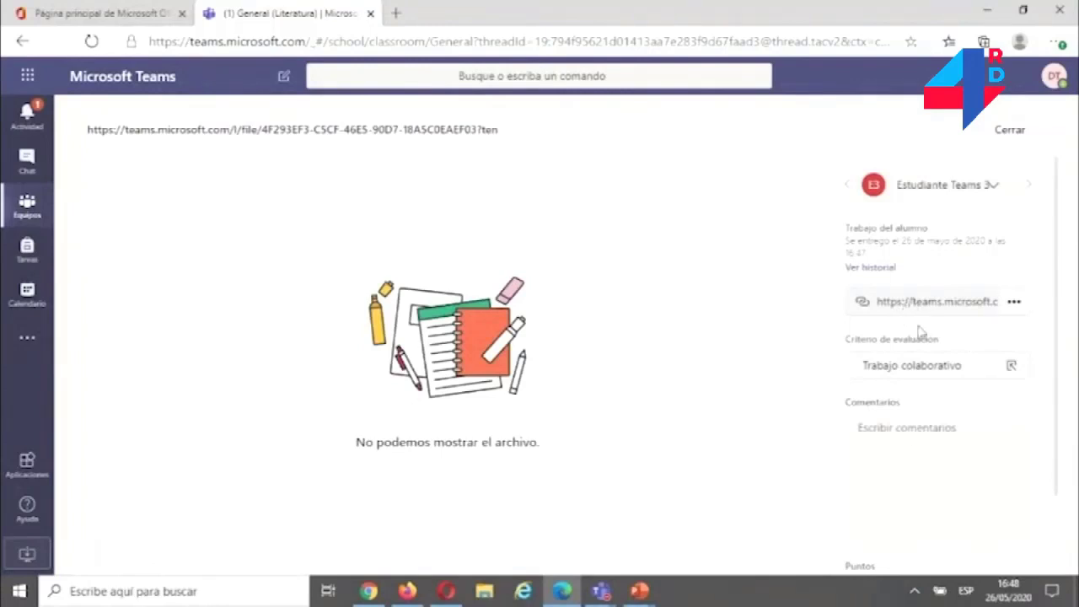
pyautogui.click(911, 458)
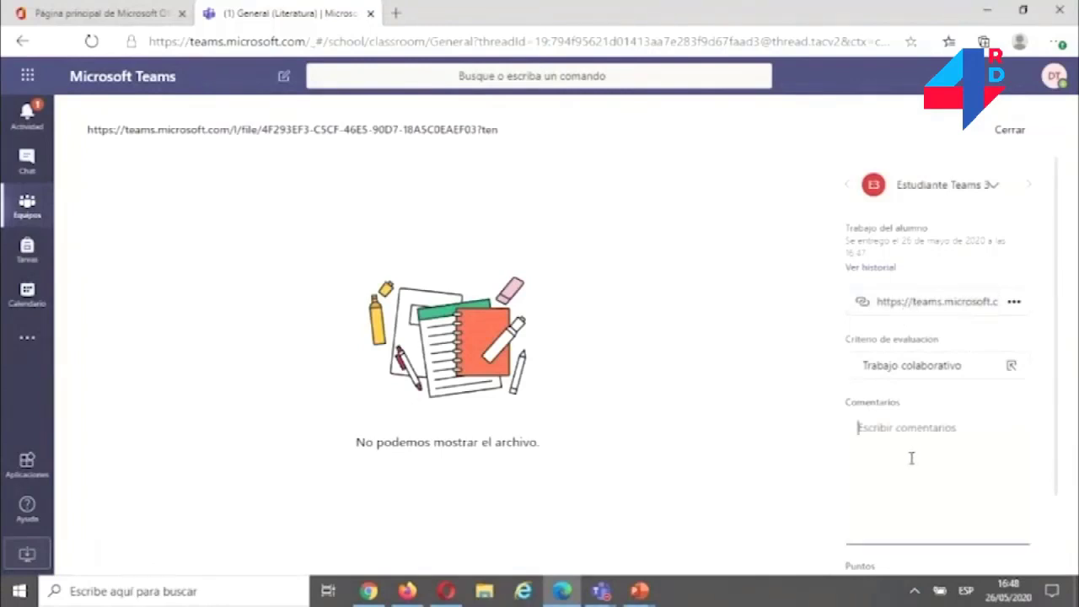
pyautogui.write('Muy b')
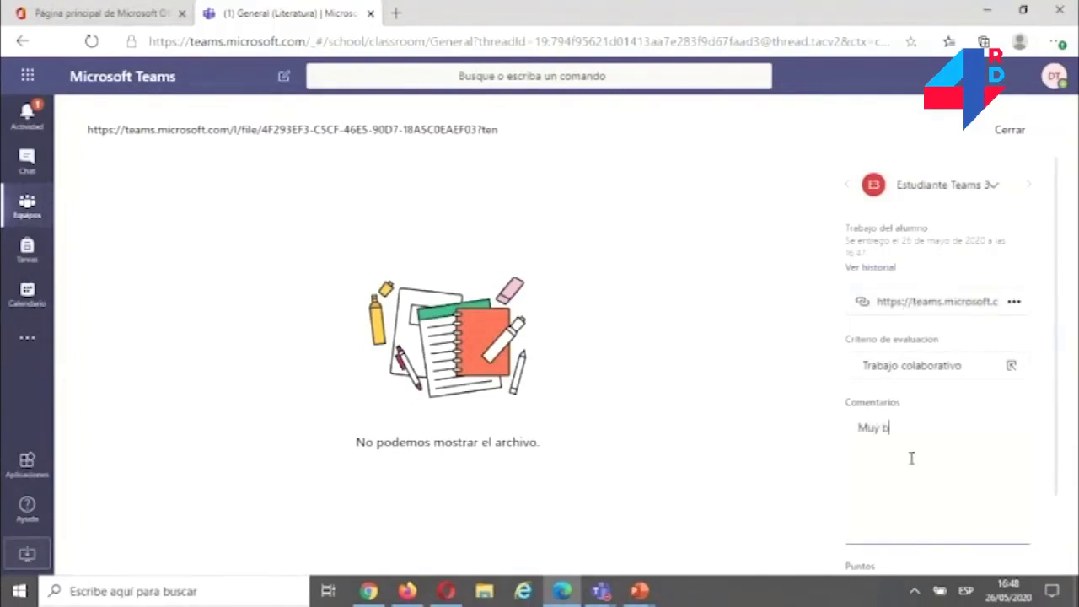
pyautogui.write('uen trabajo')
# - Give the submission 10 points, return it to the student and view the assignment's graded submissions
pyautogui.scroll(-1, 909, 563)
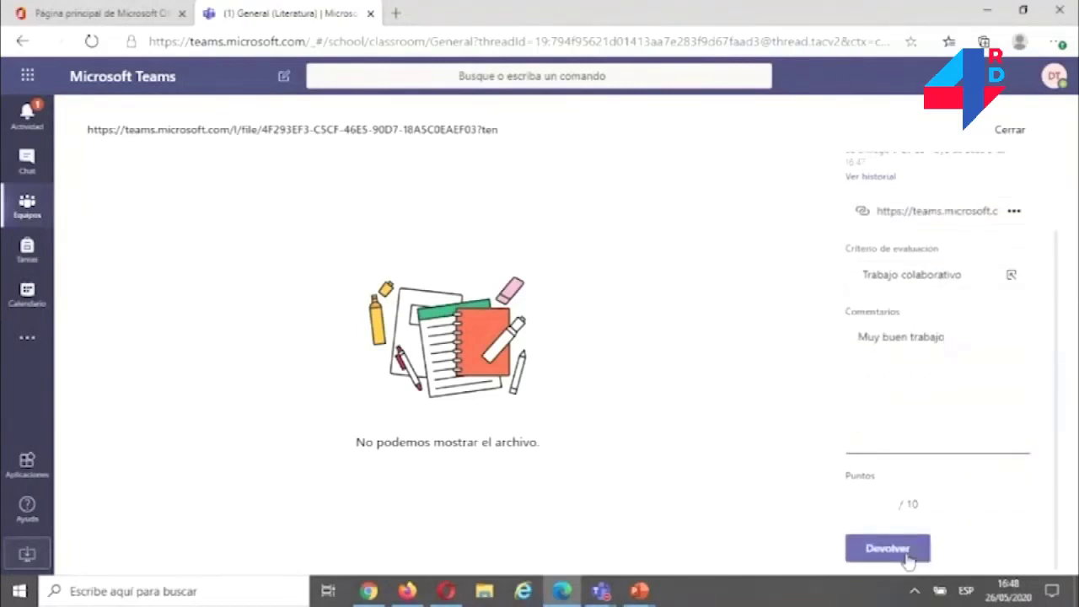
pyautogui.click(866, 500)
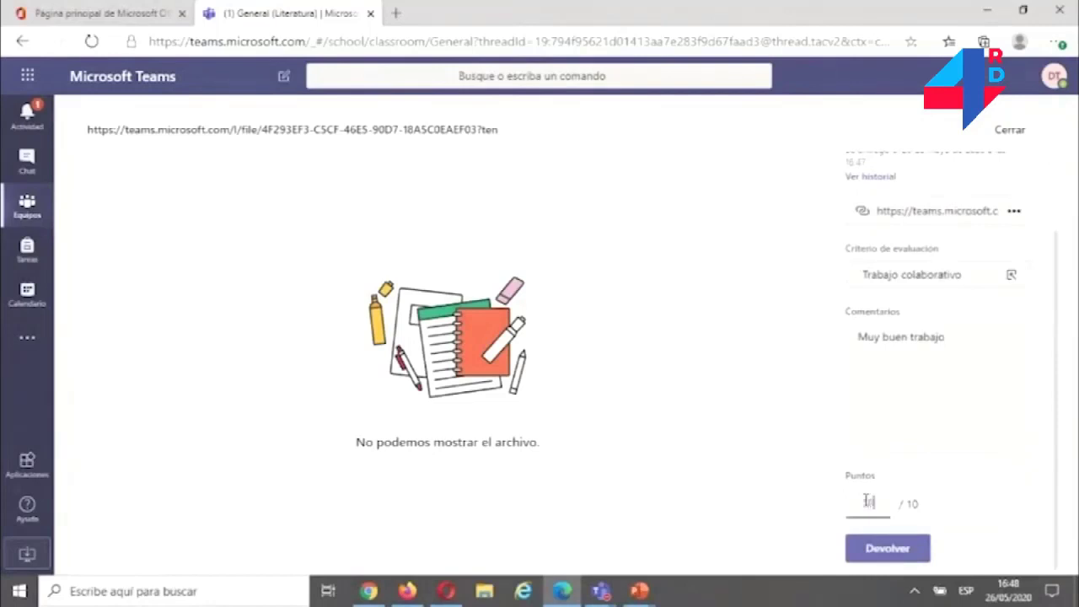
pyautogui.write('10')
pyautogui.click(891, 557)
pyautogui.click(1003, 129)
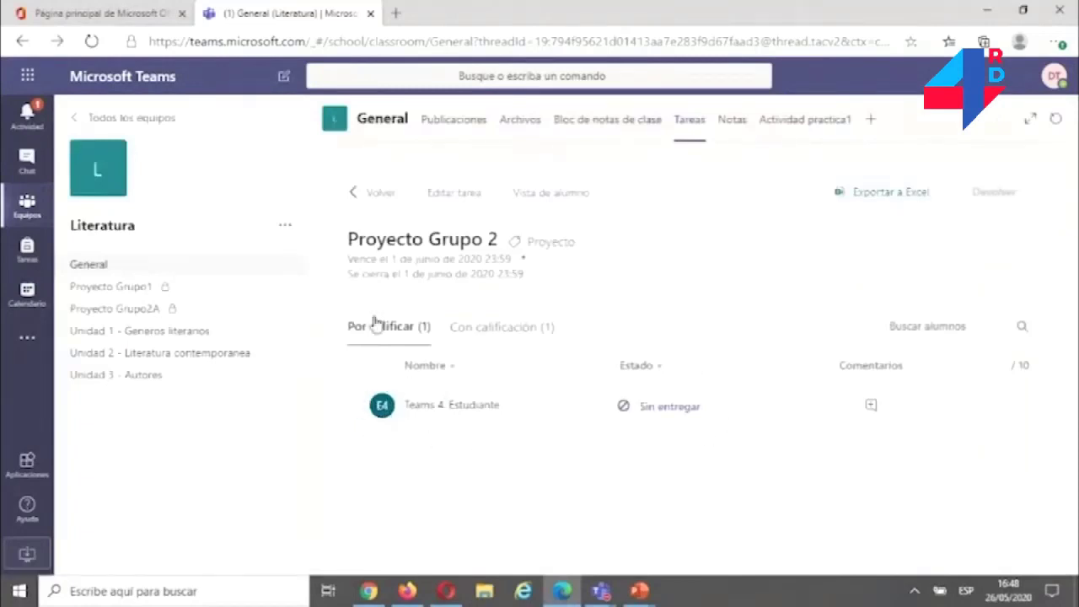
pyautogui.click(489, 327)
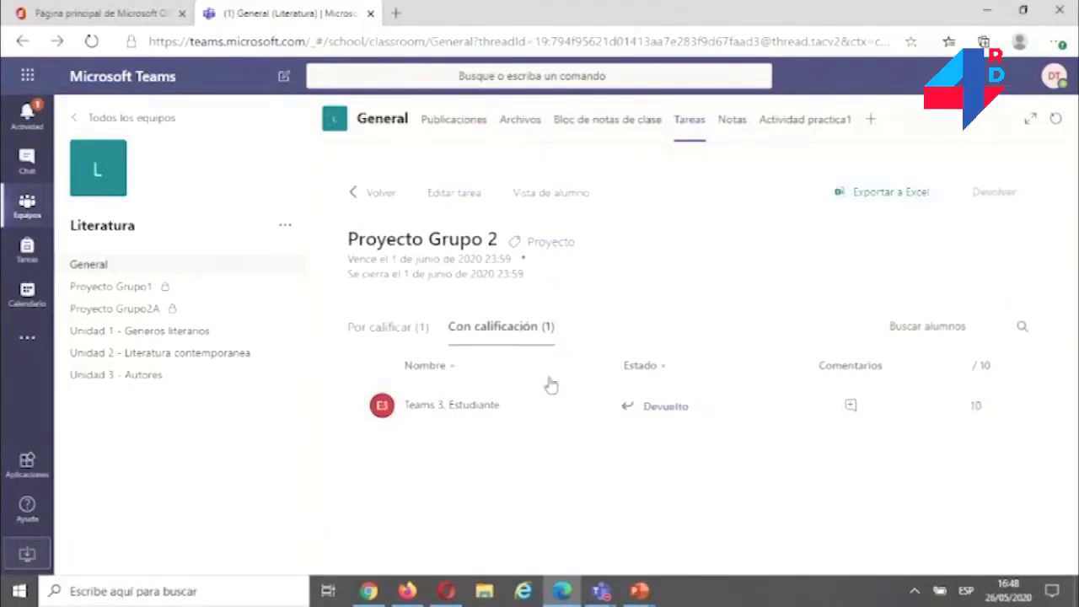
# - Switch to the student's session in Chrome, reload the assignments and expand the completed ones
pyautogui.click(378, 592)
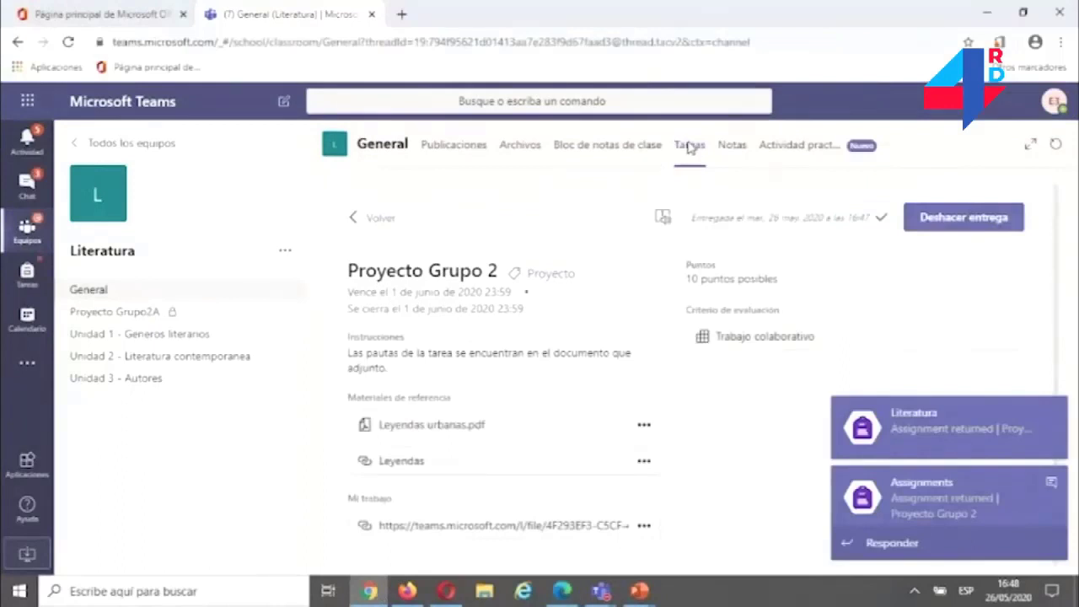
pyautogui.click(68, 41)
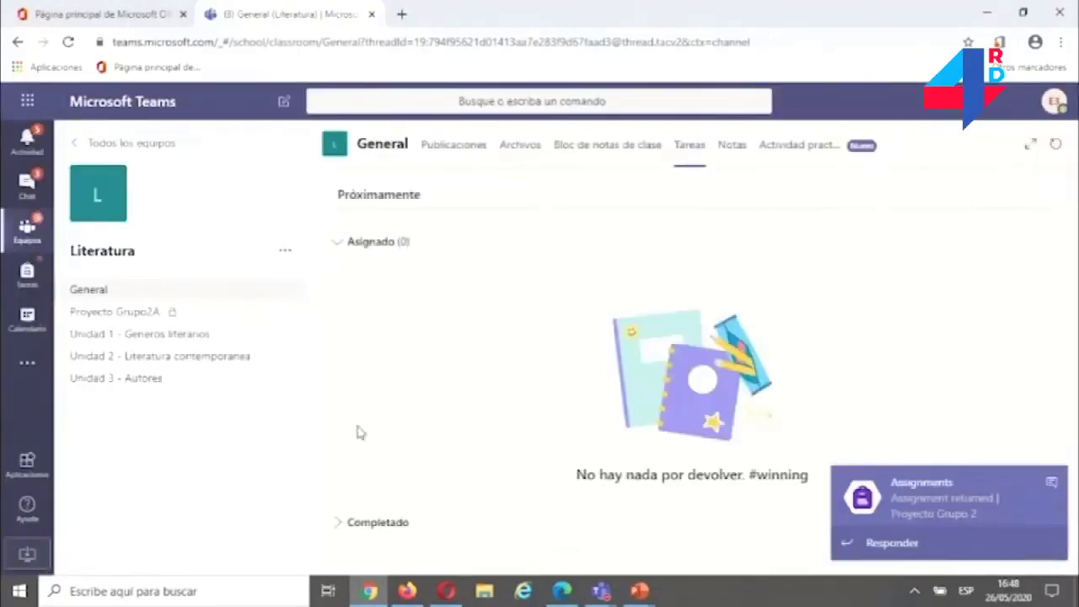
pyautogui.click(347, 524)
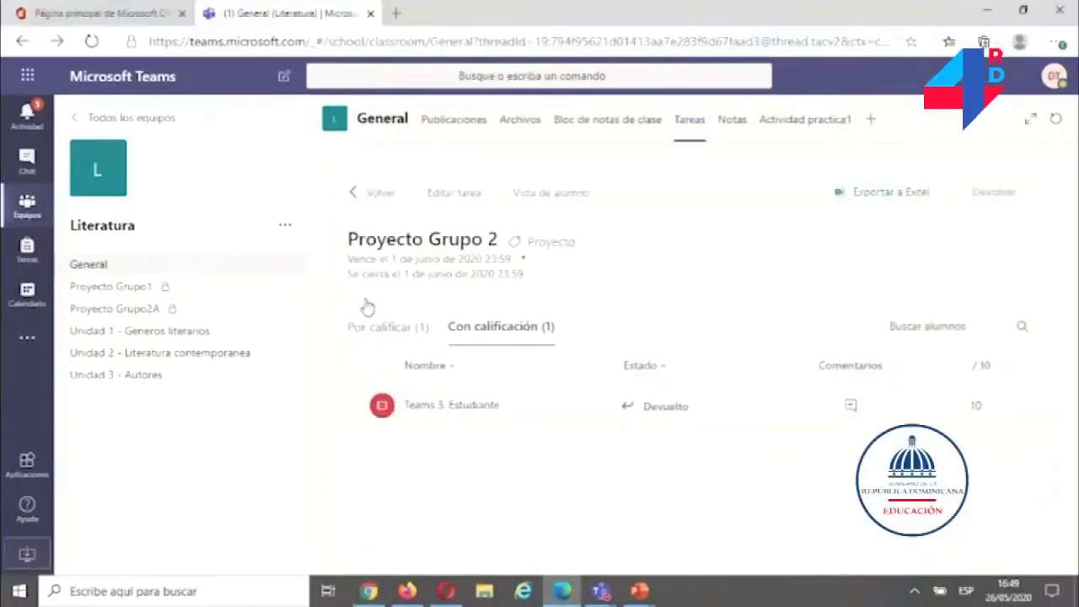
# - In the teacher's session in Edge, go back to the Literatura assignments list and expand the drafts
pyautogui.click(356, 196)
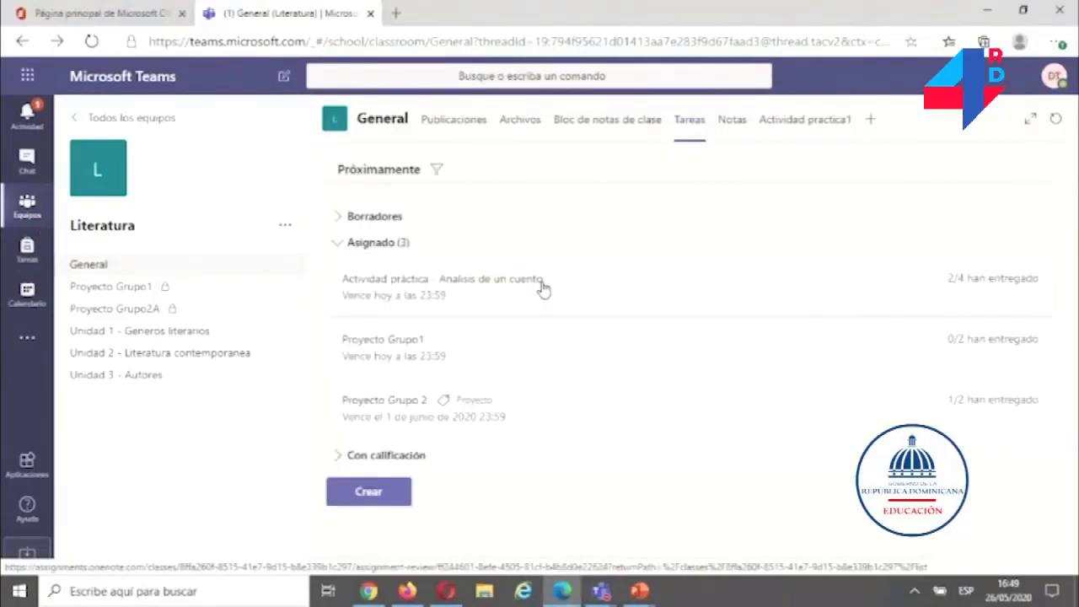
pyautogui.click(403, 217)
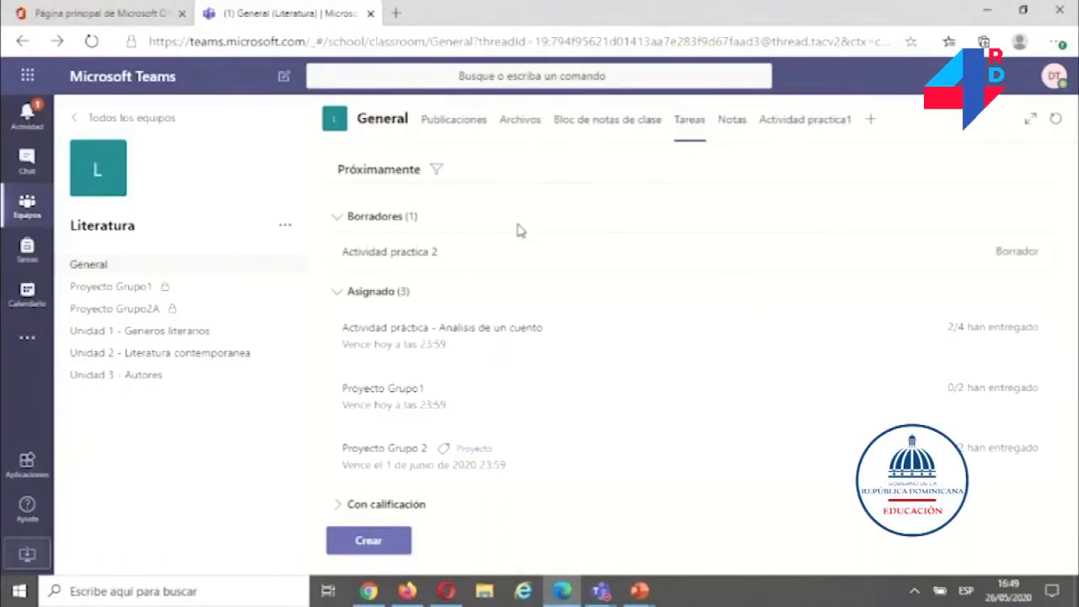
# - Look through the Unidad 1 - Generos literarios, Unidad 2 - Literatura contemporanea and Unidad 3 - Autores channels
pyautogui.click(126, 332)
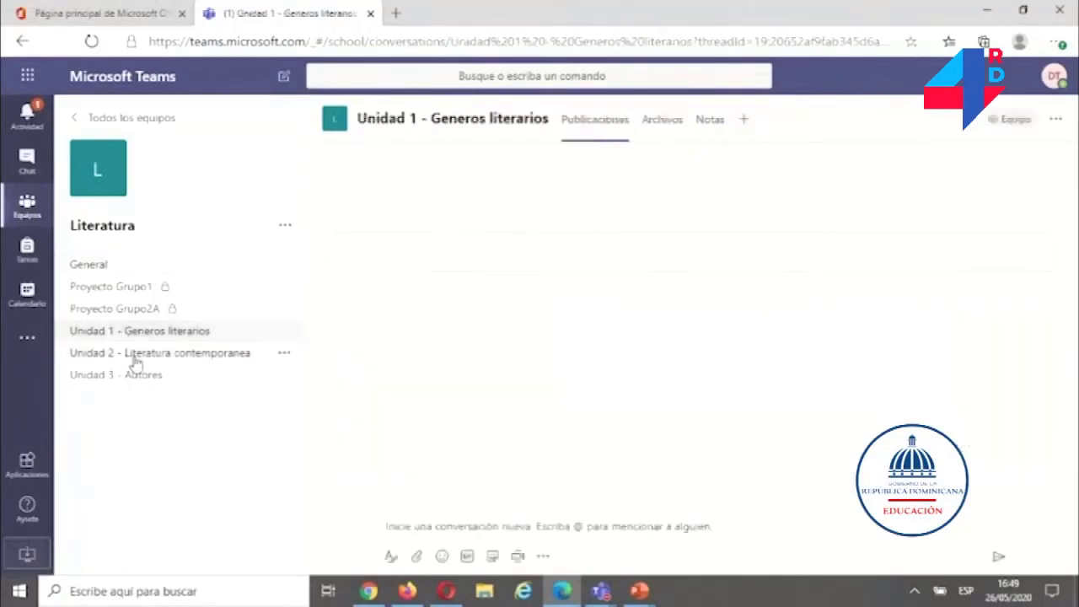
pyautogui.click(135, 358)
pyautogui.click(141, 378)
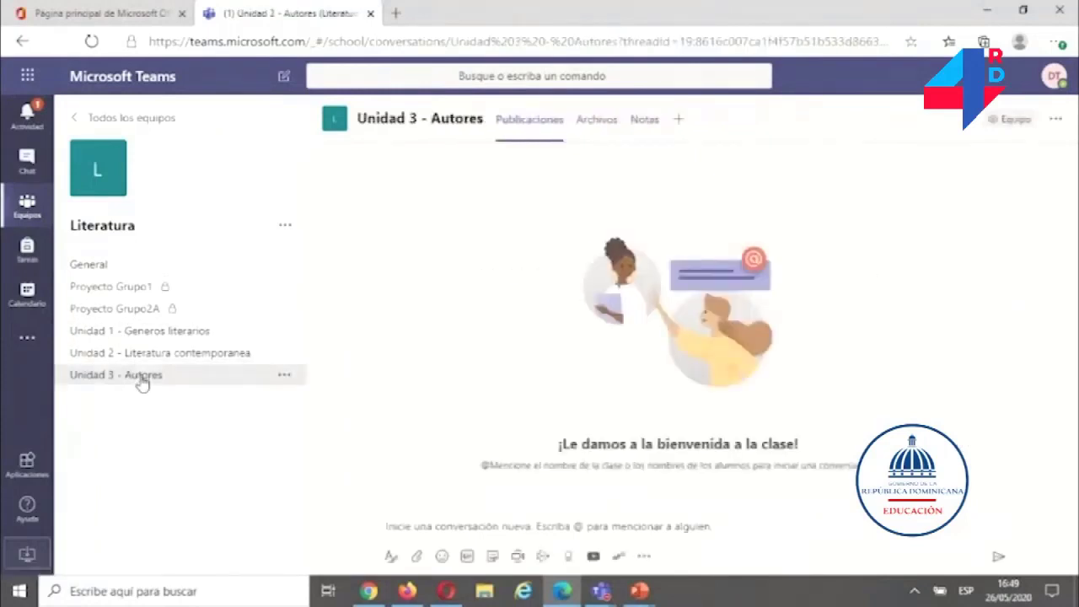